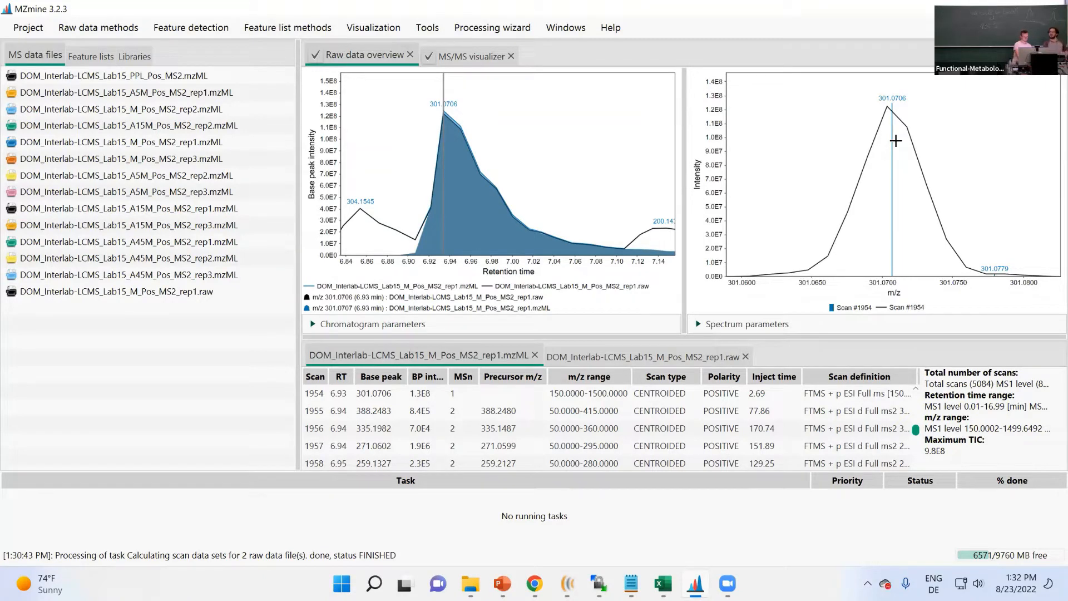
# Compare the profile trace and centroid lines of the m/z 409.1487 signal in the spectrum of scan 1954
pyautogui.moveTo(896, 141); pyautogui.dragTo(724, 178)
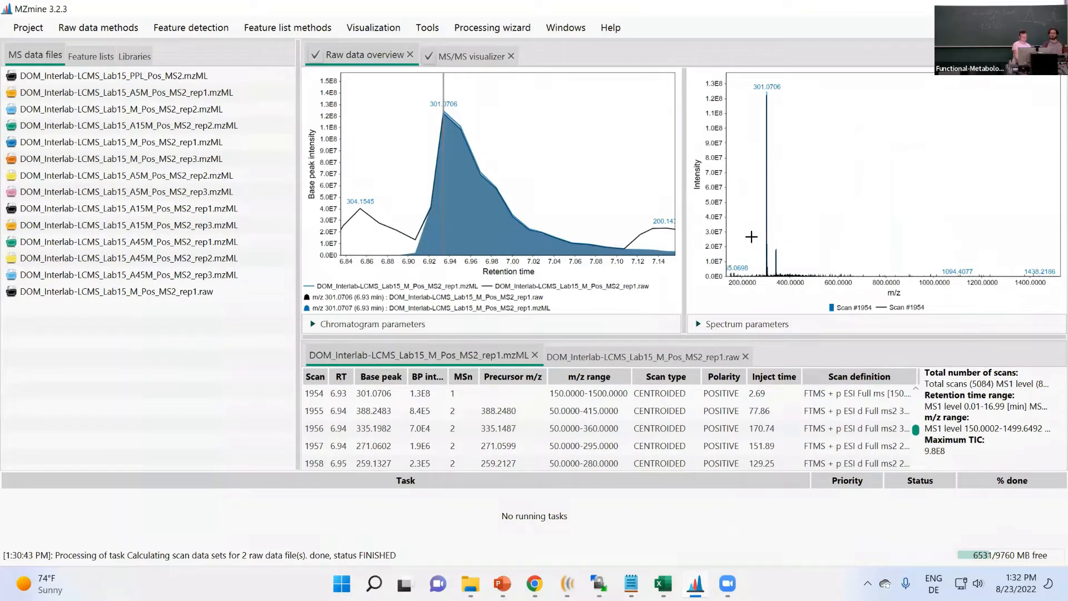
pyautogui.moveTo(718, 239); pyautogui.dragTo(733, 58)
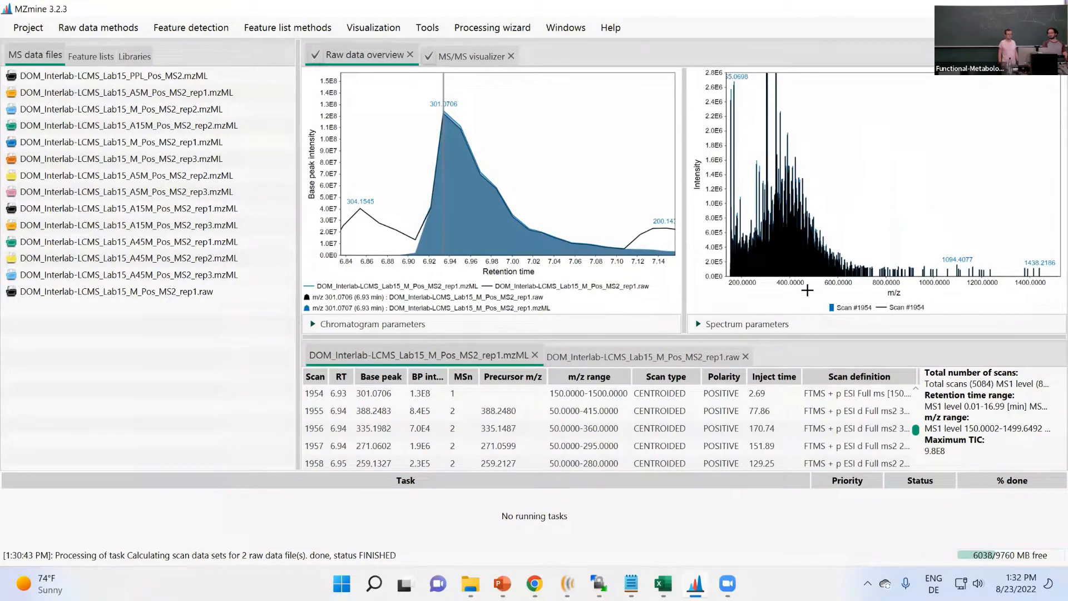
pyautogui.scroll(10, 790, 282)
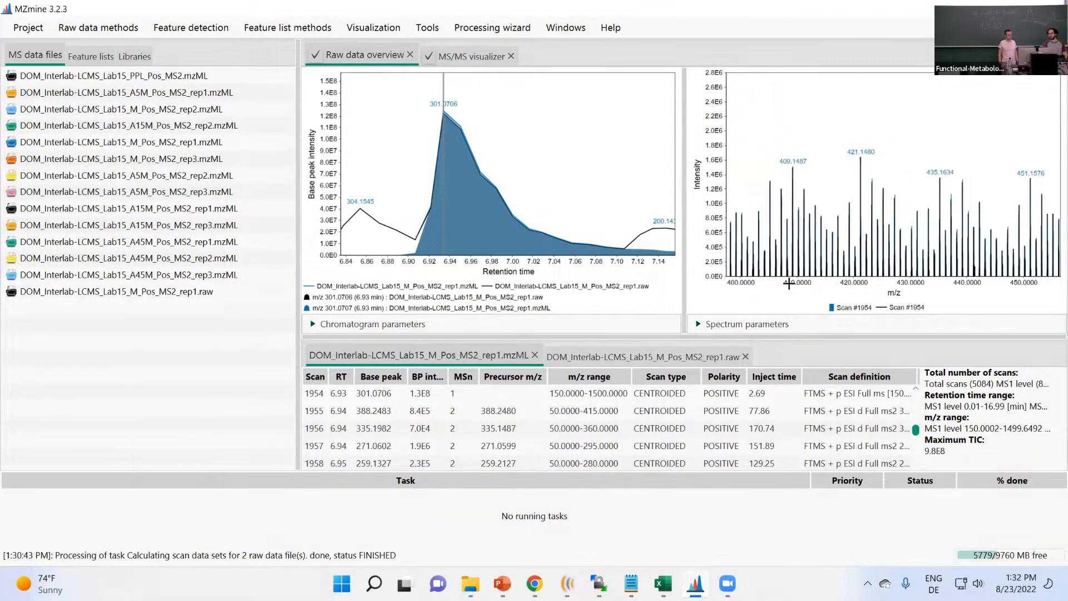
pyautogui.scroll(8, 788, 284)
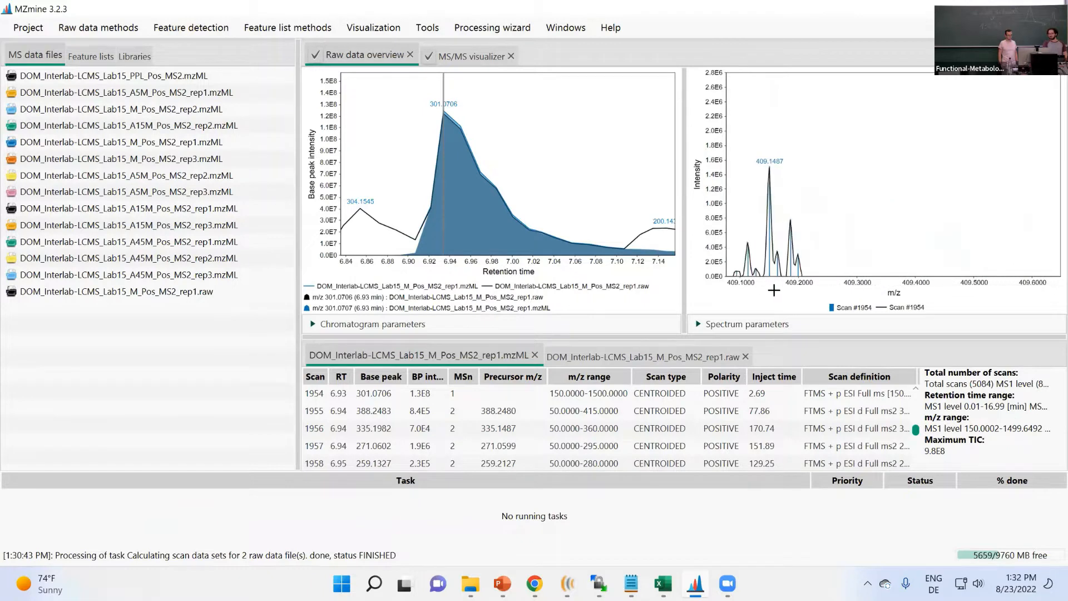
pyautogui.scroll(1, 771, 289)
pyautogui.moveTo(768, 289); pyautogui.dragTo(780, 287)
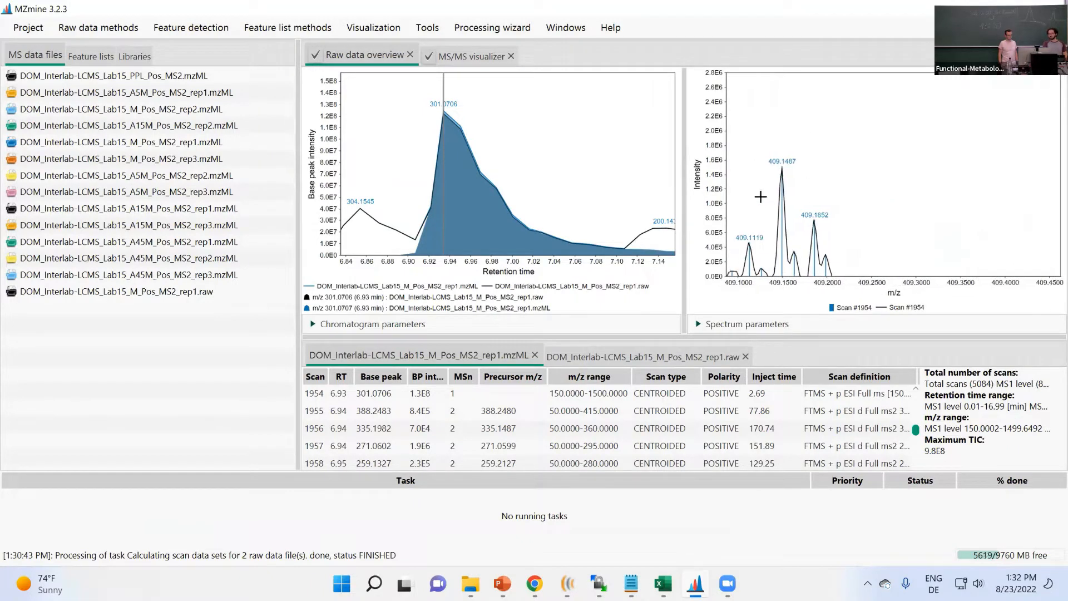
pyautogui.moveTo(770, 147); pyautogui.dragTo(850, 317)
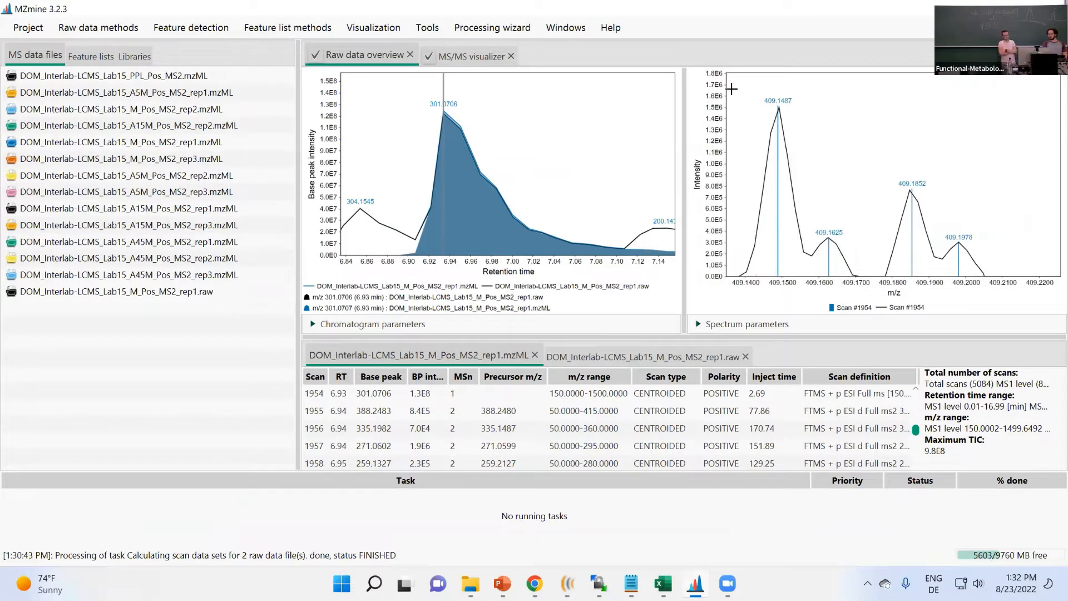
pyautogui.moveTo(744, 87); pyautogui.dragTo(869, 307)
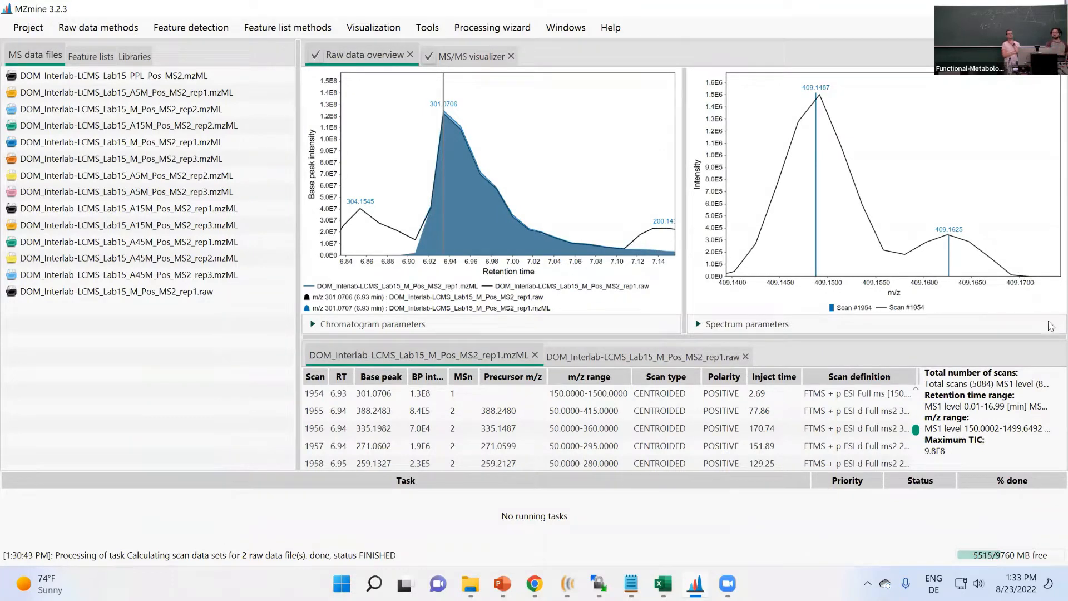
# Restore the spectrum plot's full range and show scan 1960, just after the apex of the 301.0706 peak
pyautogui.moveTo(900, 138); pyautogui.dragTo(696, 74)
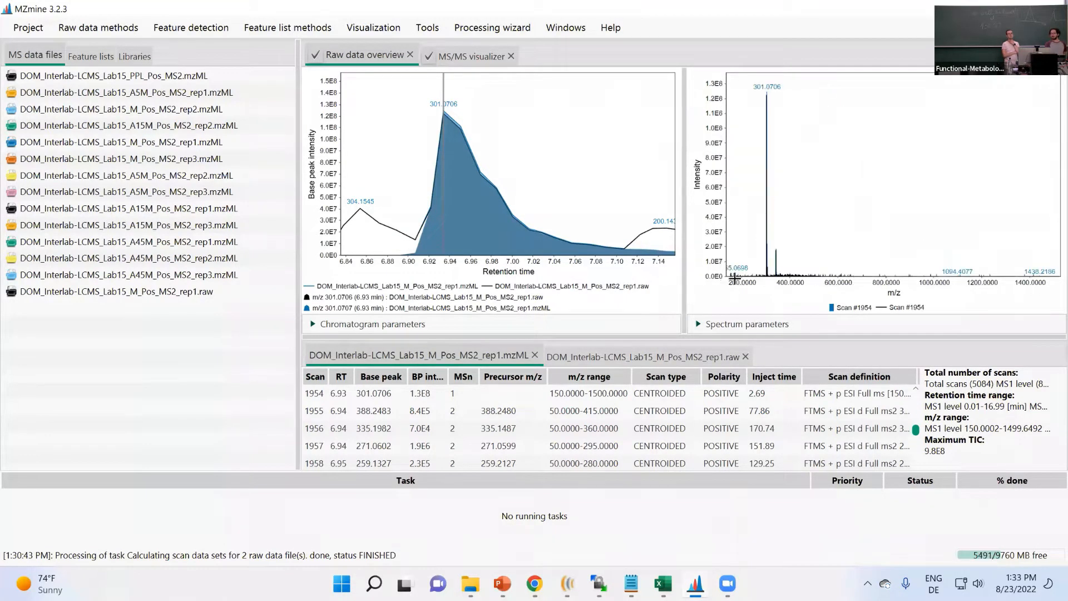
pyautogui.moveTo(763, 284); pyautogui.dragTo(818, 263)
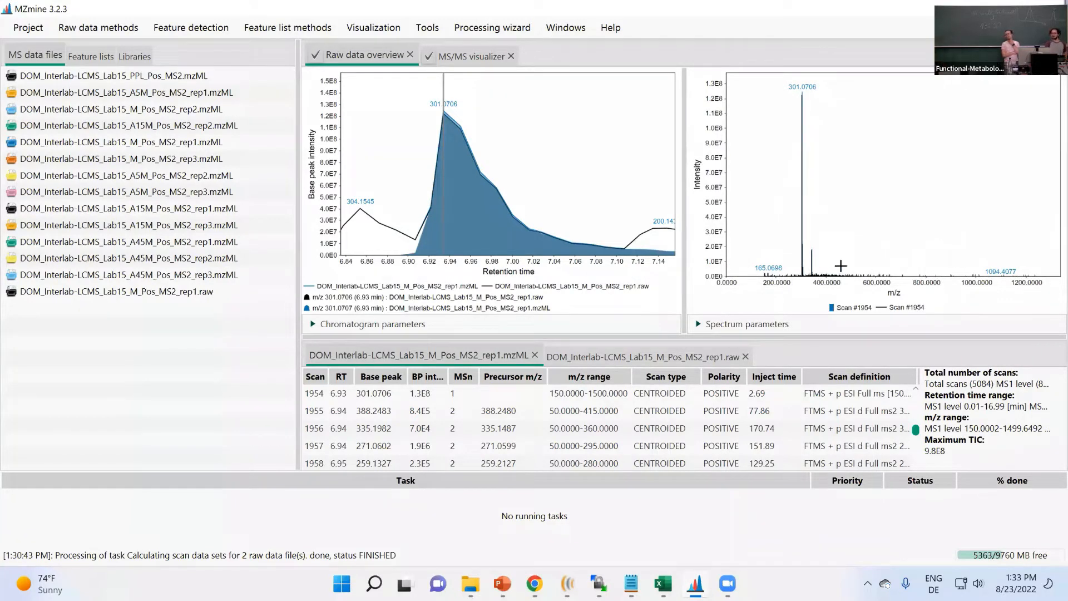
pyautogui.click(461, 114)
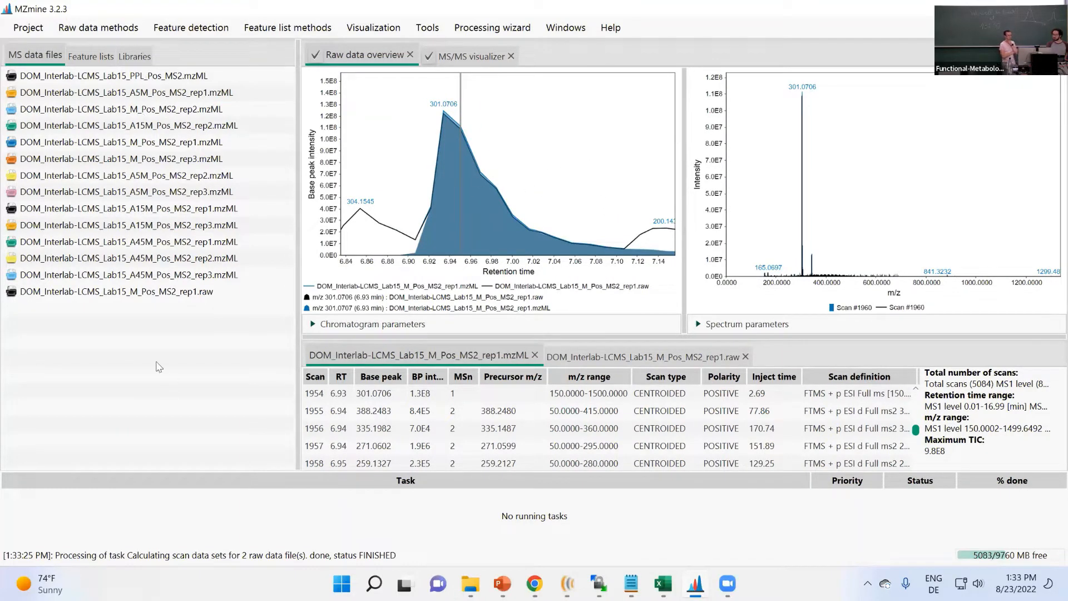
pyautogui.rightClick(166, 294)
pyautogui.moveTo(222, 551)
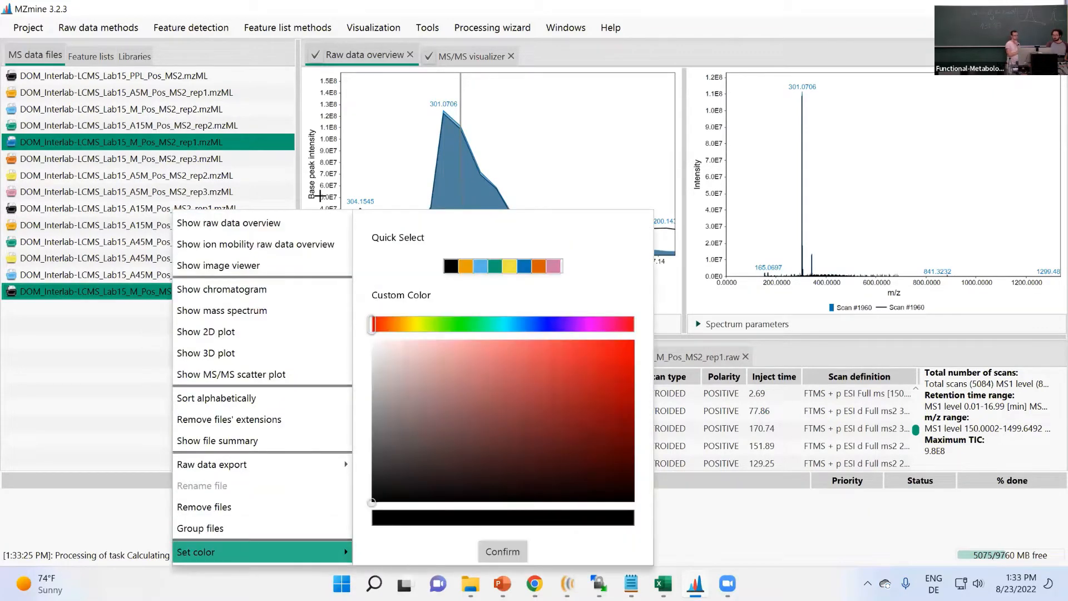
pyautogui.click(603, 211)
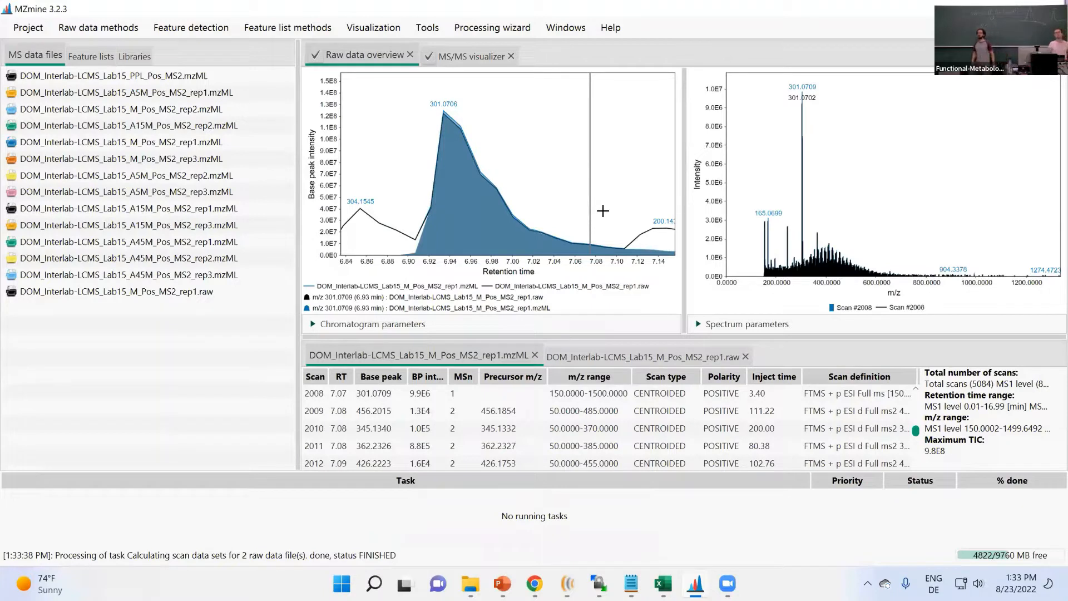
# Remove the data file DOM_Interlab-LCMS_Lab15_M_Pos_MS2_rep1.raw from the project
pyautogui.click(178, 294)
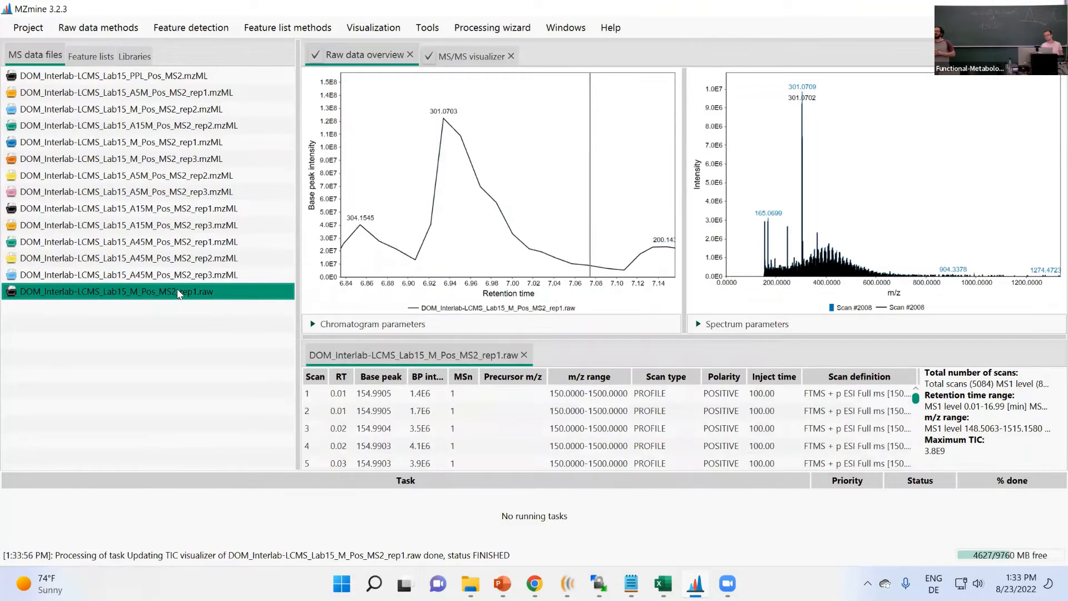
pyautogui.rightClick(178, 294)
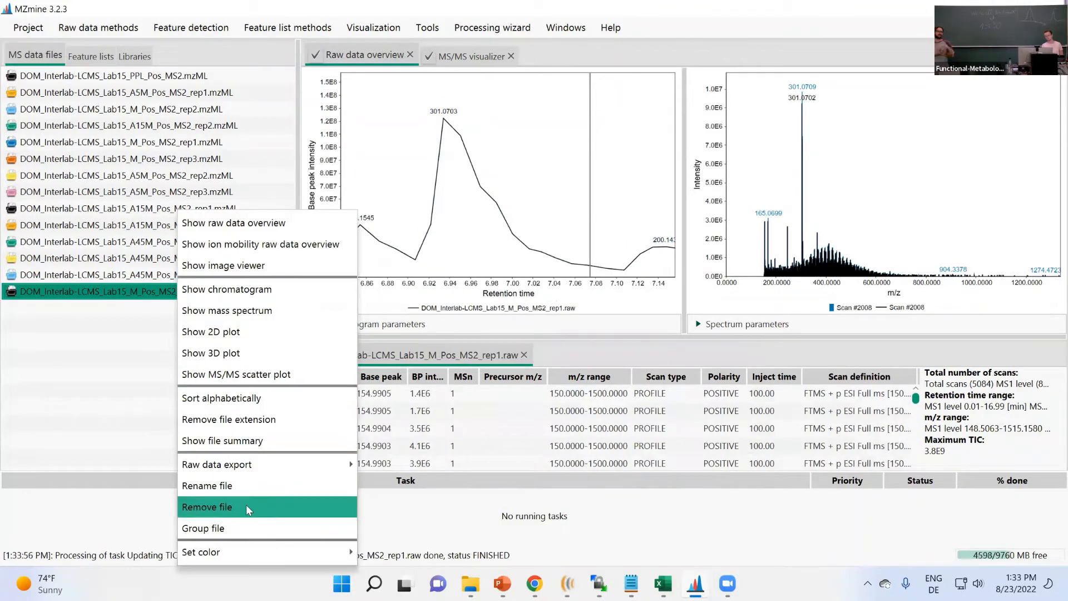
pyautogui.click(246, 506)
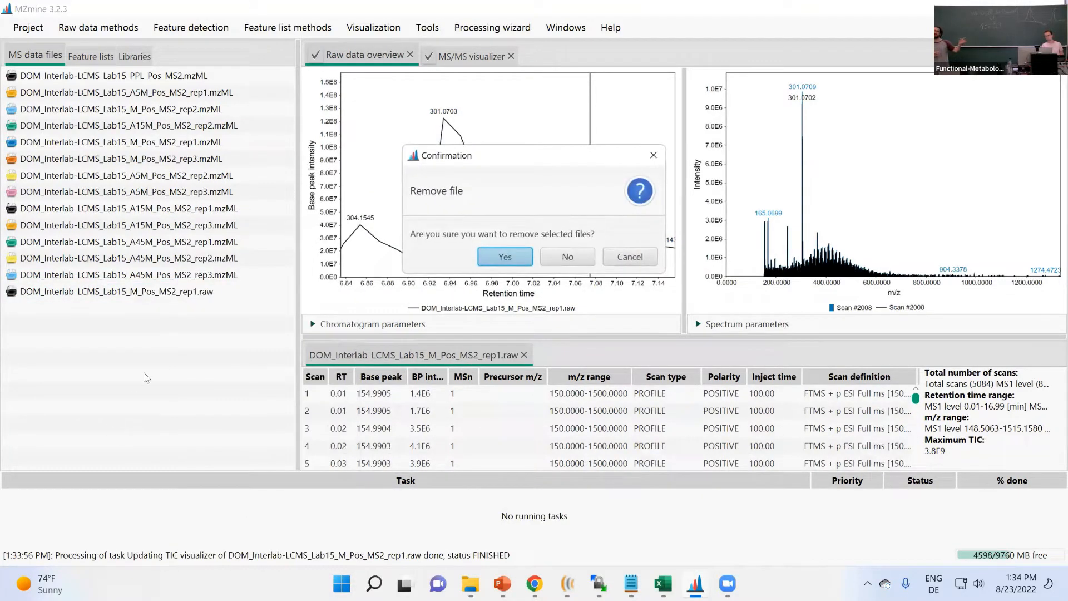
pyautogui.click(504, 255)
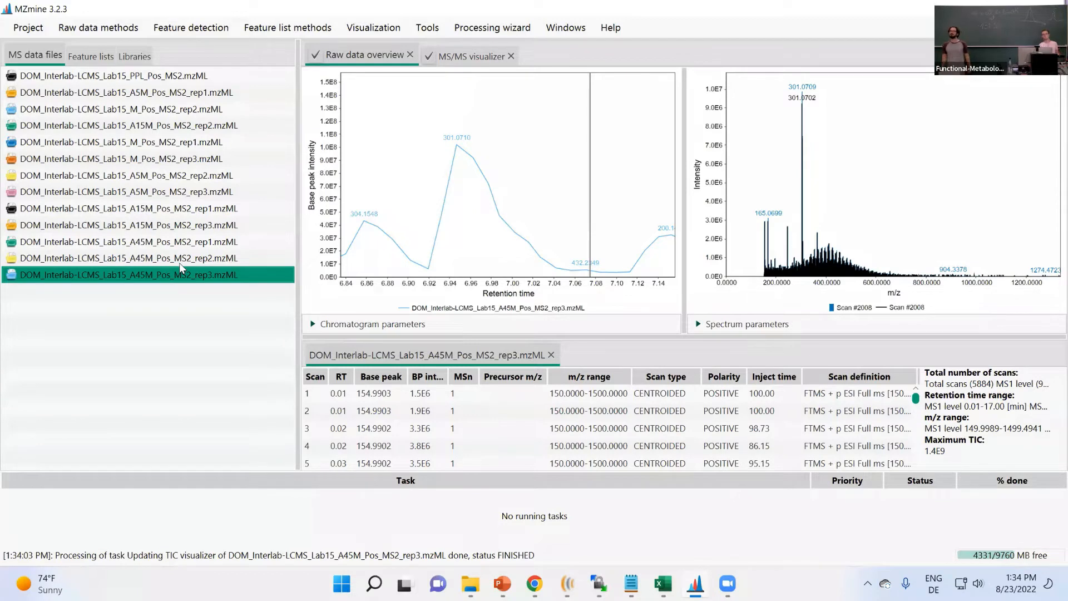
# Close the MS/MS visualizer and raw data overview, and open a fresh overview of DOM_Interlab-LCMS_Lab15_M_Pos_MS2_rep1.mzML
pyautogui.click(511, 56)
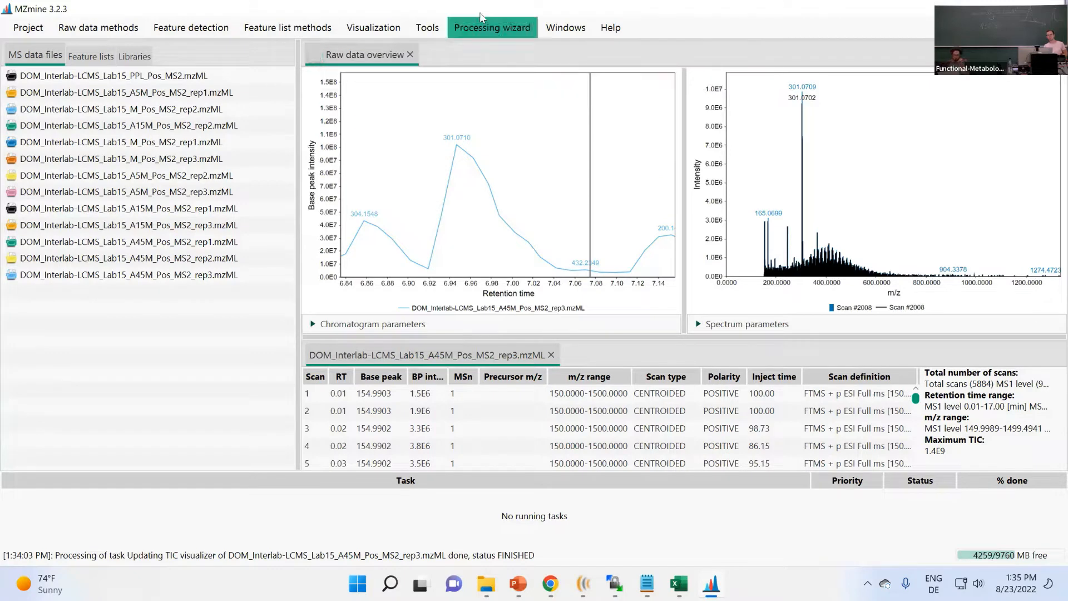
pyautogui.click(411, 54)
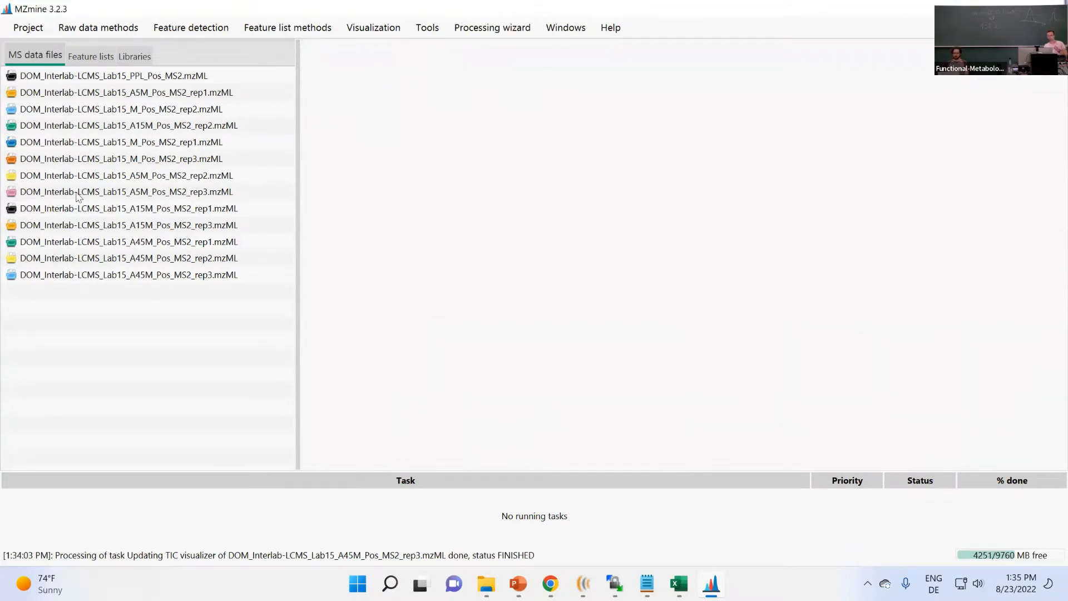
pyautogui.click(84, 144)
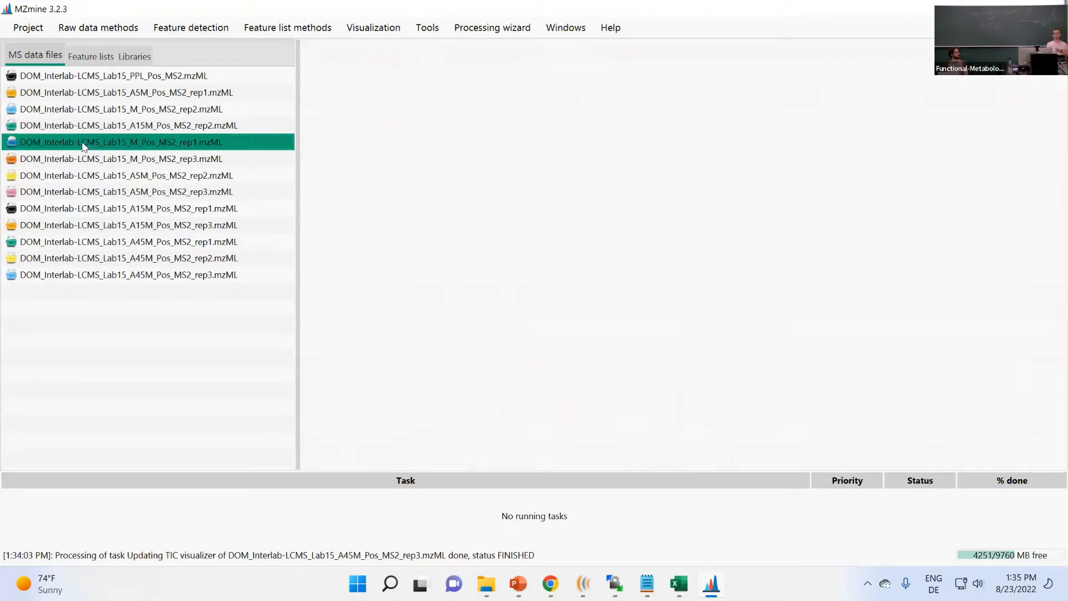
pyautogui.doubleClick(84, 144)
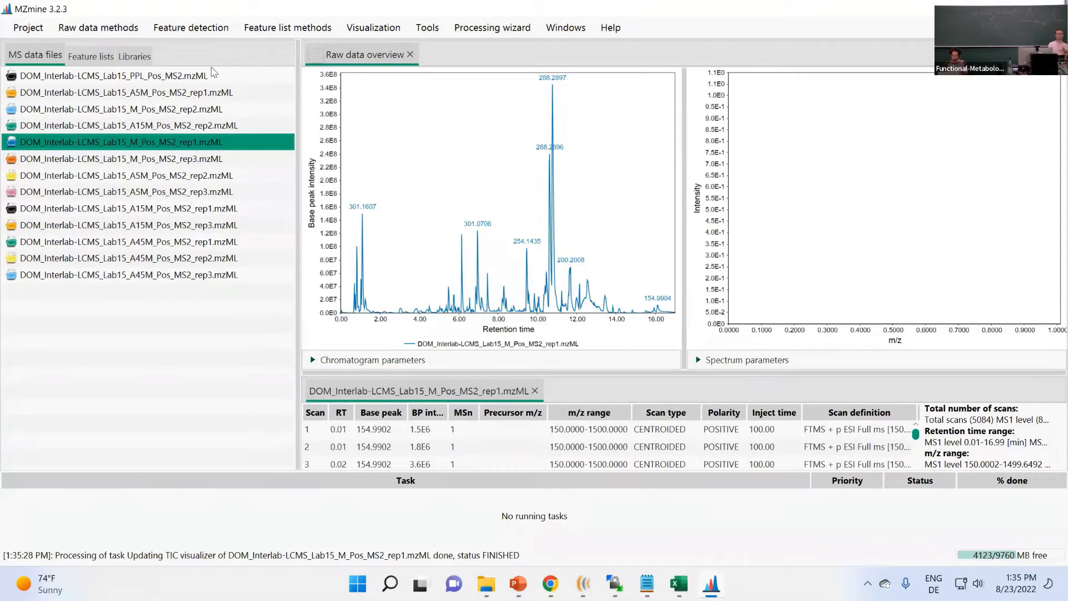
# Make the overview follow the file selection and overlay the chromatograms of M_Pos_MS2_rep1, A15M_Pos_MS2_rep2 and M_Pos_MS2_rep2
pyautogui.click(316, 56)
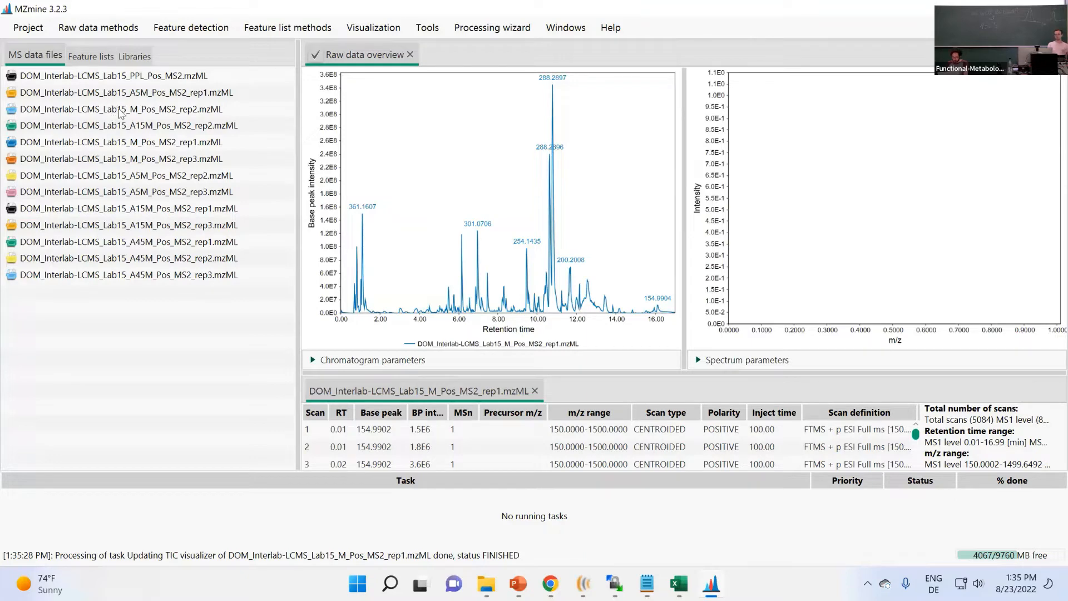
pyautogui.click(120, 110)
pyautogui.click(117, 142)
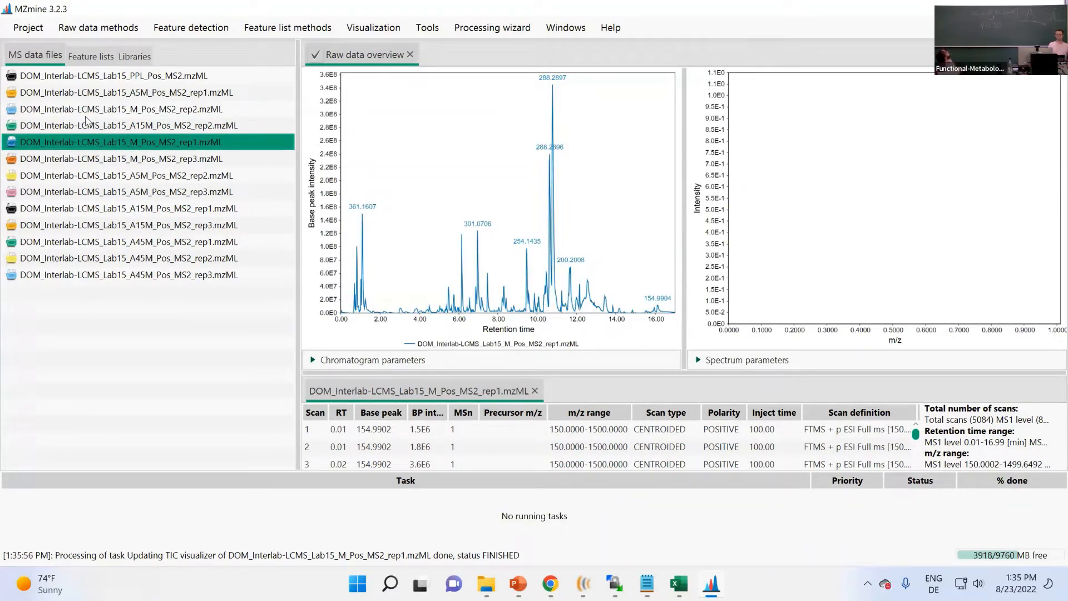
pyautogui.keyDown('ctrl'); pyautogui.click(80, 124); pyautogui.keyUp('ctrl')
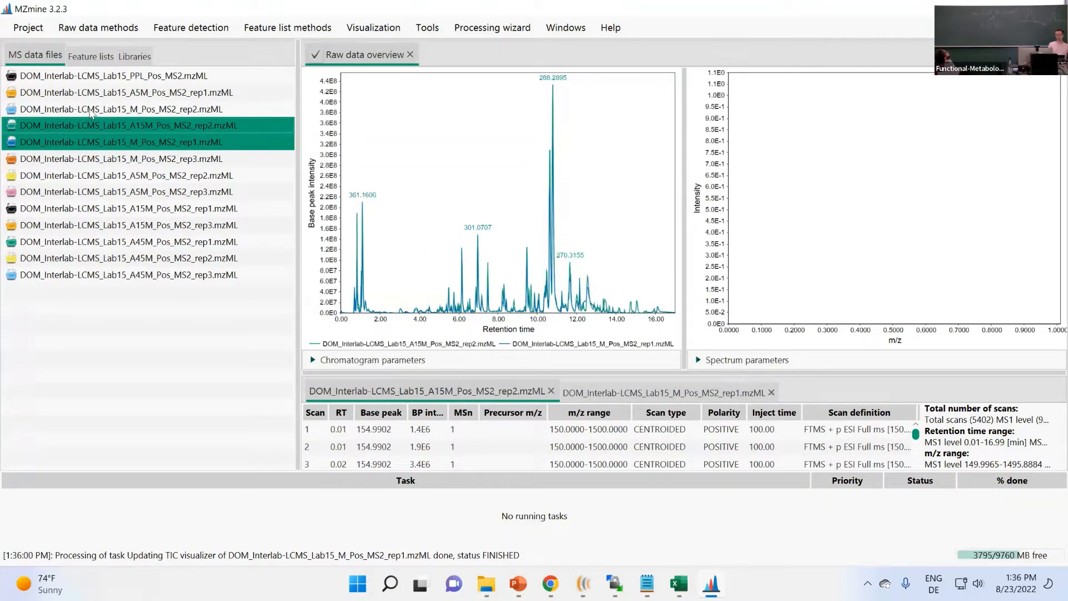
pyautogui.keyDown('ctrl'); pyautogui.click(93, 111); pyautogui.keyUp('ctrl')
# Compare the m/z 301.0707 peak and its spectra near 6.94 min across the three overlaid files
pyautogui.moveTo(443, 202); pyautogui.dragTo(513, 341)
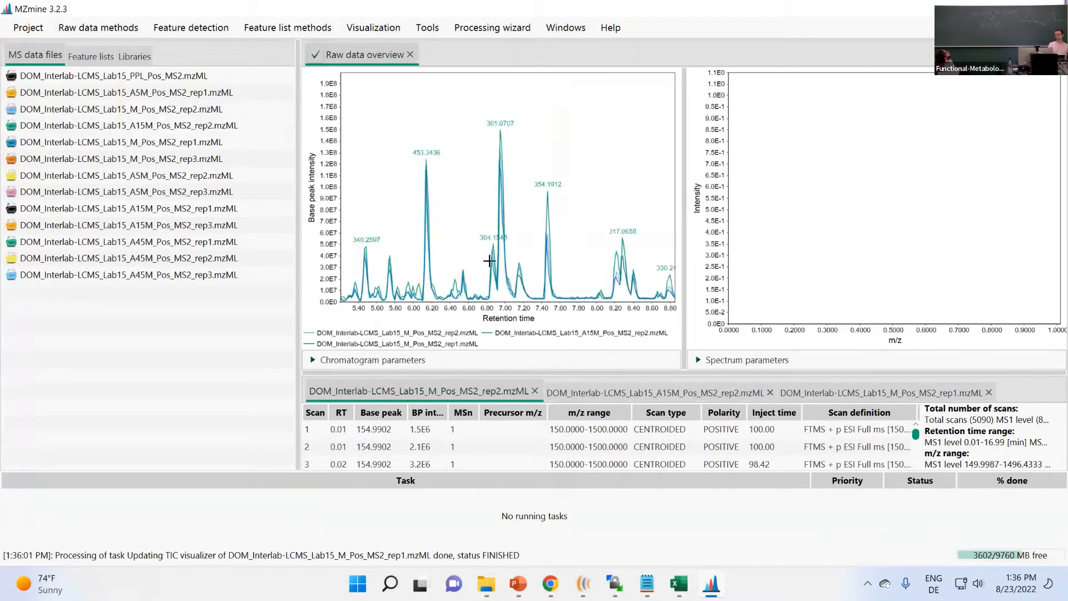
pyautogui.moveTo(571, 314); pyautogui.dragTo(674, 314)
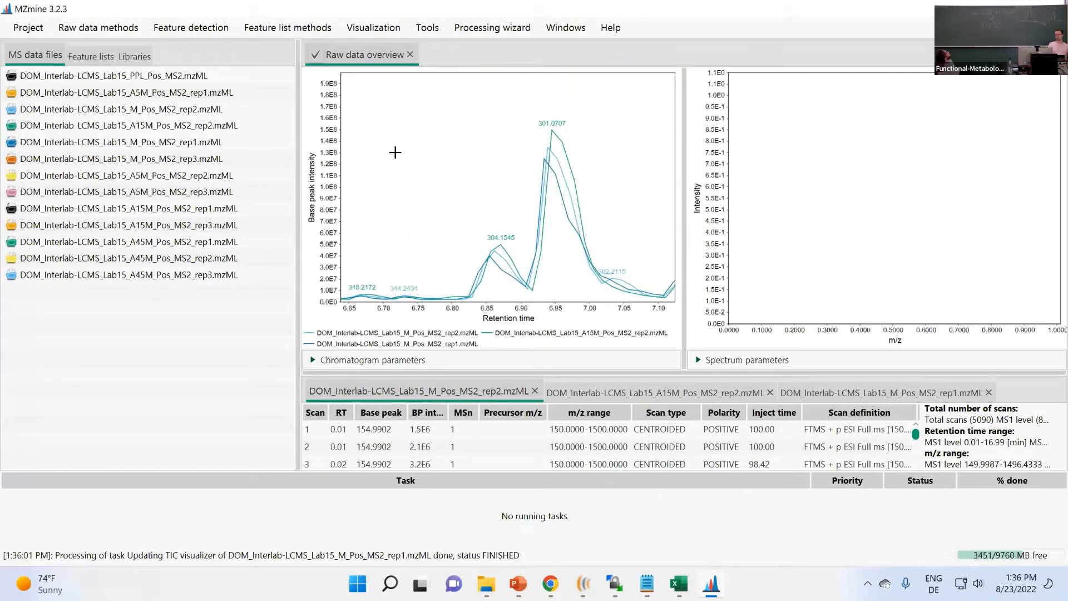
pyautogui.click(529, 143)
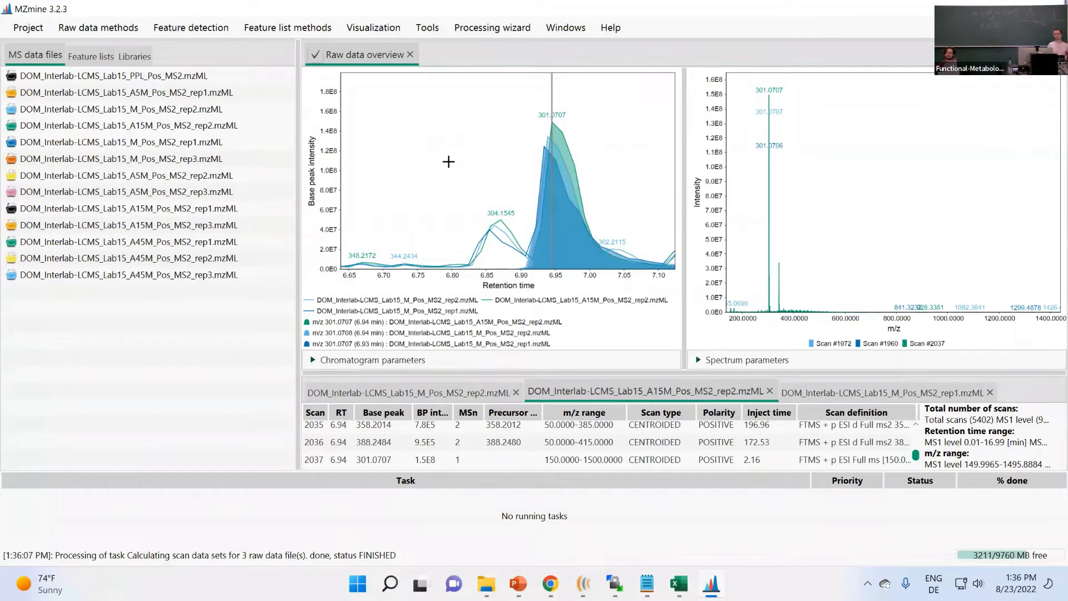
pyautogui.moveTo(469, 155); pyautogui.dragTo(431, 142)
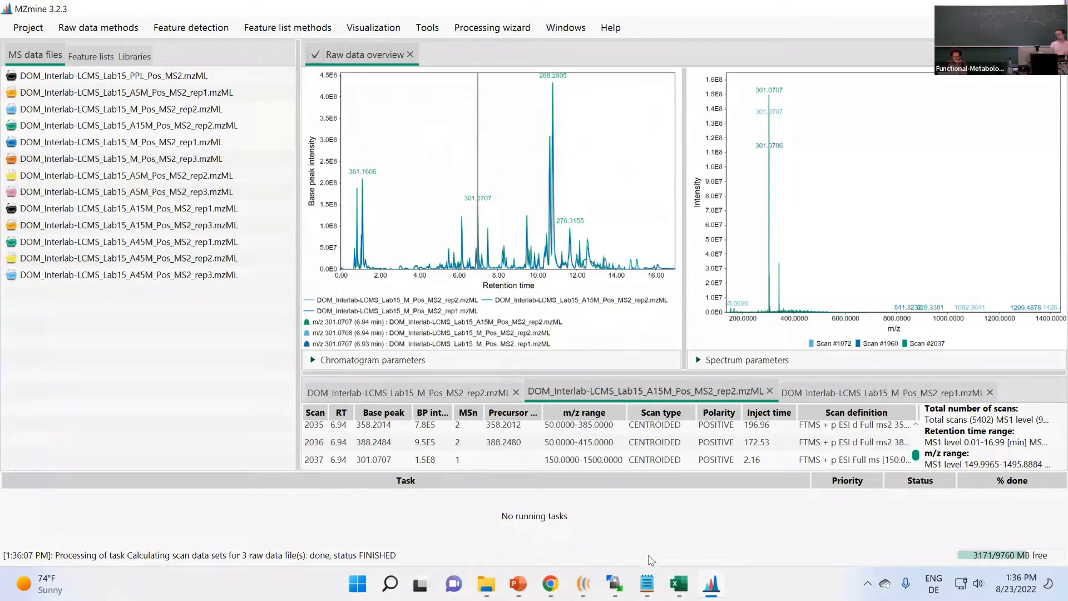
# Switch to the MZmine intro presentation in PowerPoint and present slide 15, MS Feature Finding, full screen
pyautogui.click(519, 583)
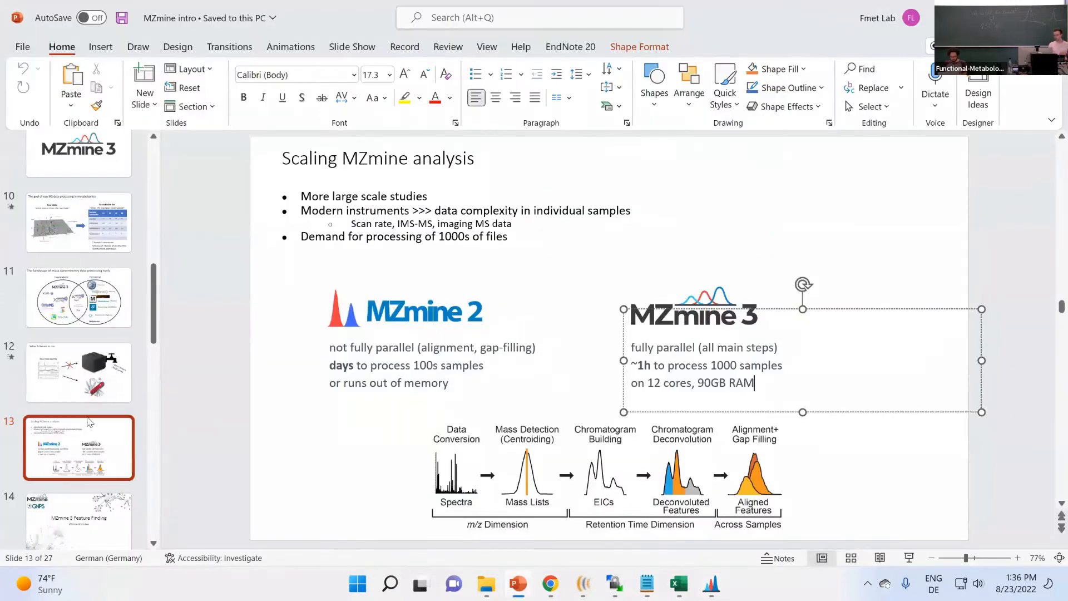
pyautogui.scroll(-3, 73, 385)
pyautogui.scroll(-2, 72, 385)
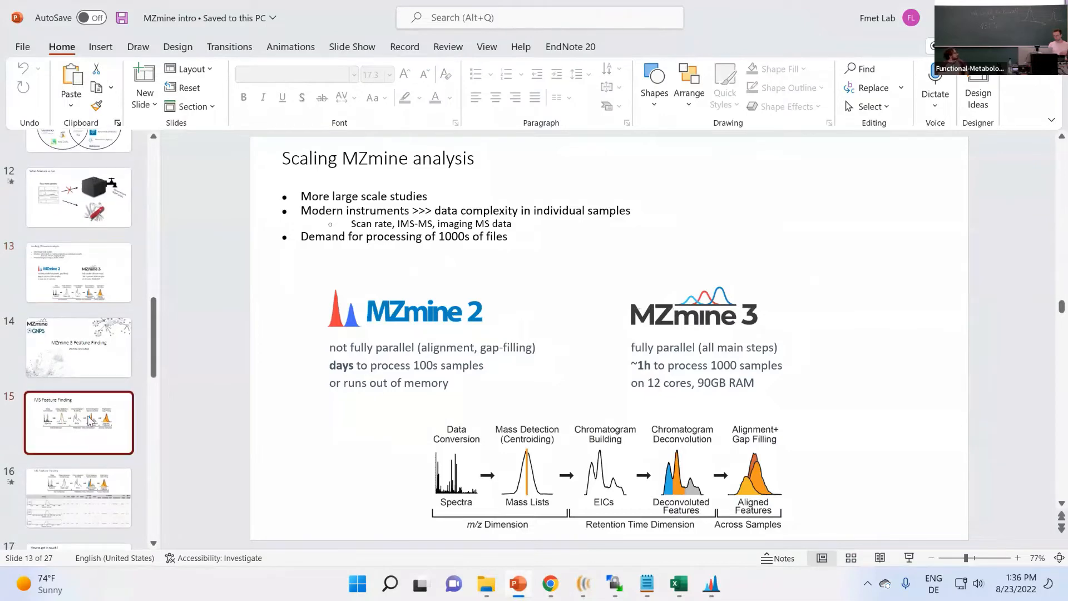
pyautogui.click(89, 421)
pyautogui.hotkey('shift', 'F5')
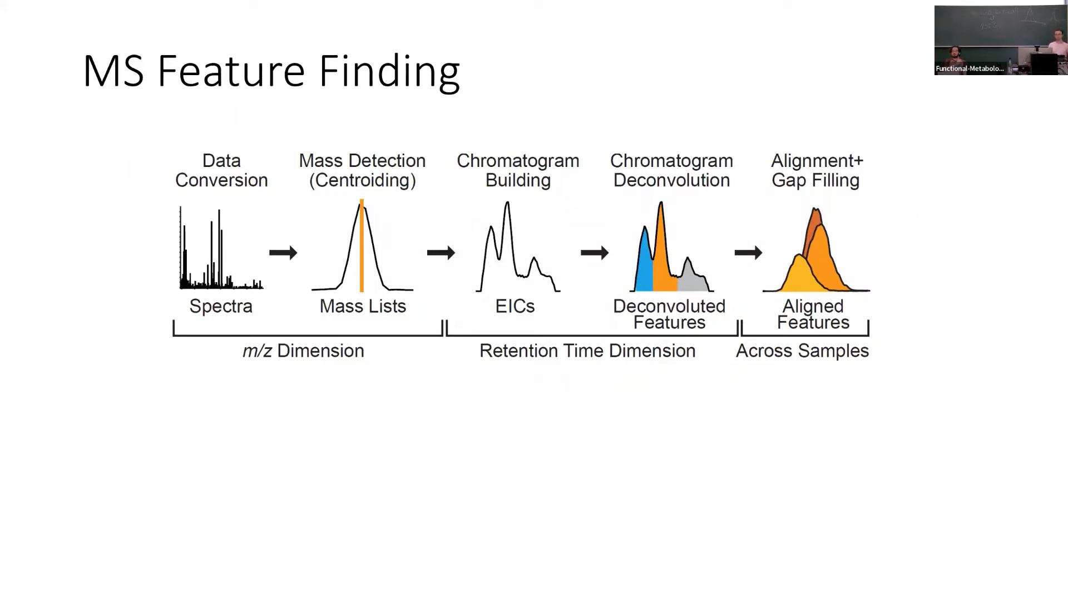
pyautogui.rightClick(88, 268)
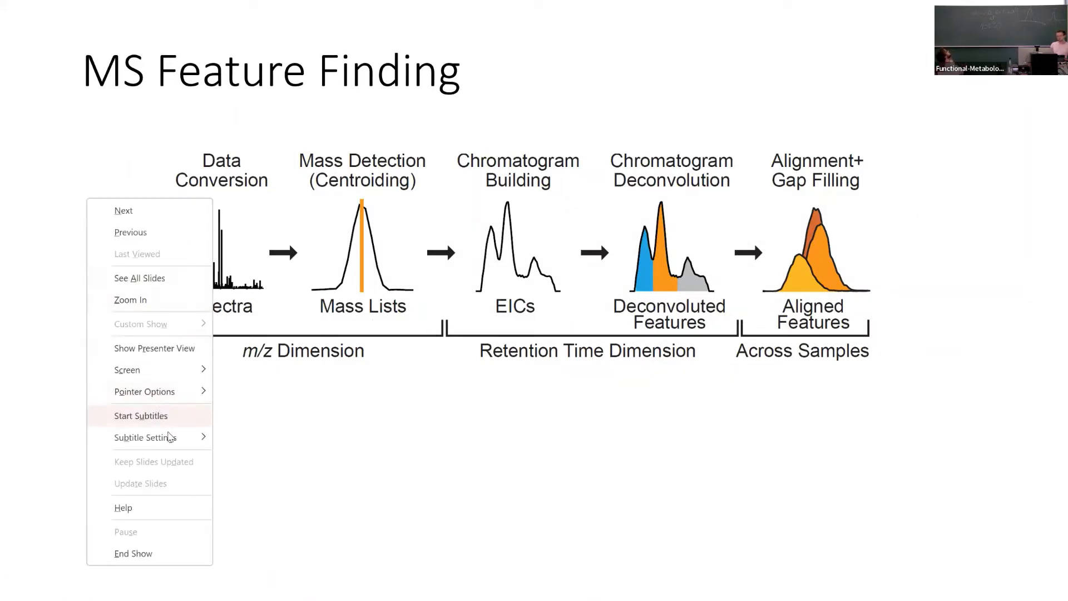
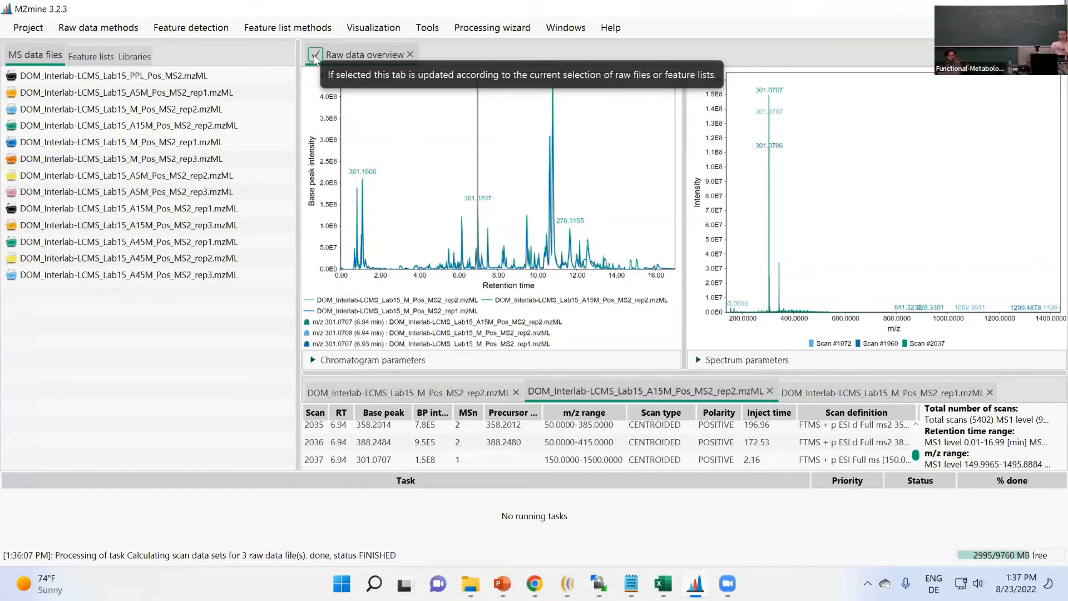
# Stop the raw data overview from following the file selection and enlarge its scan table
pyautogui.click(315, 55)
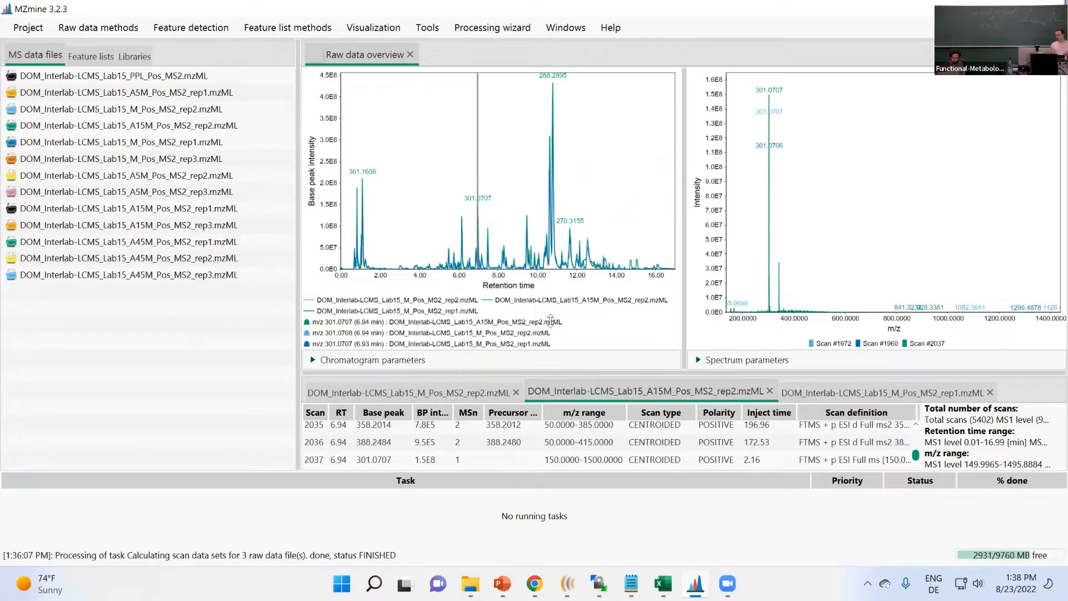
pyautogui.moveTo(568, 372); pyautogui.dragTo(568, 241)
# Select scan 2037 in the A15M_Pos_MS2_rep2 scan table and remove M_Pos_MS2_rep2.mzML from the overview
pyautogui.click(525, 379)
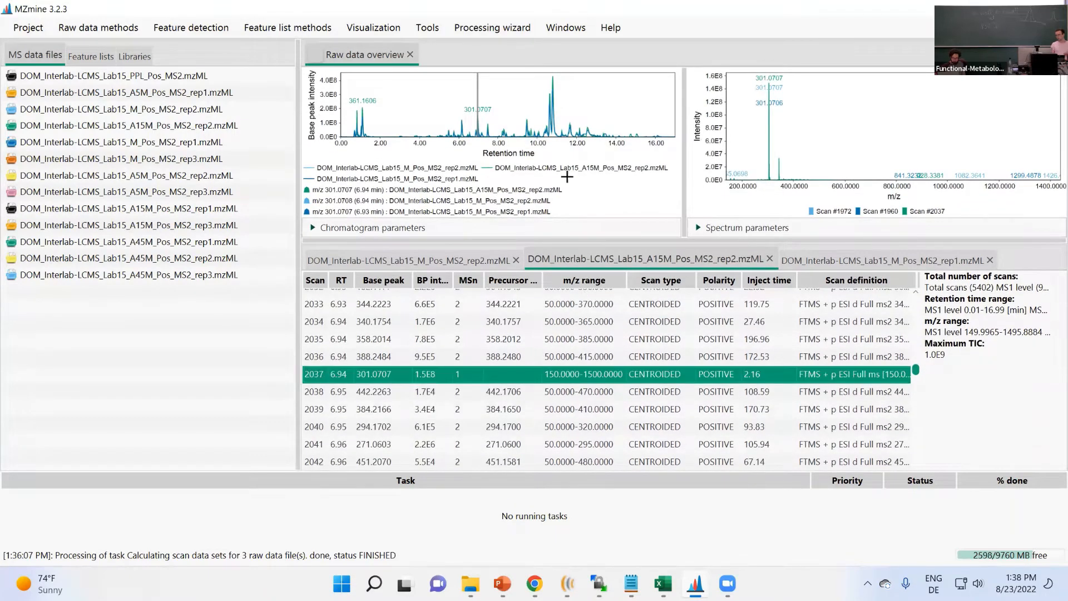
pyautogui.click(516, 260)
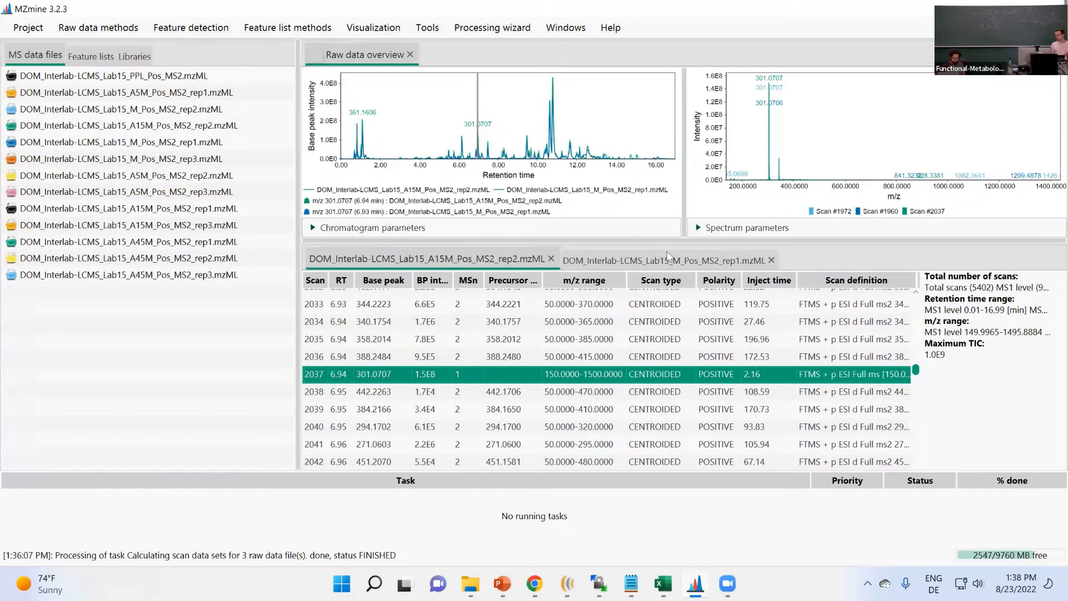
# Remove M_Pos_MS2_rep1.mzML from the raw data overview and enlarge the chromatogram and spectrum plots
pyautogui.click(772, 260)
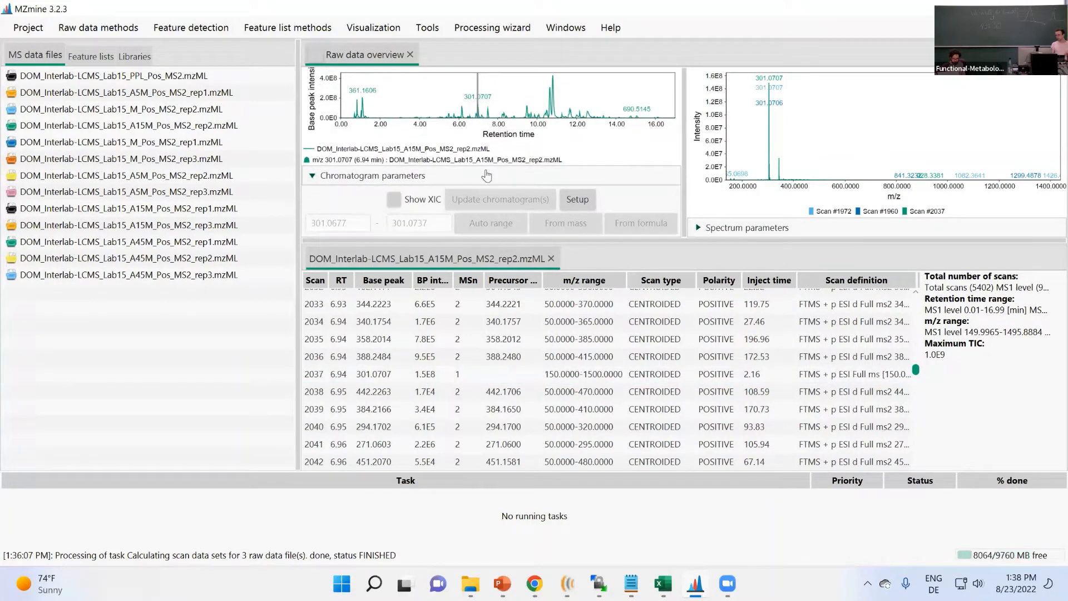
pyautogui.click(526, 148)
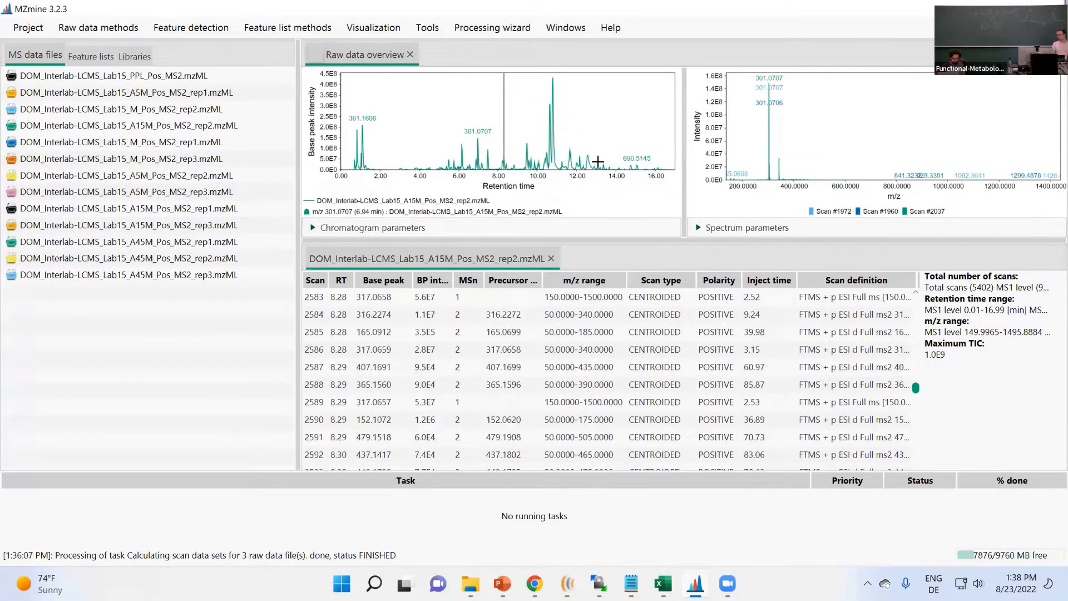
pyautogui.moveTo(655, 245); pyautogui.dragTo(655, 384)
# Examine the low-intensity noise in the MS1 spectrum of scan 3069 at 9.46 min across the m/z range
pyautogui.moveTo(712, 289); pyautogui.dragTo(710, 267)
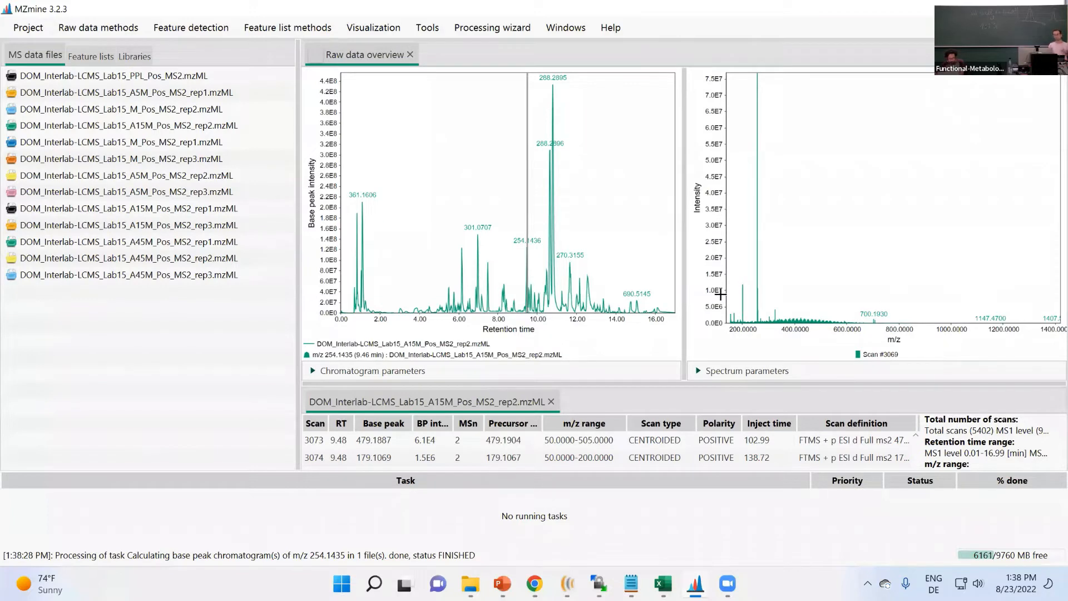
pyautogui.moveTo(721, 294); pyautogui.dragTo(716, 83)
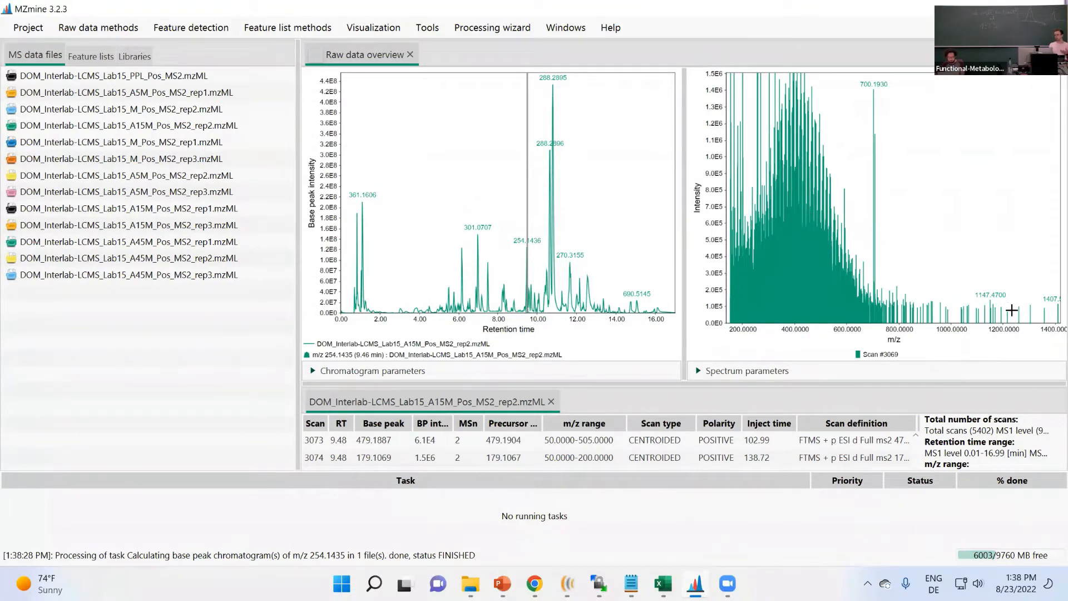
pyautogui.moveTo(872, 295)
pyautogui.moveTo(713, 289); pyautogui.dragTo(708, 244)
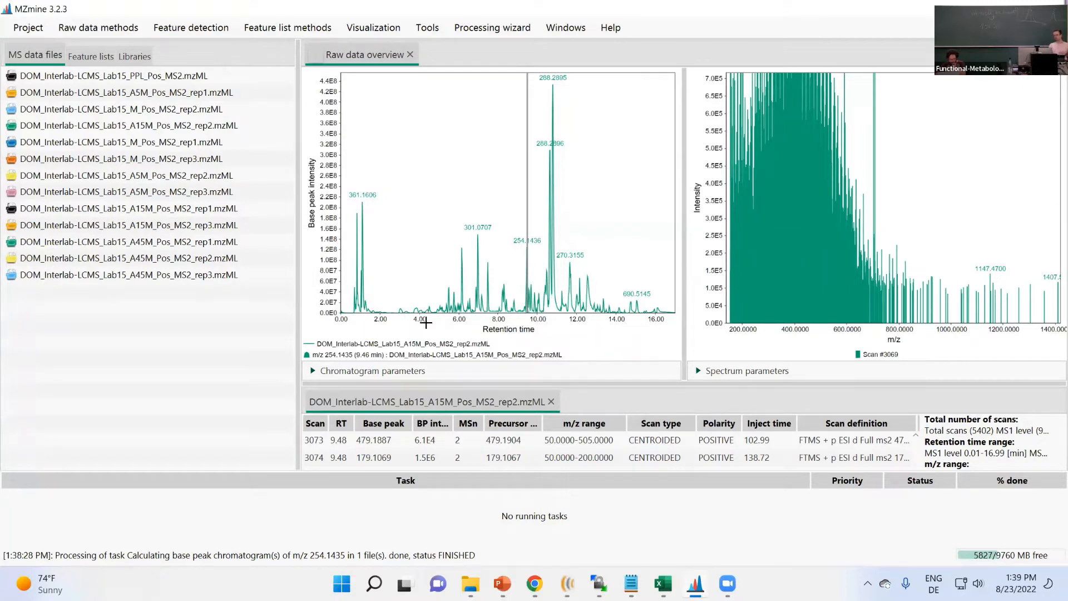
# Compare the baseline noise of the MS1 spectra at about 0.85, 7.01 and 10.86 min in the A15M_Pos_MS2_rep2 chromatogram
pyautogui.click(359, 295)
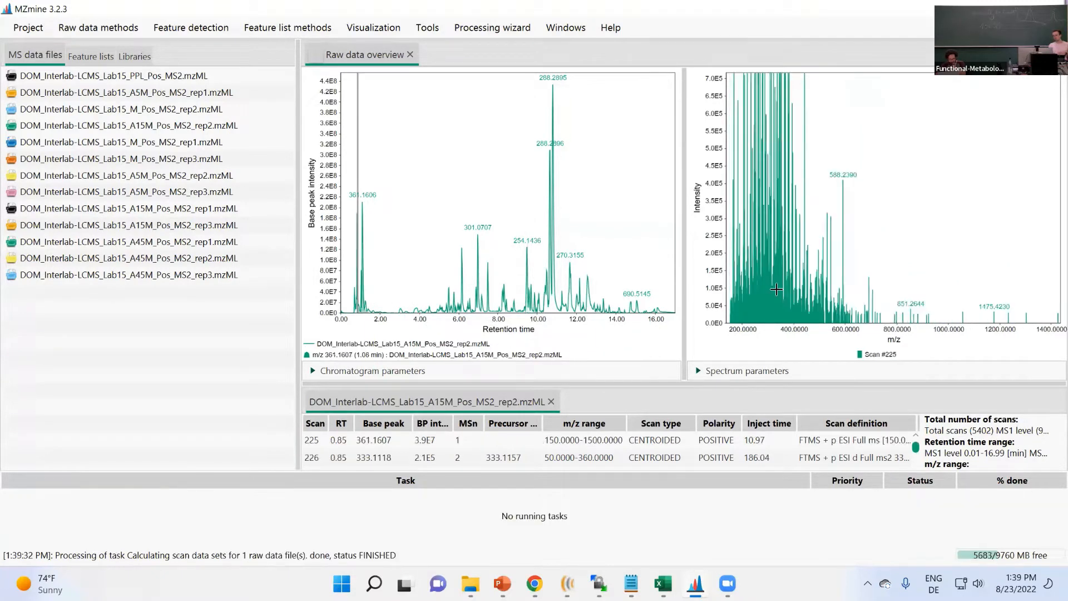
pyautogui.moveTo(714, 263); pyautogui.dragTo(713, 216)
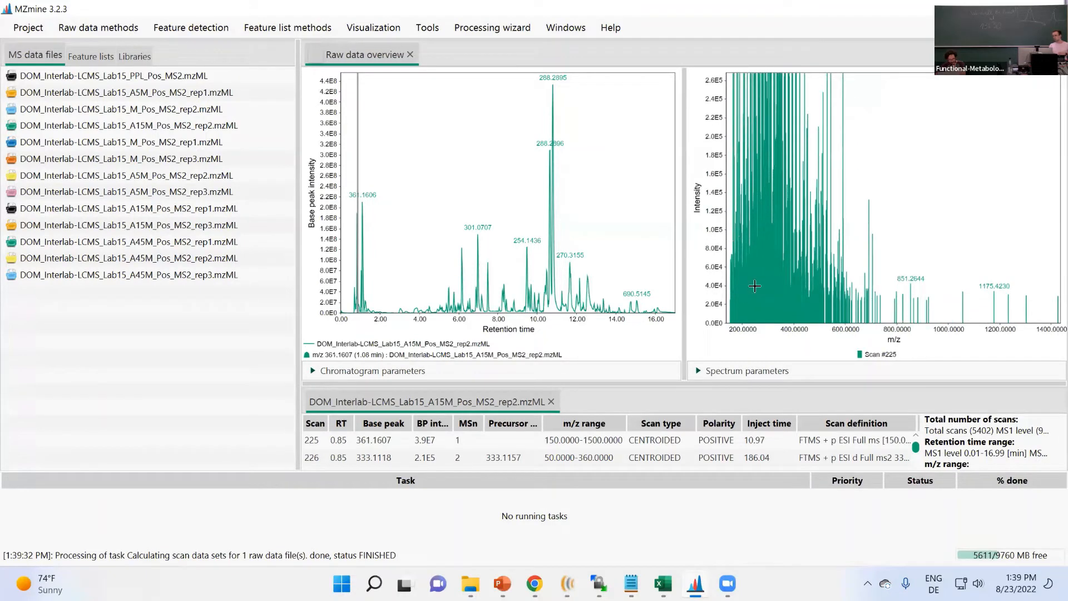
pyautogui.click(479, 297)
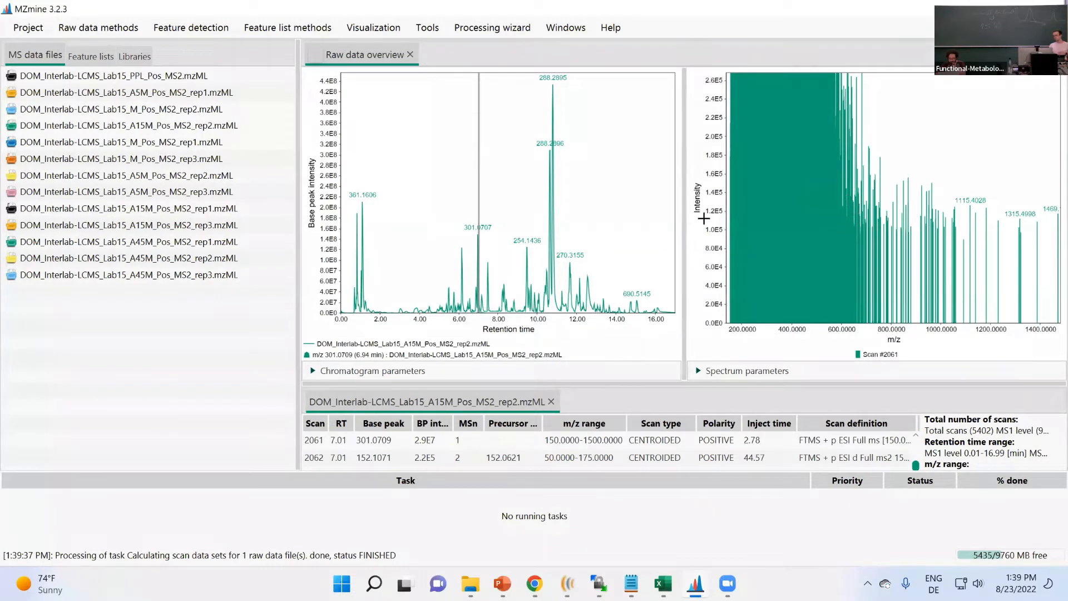
pyautogui.moveTo(717, 209); pyautogui.dragTo(716, 238)
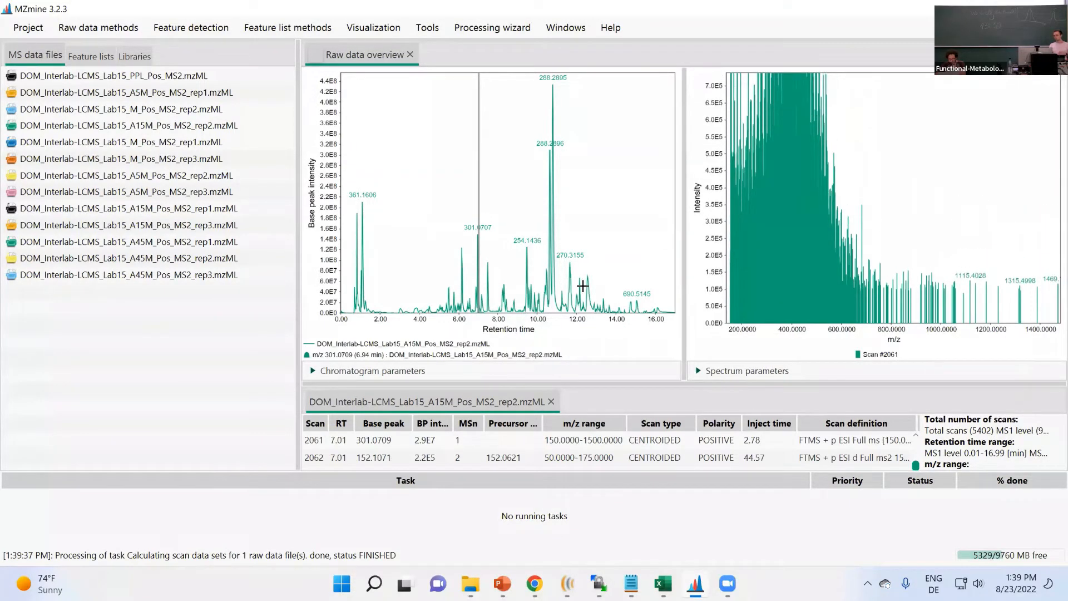
pyautogui.click(557, 285)
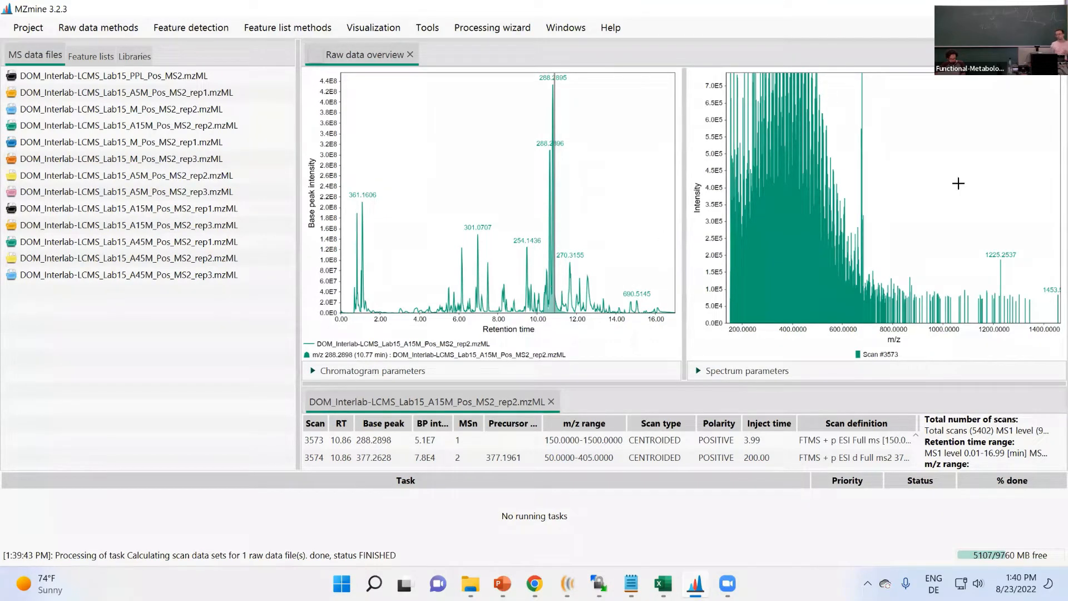
# Display MS2 scan 3574 from the scan table and examine the low-intensity signals in its spectrum
pyautogui.moveTo(782, 384); pyautogui.dragTo(770, 275)
pyautogui.click(472, 394)
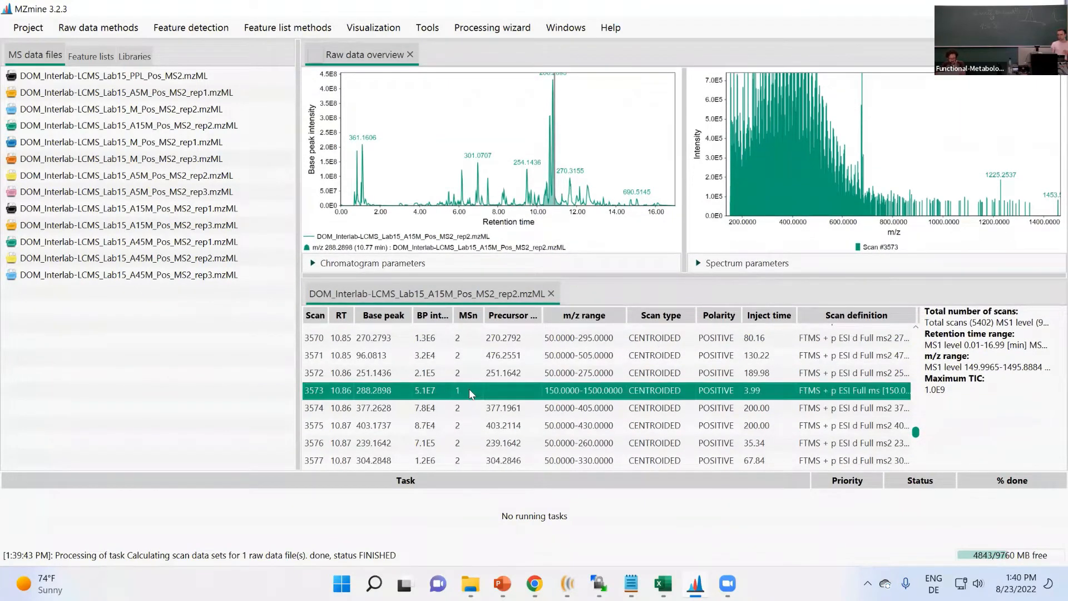
pyautogui.scroll(-2, 479, 381)
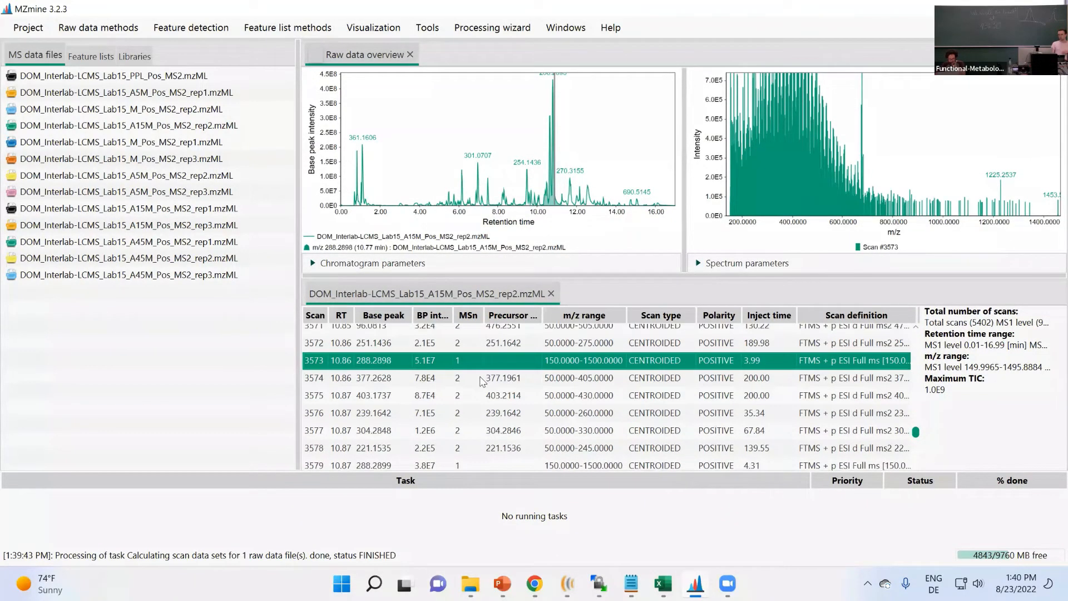
pyautogui.click(481, 378)
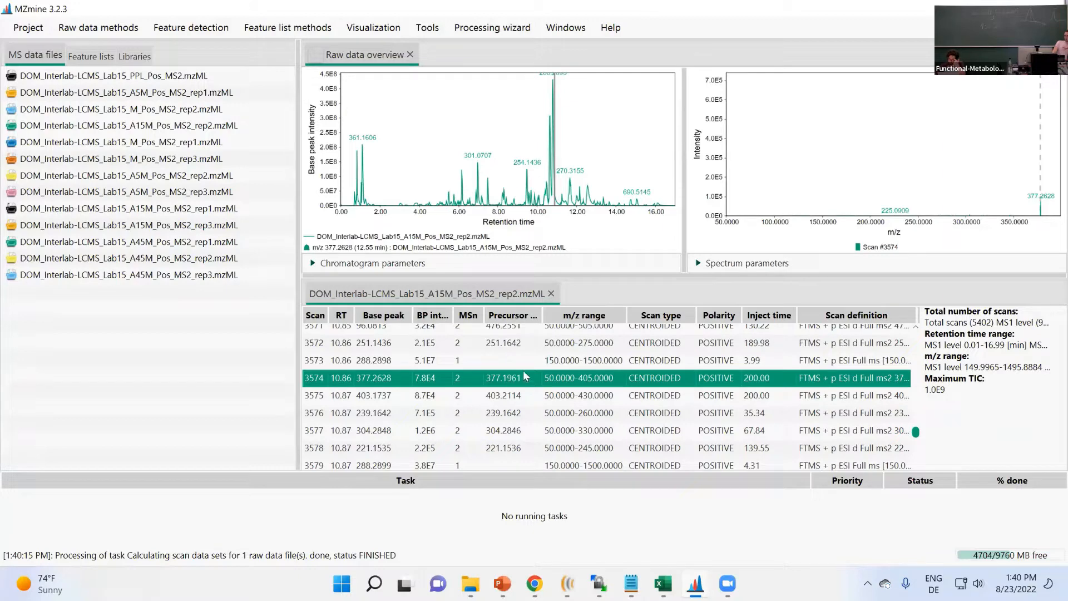
pyautogui.moveTo(744, 276); pyautogui.dragTo(744, 365)
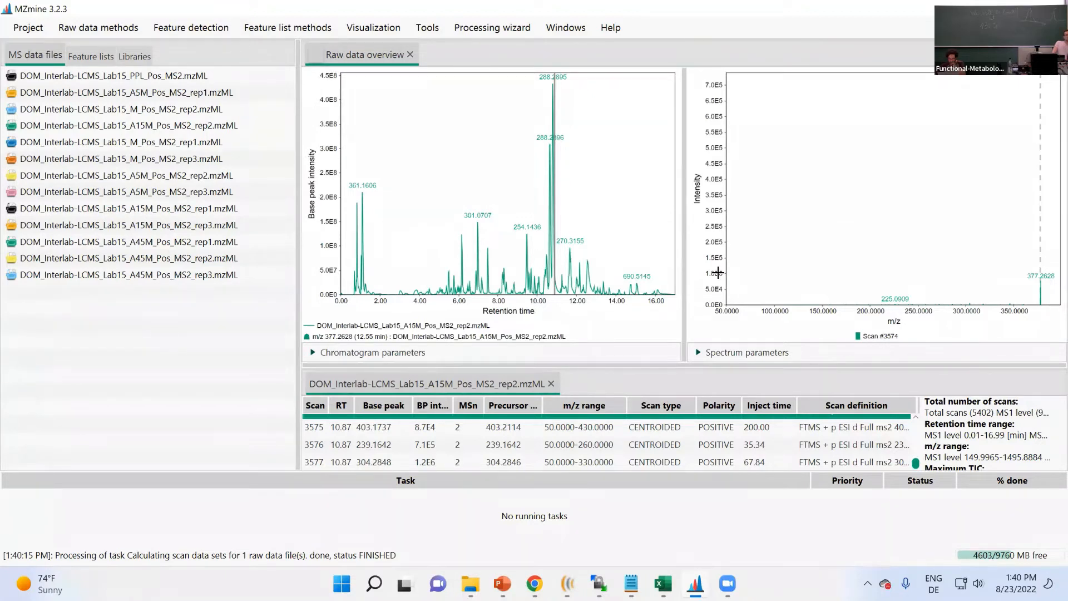
pyautogui.moveTo(716, 273); pyautogui.dragTo(692, 69)
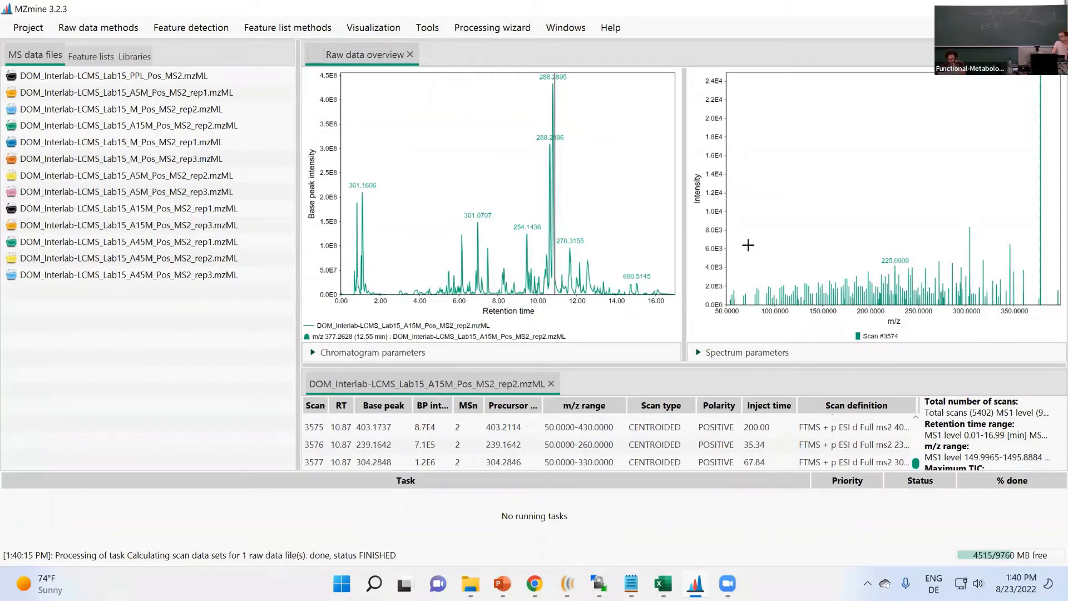
pyautogui.moveTo(720, 246); pyautogui.dragTo(724, 211)
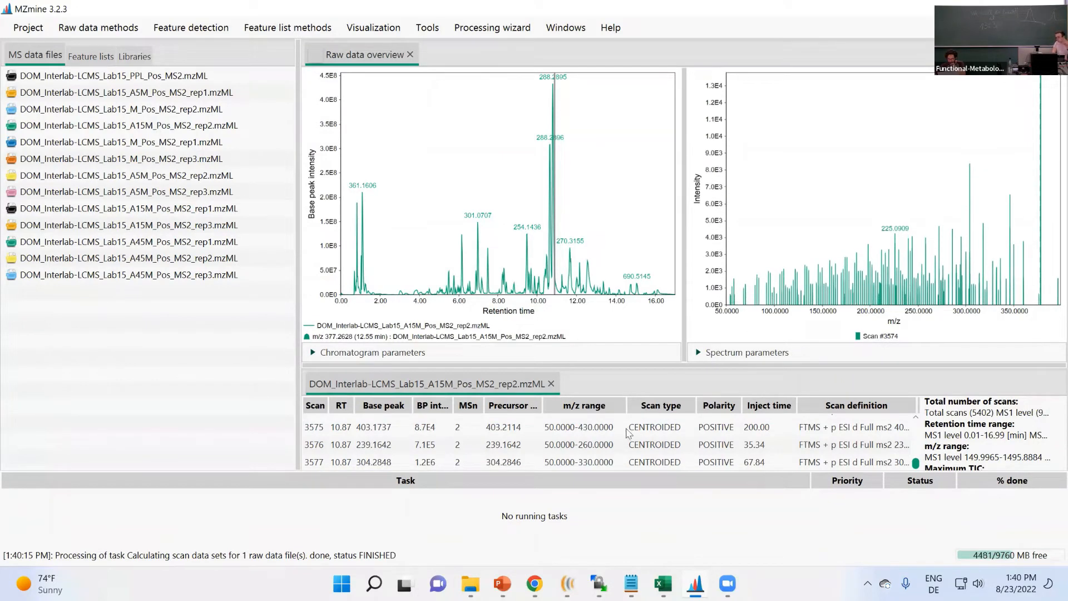
# Display MS1 scan 3561 and MS2 scan 3562, and examine the low-intensity fragment signals of scan 3562
pyautogui.scroll(5, 612, 446)
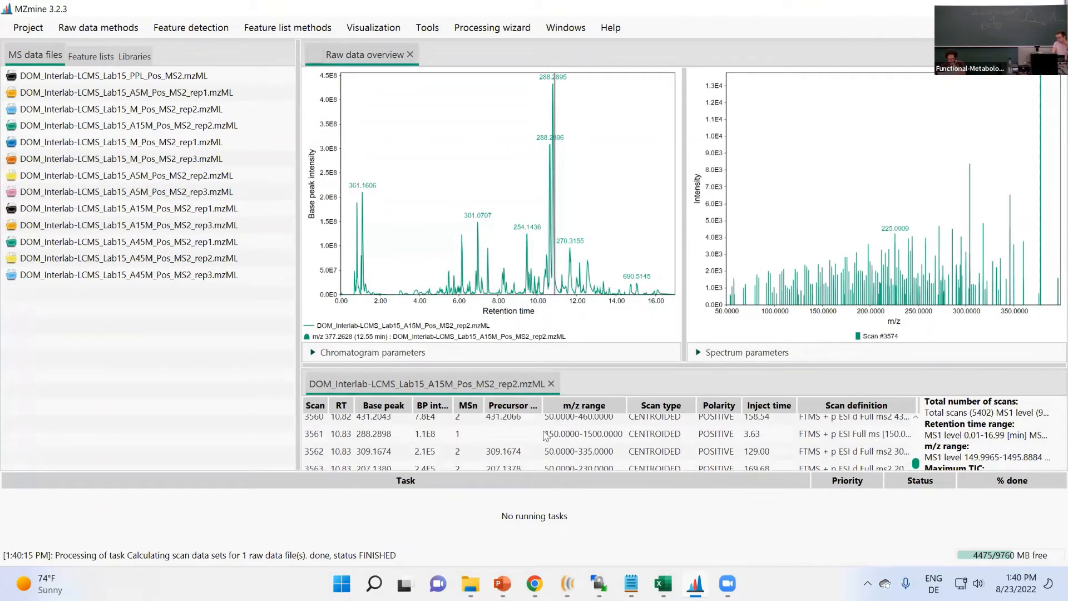
pyautogui.click(462, 435)
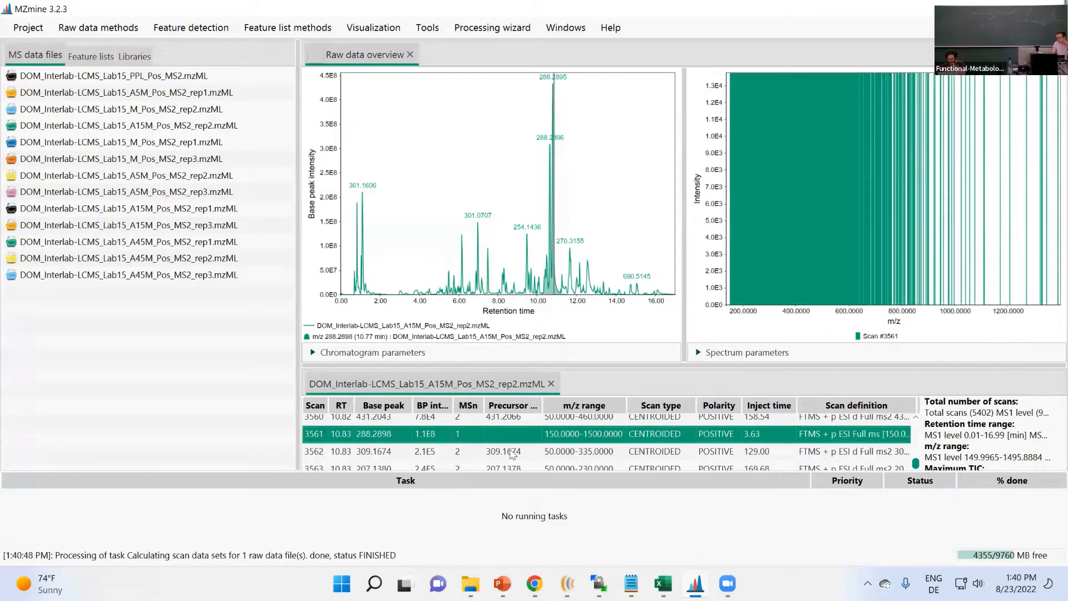
pyautogui.click(511, 452)
pyautogui.moveTo(820, 243); pyautogui.dragTo(899, 187)
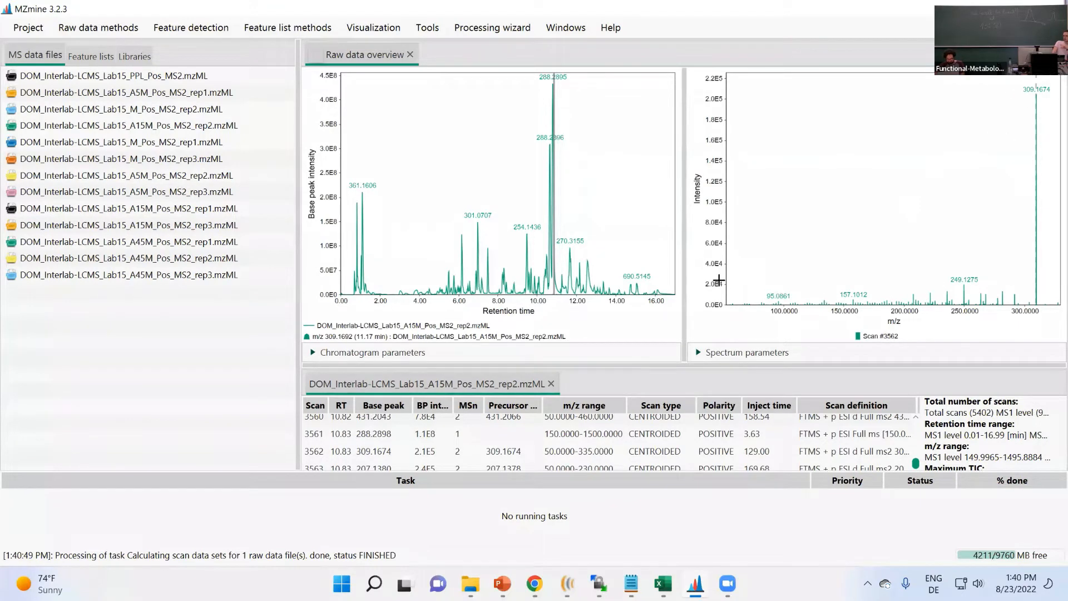
pyautogui.scroll(2, 718, 280)
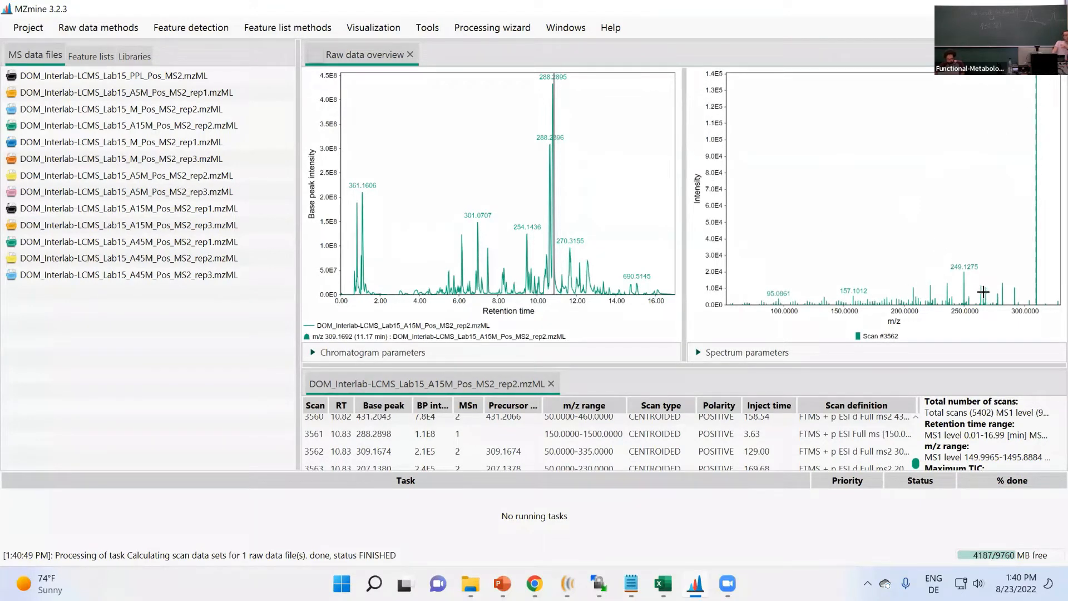
pyautogui.scroll(8, 704, 219)
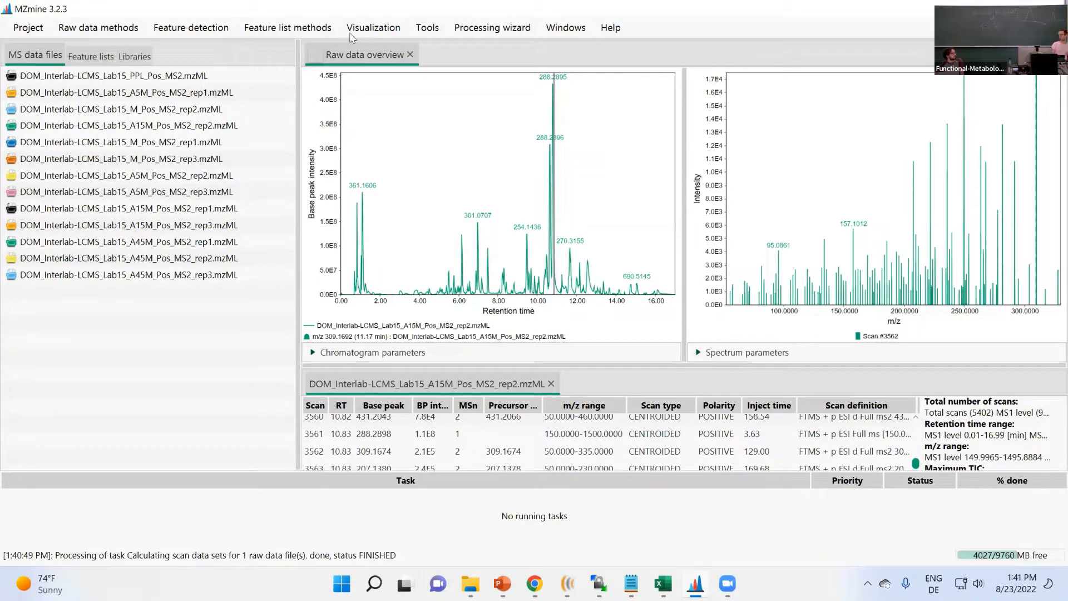
pyautogui.click(103, 29)
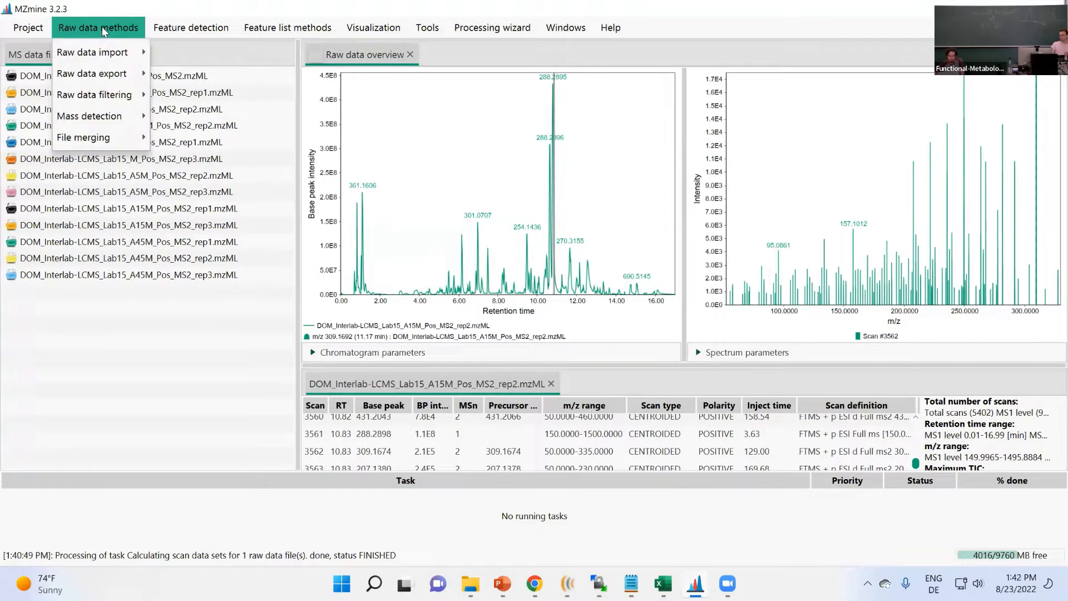
pyautogui.click(120, 390)
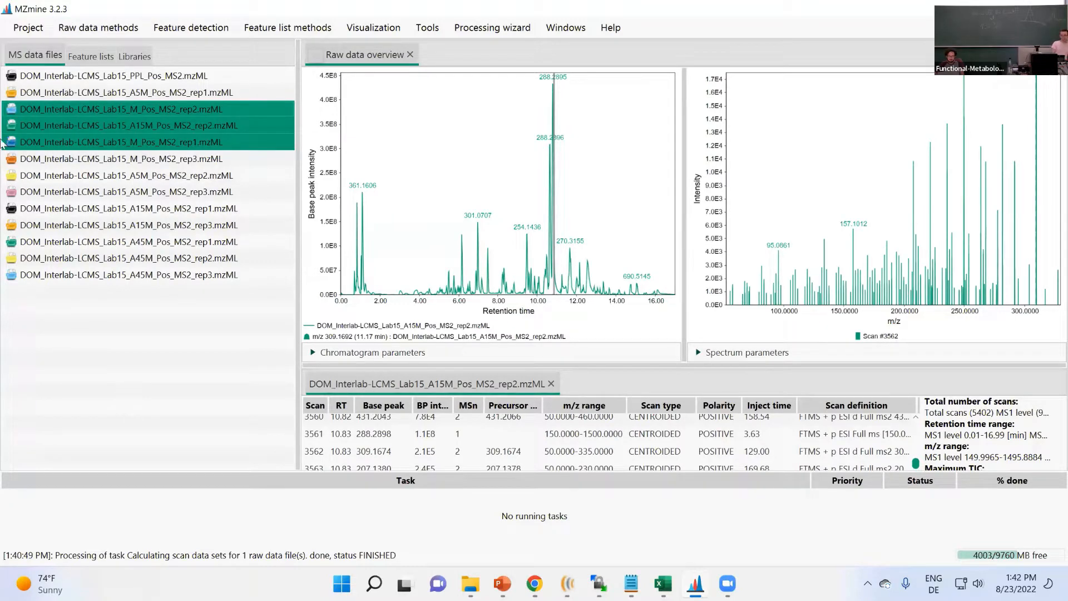
pyautogui.click(98, 28)
pyautogui.moveTo(116, 118)
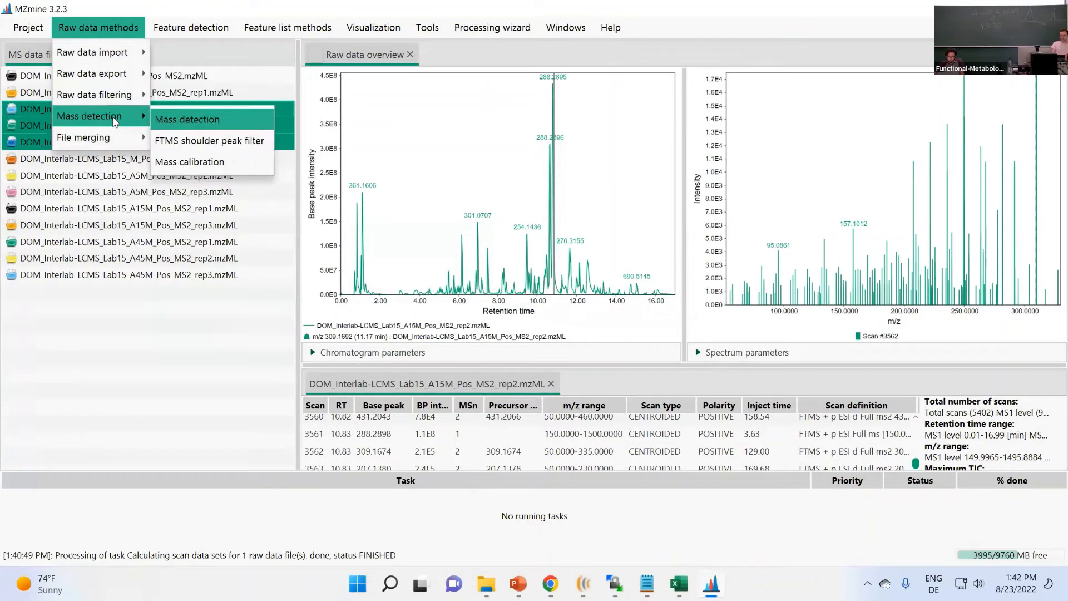
pyautogui.click(242, 118)
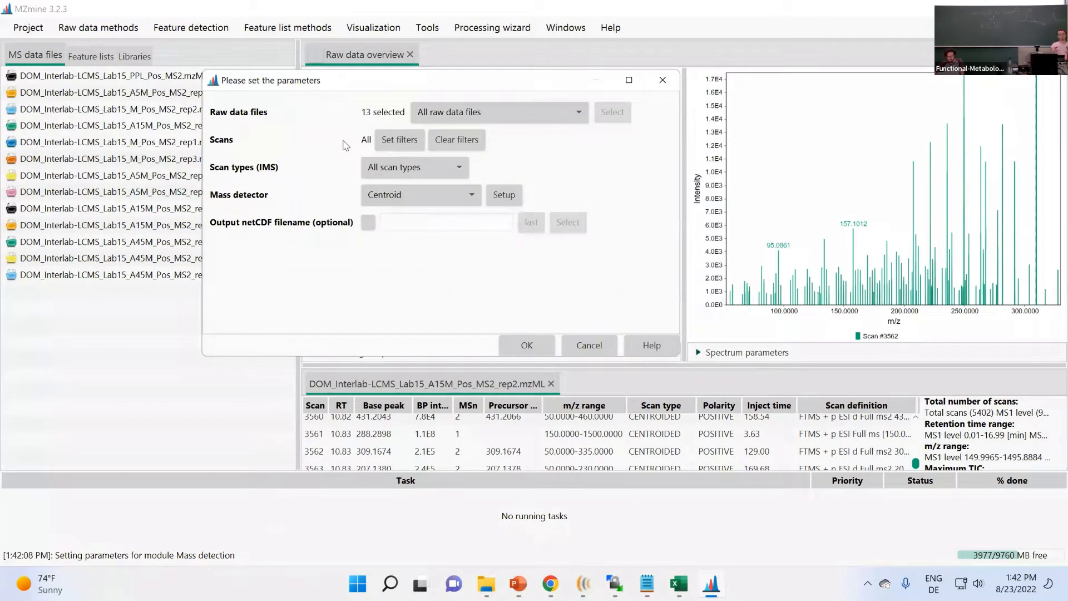
pyautogui.click(399, 141)
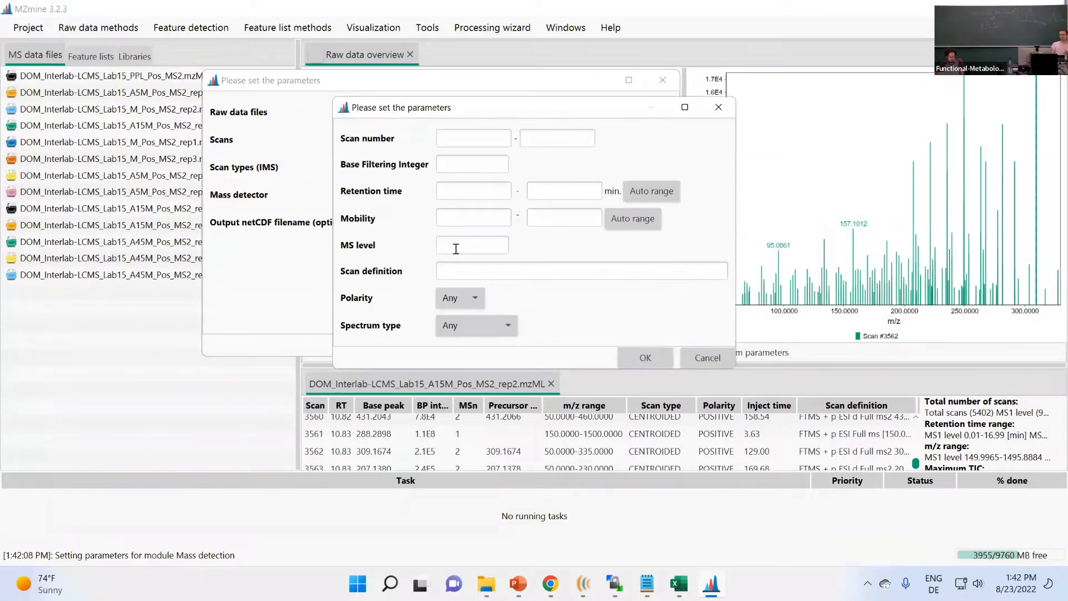
pyautogui.click(456, 245)
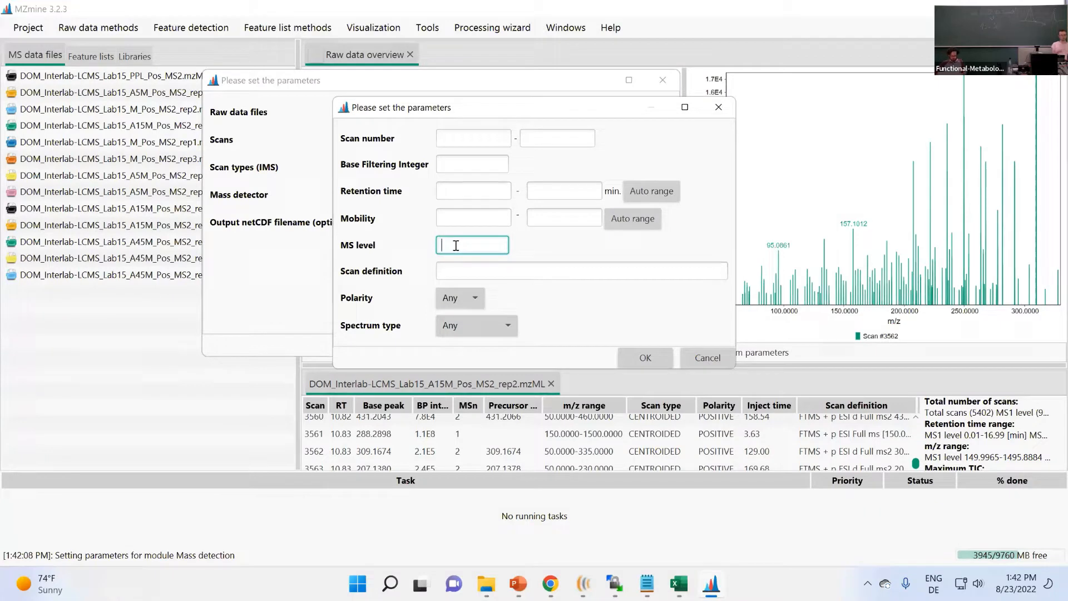
pyautogui.write('1')
pyautogui.moveTo(420, 111); pyautogui.dragTo(585, 134)
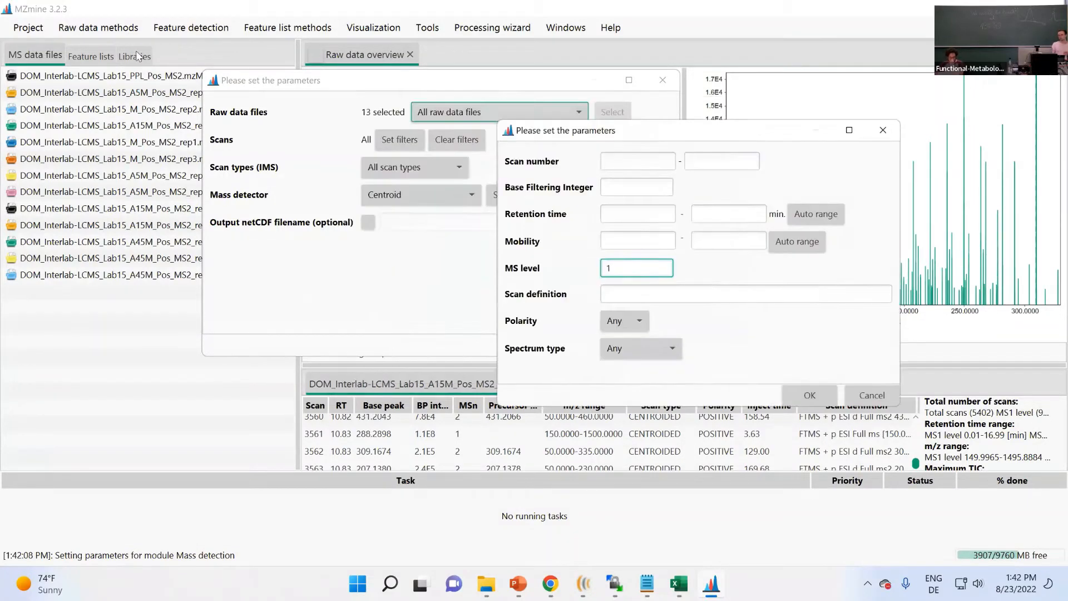
pyautogui.moveTo(243, 83); pyautogui.dragTo(127, 118)
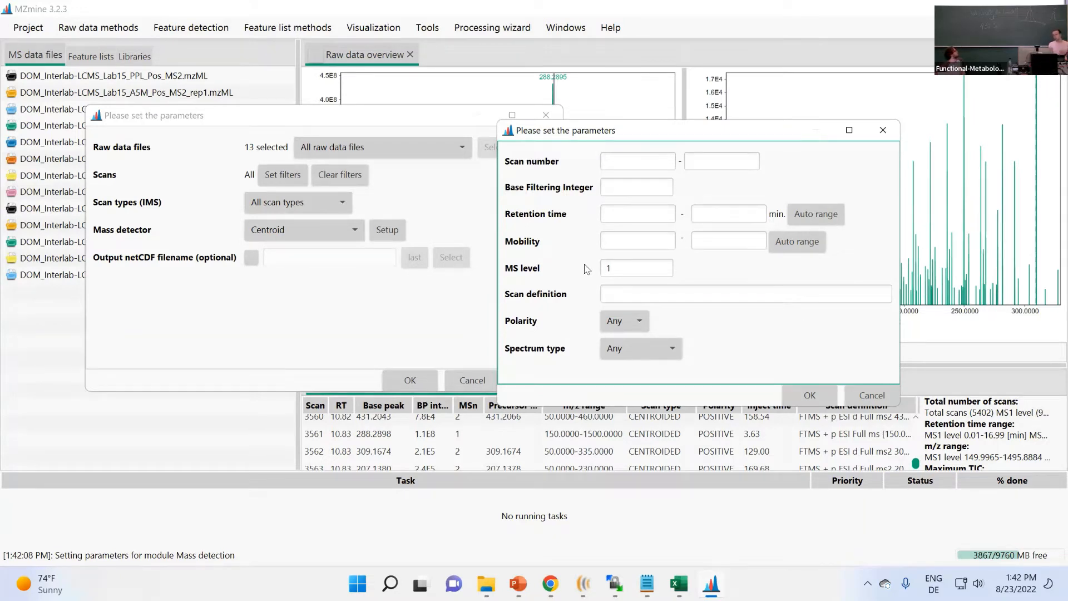
pyautogui.doubleClick(614, 268)
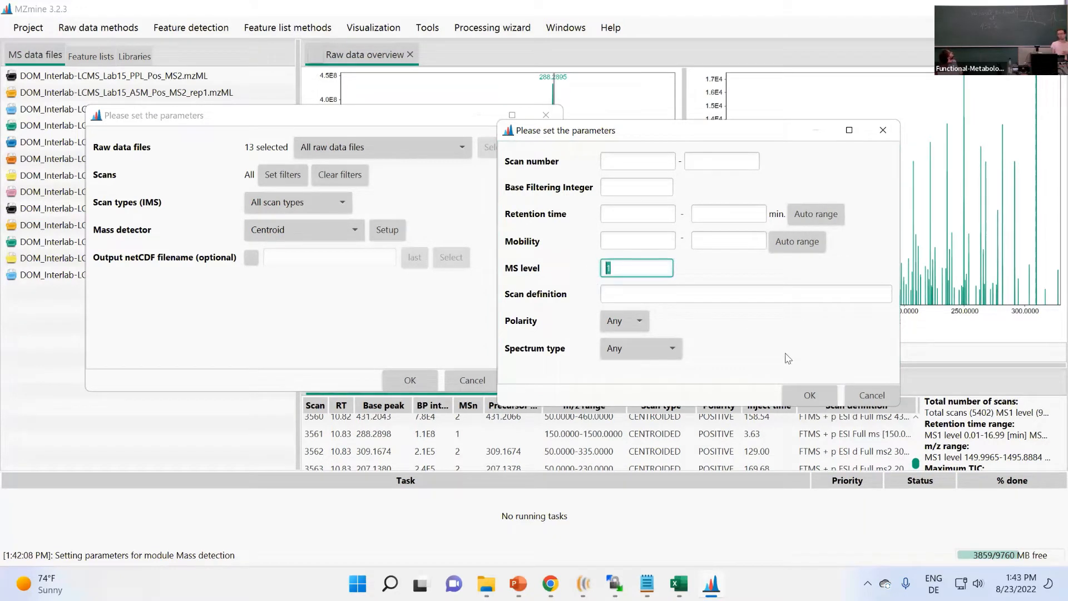
pyautogui.click(809, 395)
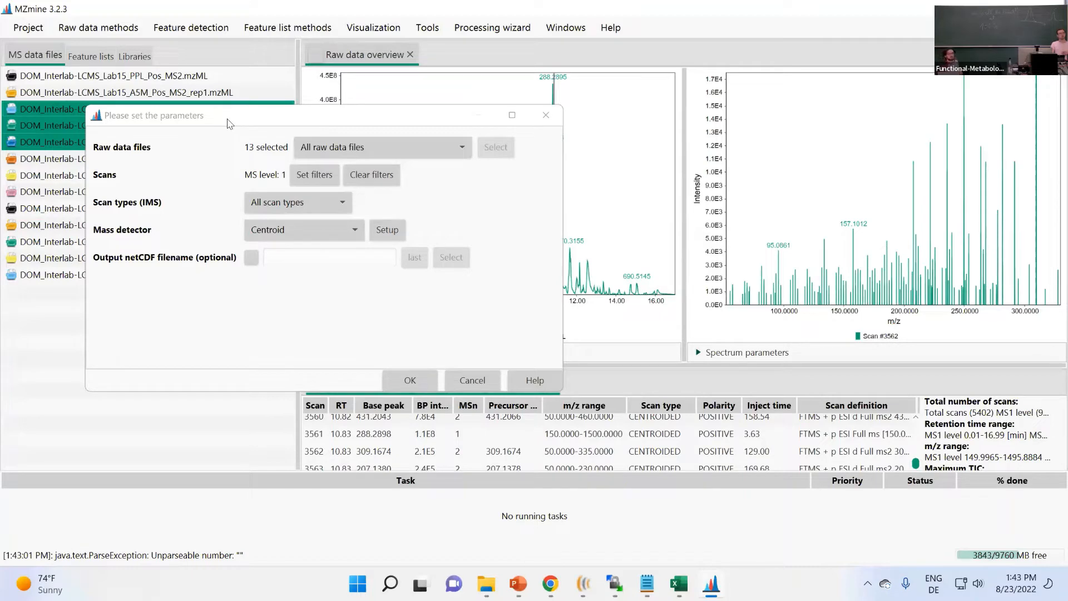
pyautogui.click(546, 114)
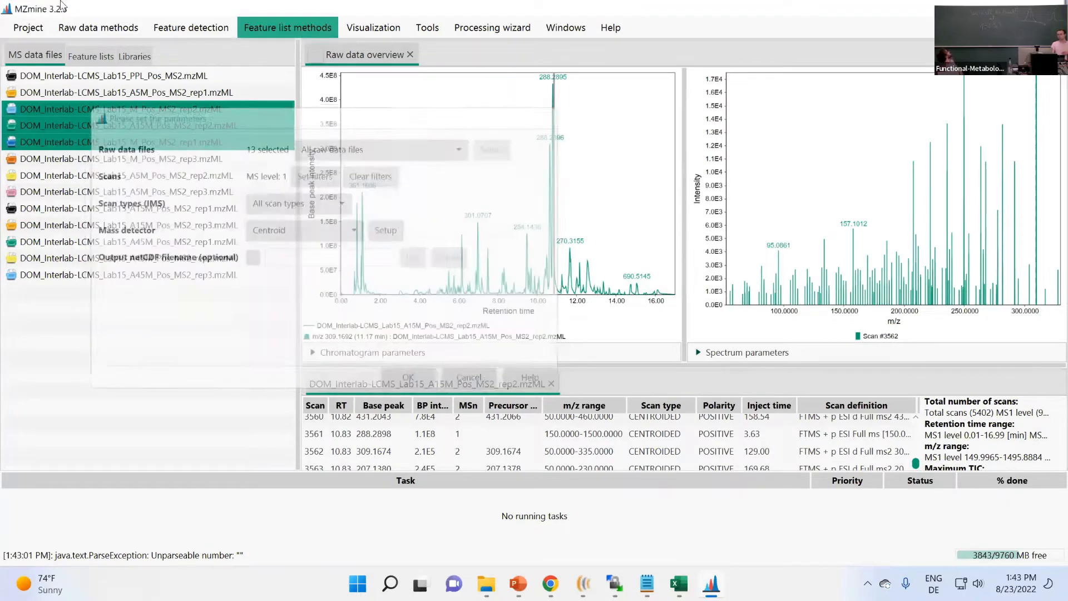
# Open the Mass detection parameters and filter the scans to MS level 1
pyautogui.click(91, 29)
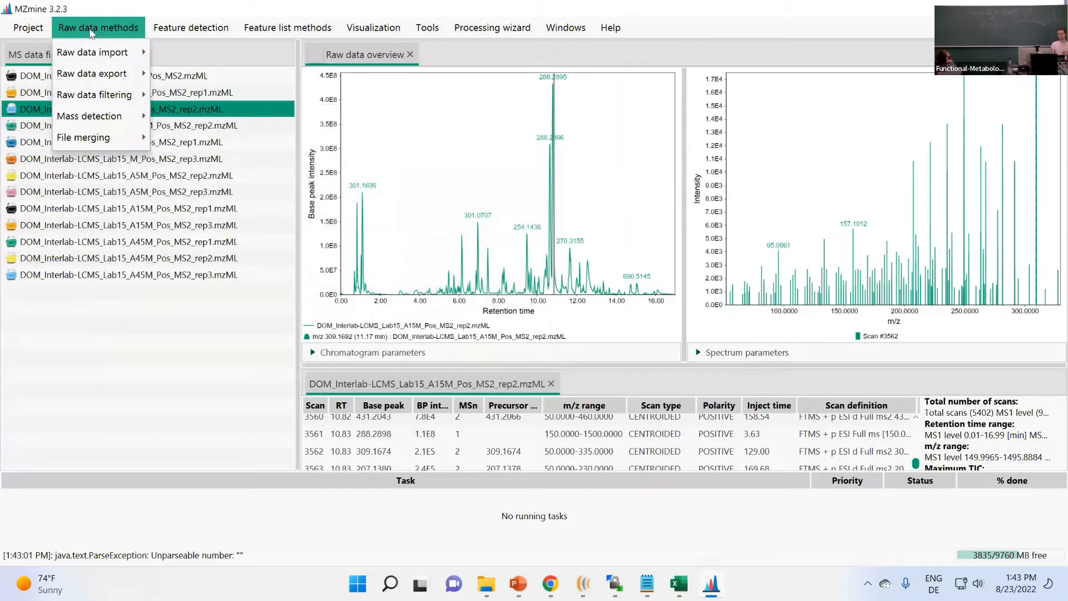
pyautogui.moveTo(100, 114)
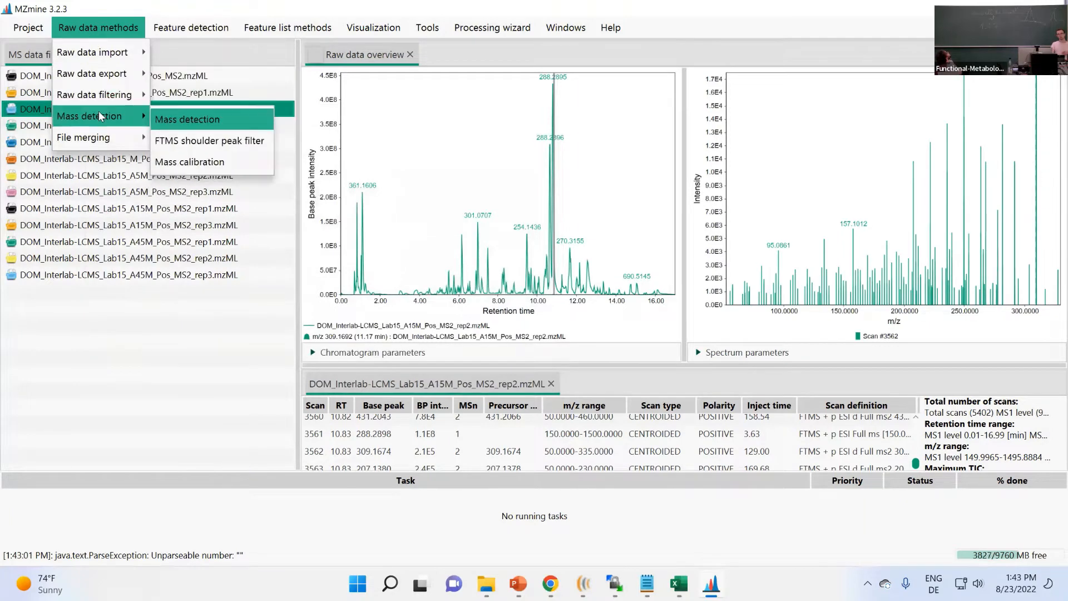
pyautogui.click(229, 119)
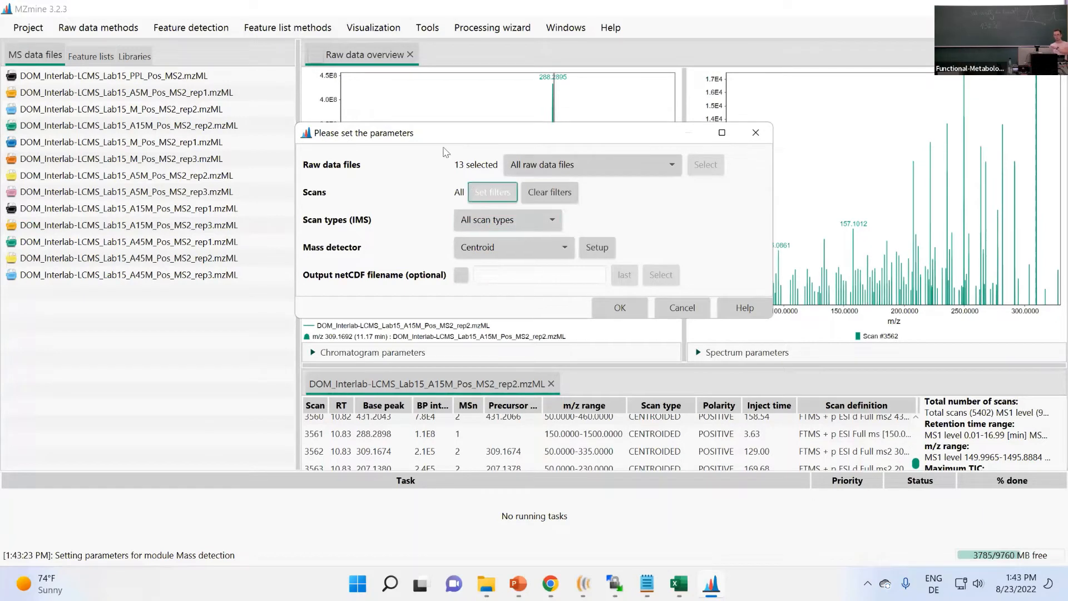
pyautogui.moveTo(440, 140); pyautogui.dragTo(202, 132)
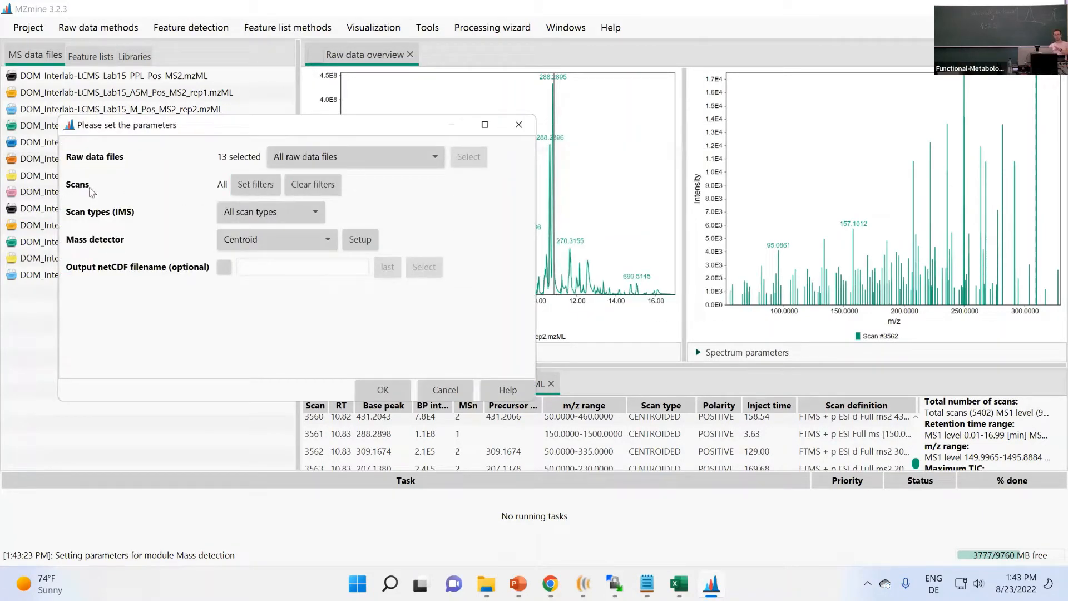
pyautogui.click(248, 187)
pyautogui.click(468, 244)
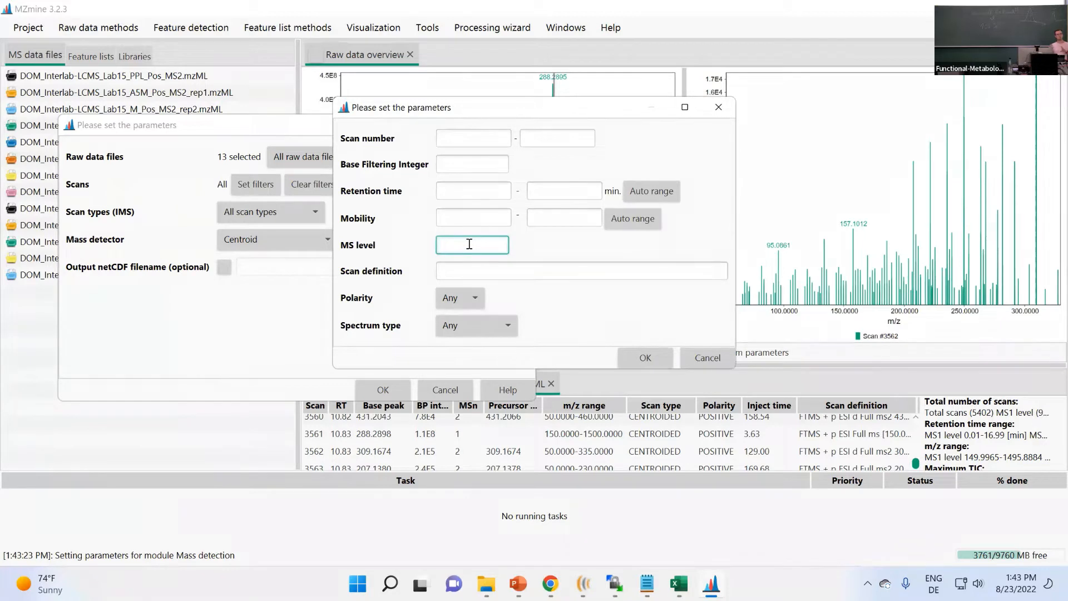
pyautogui.write('1')
pyautogui.click(645, 357)
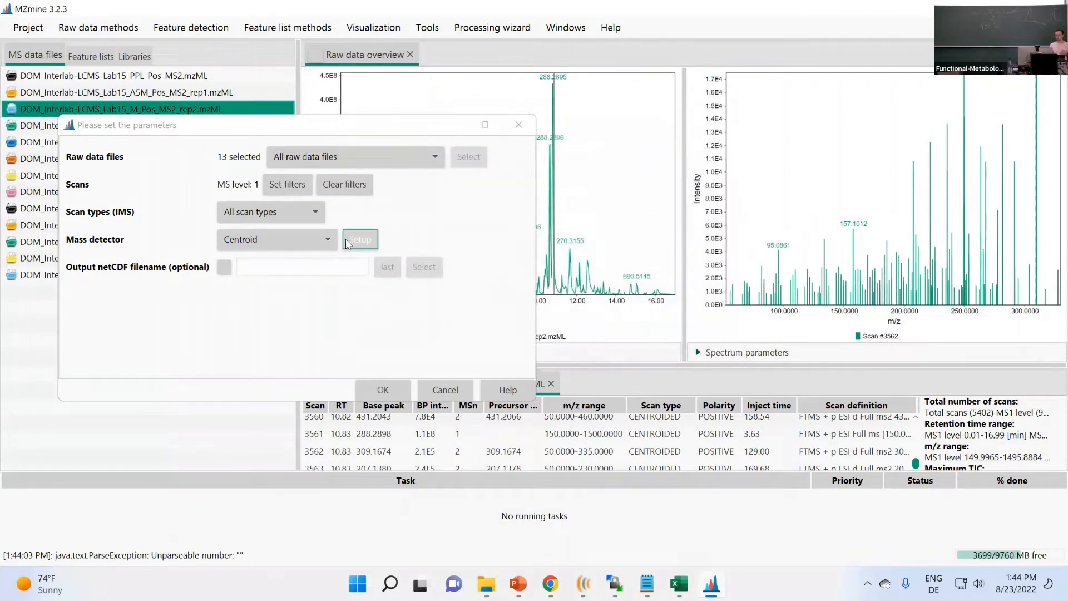
# Use the Centroid mass detector for the MS1 scans with a noise level of 1.0E5, leaving isotope signal detection off
pyautogui.click(248, 241)
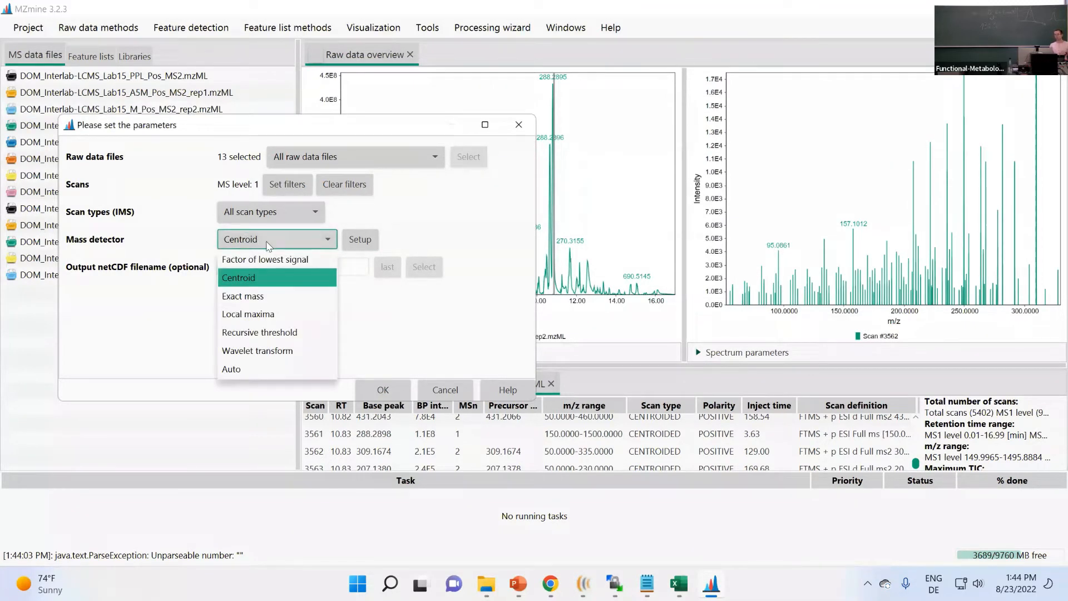
pyautogui.click(278, 276)
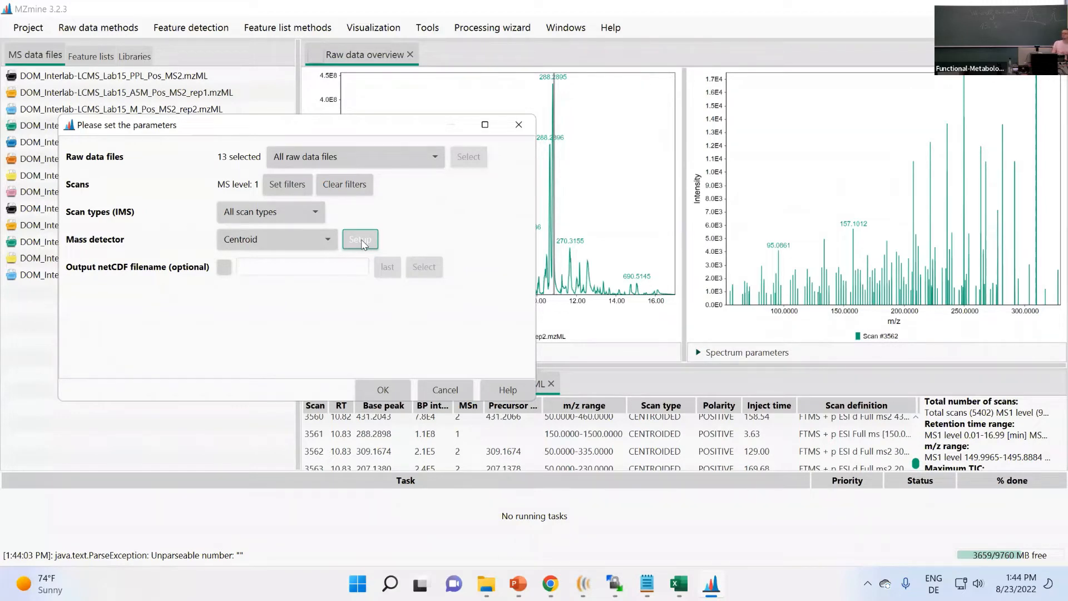
pyautogui.click(362, 243)
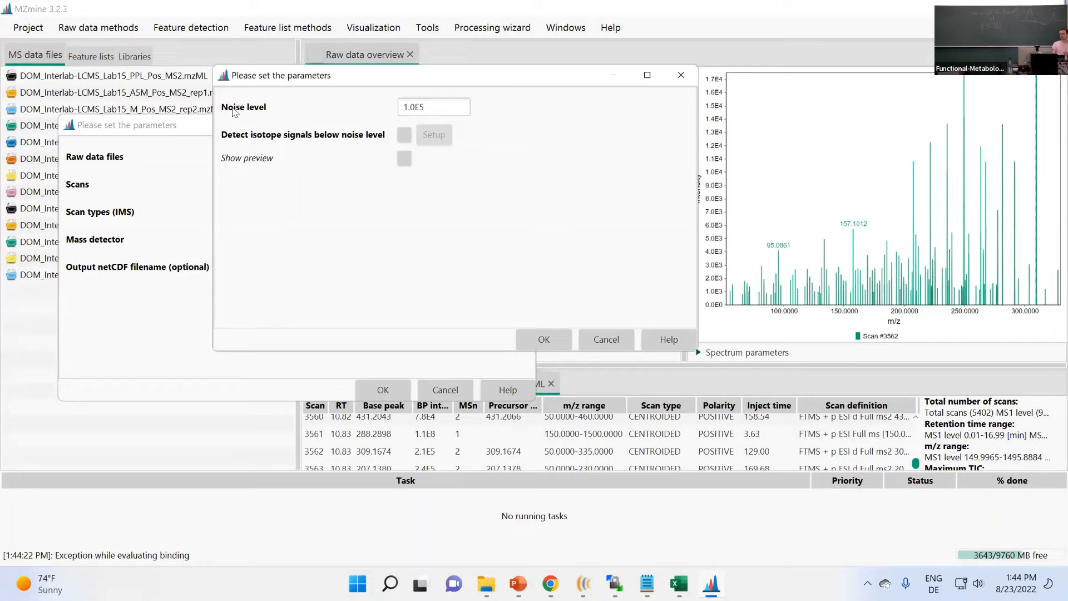
pyautogui.click(422, 110)
pyautogui.doubleClick(422, 109)
pyautogui.moveTo(375, 84); pyautogui.dragTo(331, 92)
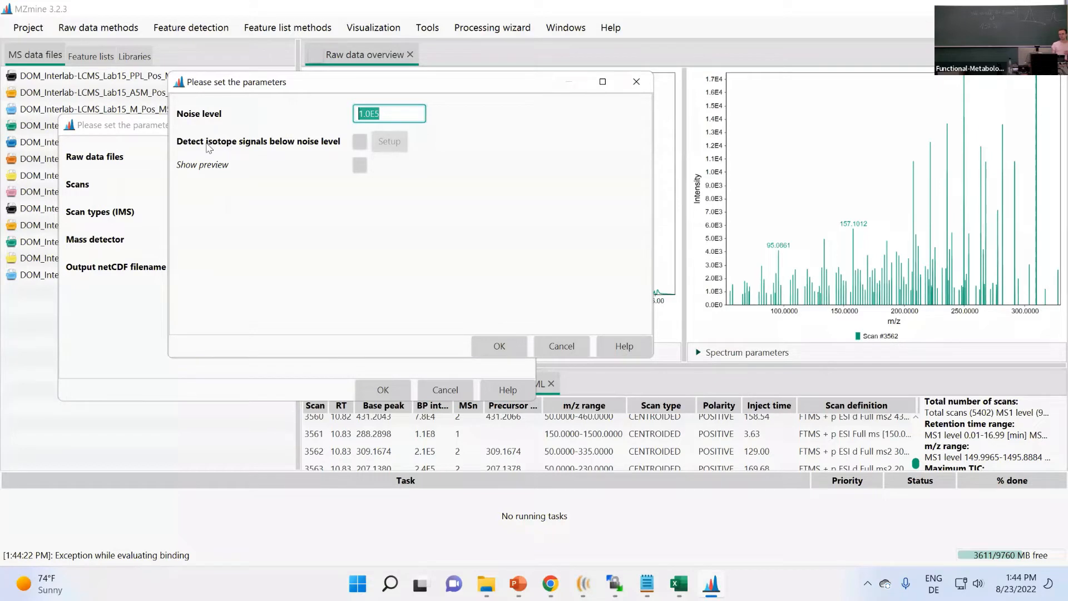
pyautogui.moveTo(313, 146)
pyautogui.click(504, 345)
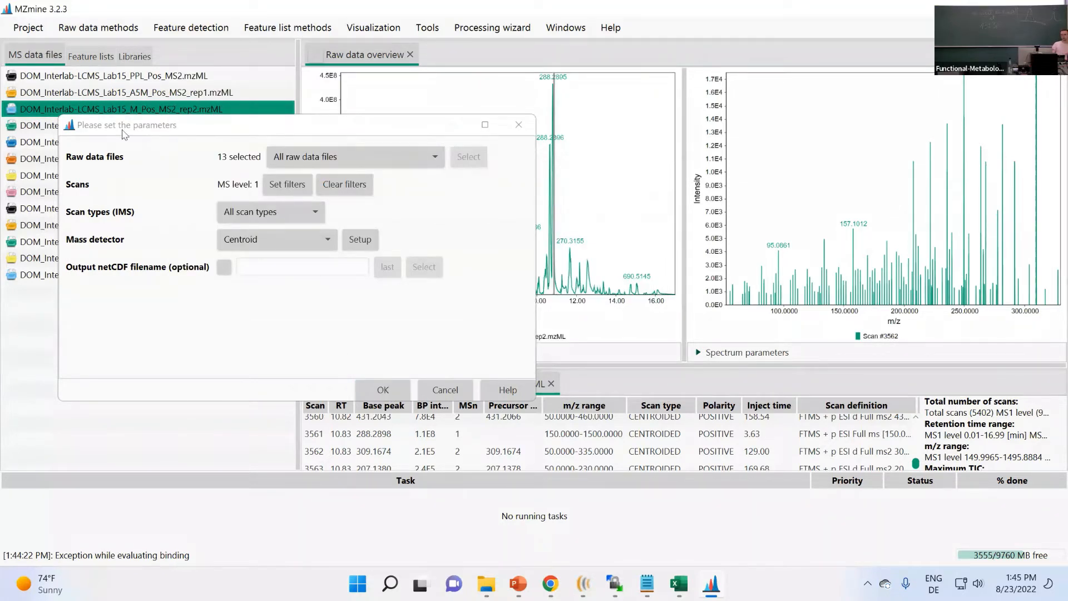
# Set the raw data input to the files selected in the main window and select every mzML file in the list
pyautogui.moveTo(124, 133); pyautogui.dragTo(345, 119)
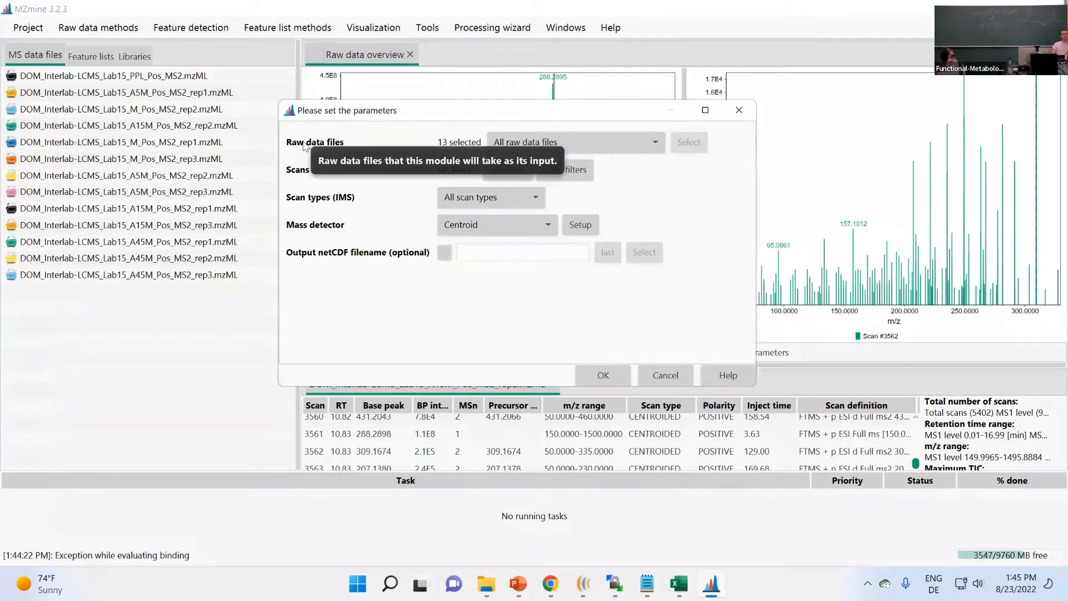
pyautogui.click(512, 143)
pyautogui.click(521, 159)
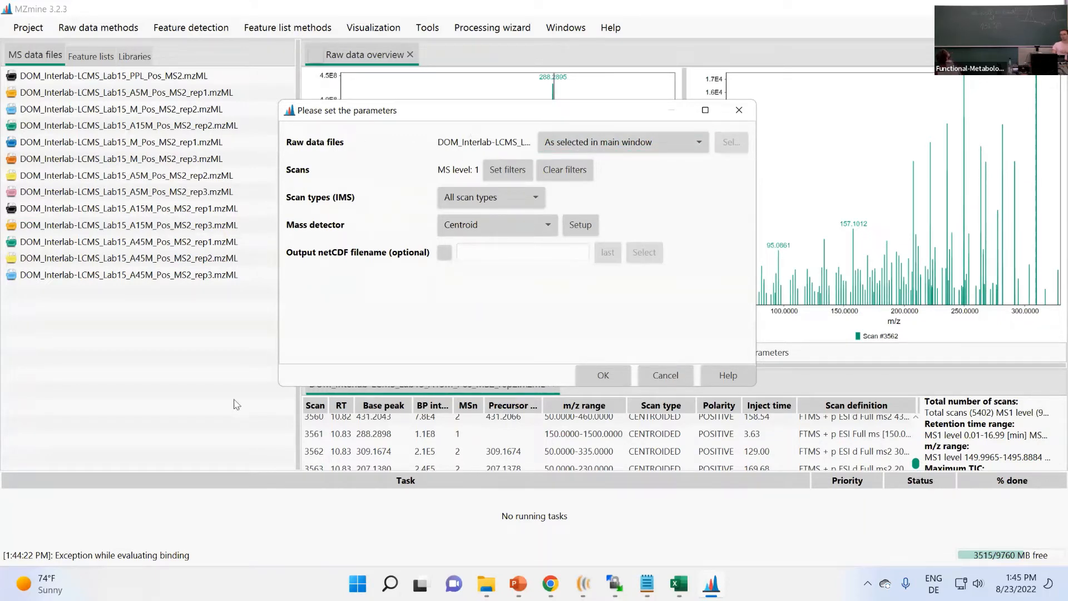
pyautogui.click(67, 110)
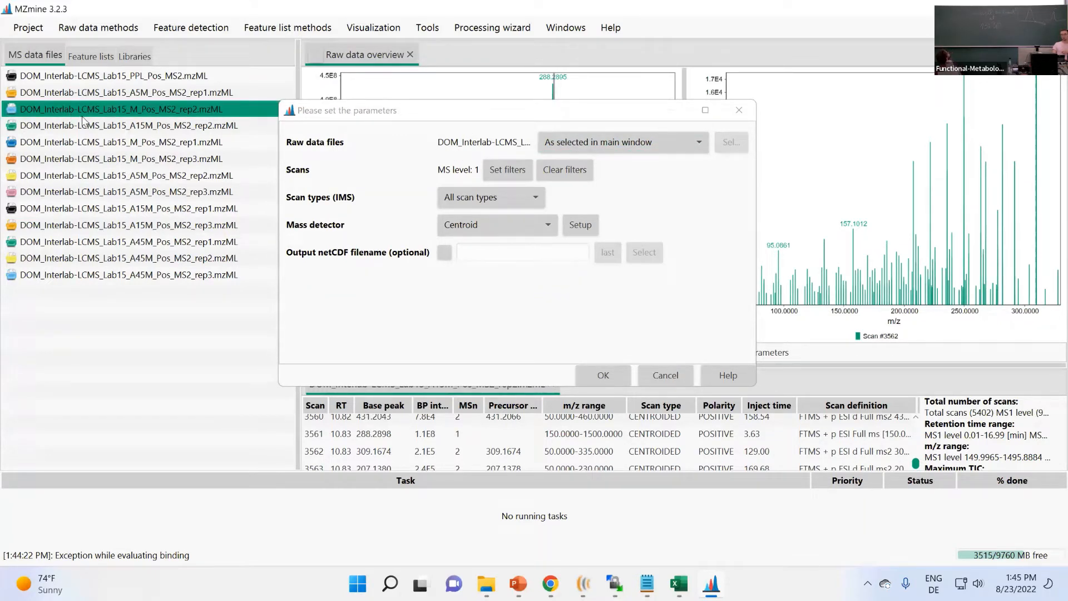
pyautogui.click(82, 79)
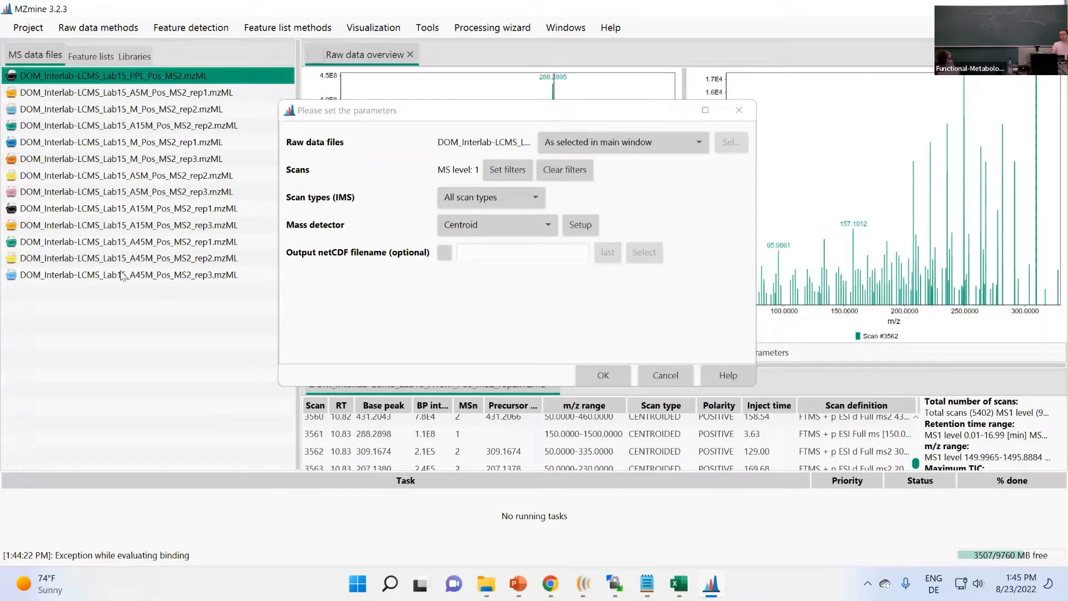
pyautogui.keyDown('shift'); pyautogui.click(184, 274); pyautogui.keyUp('shift')
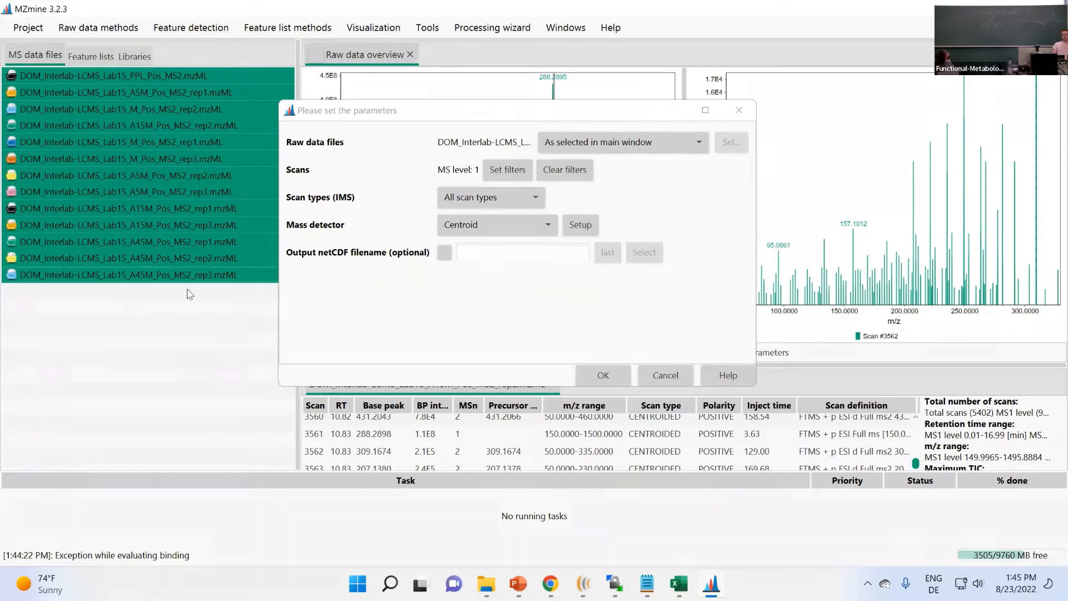
# Set the input to all raw data files and run the MS1 mass detection
pyautogui.click(590, 143)
pyautogui.click(588, 179)
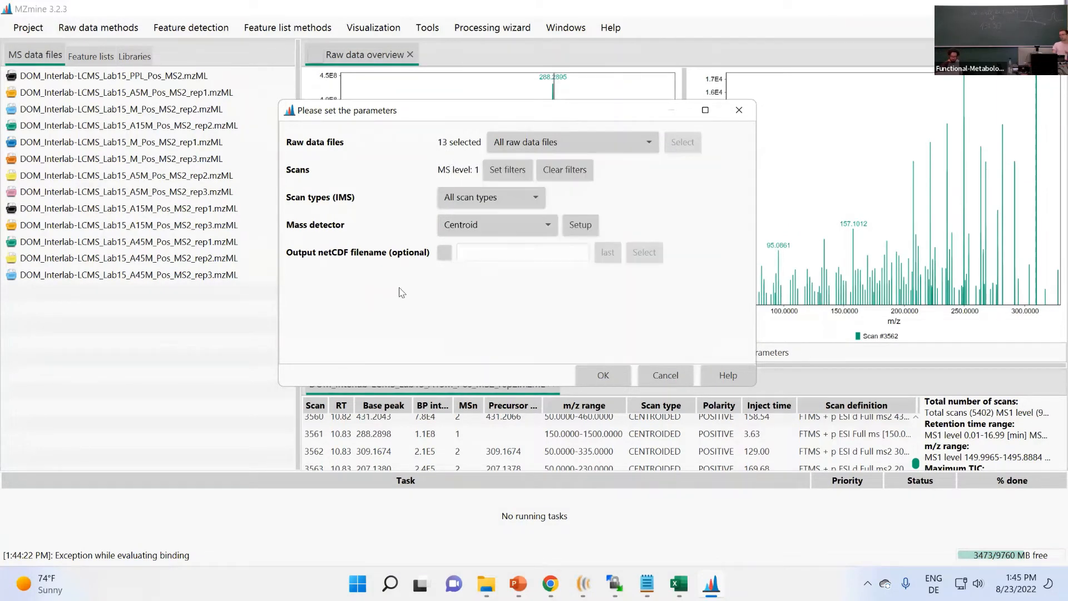
pyautogui.click(596, 381)
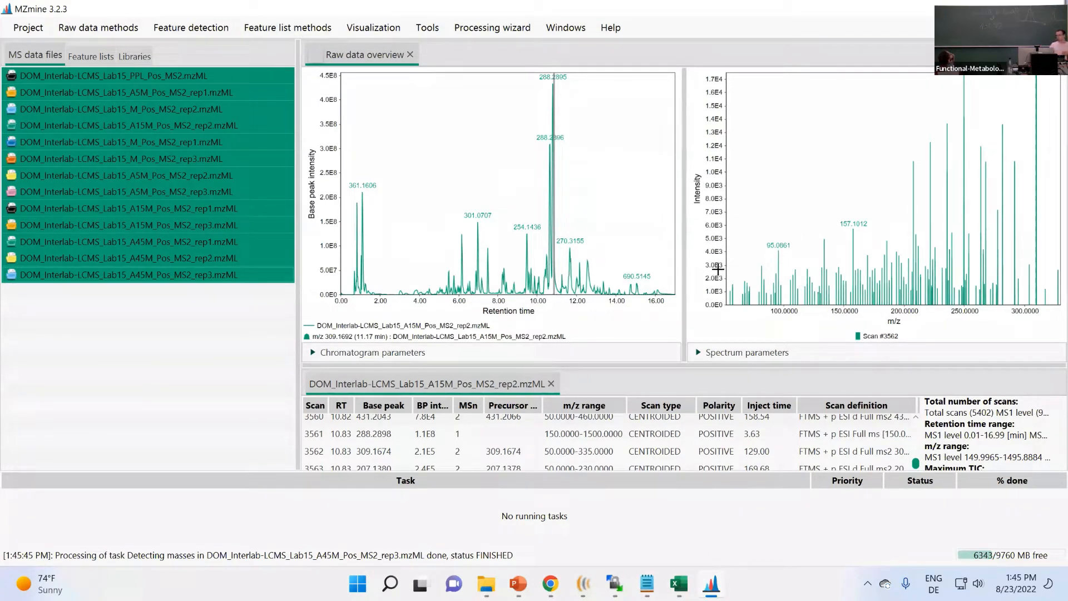
# Reopen the Mass detection parameters and filter the scans to MS level 2
pyautogui.moveTo(716, 270); pyautogui.dragTo(712, 255)
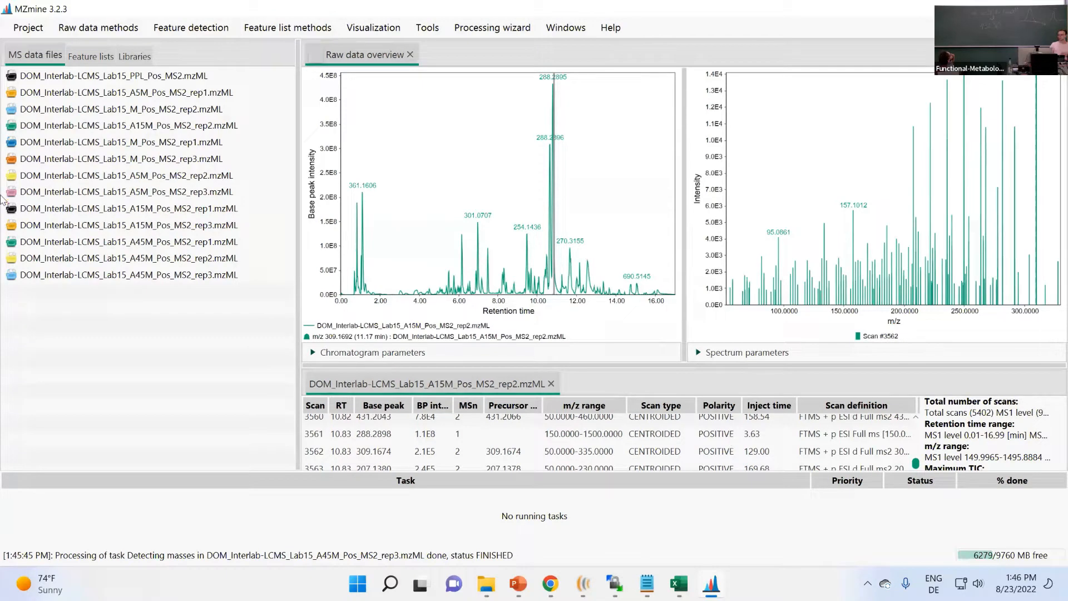
pyautogui.click(97, 31)
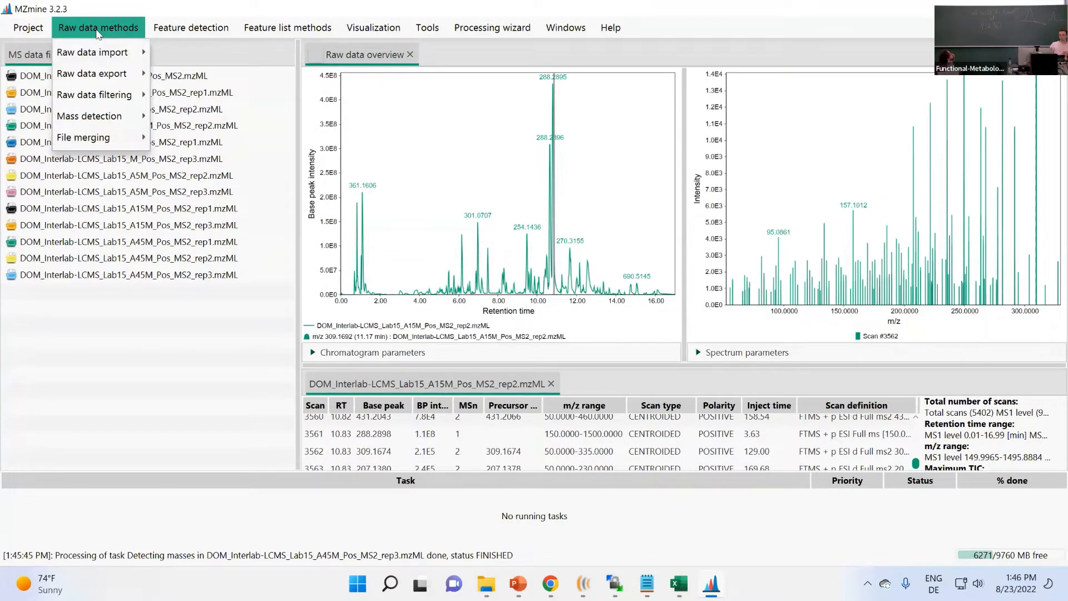
pyautogui.moveTo(110, 114)
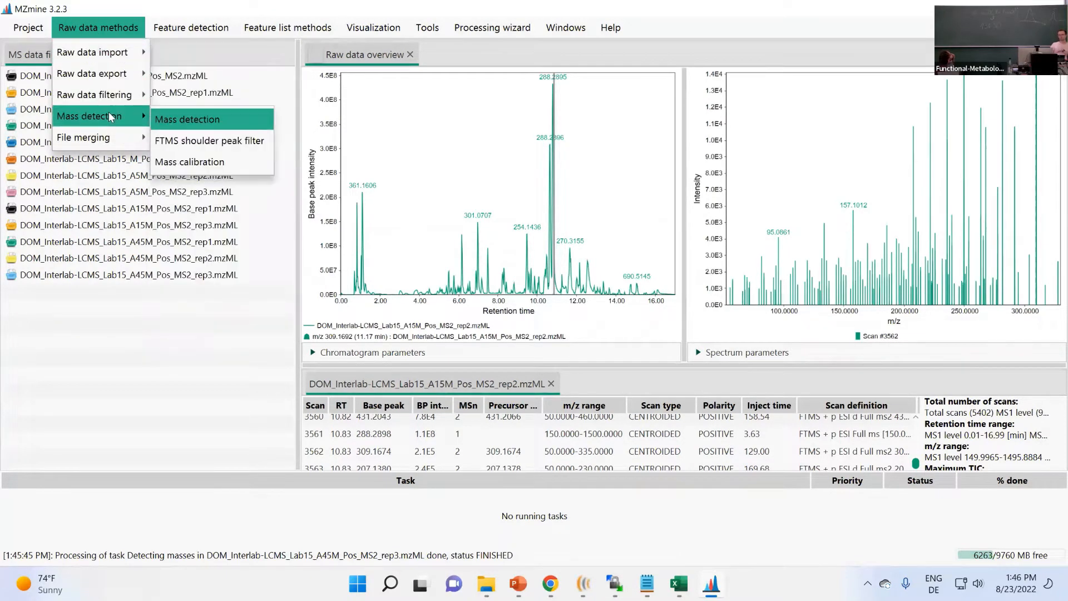
pyautogui.click(221, 121)
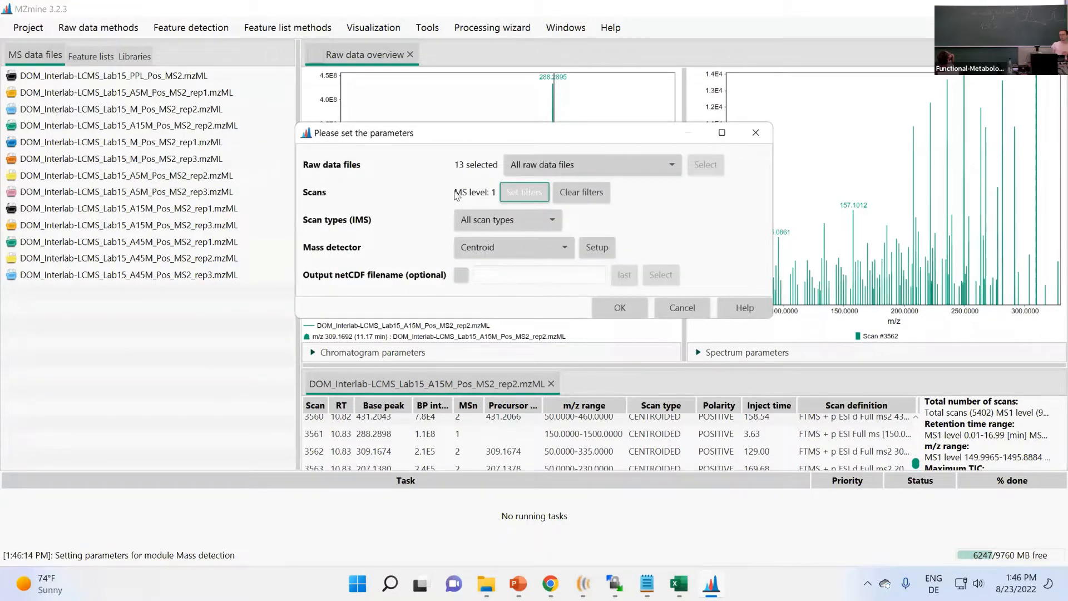
pyautogui.click(522, 191)
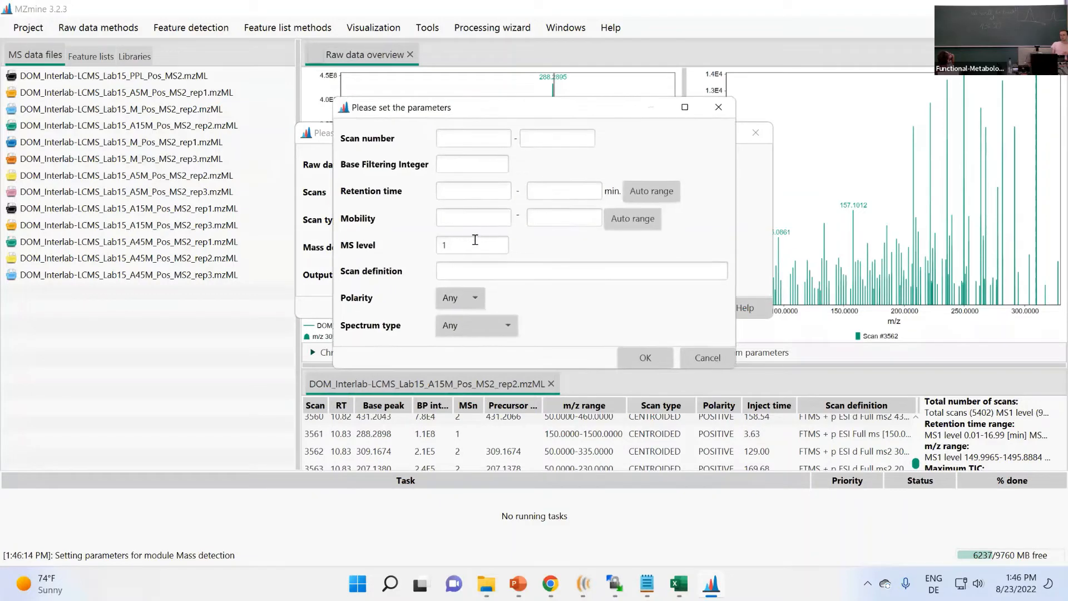
pyautogui.doubleClick(475, 243)
pyautogui.write('2')
pyautogui.click(645, 357)
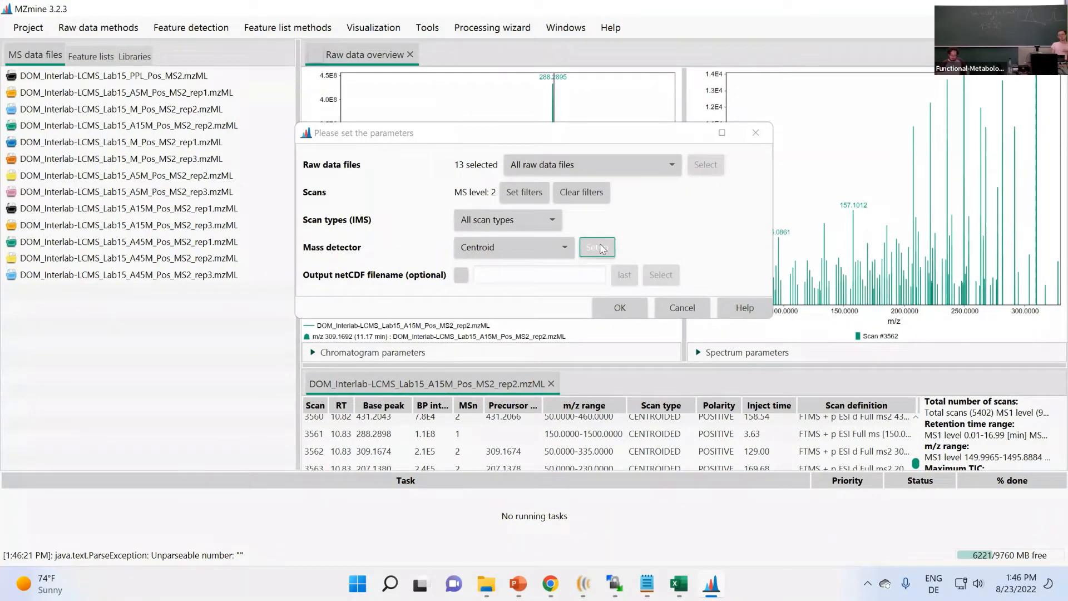
# Set the Centroid detector's noise level to 2.0E3 and run the MS2 mass detection on all raw data files
pyautogui.click(599, 247)
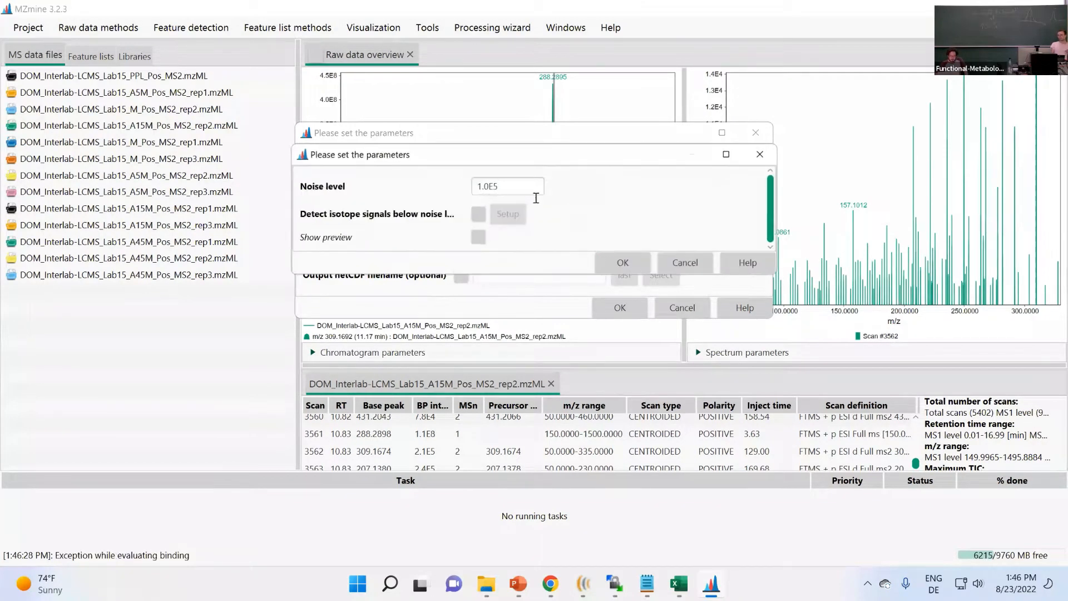
pyautogui.moveTo(508, 190); pyautogui.dragTo(385, 180)
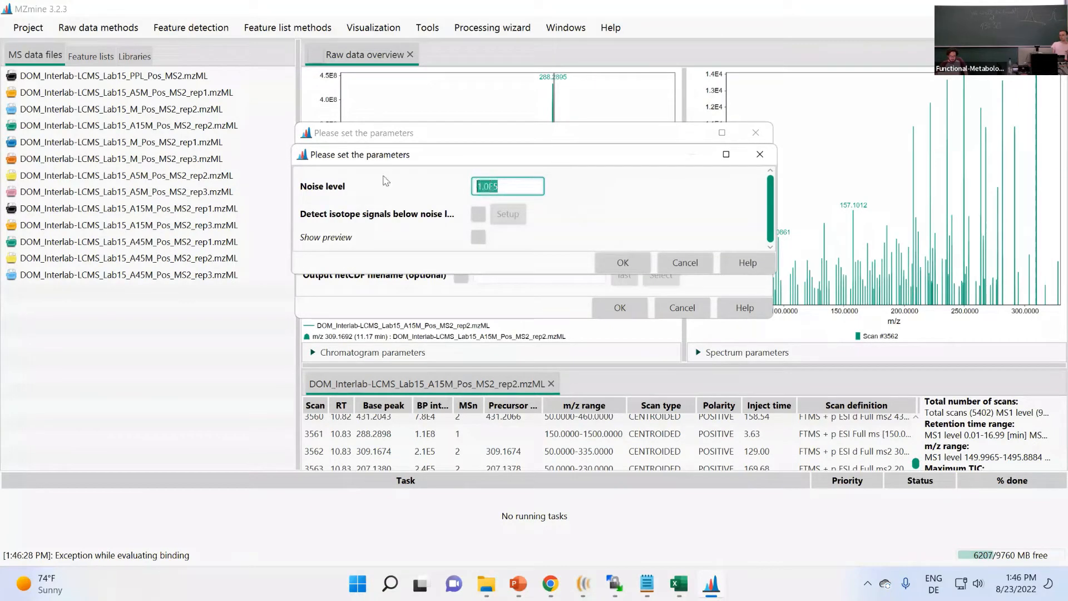
pyautogui.write('2E3')
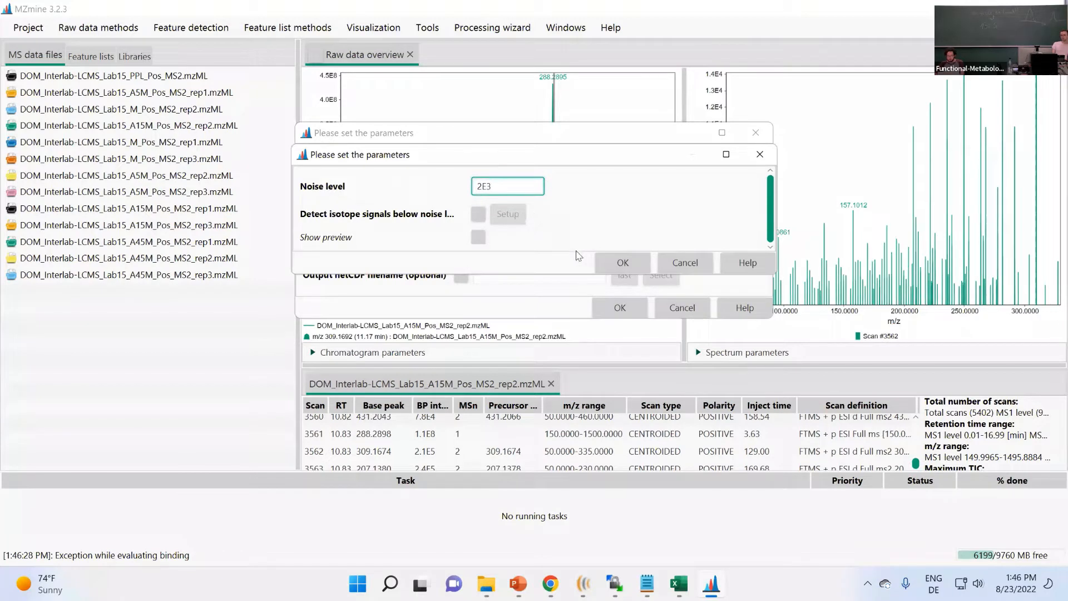
pyautogui.click(607, 260)
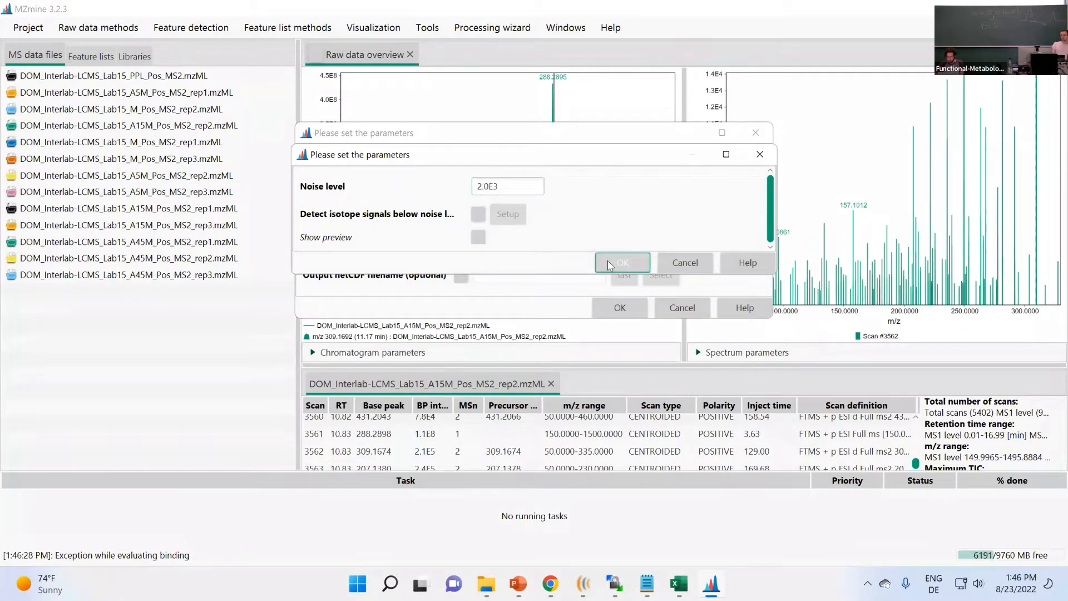
pyautogui.click(607, 260)
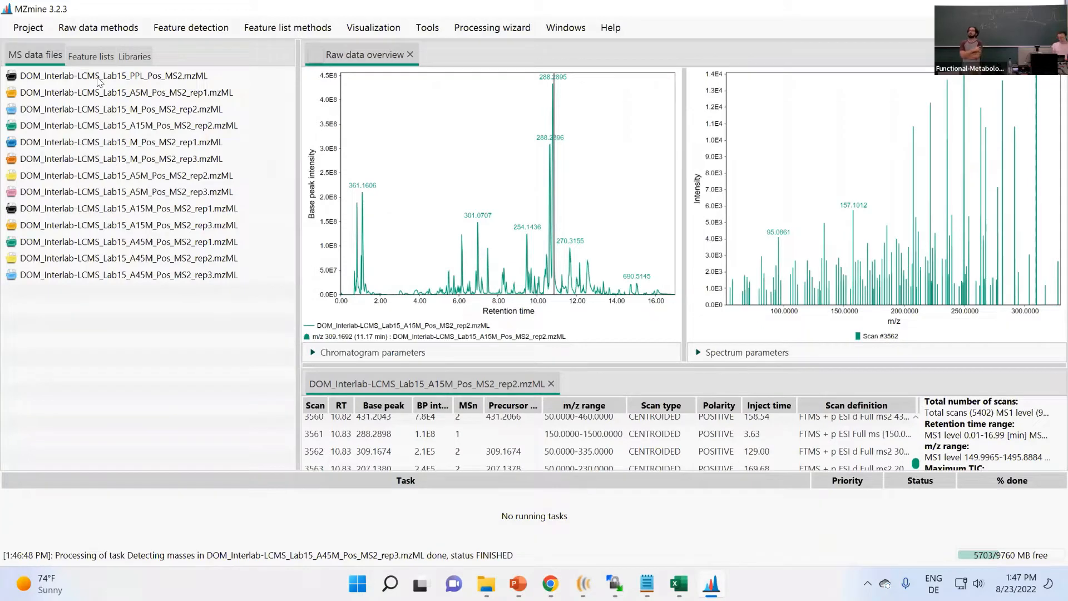
# Open the file summary of DOM_Interlab-LCMS_Lab15_A15M_Pos_MS2_rep2.mzML and review the logged parameters of Import MS data and the first Mass detection
pyautogui.hotkey('ctrl', 'a')
pyautogui.click(145, 126)
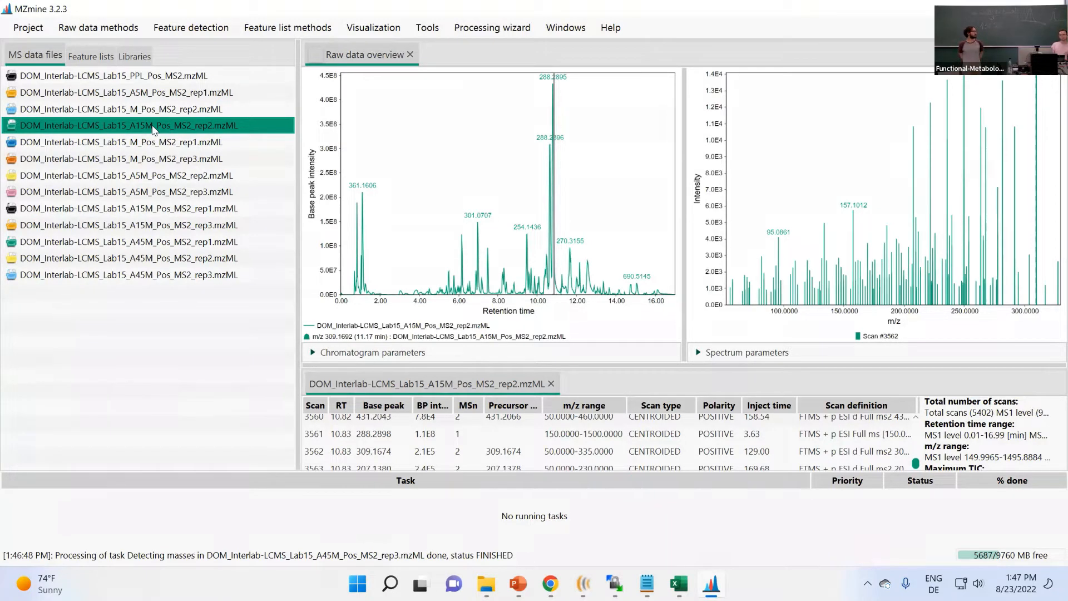
pyautogui.rightClick(160, 128)
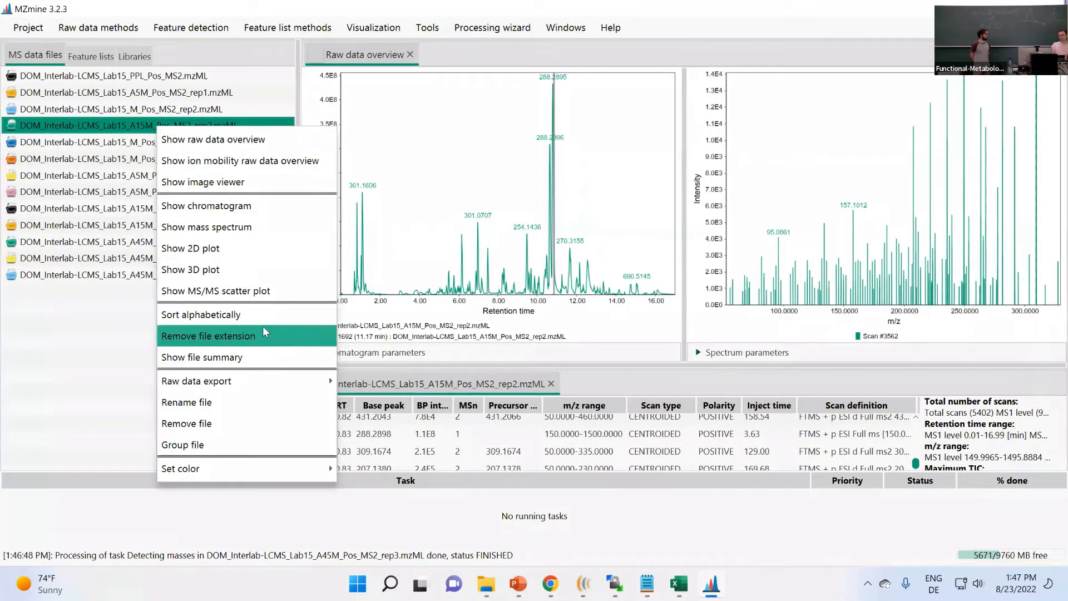
pyautogui.click(245, 356)
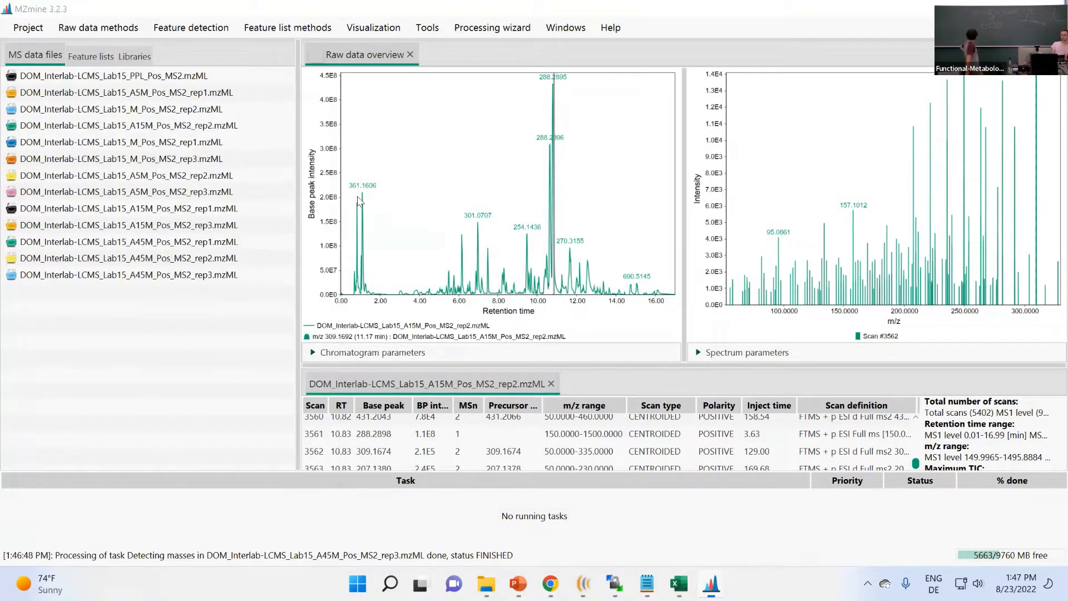
pyautogui.moveTo(433, 104); pyautogui.dragTo(400, 100)
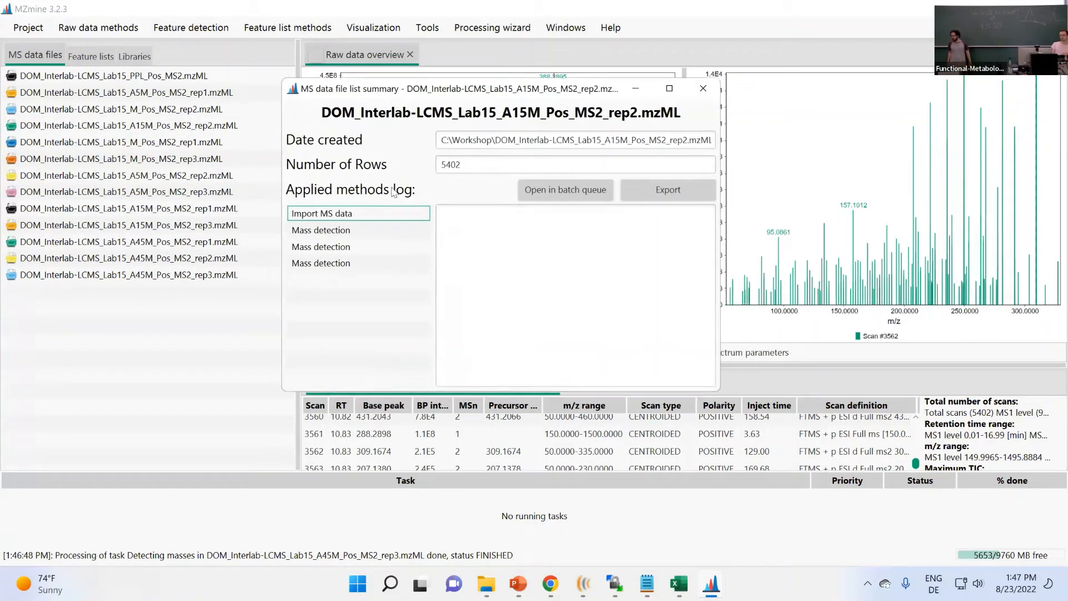
pyautogui.click(371, 219)
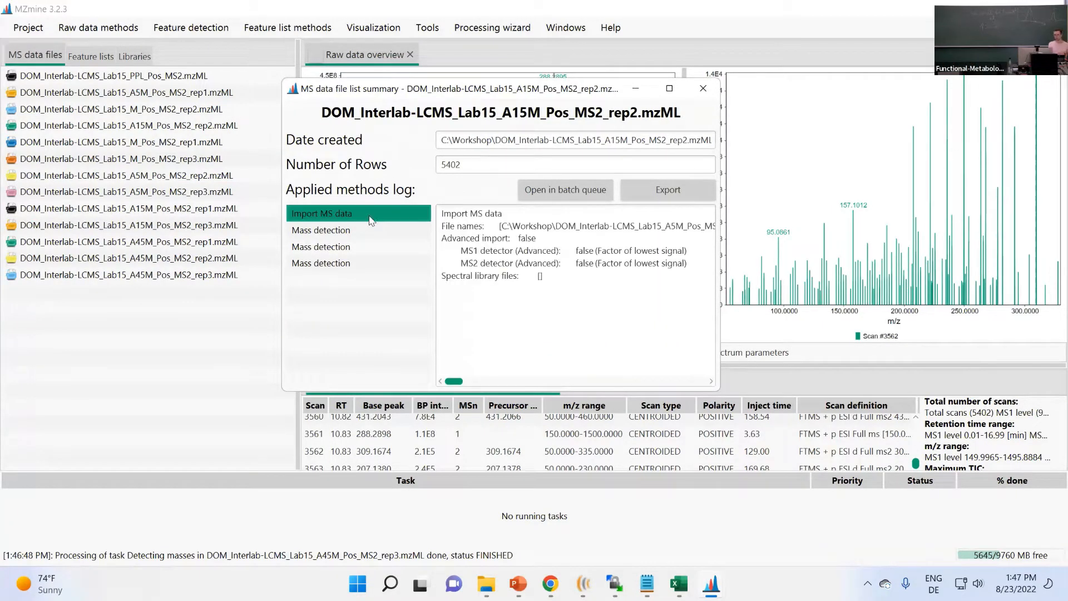
pyautogui.click(335, 233)
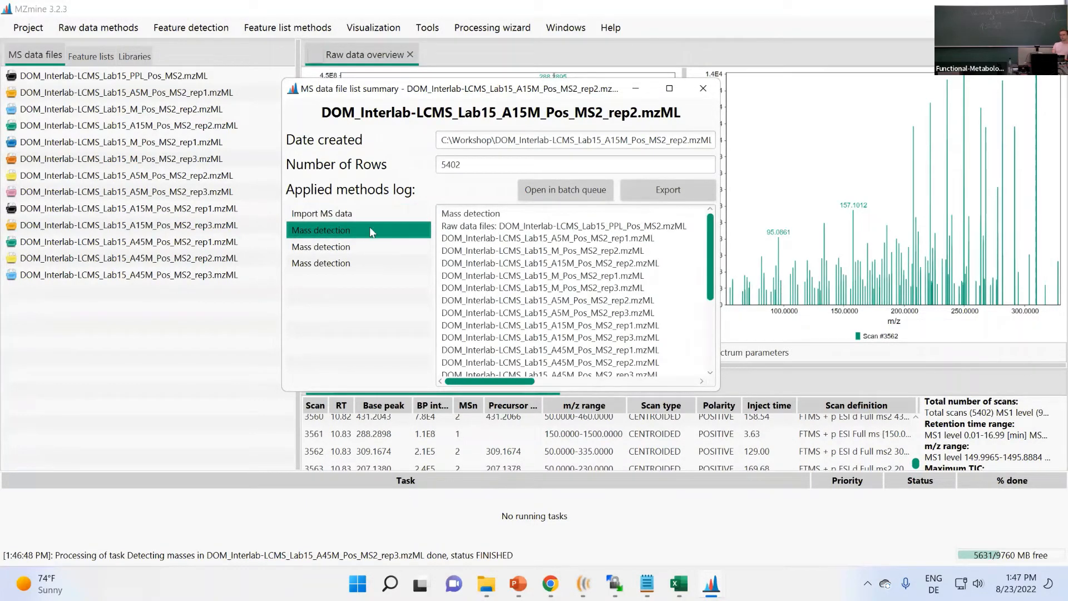
# Compare the raw file list logged for the first Mass detection with the parameters logged for Import MS data
pyautogui.click(499, 228)
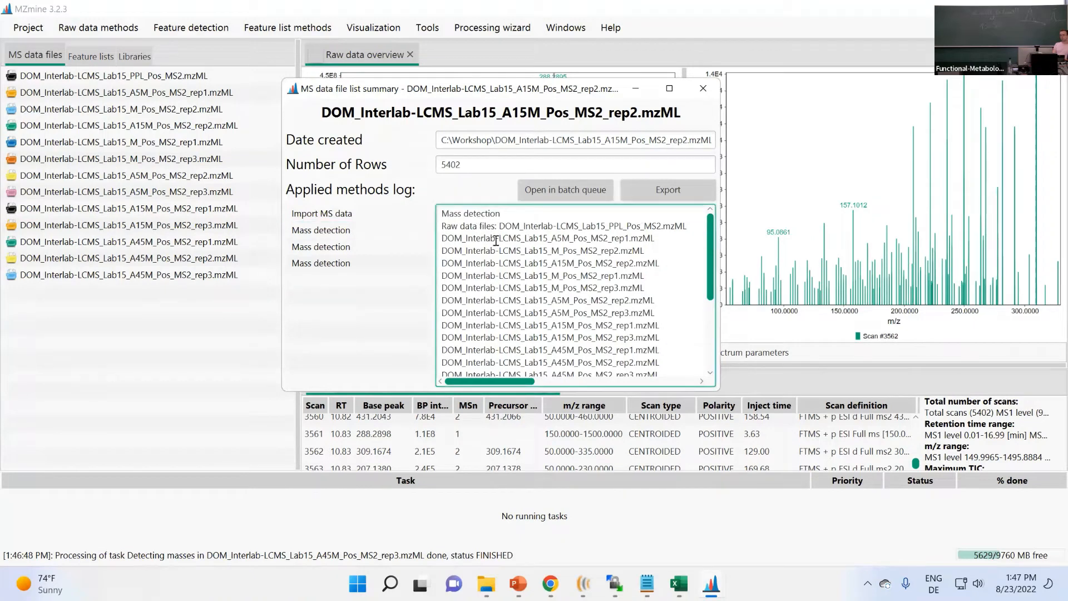
pyautogui.moveTo(538, 231); pyautogui.dragTo(538, 288)
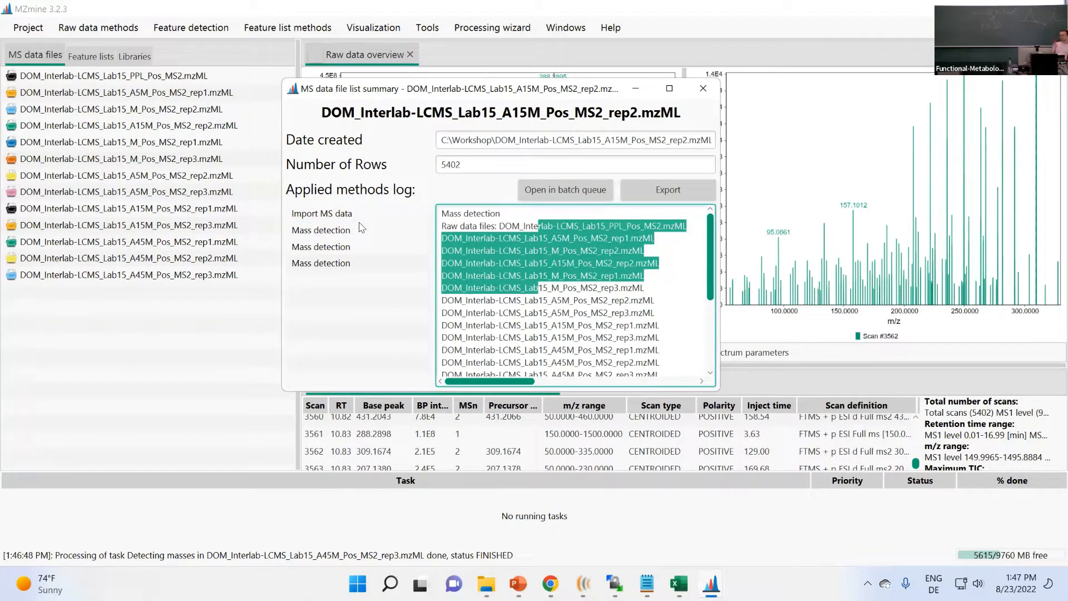
pyautogui.click(328, 217)
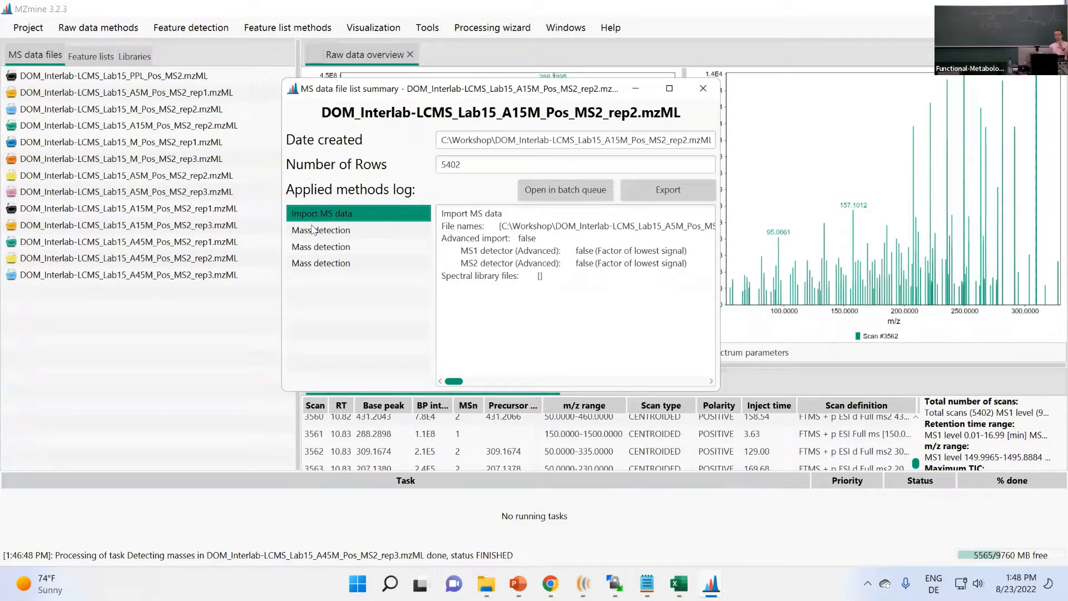
pyautogui.click(312, 230)
pyautogui.click(319, 218)
pyautogui.moveTo(567, 281); pyautogui.dragTo(436, 214)
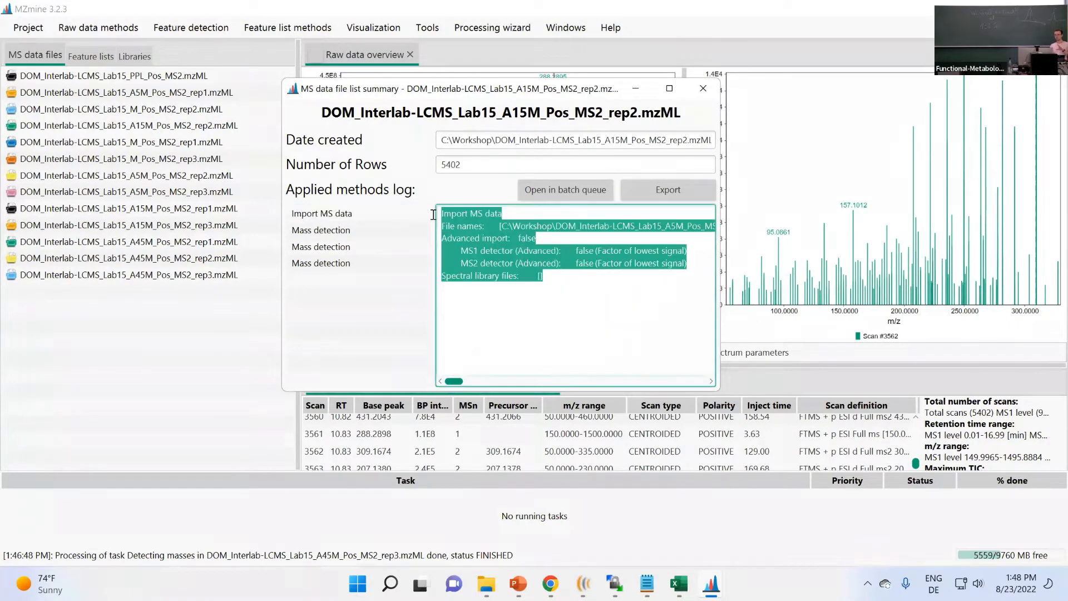
pyautogui.click(601, 293)
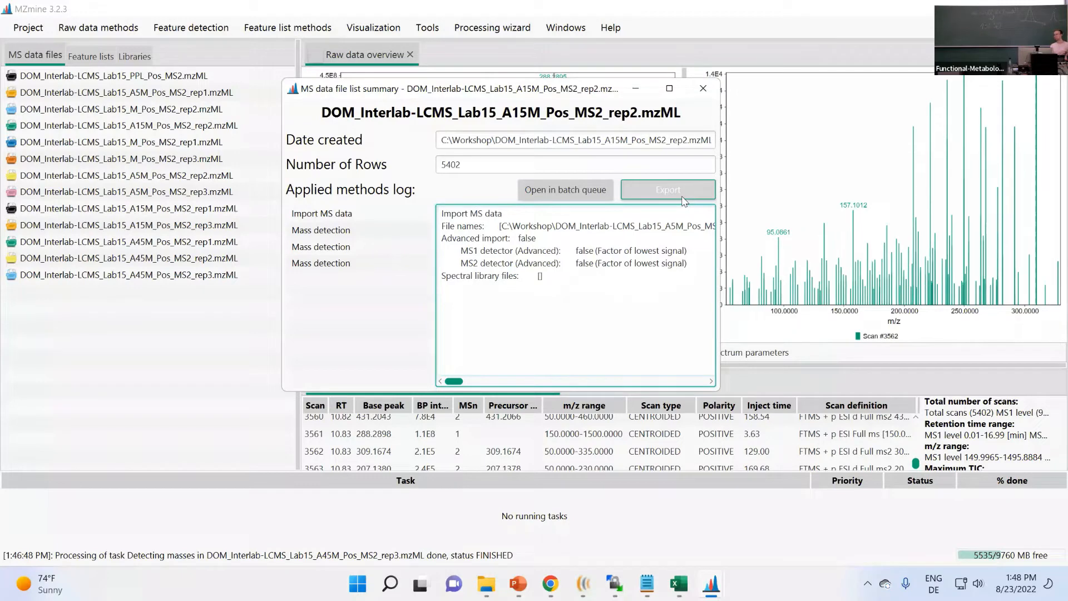
# Examine the logged MS level and noise level of the second and third Mass detection entries and close the file summary
pyautogui.click(356, 261)
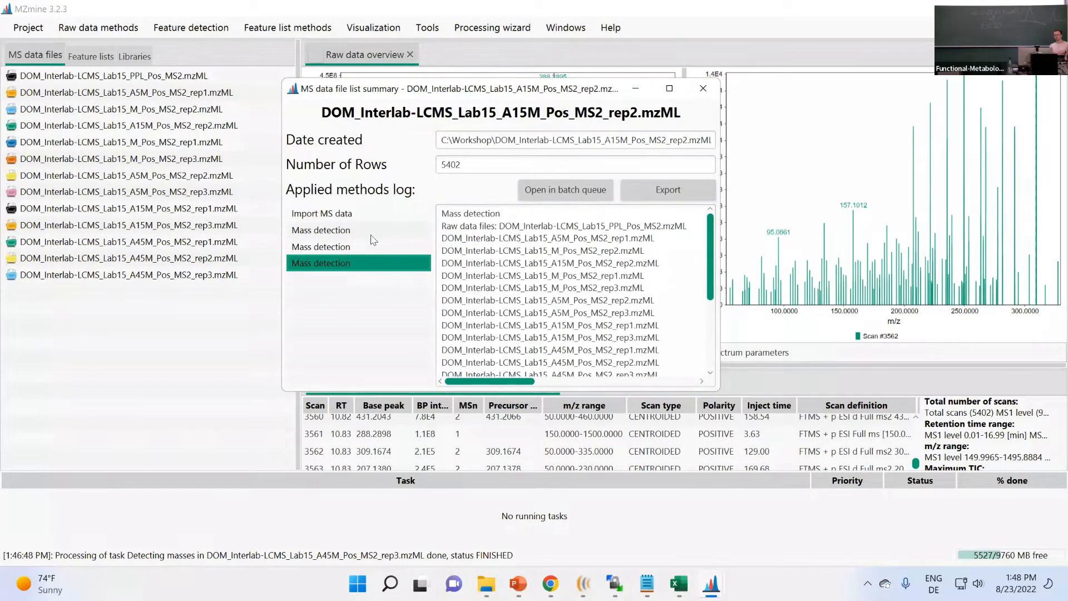
pyautogui.click(339, 246)
pyautogui.click(491, 248)
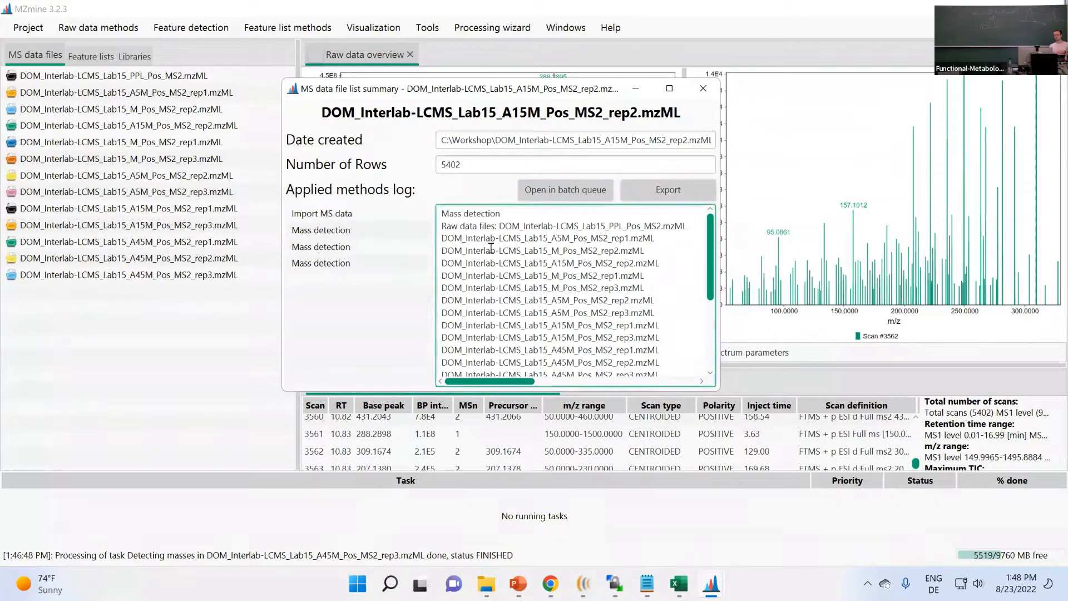
pyautogui.scroll(-5, 528, 273)
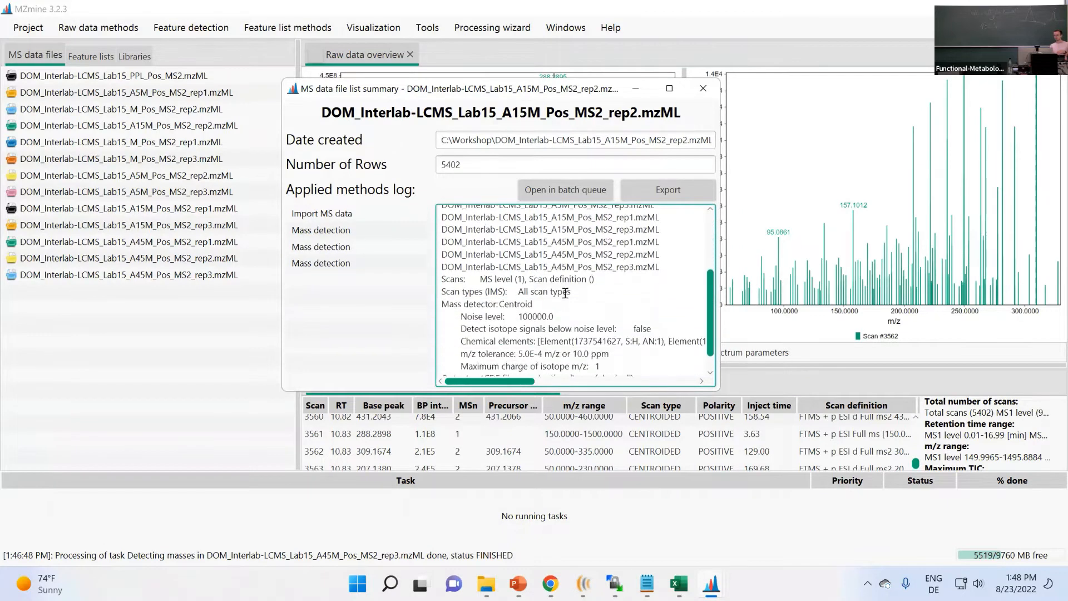
pyautogui.moveTo(517, 309); pyautogui.dragTo(555, 309)
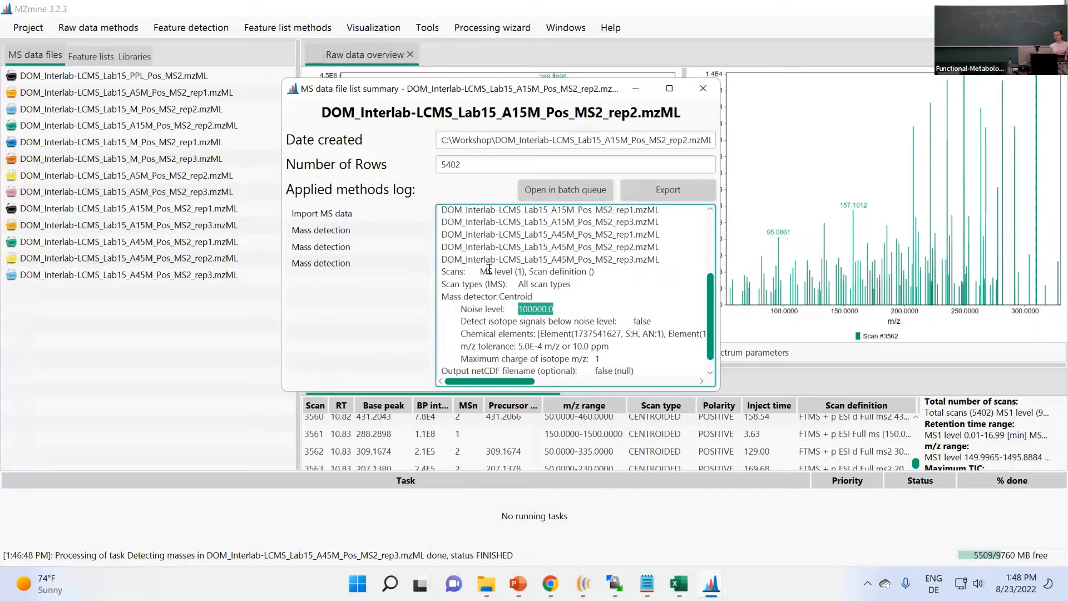
pyautogui.moveTo(484, 270); pyautogui.dragTo(596, 280)
pyautogui.click(327, 263)
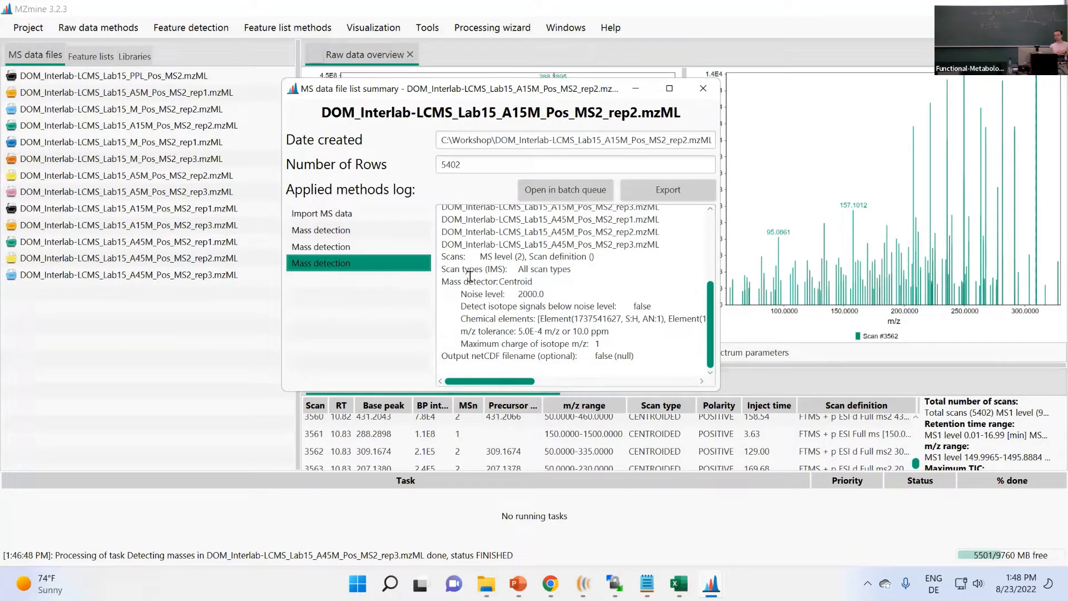
pyautogui.moveTo(481, 257); pyautogui.dragTo(587, 257)
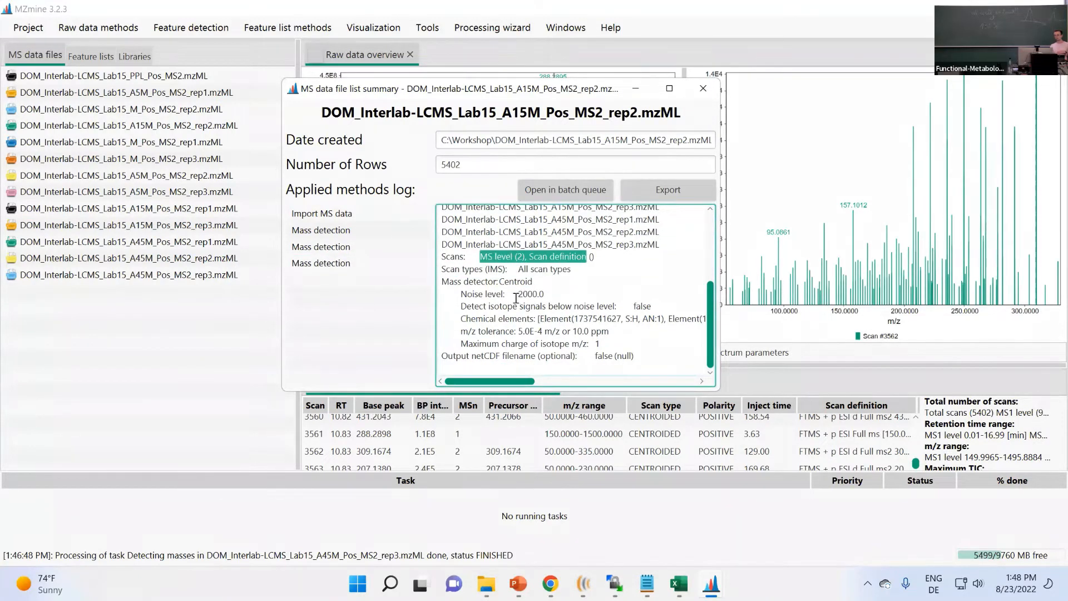
pyautogui.moveTo(516, 295); pyautogui.dragTo(556, 295)
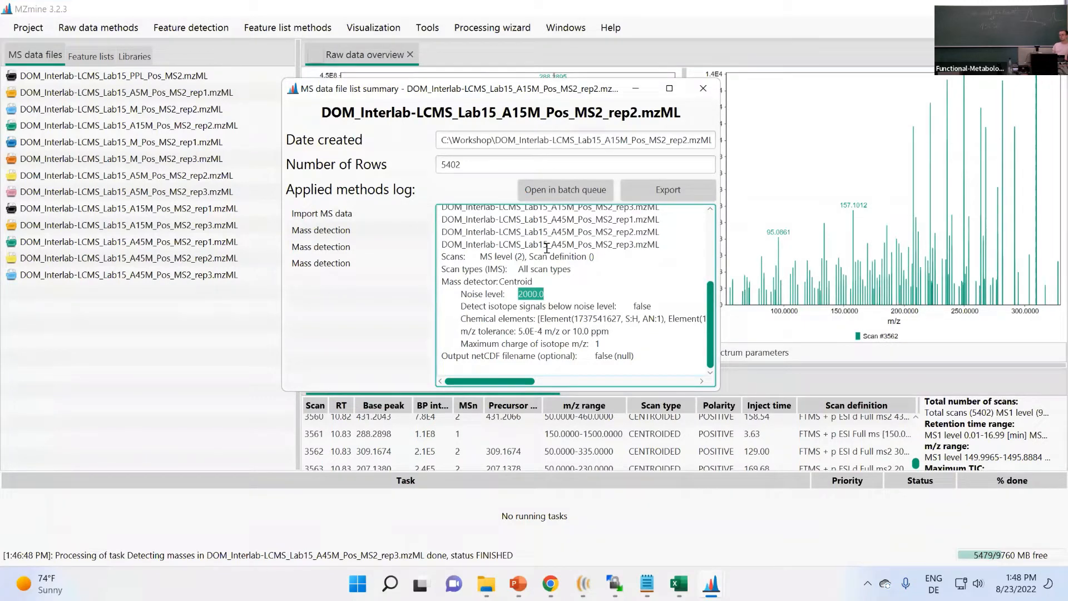
pyautogui.click(703, 89)
# Reopen the Mass detection parameters to look them over and close them without running the module
pyautogui.click(98, 27)
pyautogui.moveTo(129, 115)
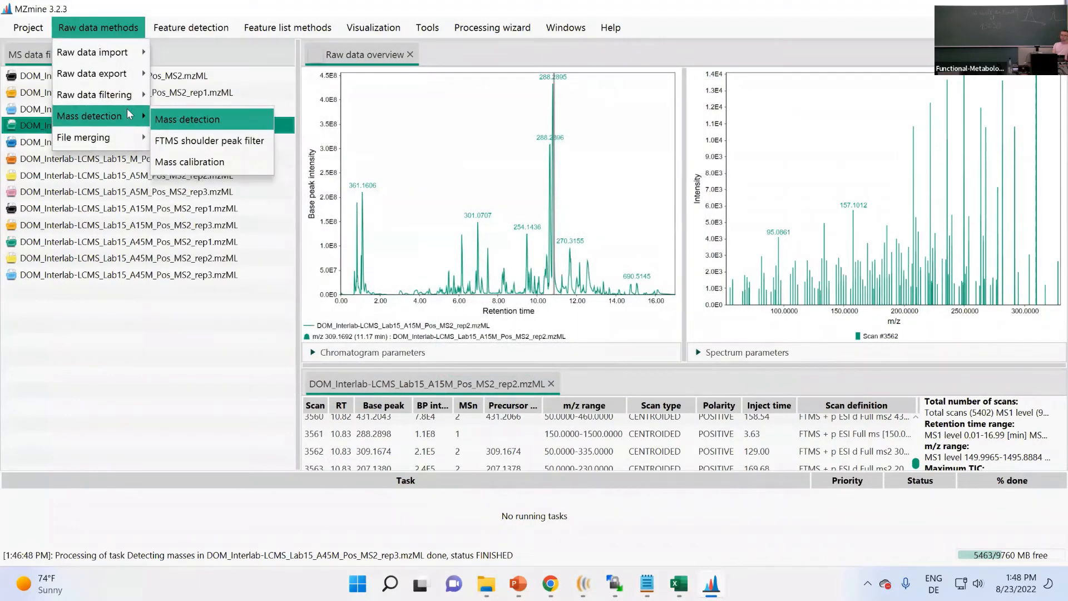
pyautogui.click(192, 119)
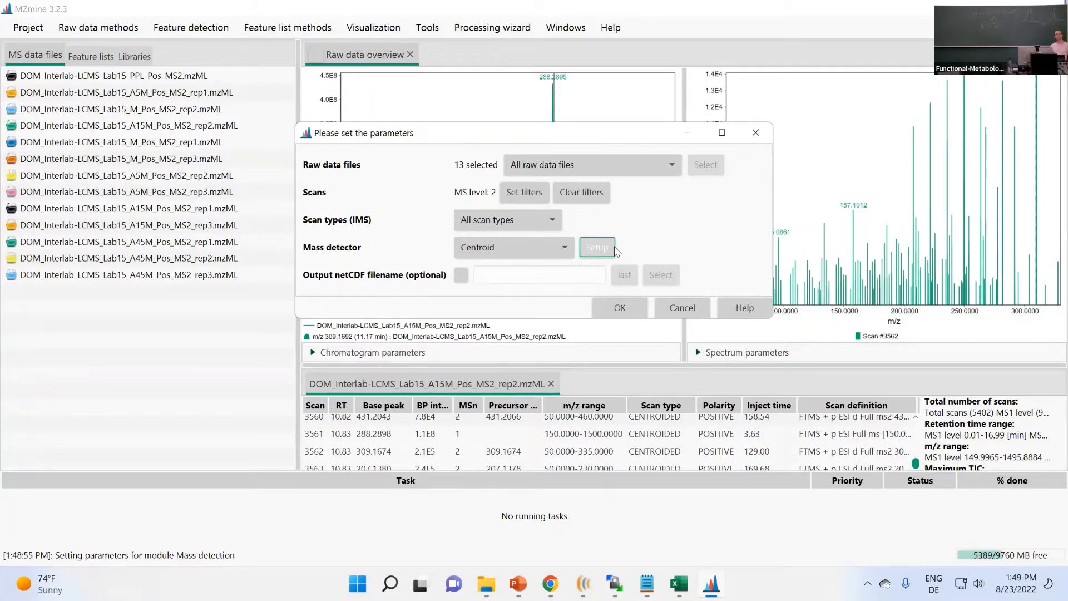
pyautogui.click(695, 306)
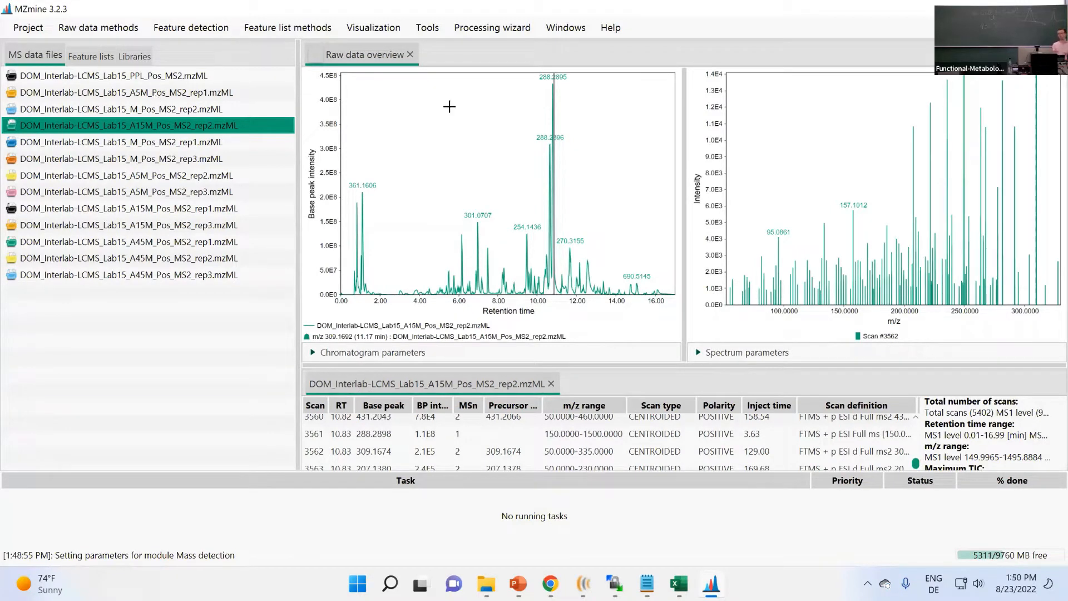
# Display the scan at the 301.0707 chromatogram peak and examine its low-intensity signals between about m/z 350 and 600
pyautogui.click(478, 232)
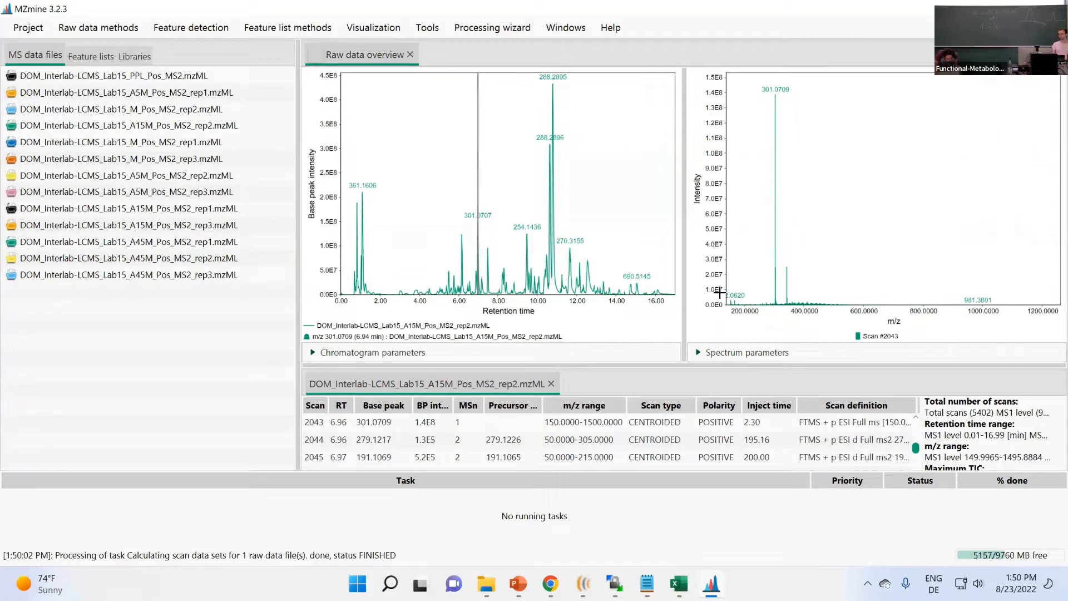
pyautogui.moveTo(718, 292); pyautogui.dragTo(713, 86)
pyautogui.moveTo(807, 318); pyautogui.dragTo(919, 320)
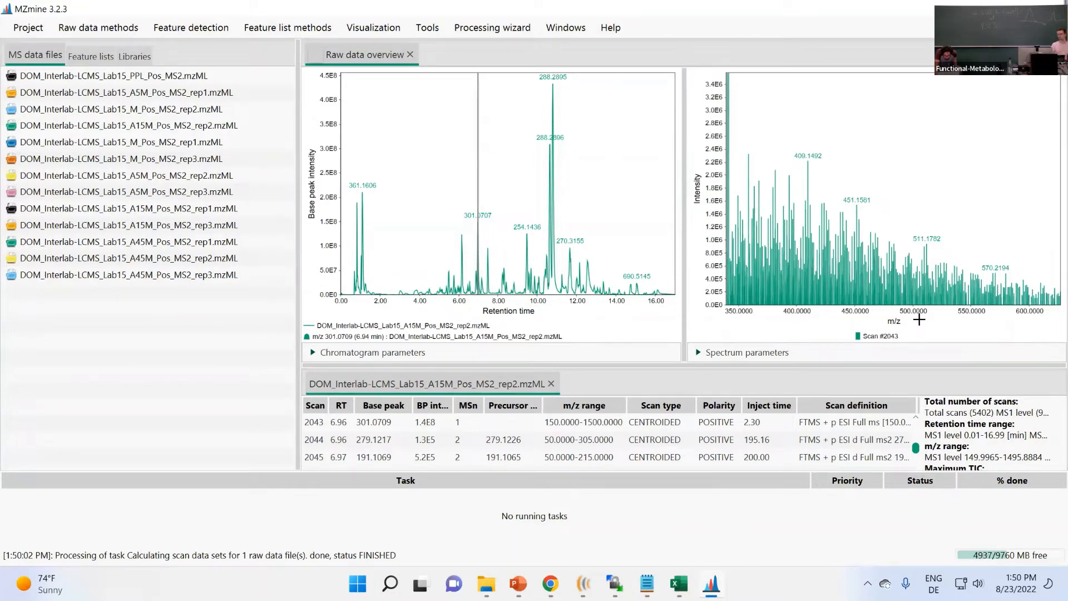
# Select DOM_Interlab-LCMS_Lab15_A5M_Pos_MS2_rep3.mzML and open the ADAP chromatogram builder parameters
pyautogui.click(116, 189)
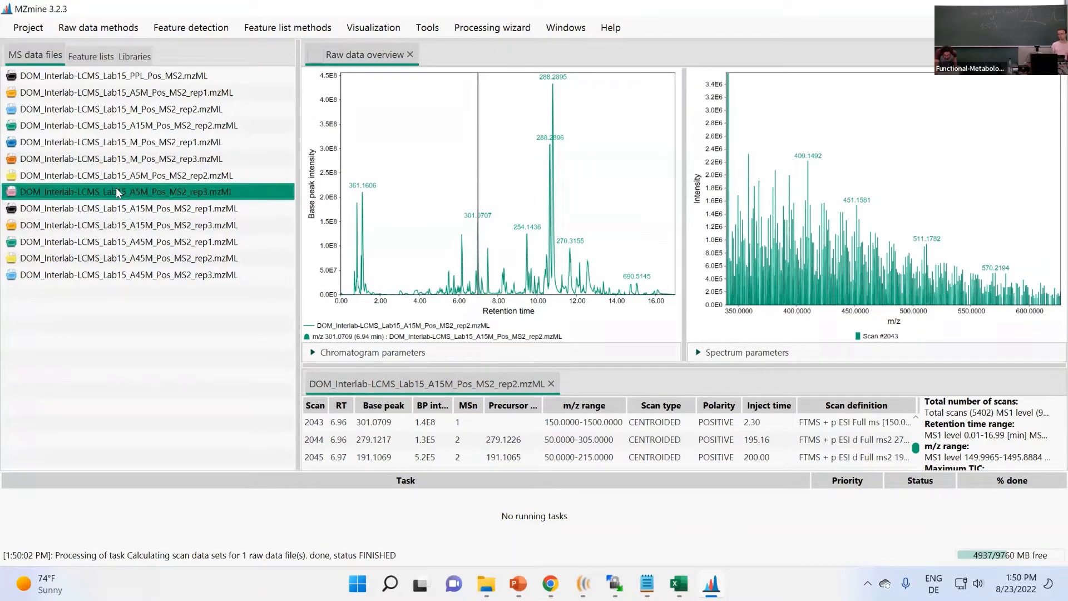
pyautogui.click(172, 32)
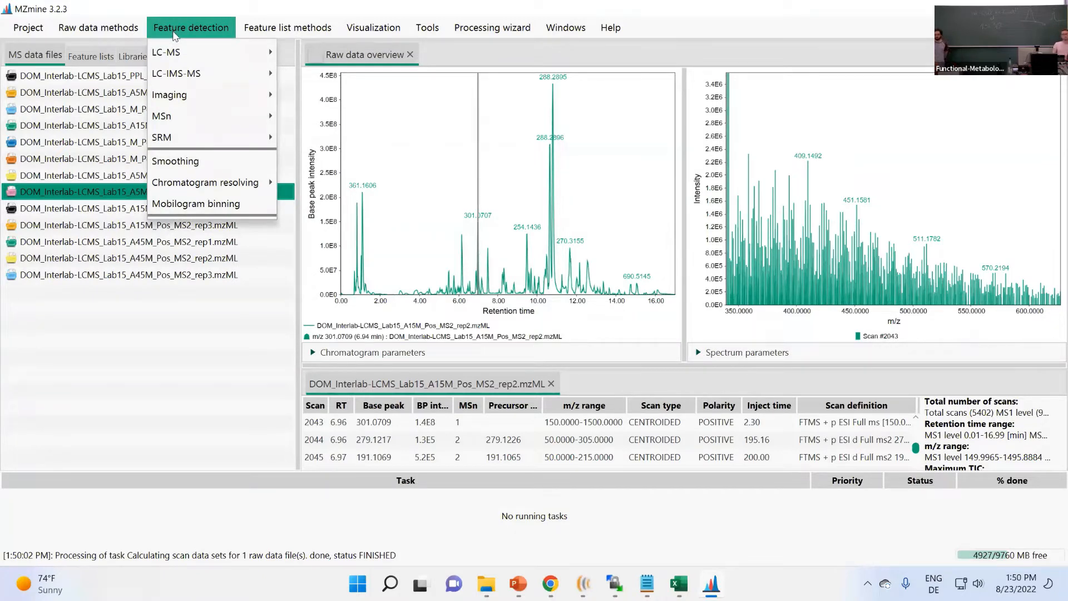
pyautogui.moveTo(173, 48)
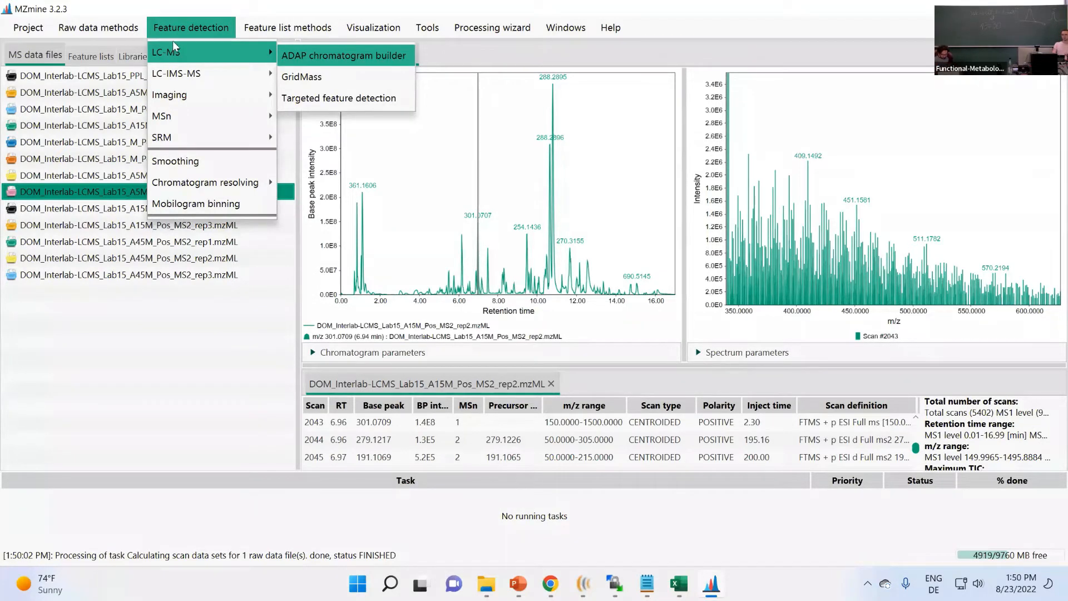
pyautogui.click(378, 61)
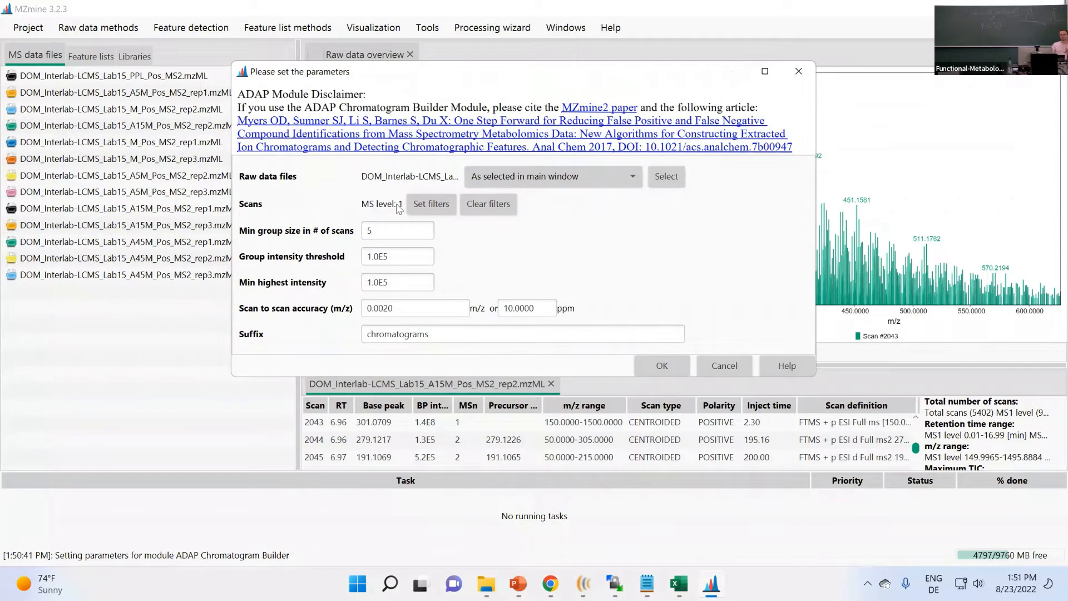
# Try a retention time filter of 1.00 to 17.00 min on the MS level 1 scans and cancel the filter settings
pyautogui.click(424, 211)
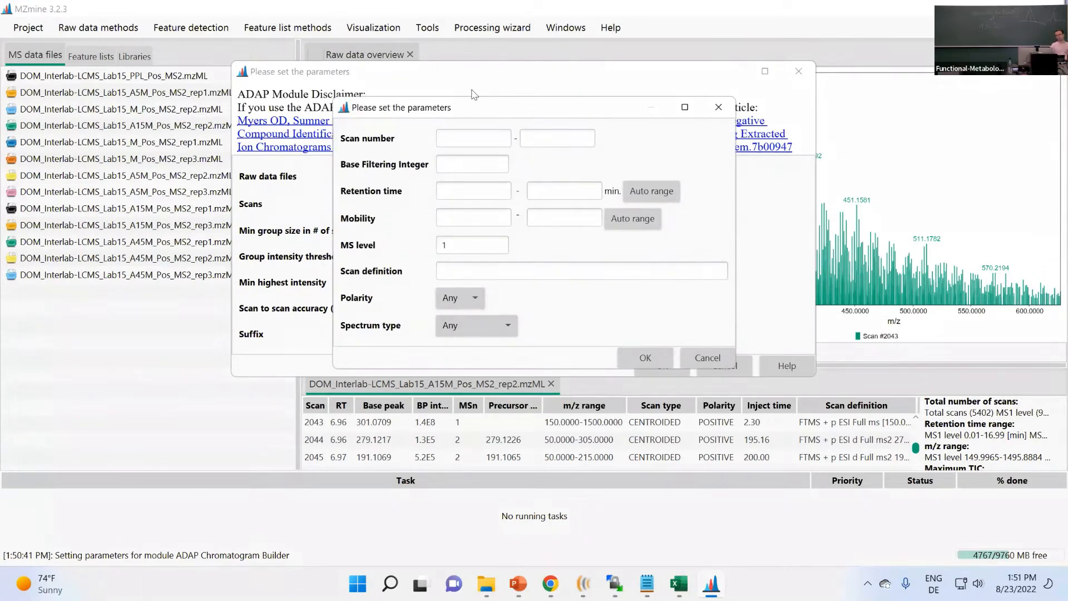
pyautogui.click(460, 197)
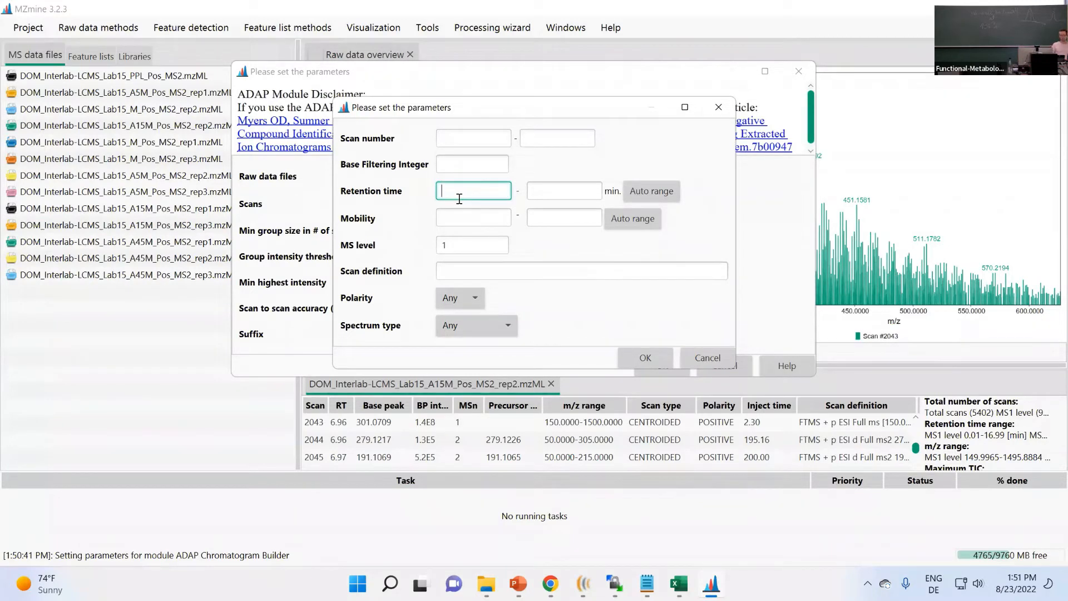
pyautogui.write('1')
pyautogui.press('Tab')
pyautogui.write('28')
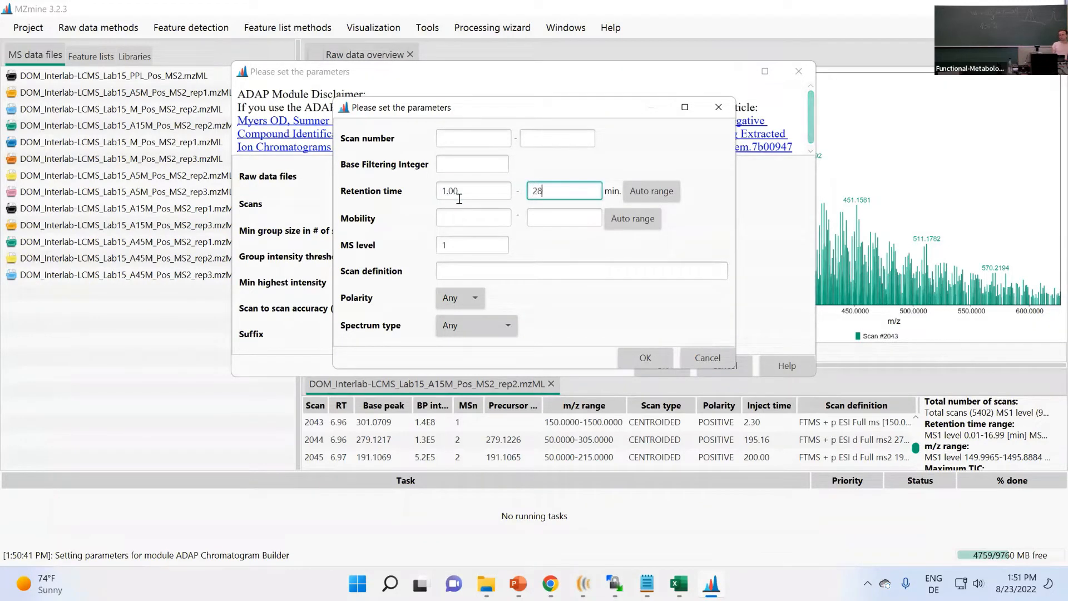
pyautogui.press('BackSpace')
pyautogui.press('BackSpace')
pyautogui.write('17')
pyautogui.click(692, 356)
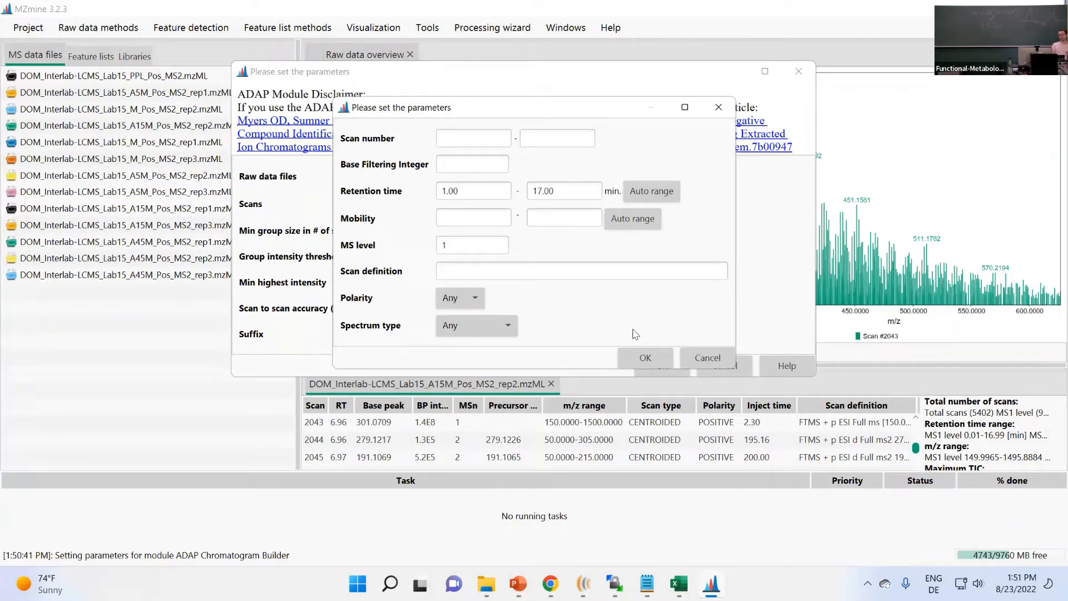
pyautogui.click(722, 356)
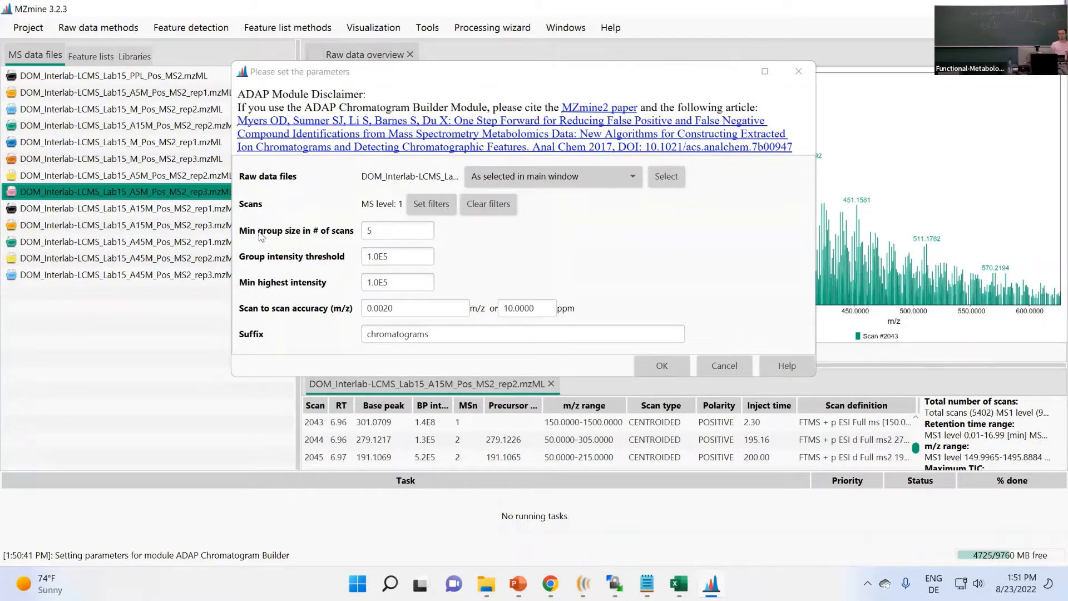
# Set the chromatogram builder's group intensity threshold to 2E5 and its minimum highest intensity to 5E5
pyautogui.moveTo(261, 236)
pyautogui.moveTo(245, 205)
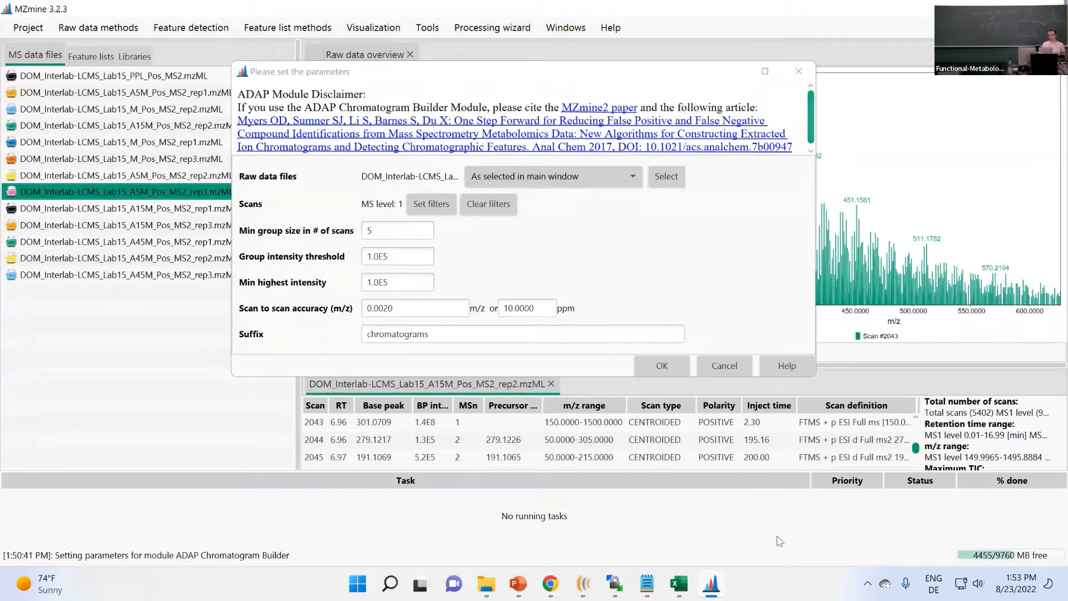
pyautogui.moveTo(396, 260); pyautogui.dragTo(328, 245)
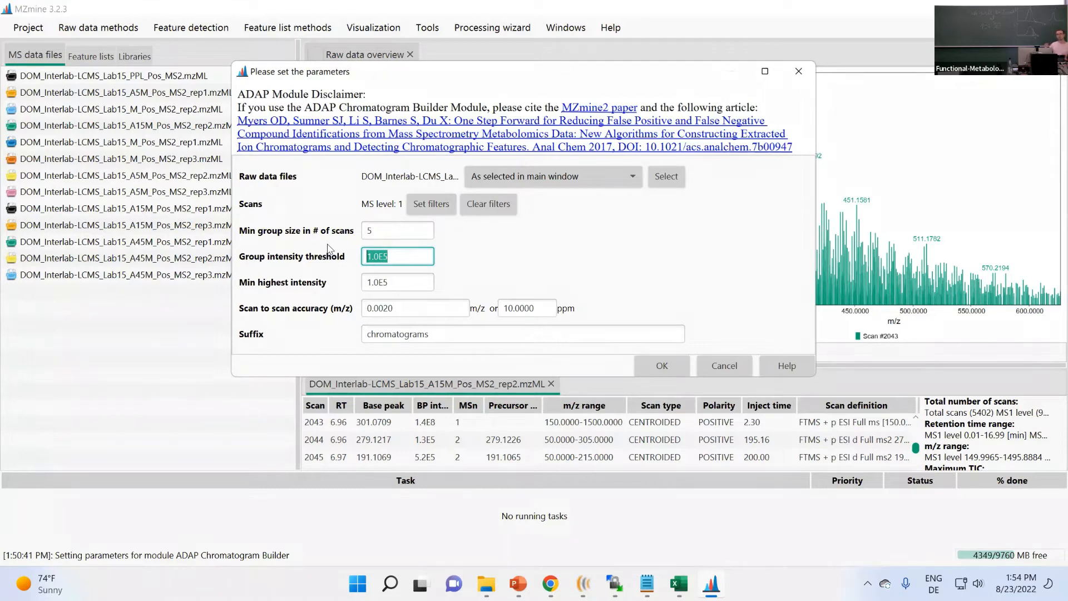
pyautogui.write('2E5')
pyautogui.press('Tab')
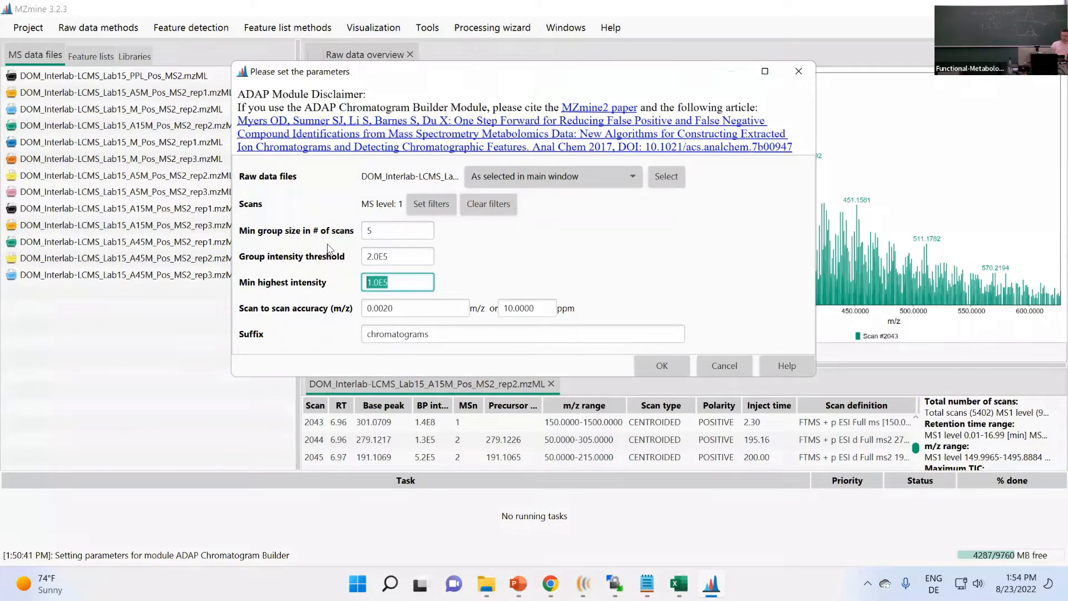
pyautogui.write('50000')
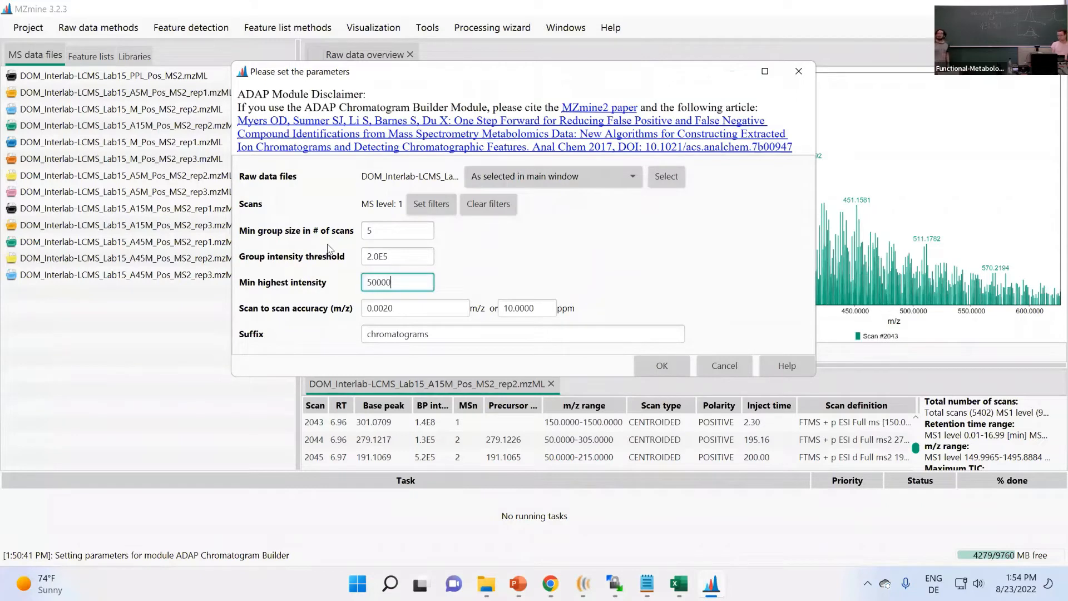
pyautogui.press('BackSpace')
pyautogui.press('BackSpace')
pyautogui.press('BackSpace')
pyautogui.press('BackSpace')
pyautogui.write('E5')
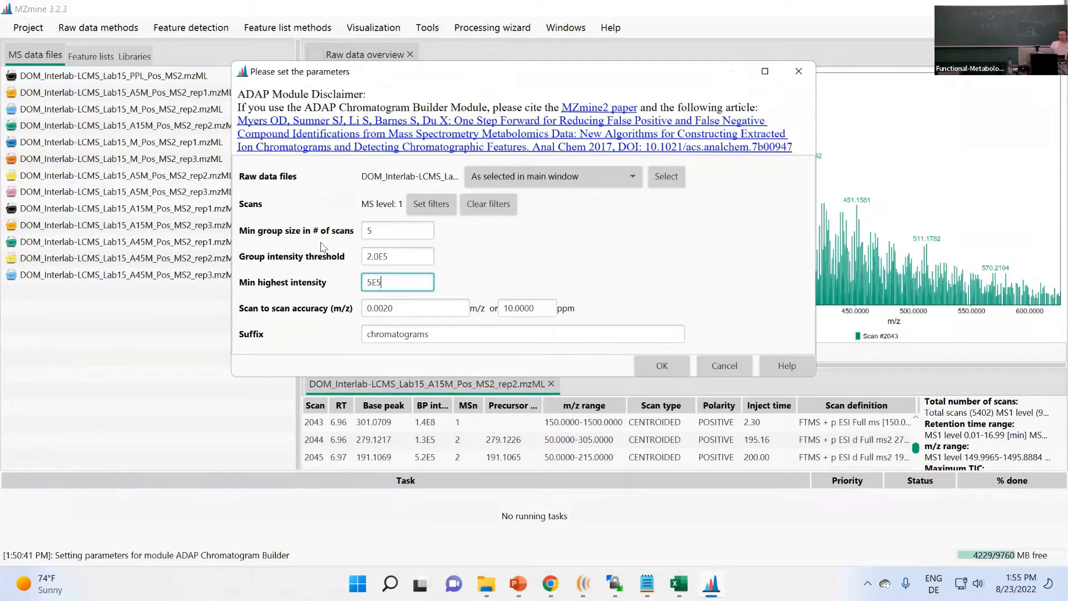
# Set the chromatogram builder's input to all raw data files
pyautogui.click(430, 307)
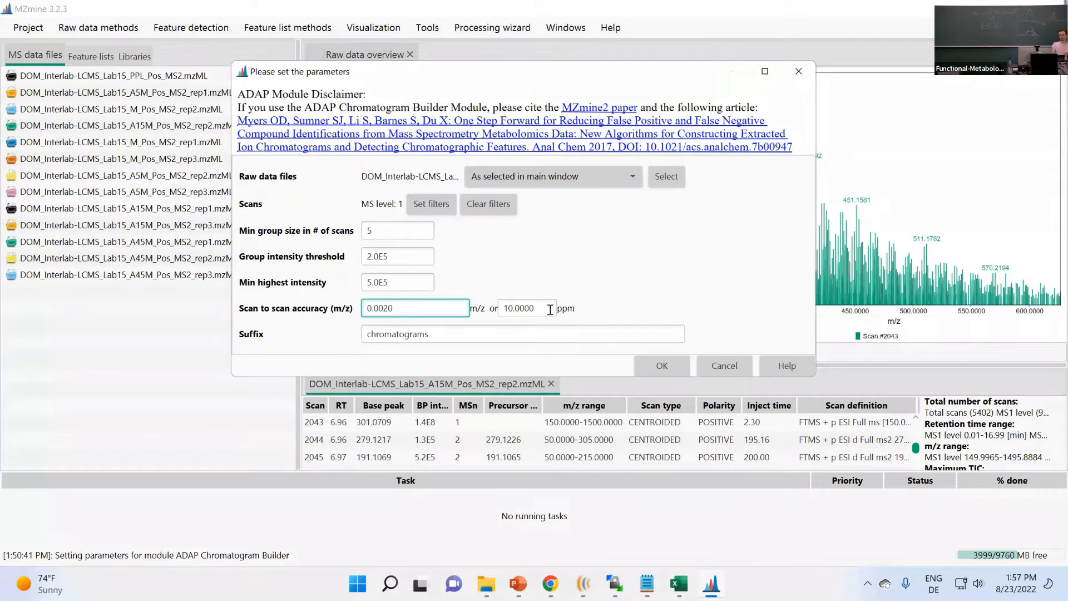
pyautogui.moveTo(407, 309); pyautogui.dragTo(341, 309)
pyautogui.click(393, 308)
pyautogui.click(508, 176)
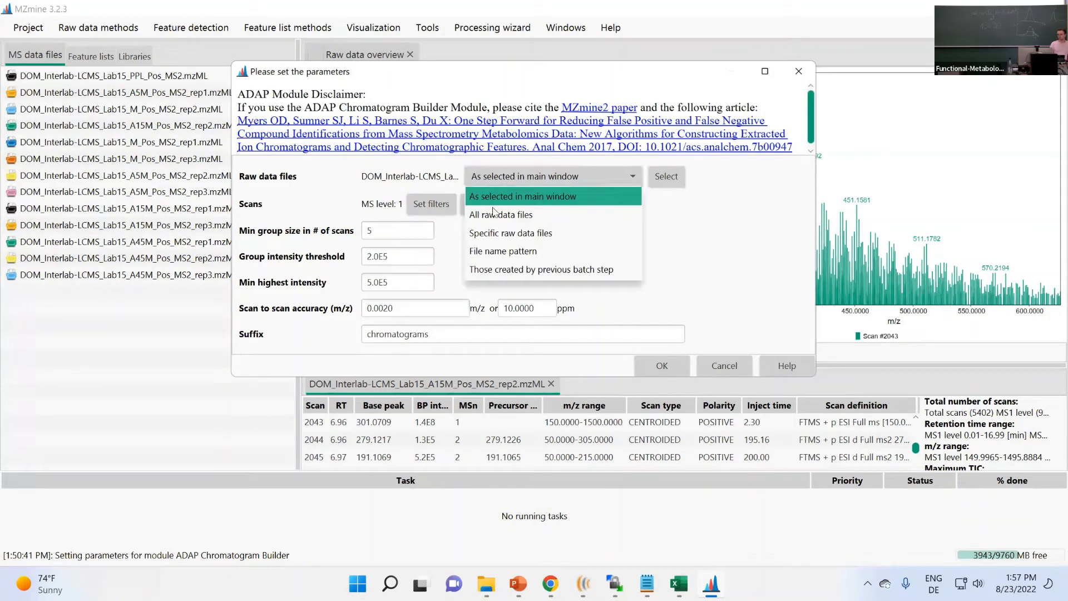
pyautogui.click(505, 214)
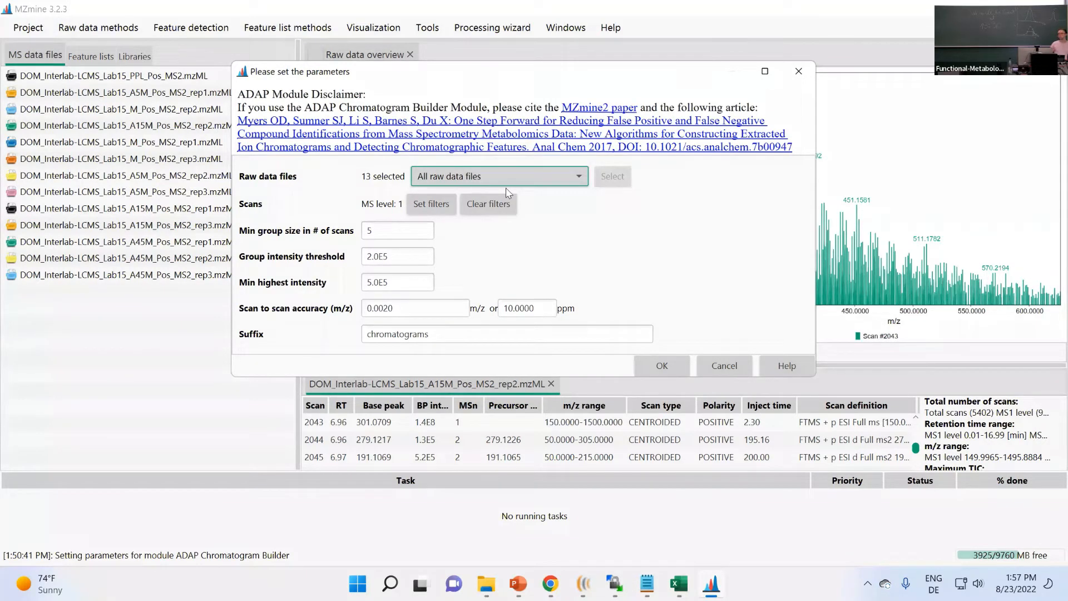
pyautogui.click(117, 77)
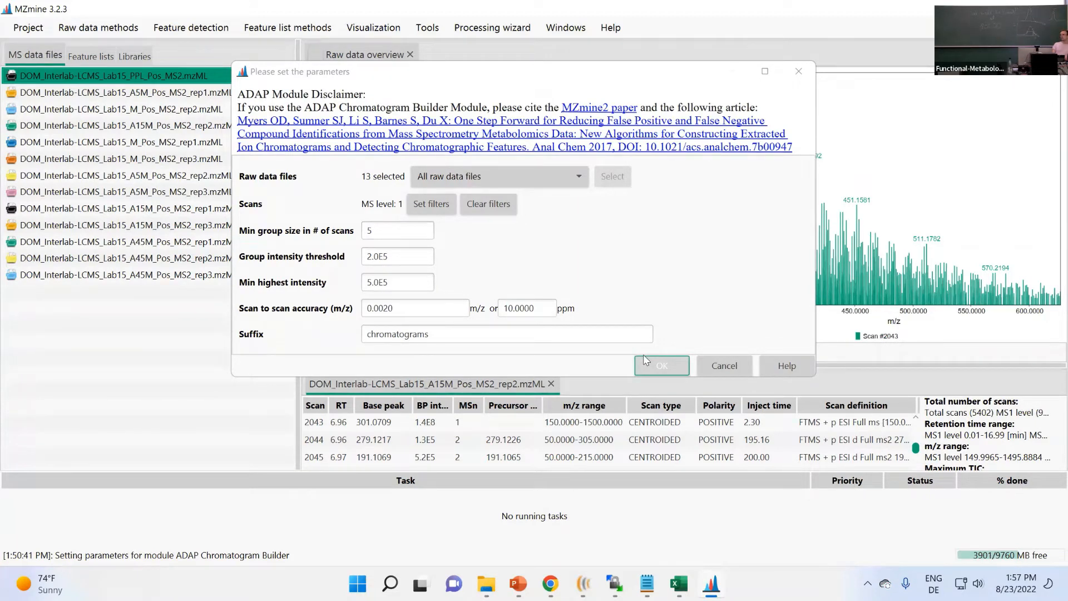
# Run the ADAP chromatogram builder on all raw data files with the suffix "chromatograms"
pyautogui.click(391, 289)
pyautogui.click(459, 337)
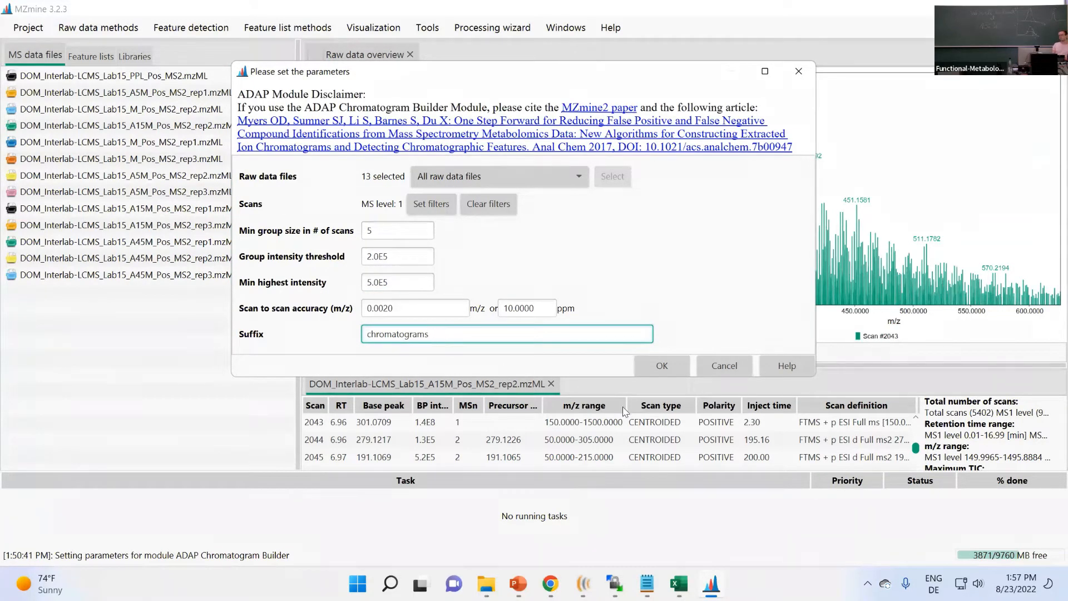
pyautogui.click(645, 366)
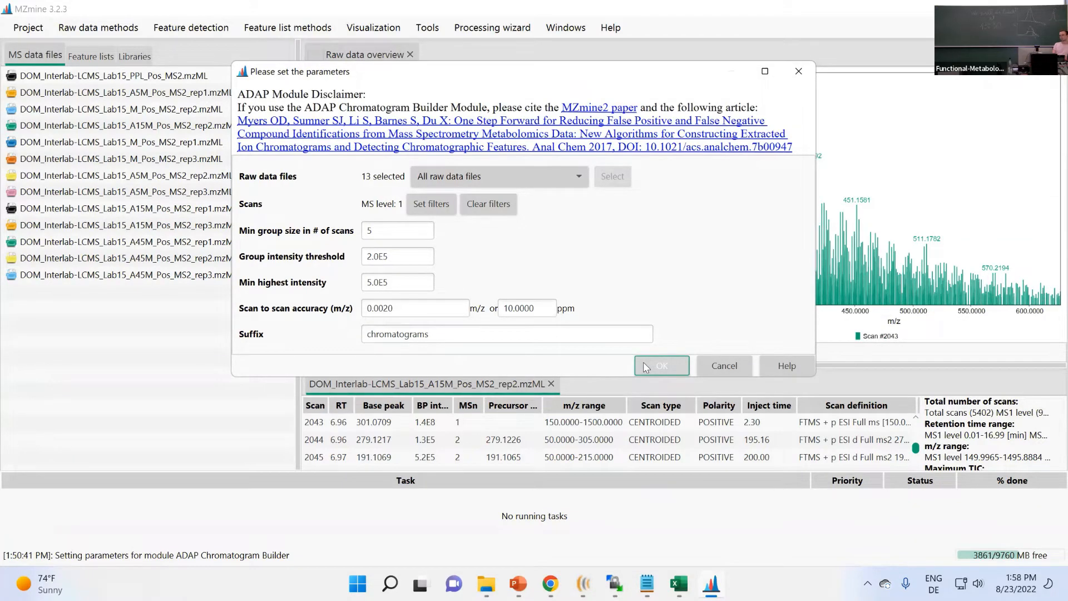
pyautogui.click(645, 366)
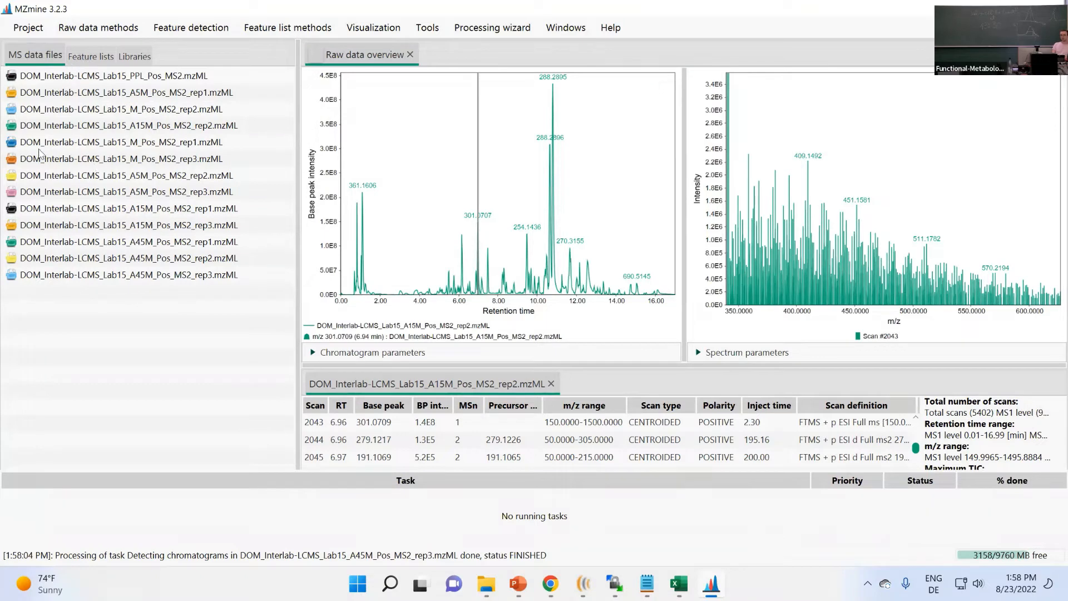
# Open the DOM_Interlab-LCMS_Lab15_M_Pos_MS2_rep1.mzML chromatograms feature list, enlarge its table area and look through the columns
pyautogui.click(87, 58)
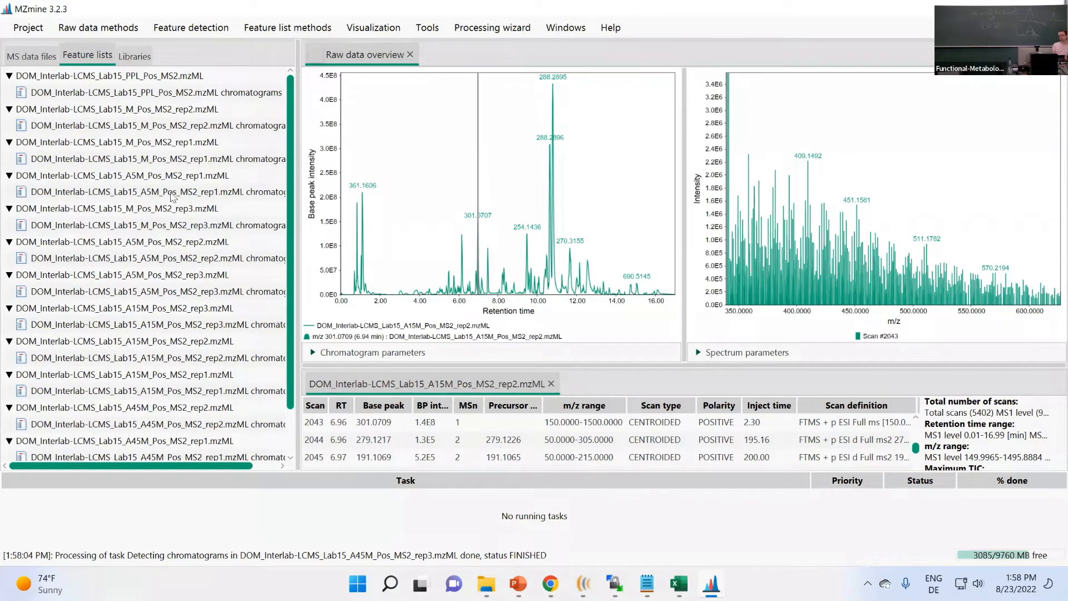
pyautogui.click(166, 162)
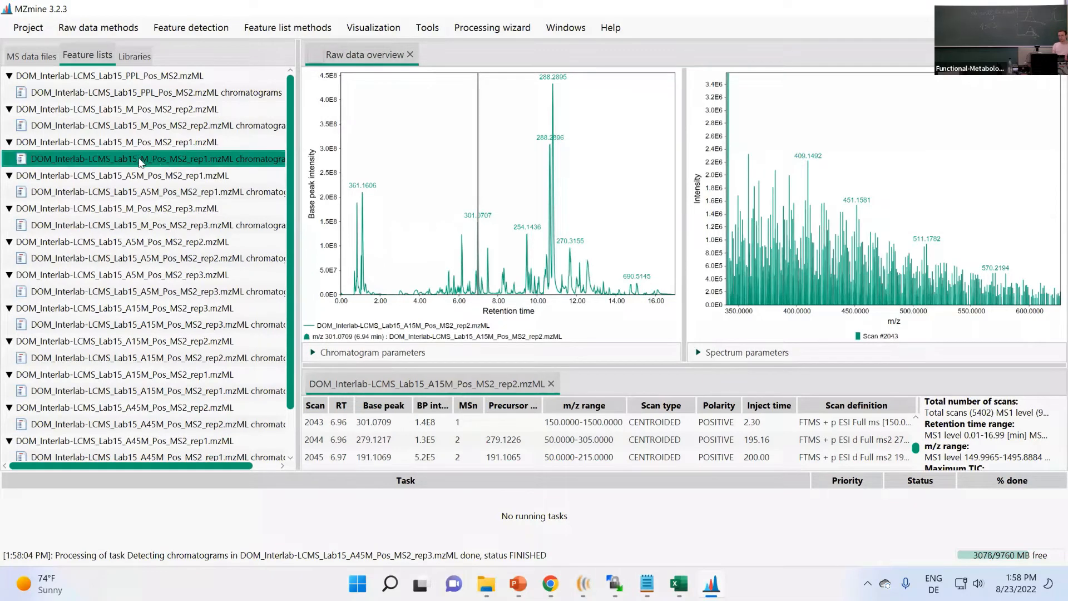
pyautogui.doubleClick(94, 162)
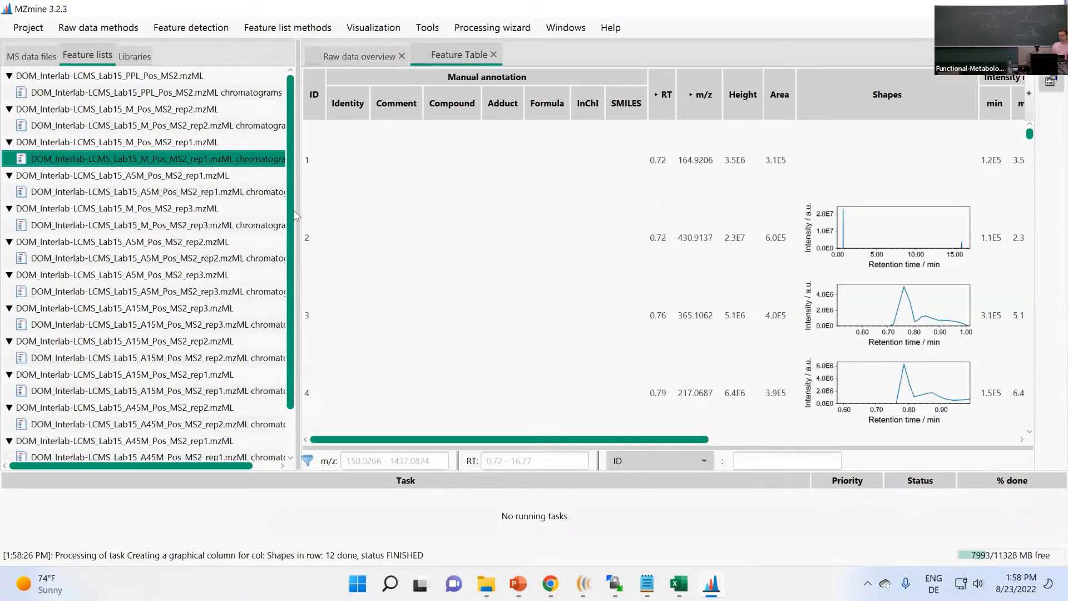
pyautogui.moveTo(295, 216); pyautogui.dragTo(151, 219)
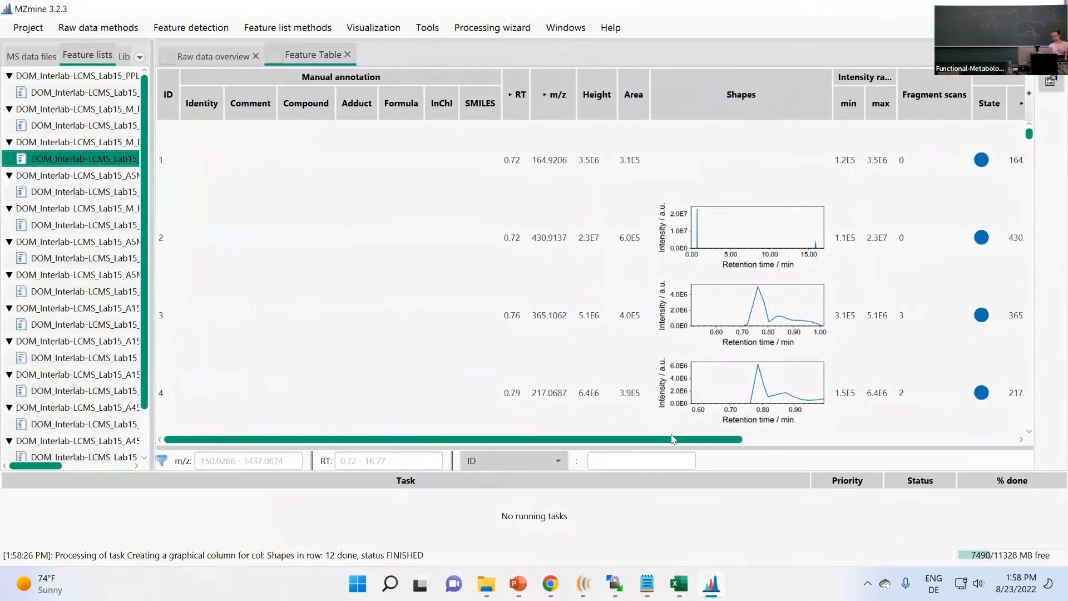
pyautogui.moveTo(673, 440); pyautogui.dragTo(838, 465)
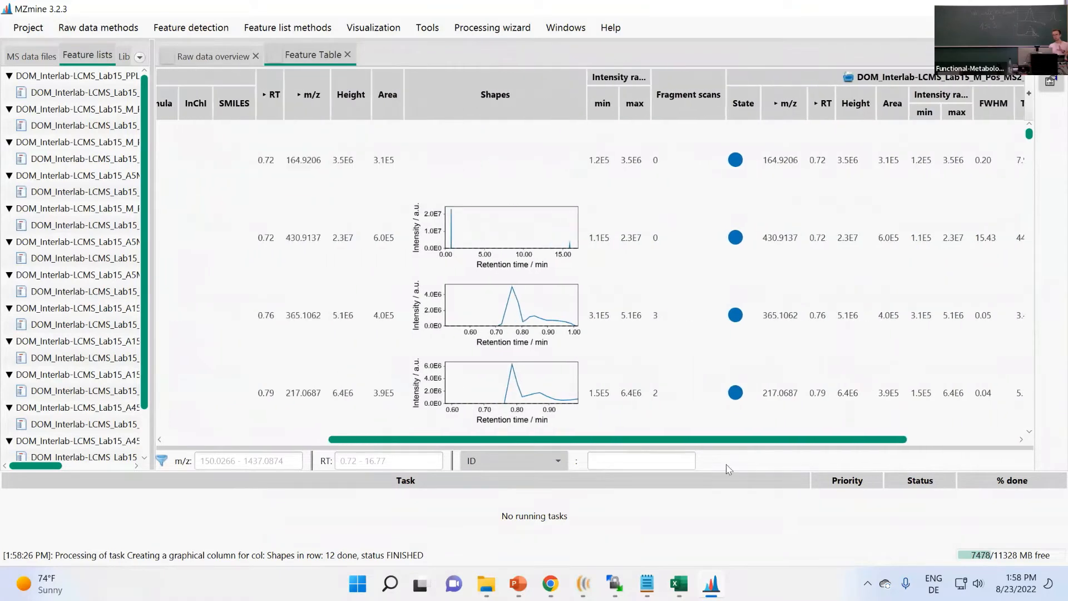
pyautogui.moveTo(729, 469); pyautogui.dragTo(628, 467)
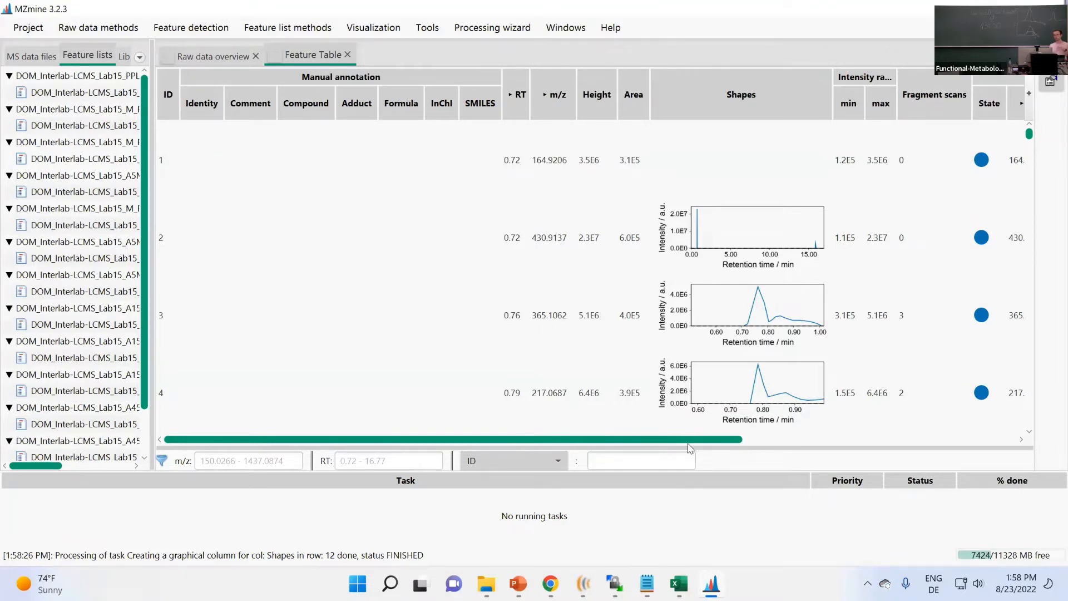
# Hide the Intensity range column and all Manual annotation columns in the feature table
pyautogui.click(1032, 107)
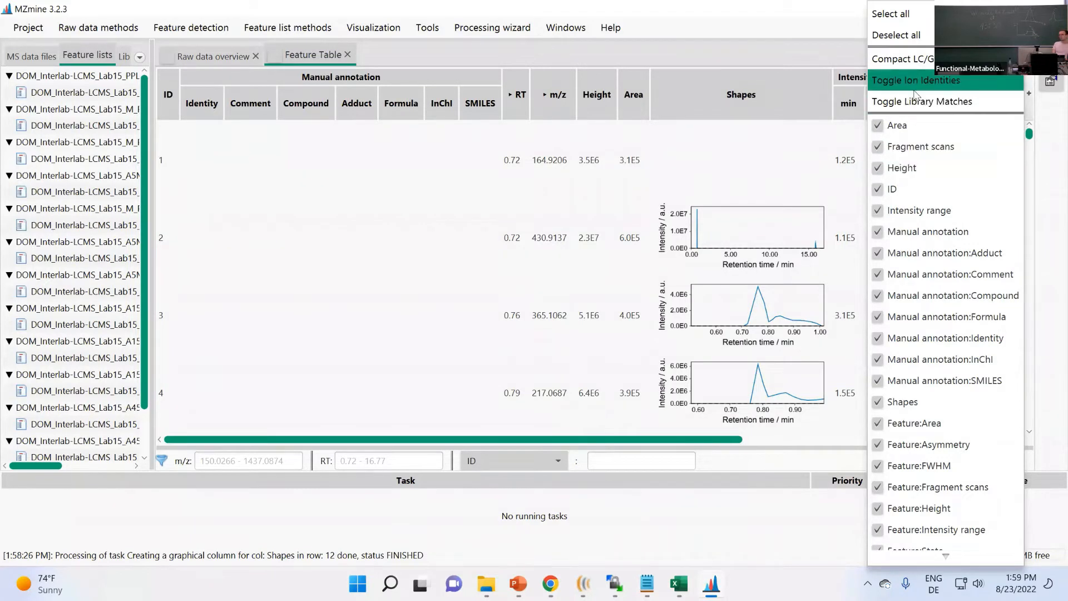
pyautogui.click(881, 213)
pyautogui.click(880, 231)
pyautogui.click(878, 253)
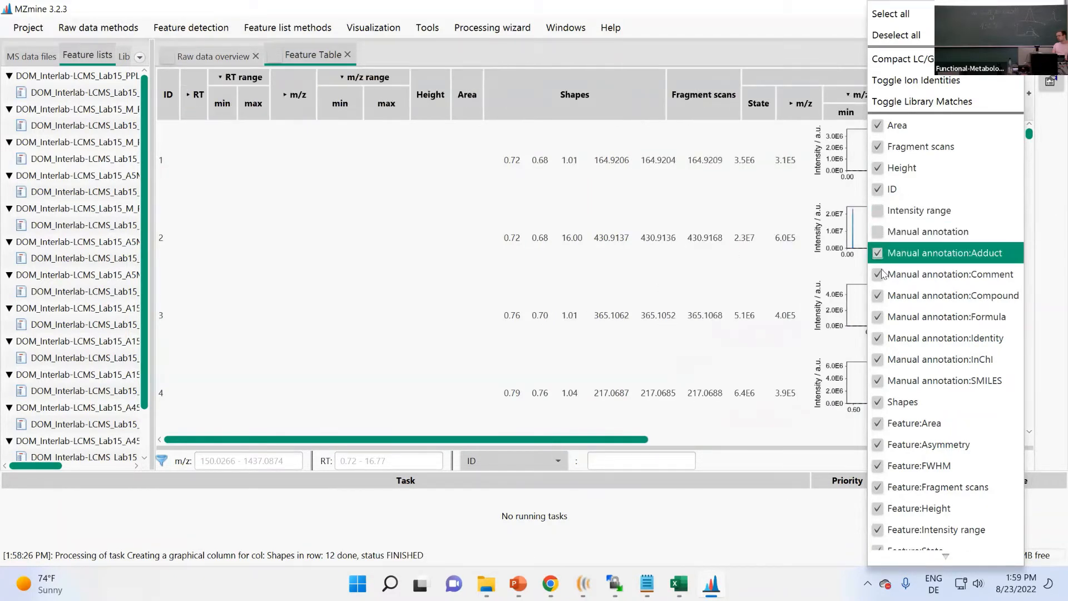
pyautogui.click(878, 273)
pyautogui.click(878, 296)
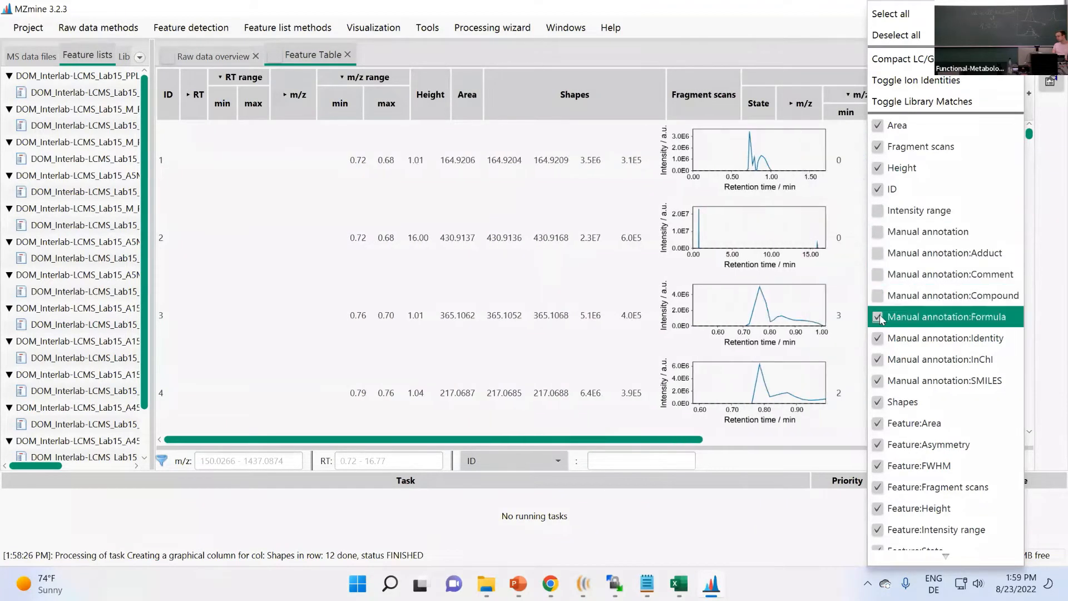
pyautogui.click(878, 316)
pyautogui.click(879, 338)
pyautogui.click(879, 358)
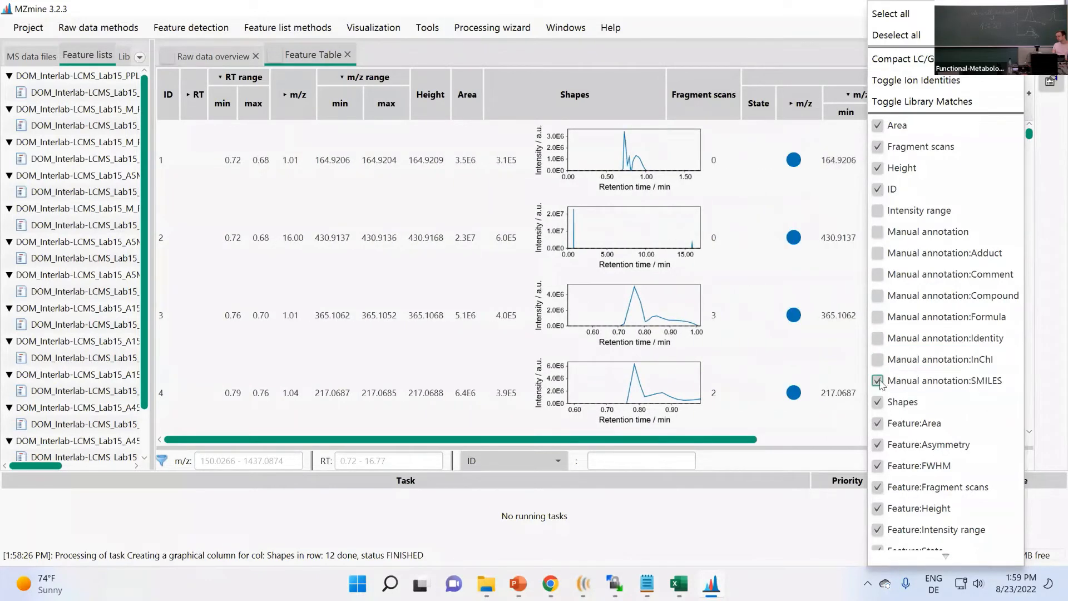
pyautogui.click(878, 380)
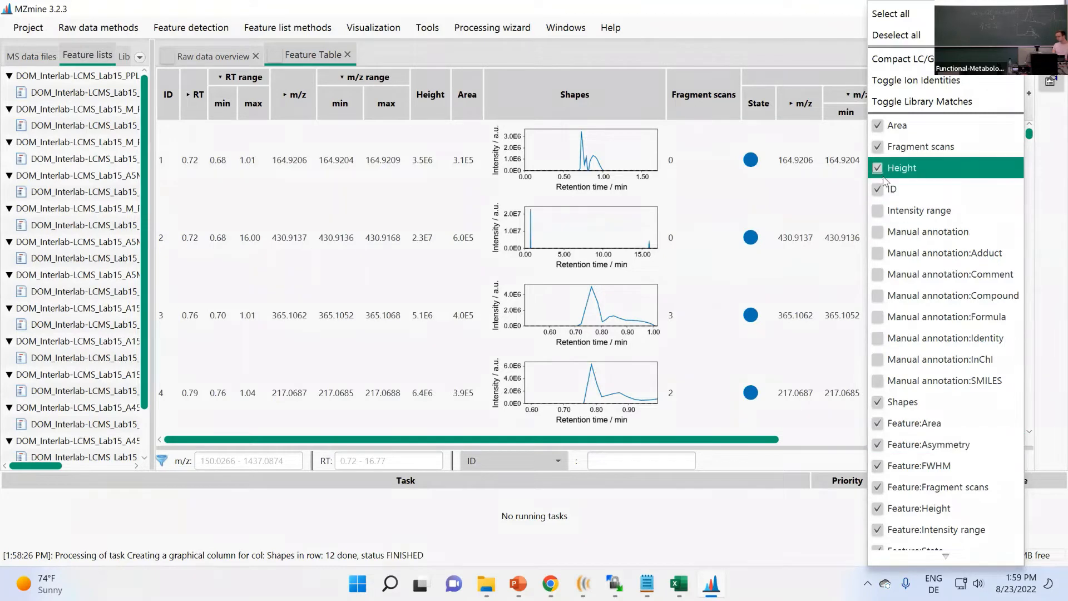
pyautogui.scroll(-1, 928, 323)
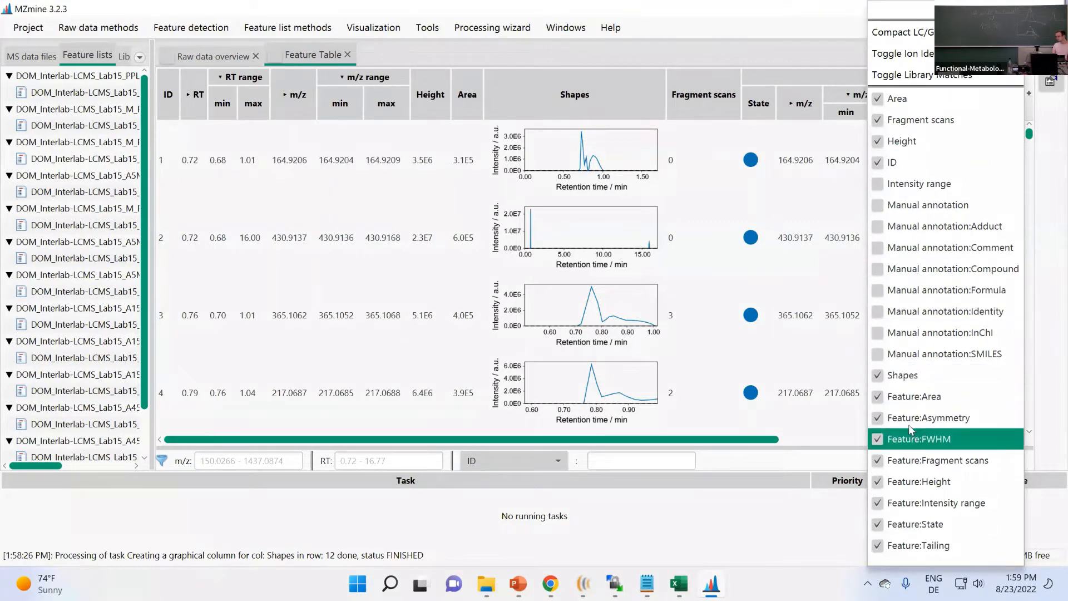
pyautogui.click(800, 297)
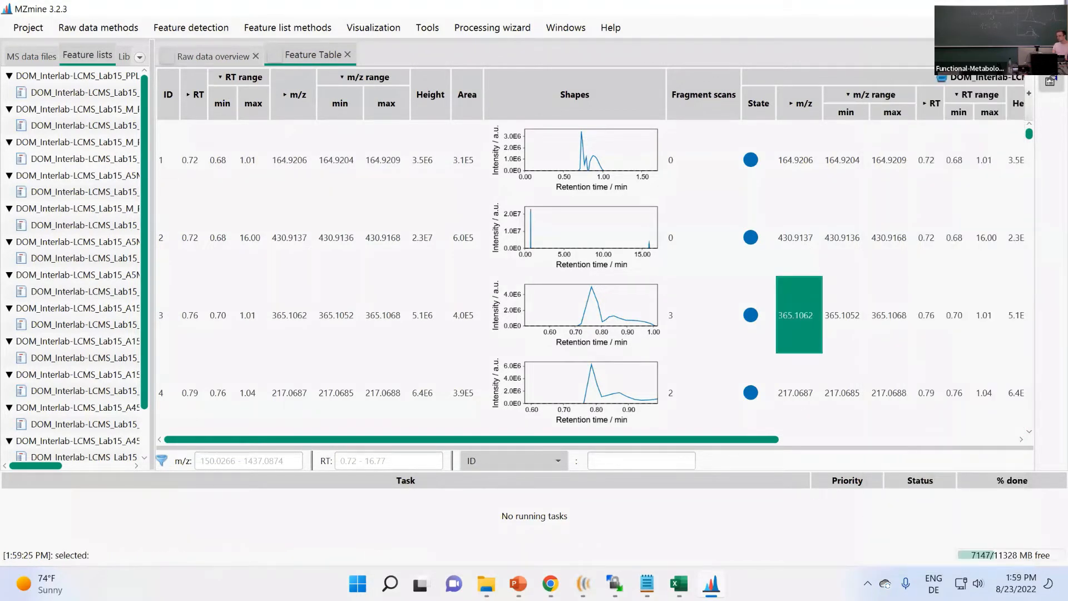
# Collapse the m/z range and RT range columns, both the general ones and those of the data file
pyautogui.click(342, 76)
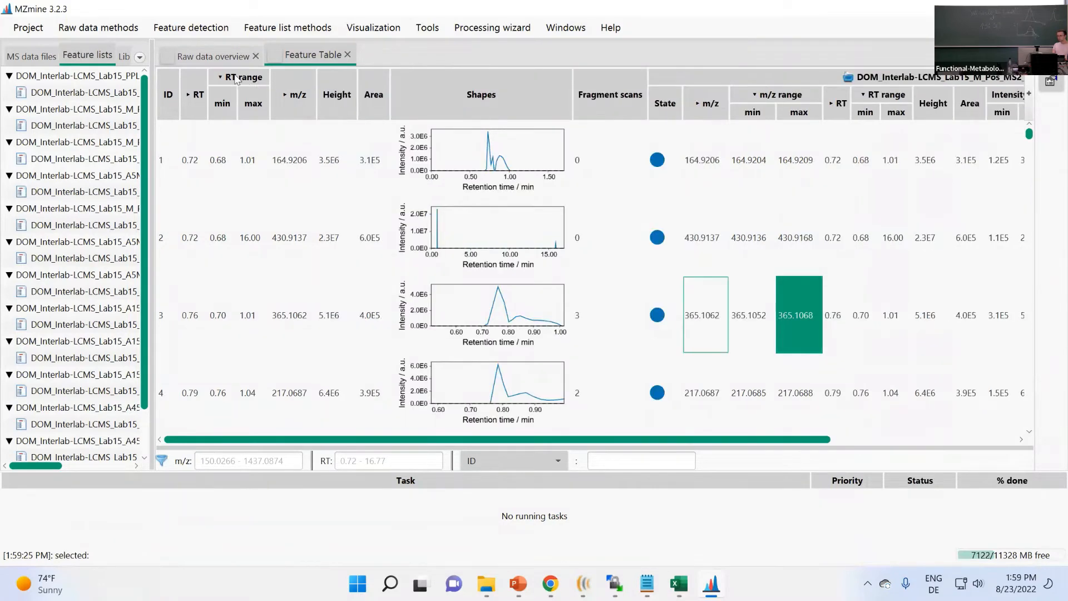
pyautogui.click(222, 78)
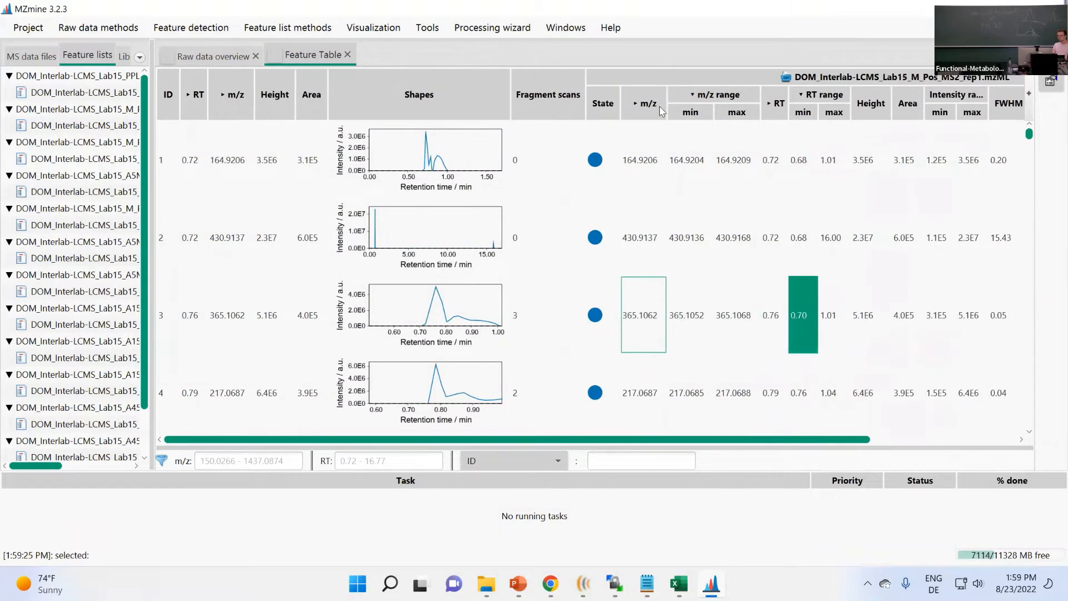
pyautogui.click(692, 99)
pyautogui.click(717, 95)
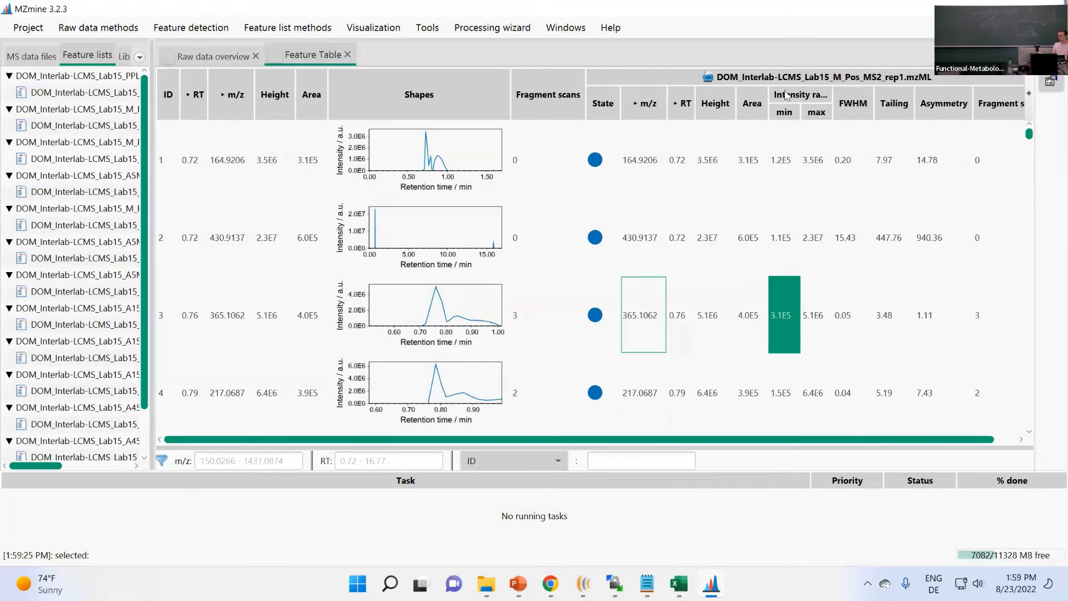
# Hide the general m/z range and RT range columns in the feature table
pyautogui.click(1029, 95)
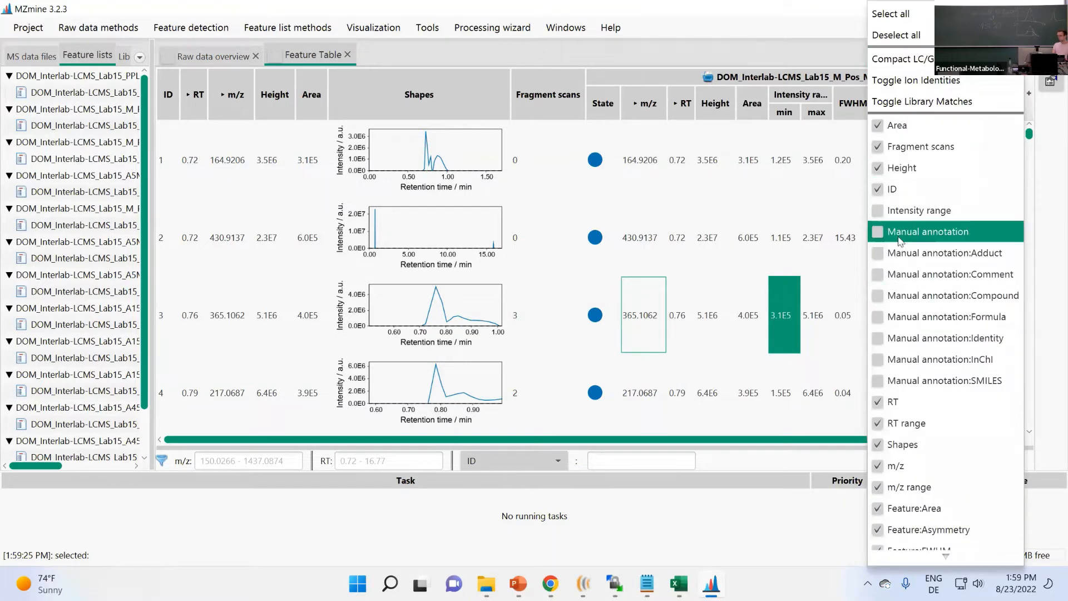
pyautogui.scroll(-1, 890, 279)
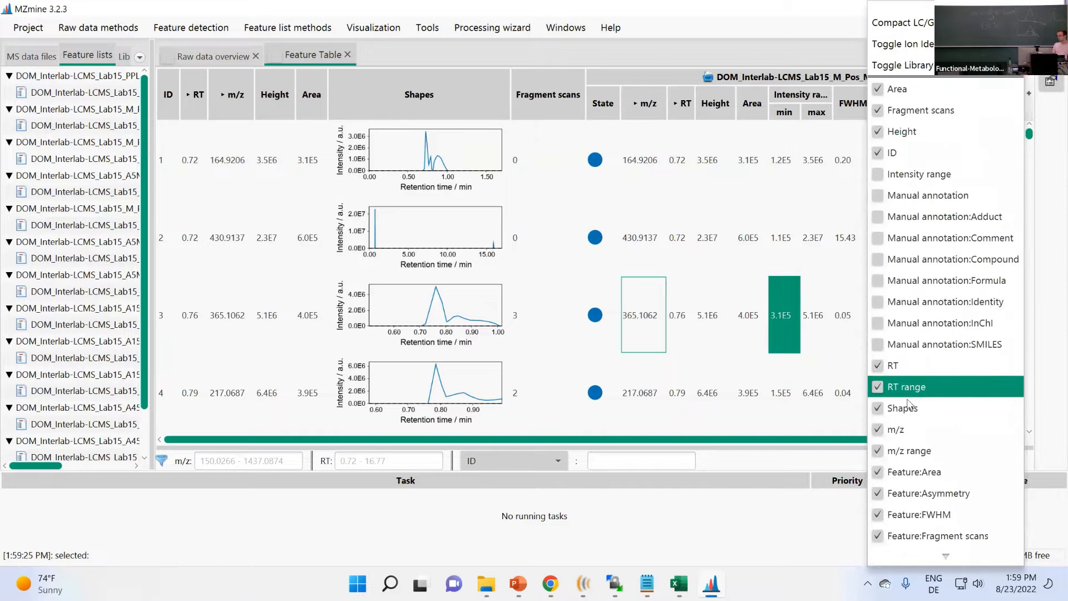
pyautogui.click(888, 452)
pyautogui.scroll(-3, 890, 445)
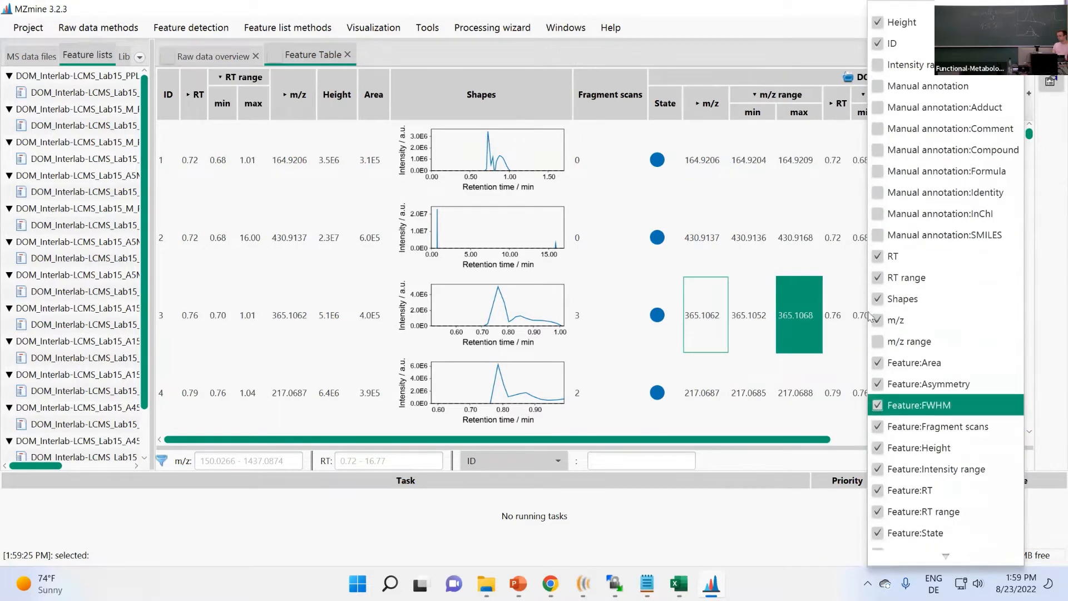
pyautogui.click(878, 277)
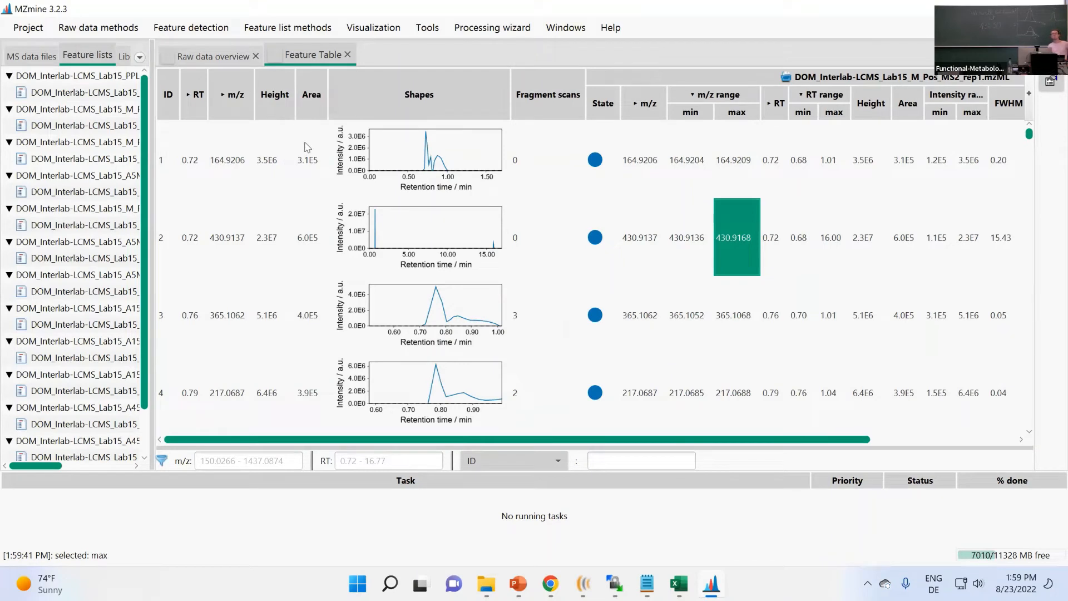
# Sort the feature table by height in descending order
pyautogui.click(285, 245)
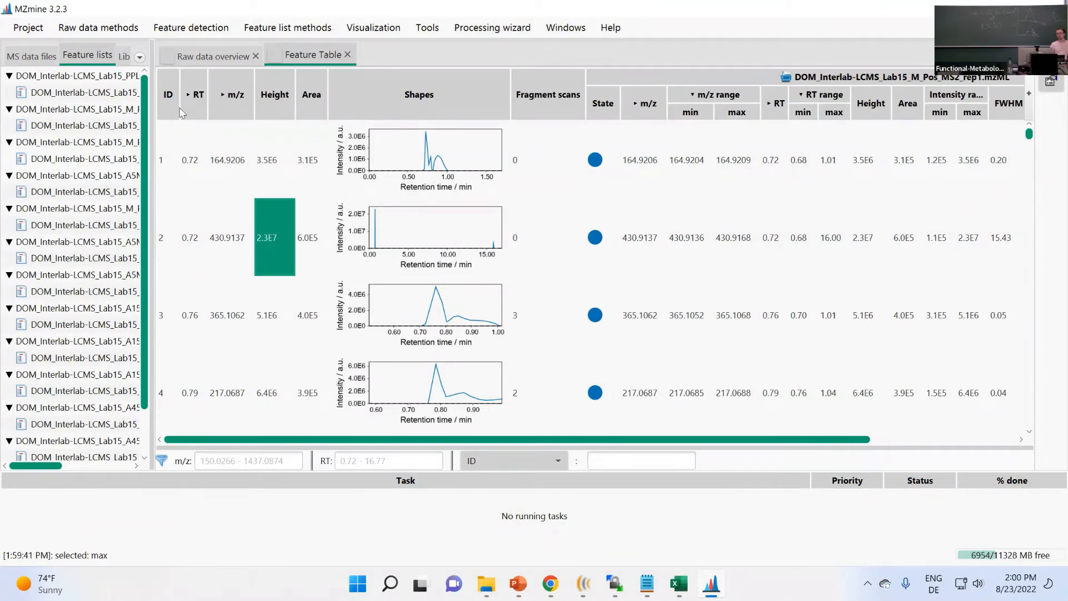
pyautogui.click(1050, 82)
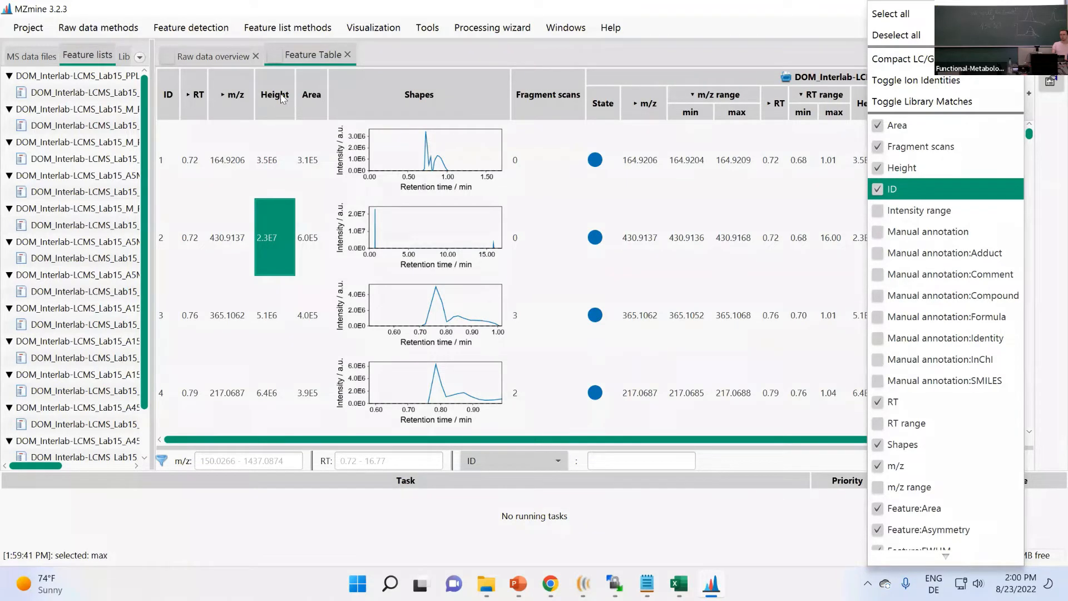
pyautogui.click(658, 163)
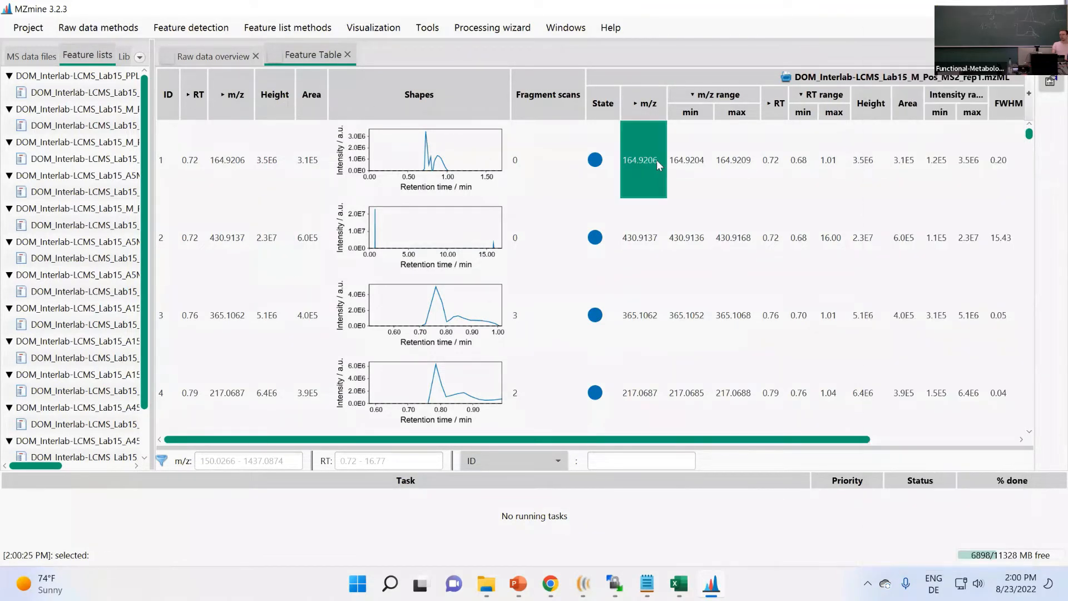
pyautogui.click(275, 96)
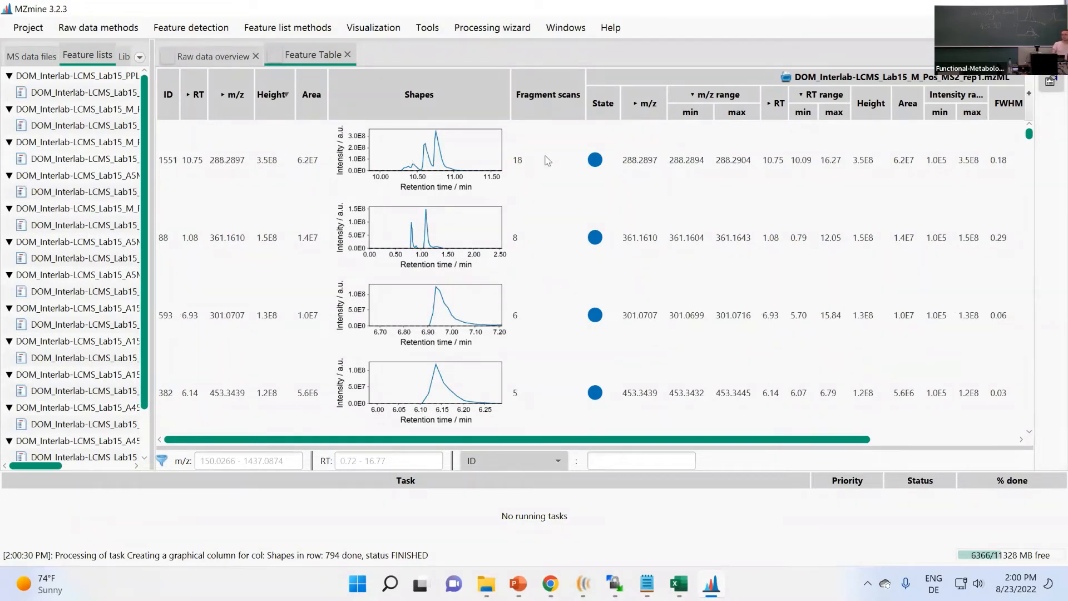
# Examine the most intense feature's retention time, m/z, height, area and fragment scans, and rescale its shape plot to inspect the chromatogram
pyautogui.click(194, 170)
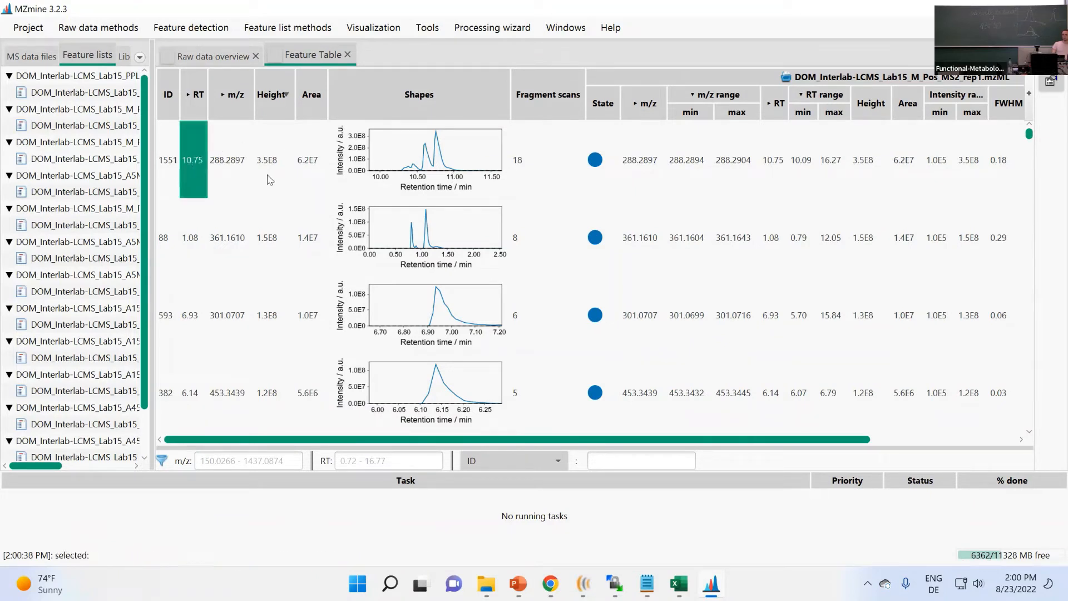
pyautogui.click(225, 163)
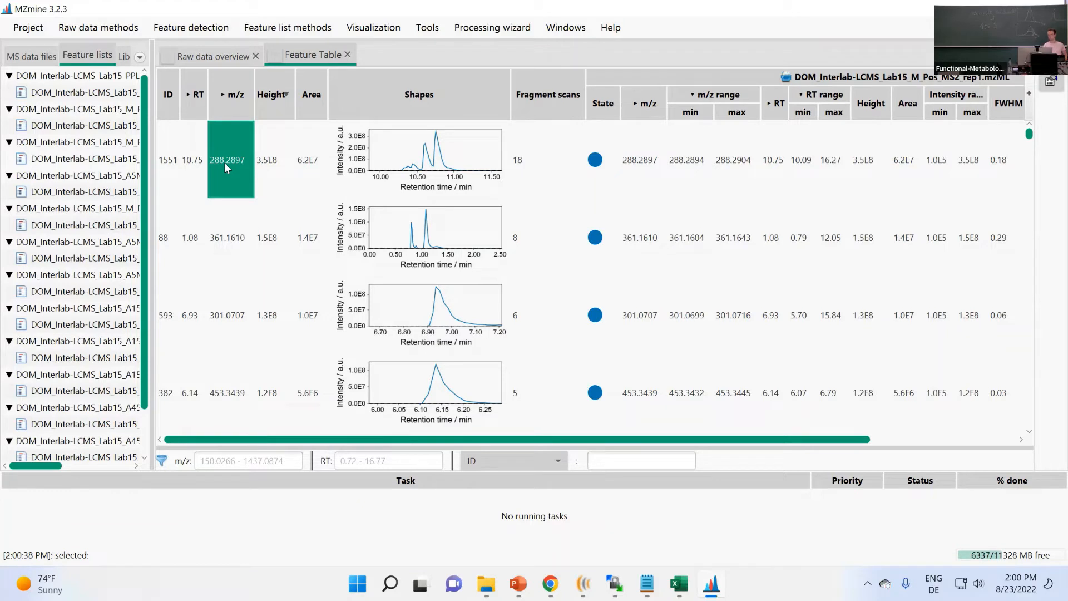
pyautogui.click(410, 134)
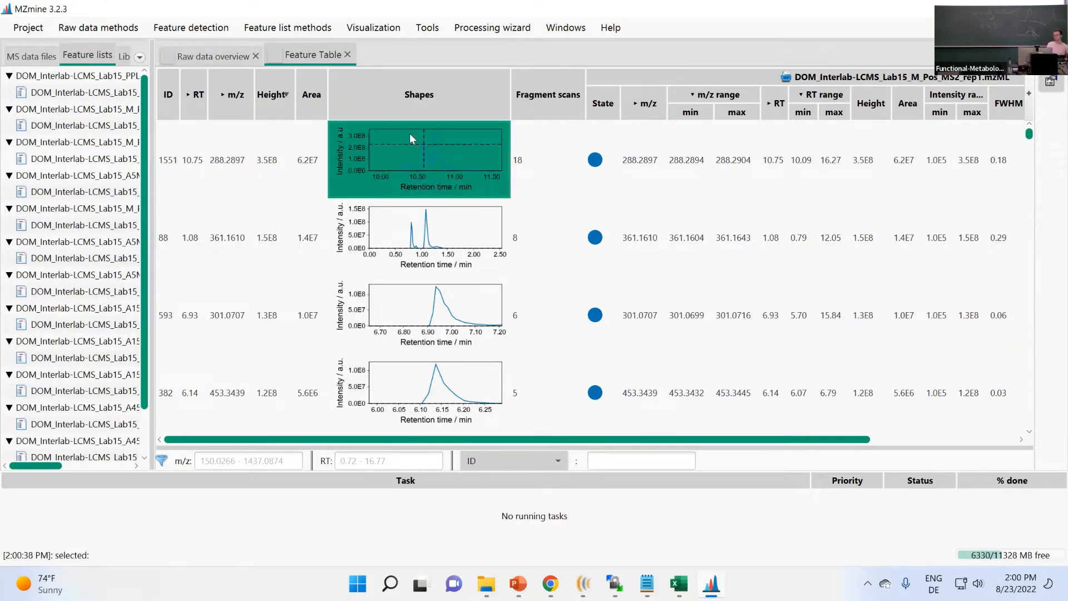
pyautogui.click(263, 177)
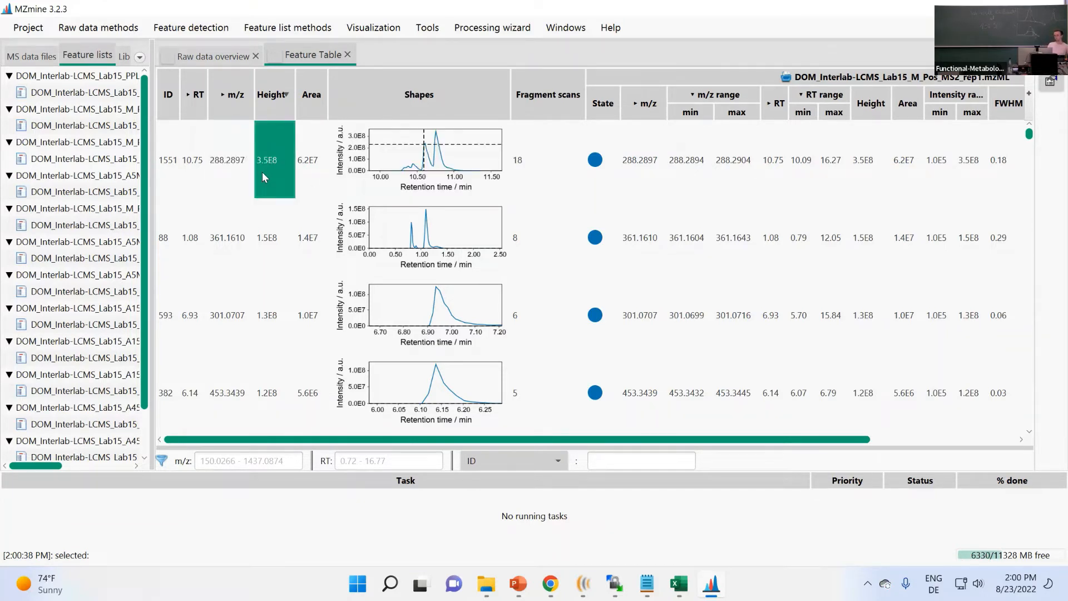
pyautogui.click(434, 184)
pyautogui.moveTo(434, 179); pyautogui.dragTo(503, 175)
pyautogui.moveTo(346, 120); pyautogui.dragTo(346, 85)
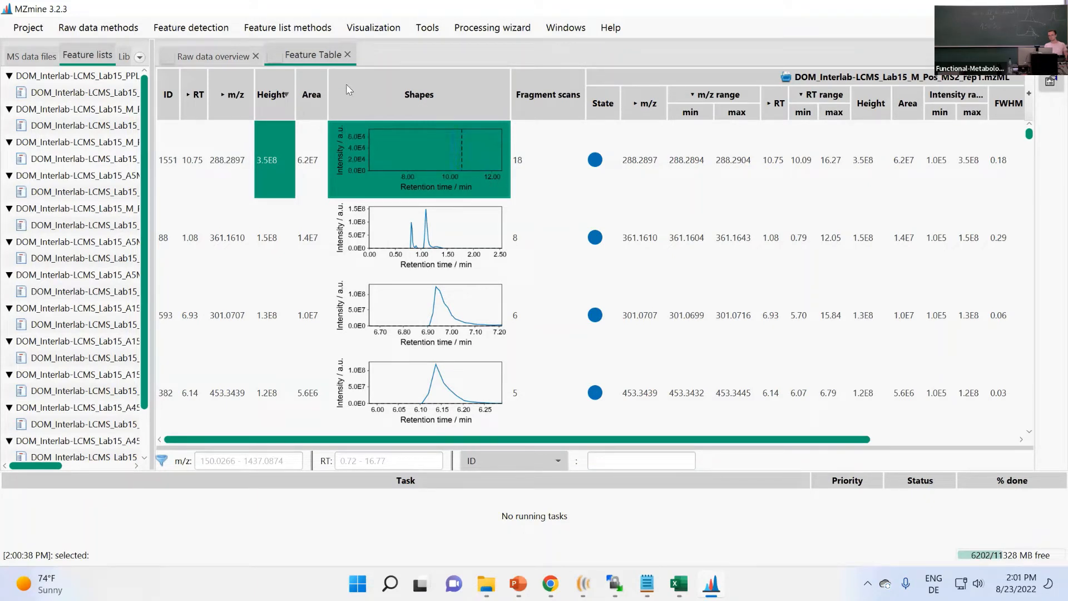
pyautogui.moveTo(483, 181); pyautogui.dragTo(369, 211)
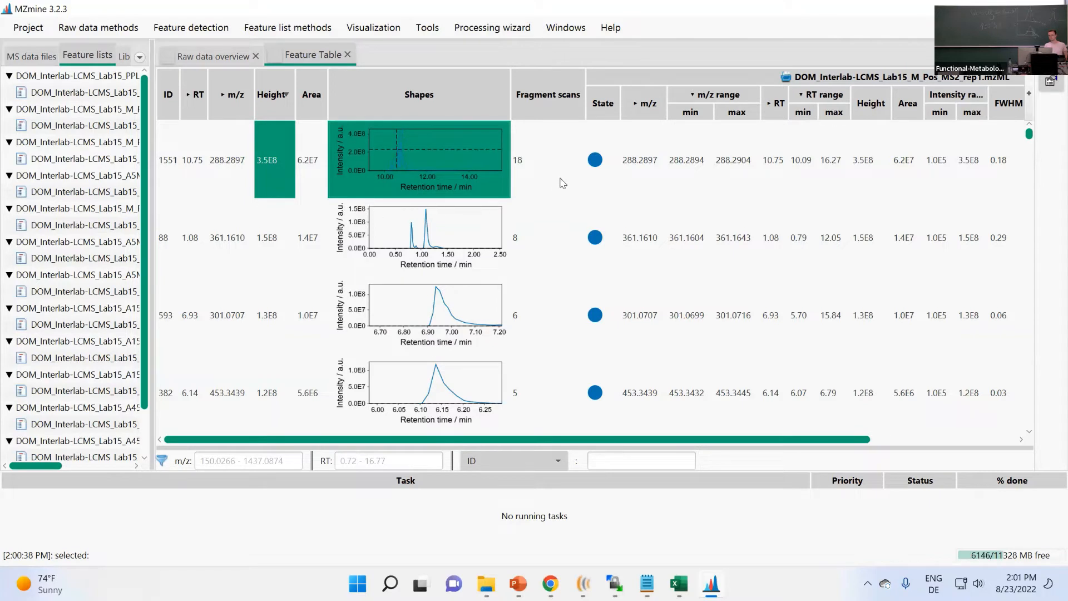
pyautogui.click(553, 178)
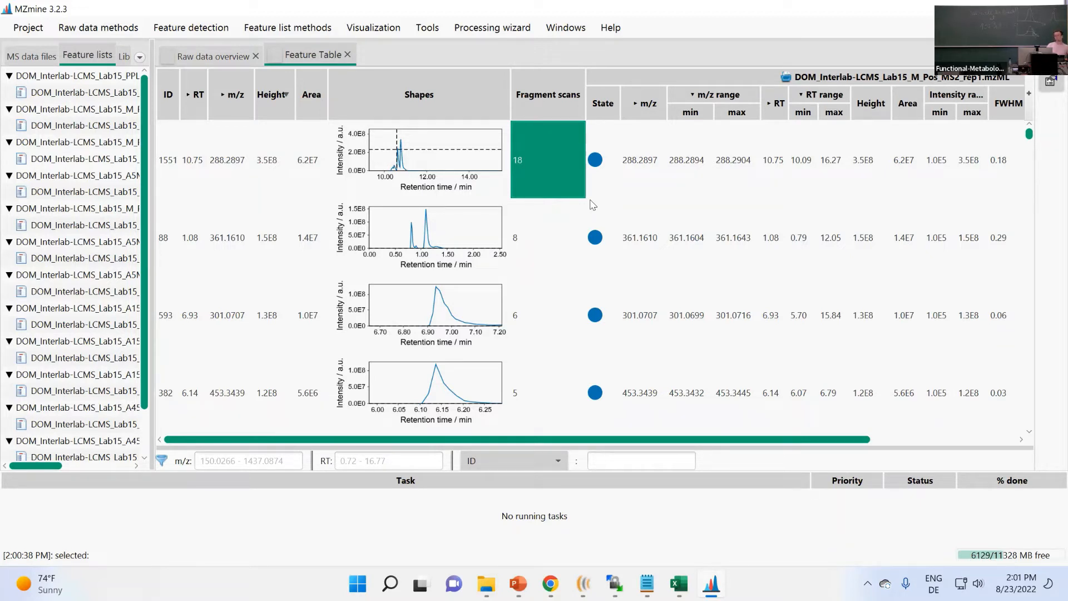
pyautogui.click(307, 162)
pyautogui.click(657, 170)
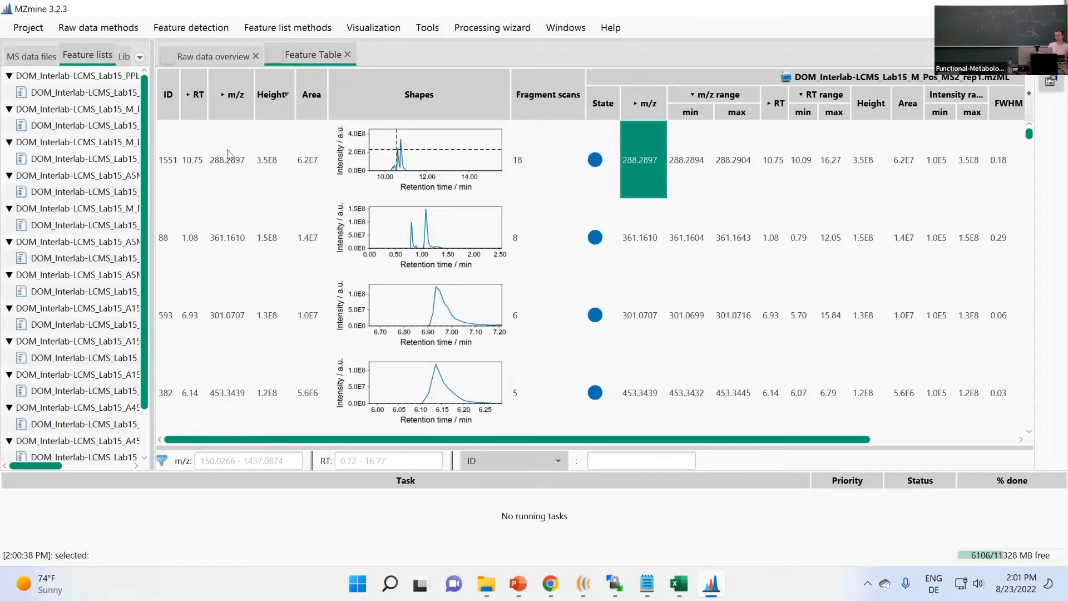
# Rescale the most intense feature's shape plot and select the m/z of the second most intense feature
pyautogui.click(409, 179)
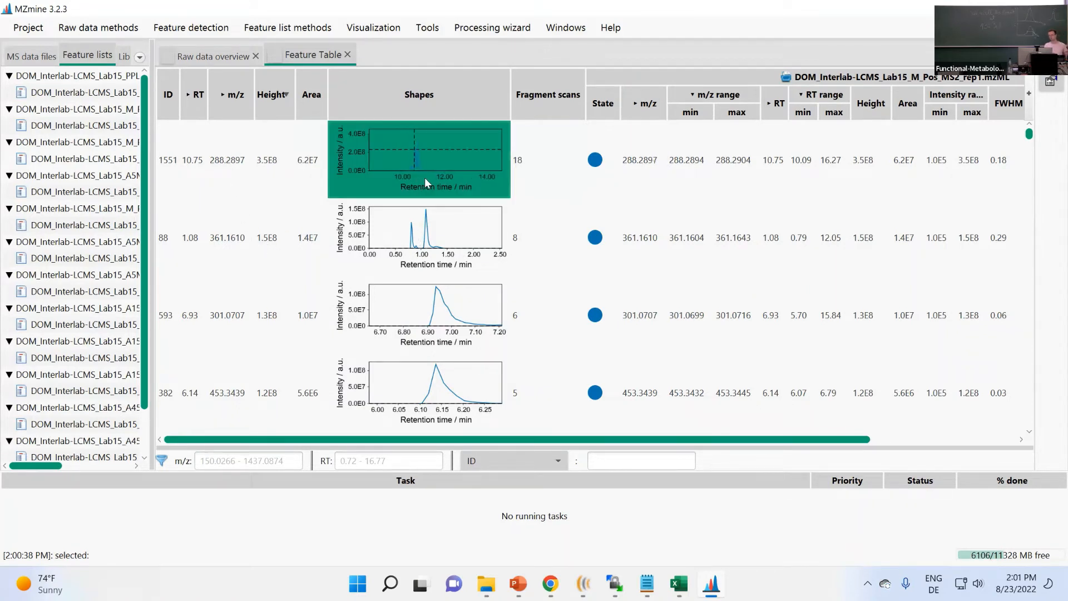
pyautogui.click(229, 242)
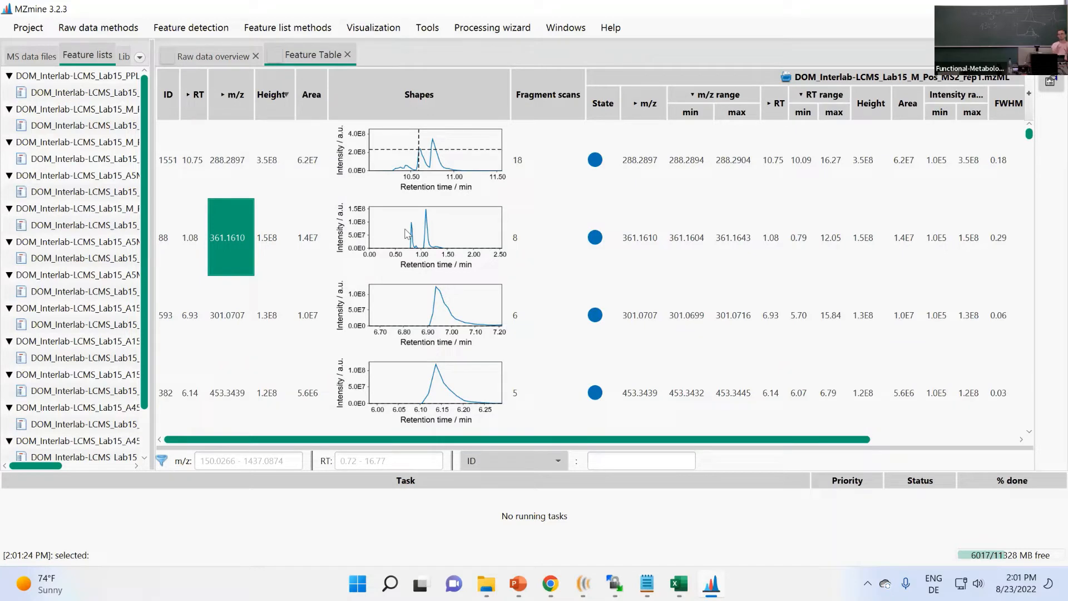
# Switch to PowerPoint, review the chromatogram deconvolution stage on the MS Feature Finding slide, and return to MZmine
pyautogui.click(522, 581)
pyautogui.press('super+Up')
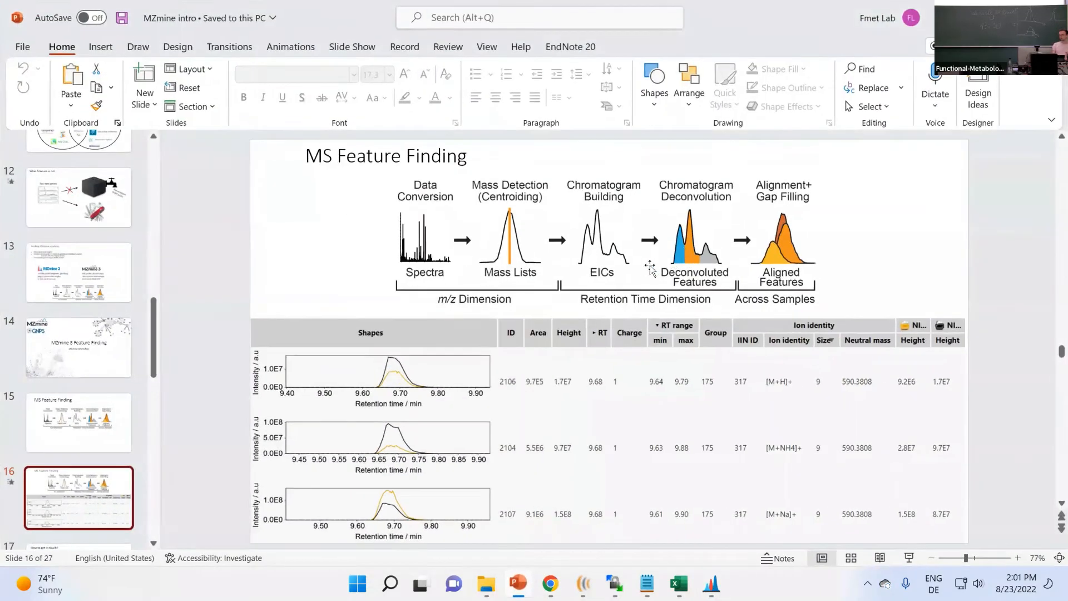
pyautogui.click(659, 233)
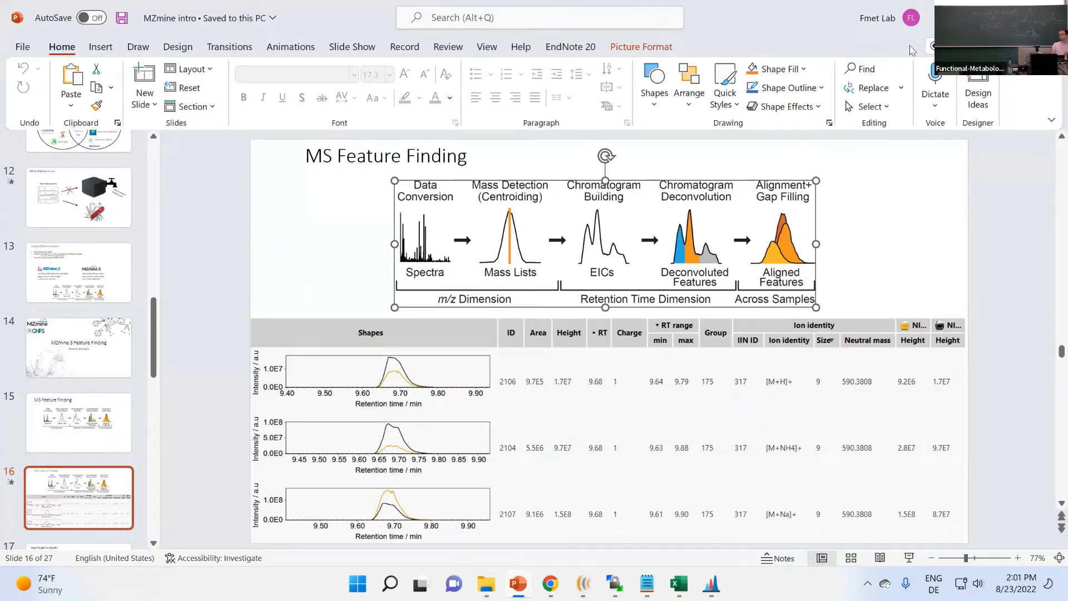
pyautogui.click(984, 18)
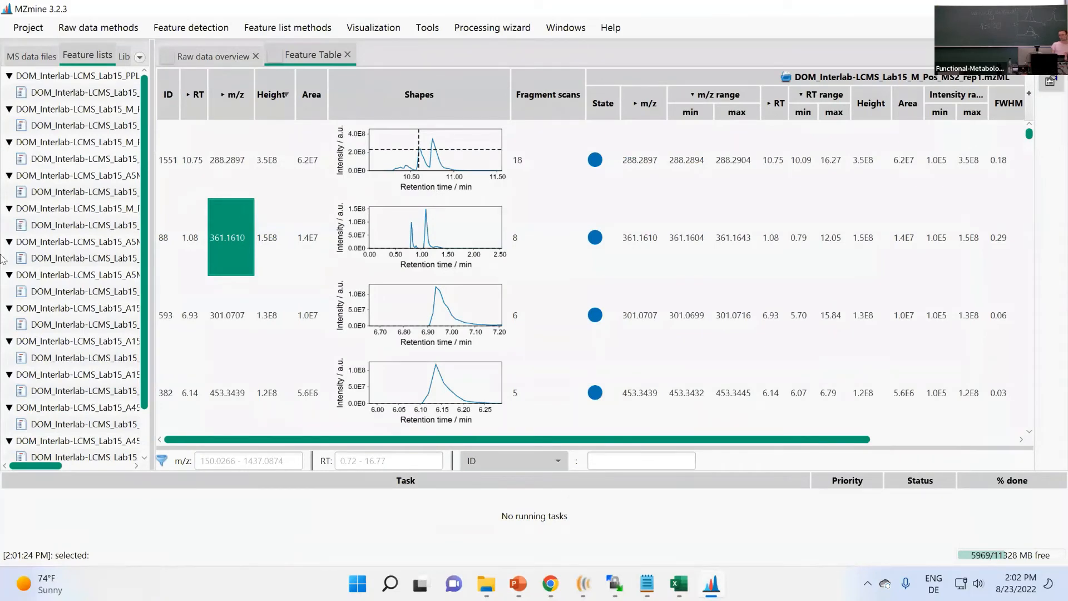
# Close the feature table and open the Local minimum resolver for the DOM_Interlab-LCMS_Lab15_PPL_Pos_MS2 feature list
pyautogui.moveTo(183, 108); pyautogui.dragTo(254, 108)
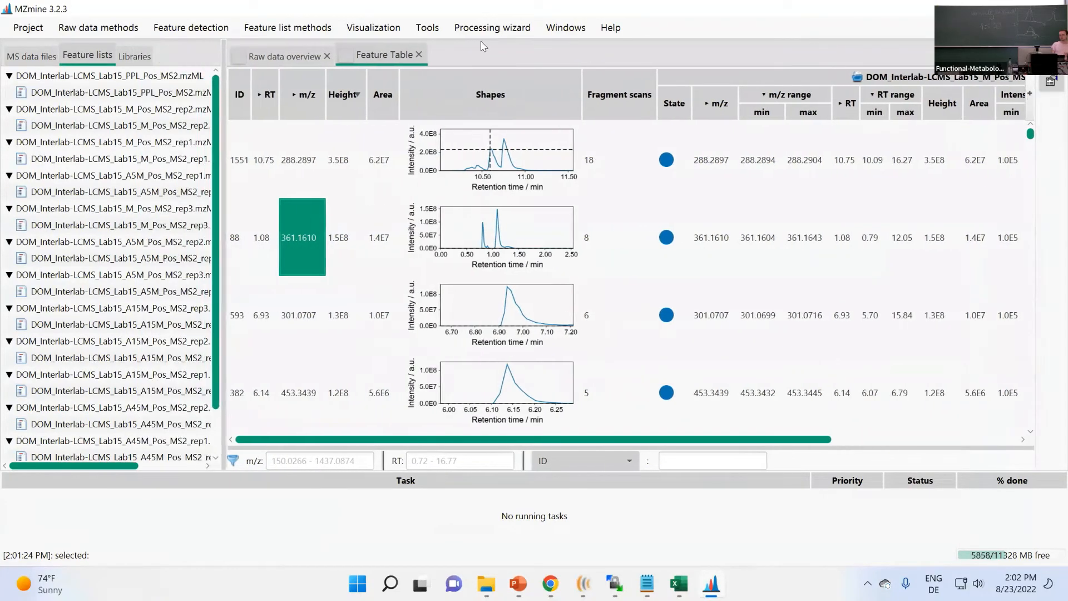
pyautogui.click(419, 52)
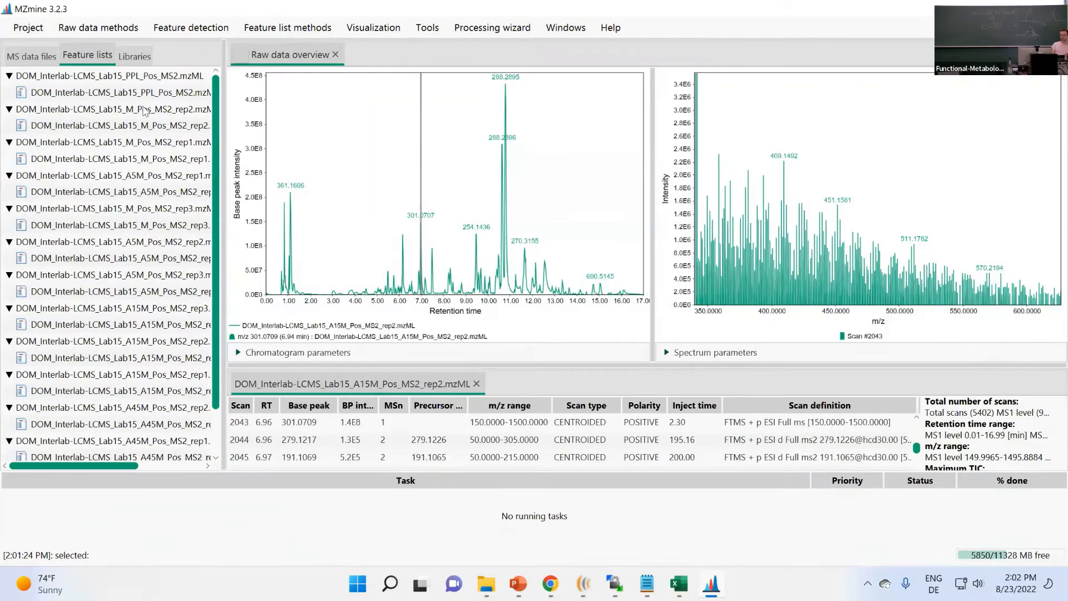
pyautogui.click(58, 92)
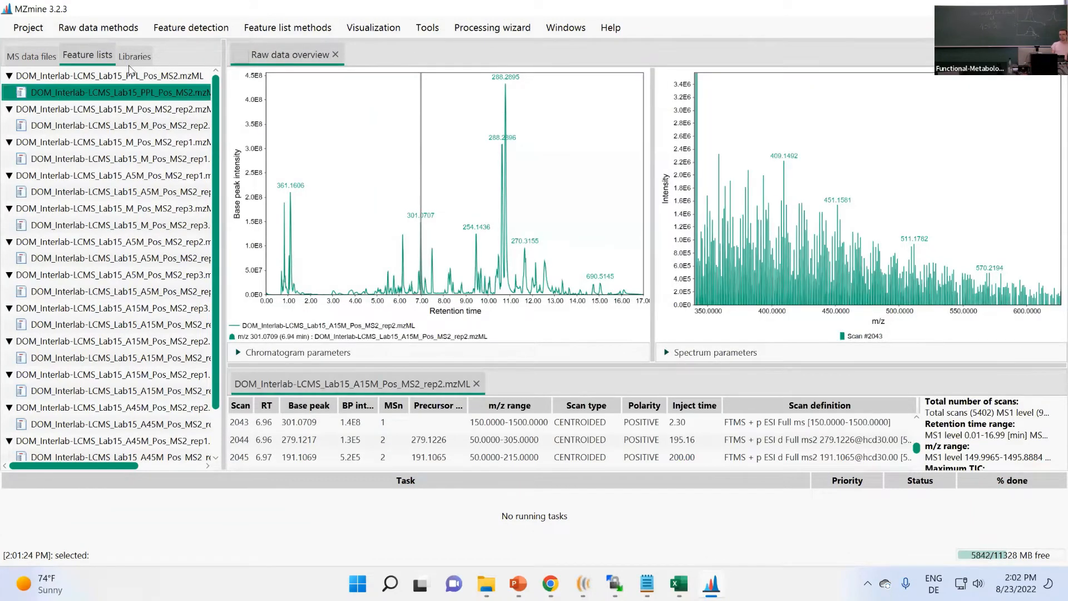
pyautogui.click(186, 28)
pyautogui.moveTo(151, 61)
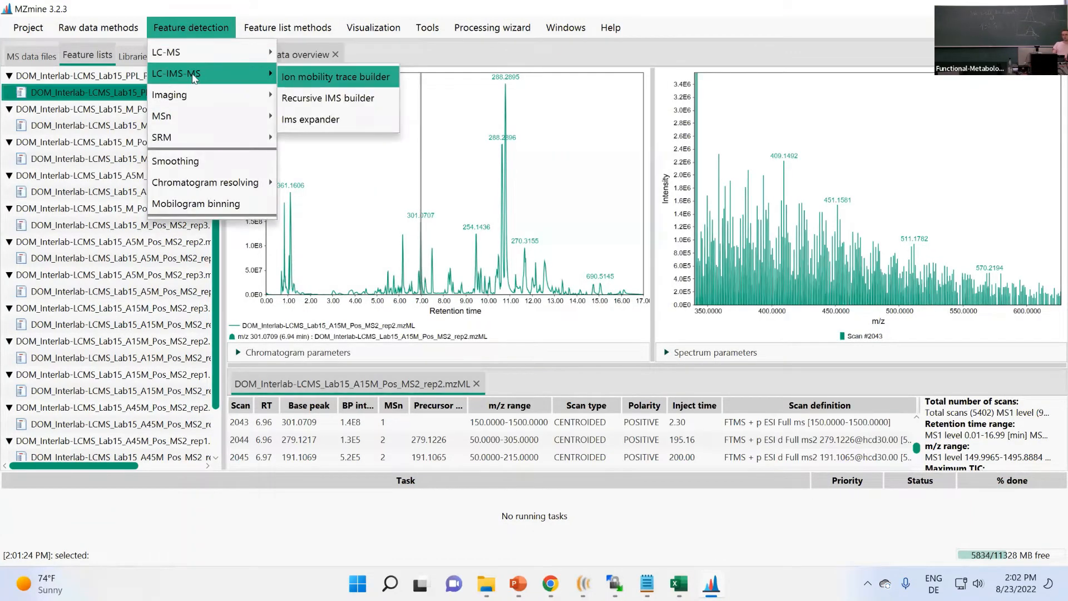
pyautogui.moveTo(242, 189)
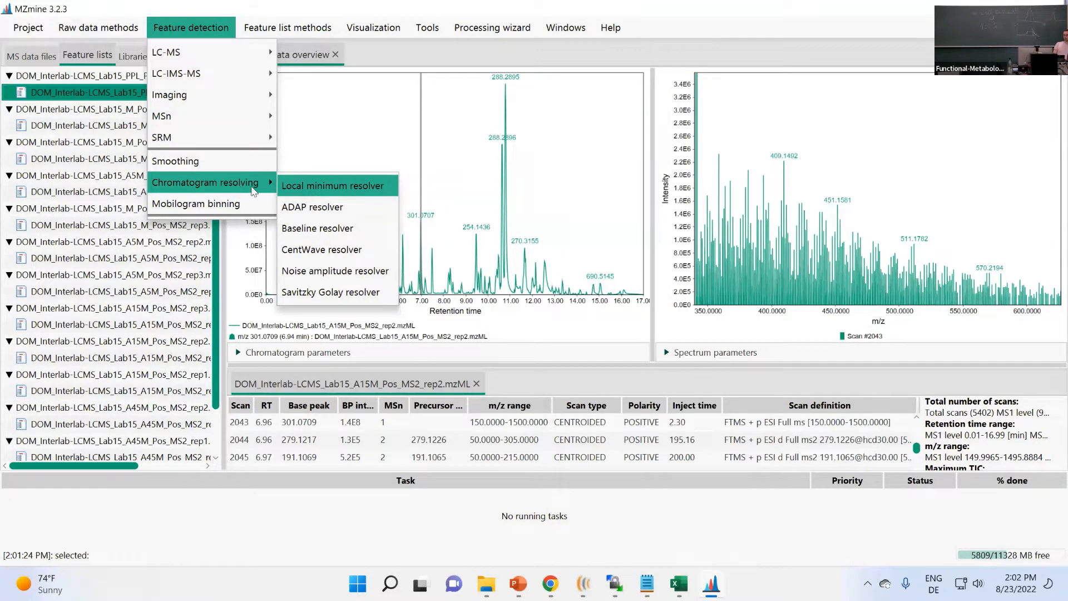
pyautogui.click(354, 192)
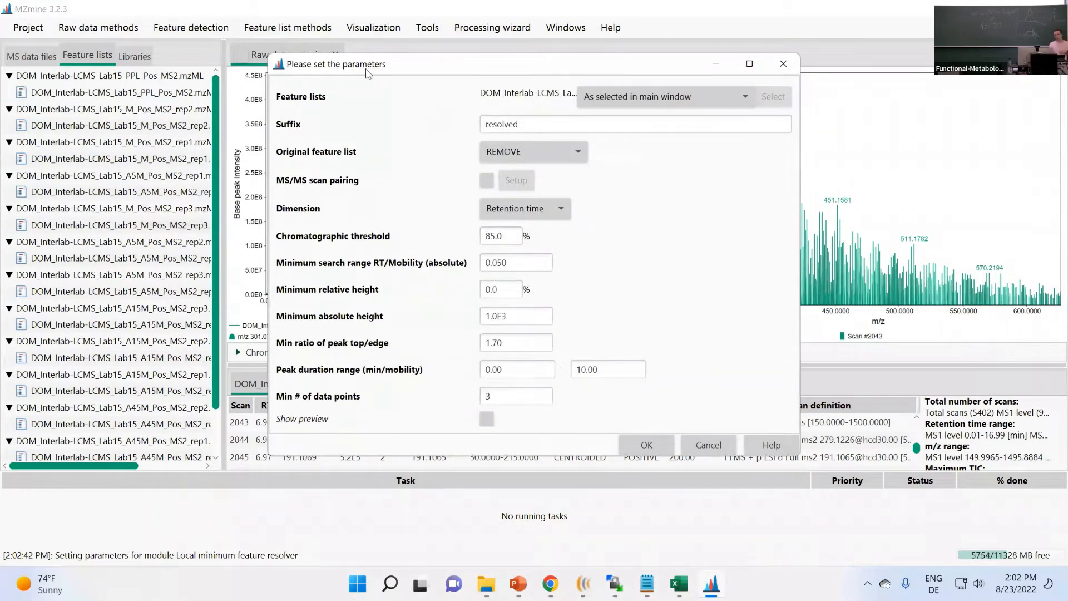
# Enlarge the resolver dialog and show its preview using the DOM_Interlab-LCMS_Lab15_A5M_Pos_MS2_rep2.mzML chromatograms
pyautogui.moveTo(366, 72); pyautogui.dragTo(156, 68)
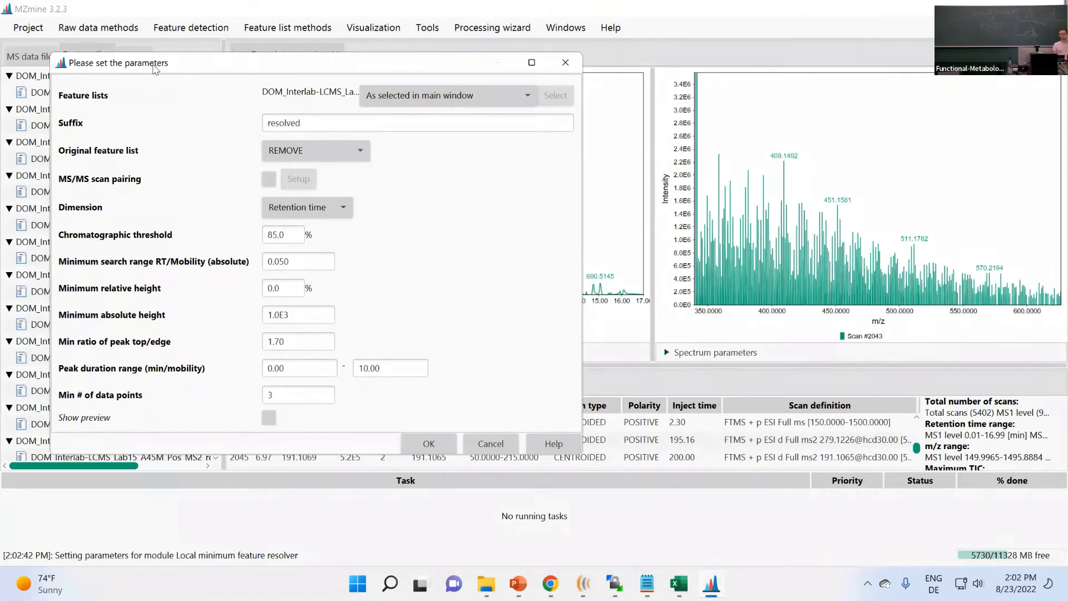
pyautogui.click(269, 418)
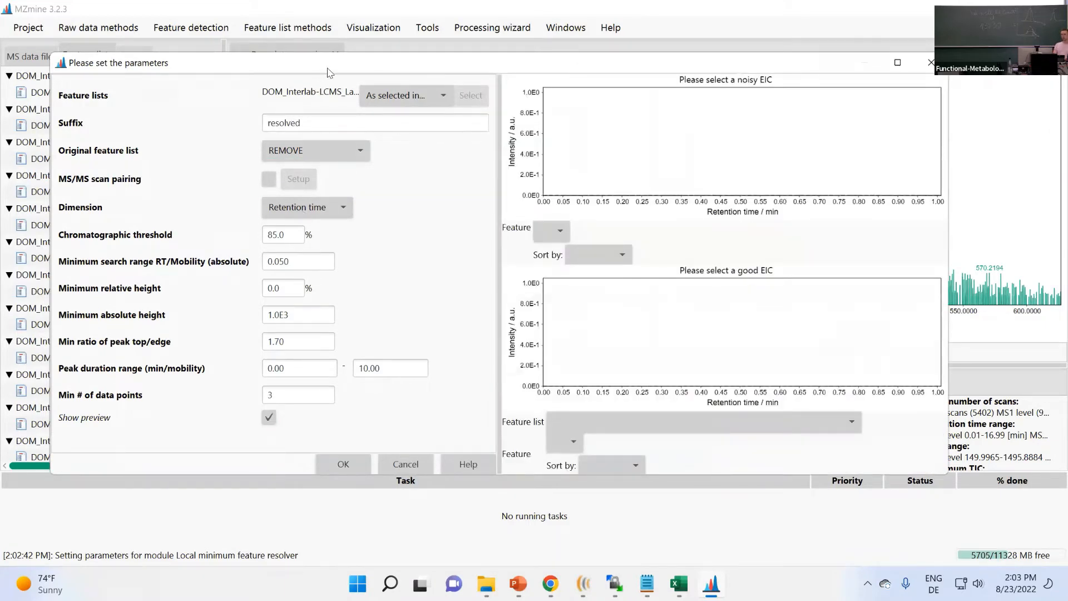
pyautogui.moveTo(328, 68); pyautogui.dragTo(307, 2)
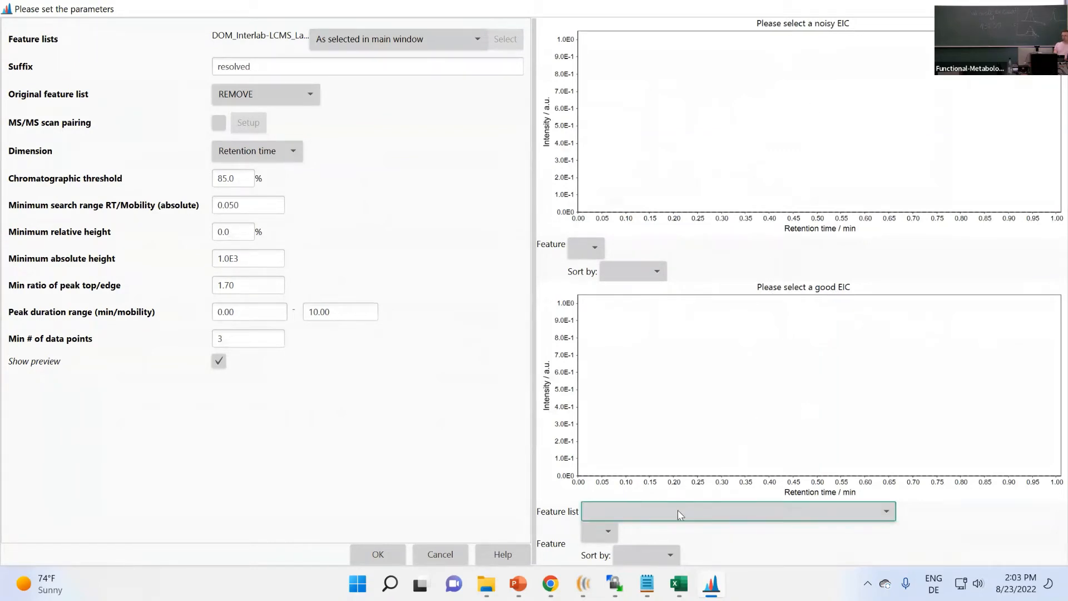
pyautogui.click(605, 511)
pyautogui.click(603, 506)
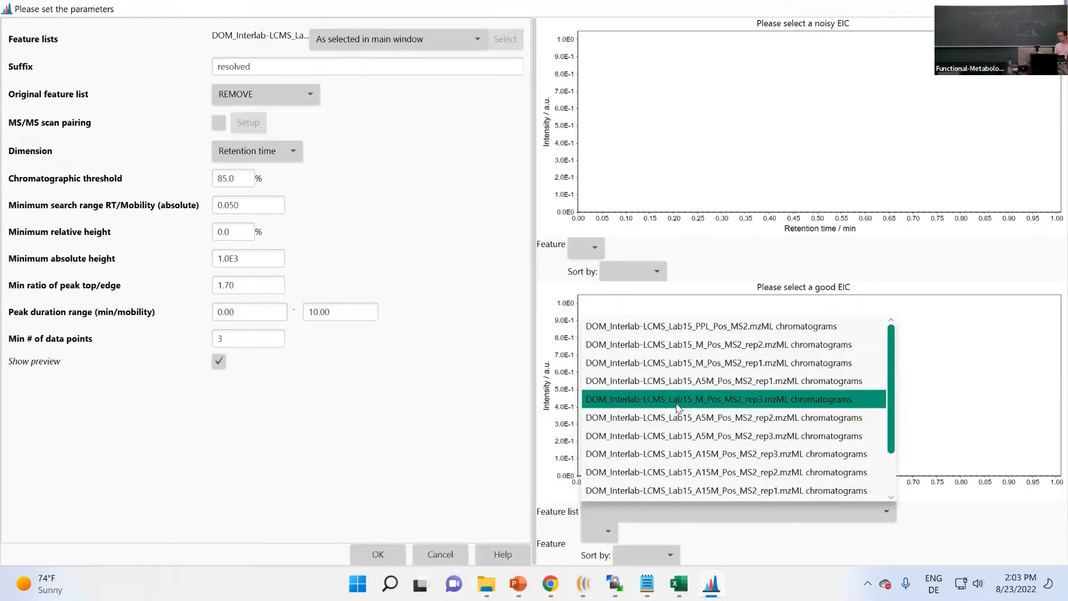
pyautogui.click(726, 418)
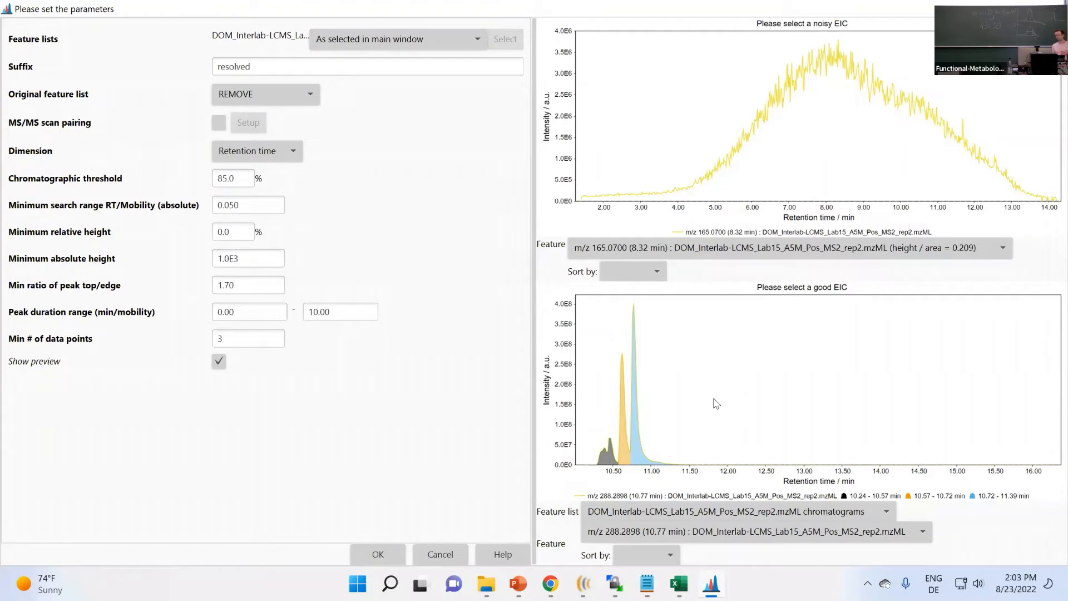
pyautogui.moveTo(685, 470); pyautogui.dragTo(813, 465)
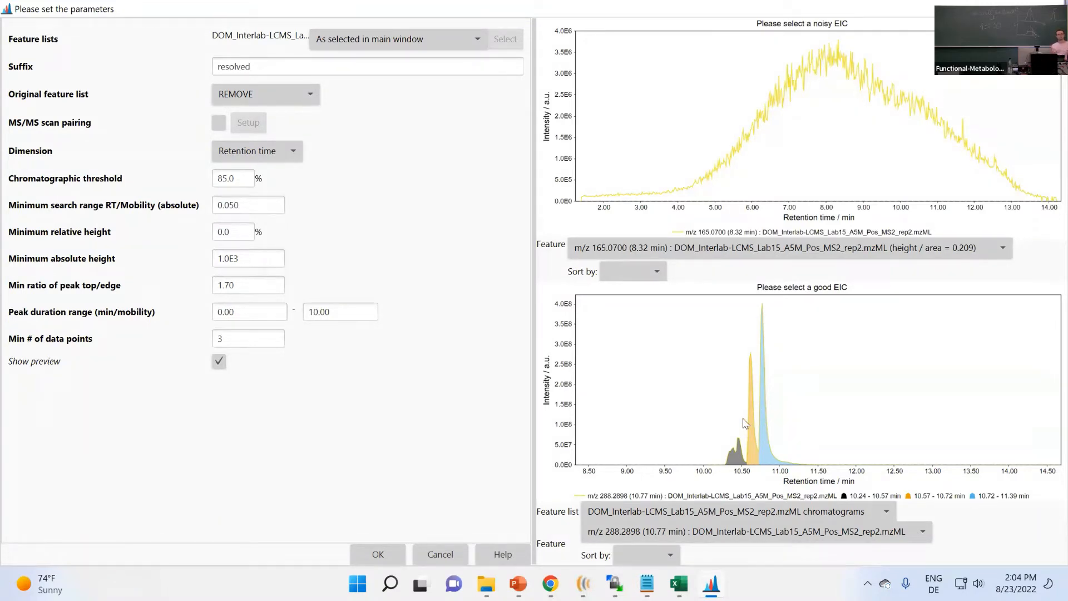
# Set the chromatographic threshold to 10 % and the minimum search range RT/Mobility to 0.001
pyautogui.doubleClick(238, 179)
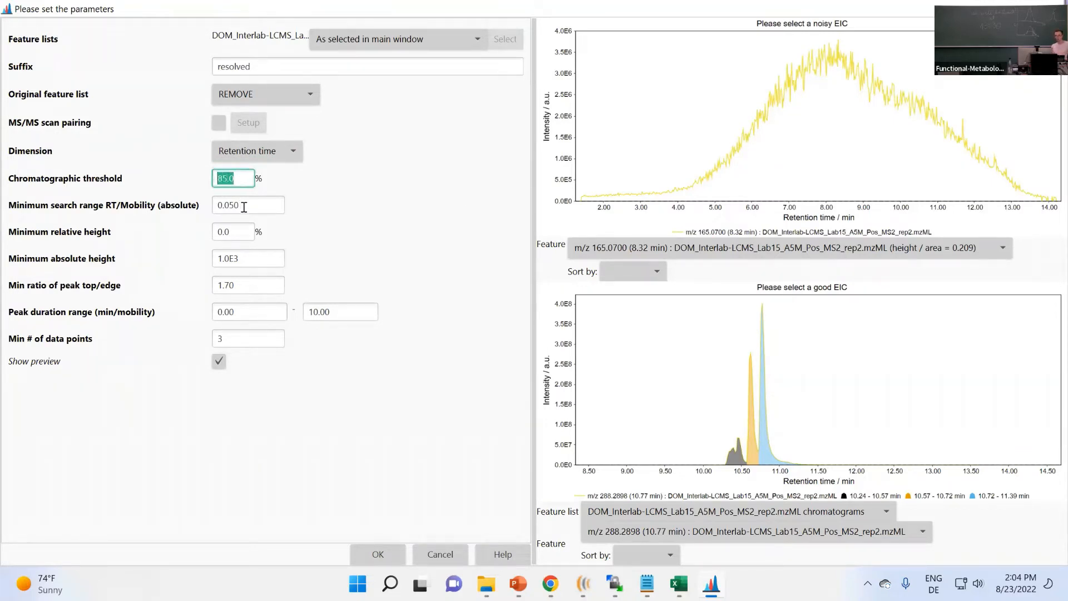
pyautogui.write('10')
pyautogui.click(243, 205)
pyautogui.press('BackSpace')
pyautogui.press('BackSpace')
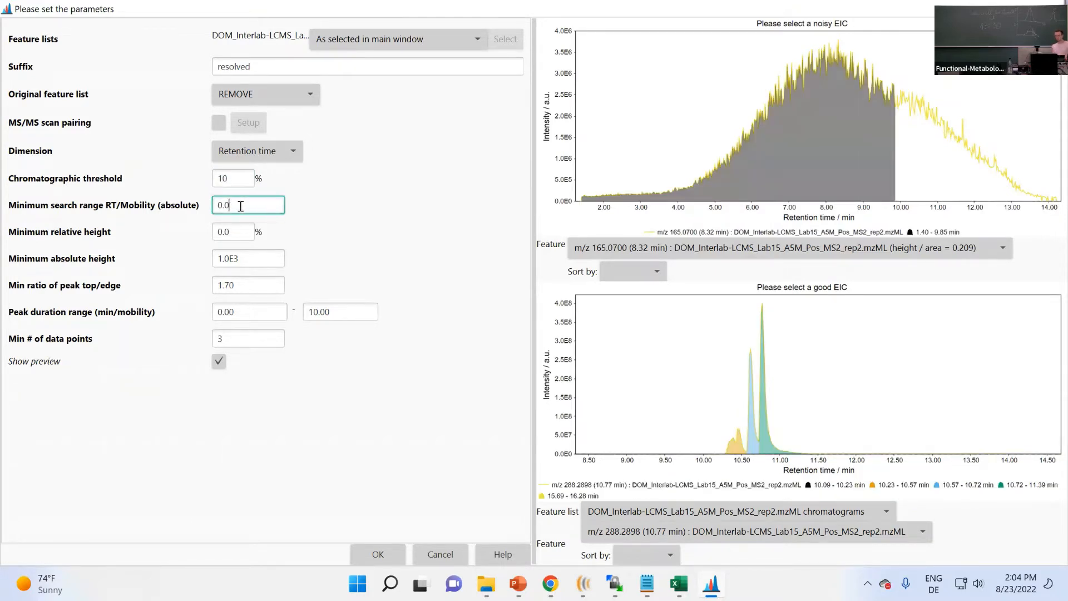
pyautogui.write('0')
pyautogui.write('1')
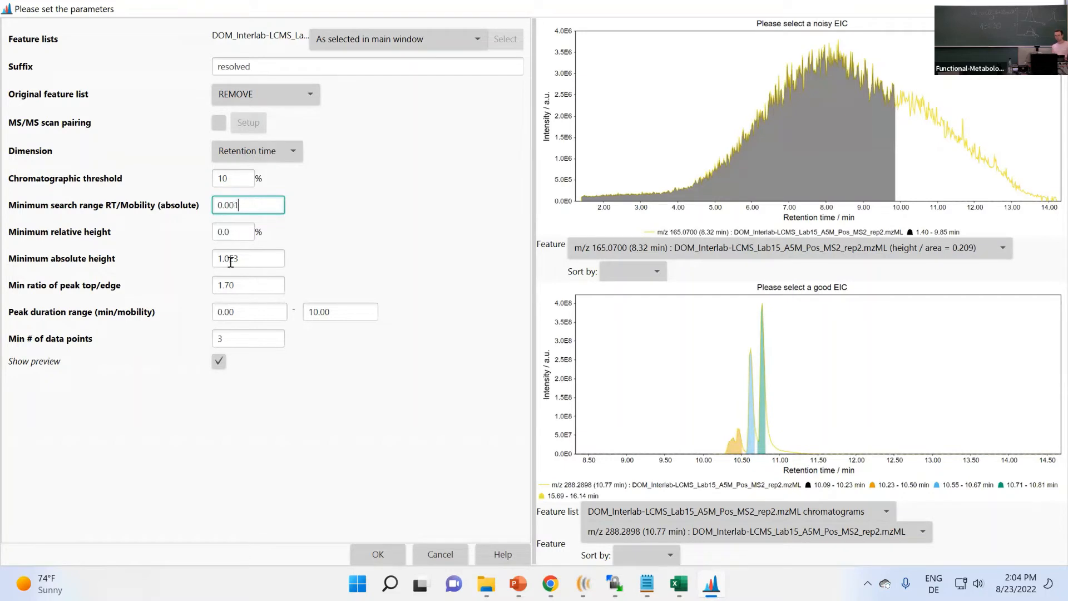
# Reduce the resolver's minimum absolute height to 3
pyautogui.click(233, 260)
pyautogui.press('BackSpace')
pyautogui.press('BackSpace')
pyautogui.press('BackSpace')
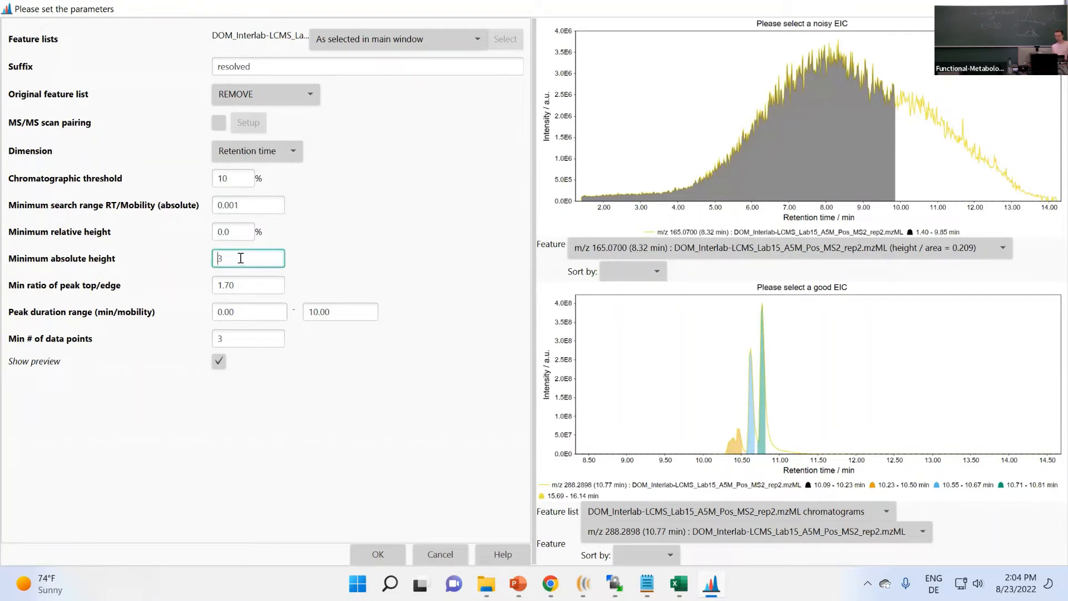
pyautogui.moveTo(244, 284); pyautogui.dragTo(201, 278)
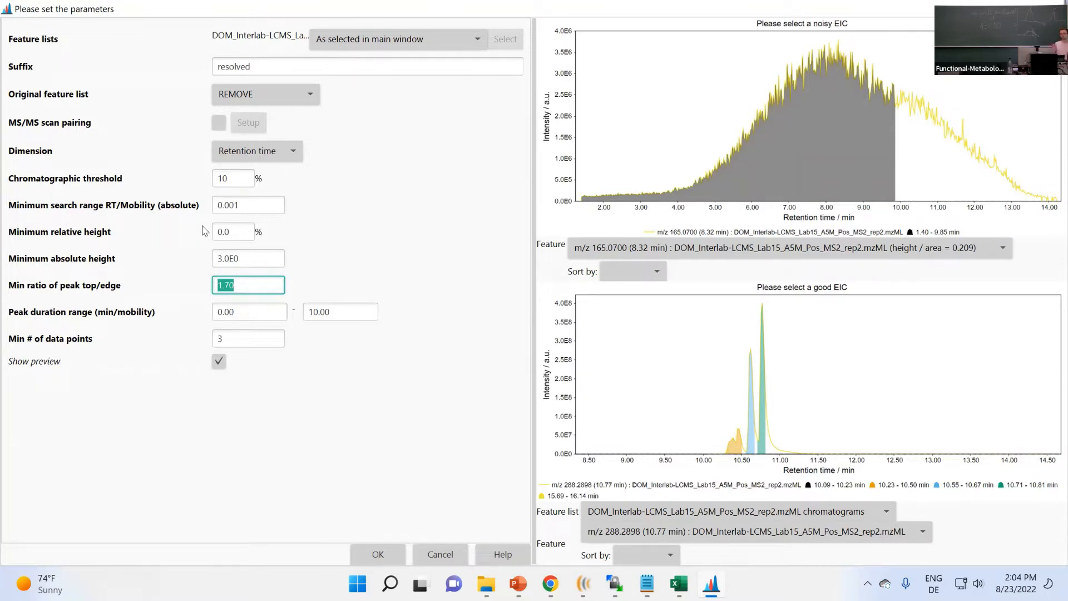
# Examine the noisy EIC's rising flank up close and try a chromatographic threshold of 50 %
pyautogui.doubleClick(223, 178)
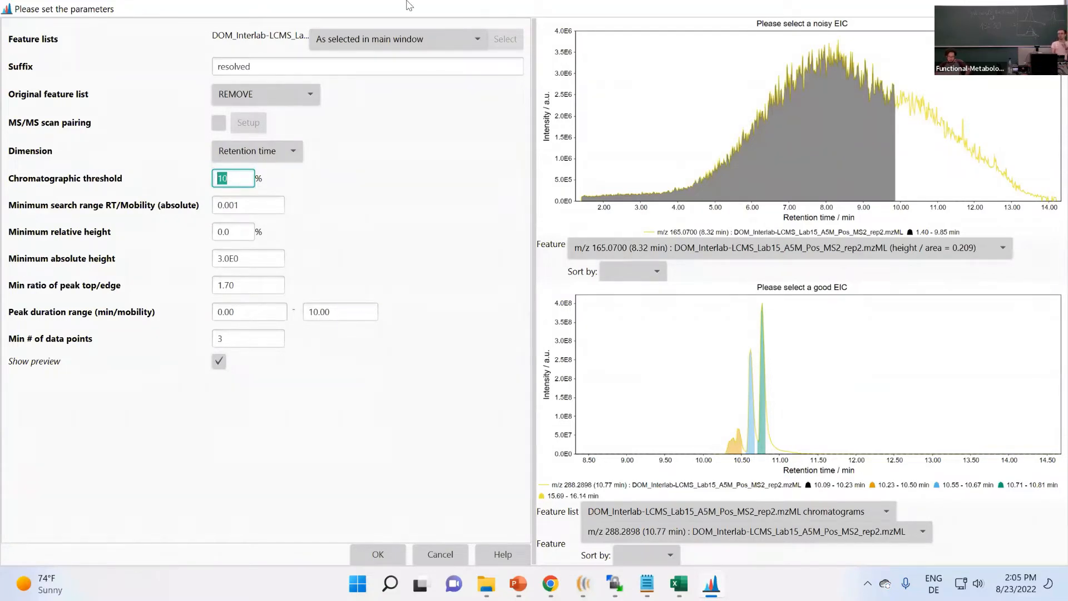
pyautogui.moveTo(700, 124); pyautogui.dragTo(743, 201)
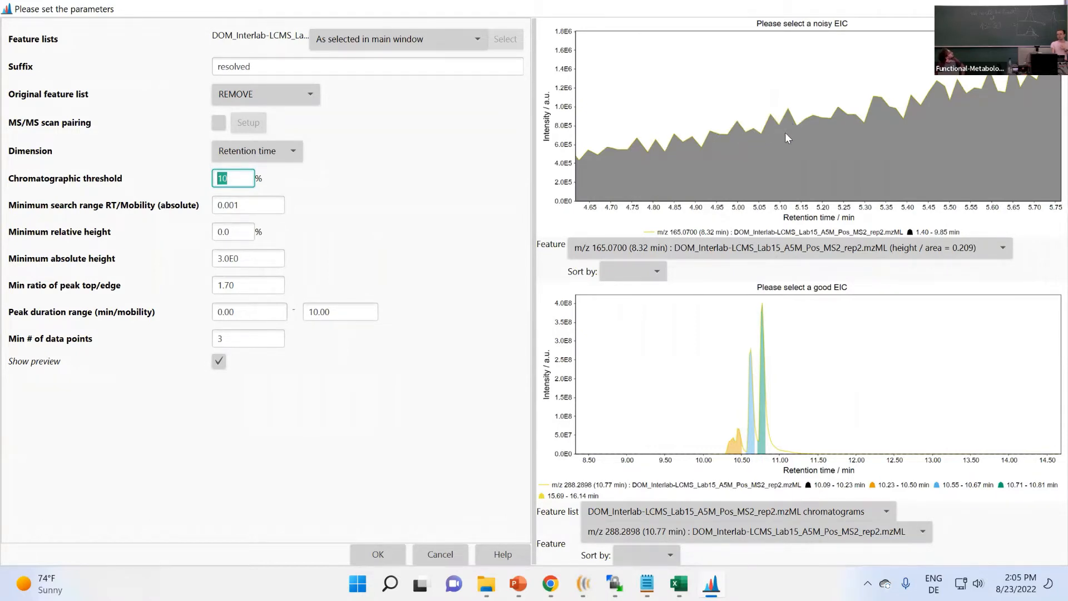
pyautogui.moveTo(786, 132); pyautogui.dragTo(819, 79)
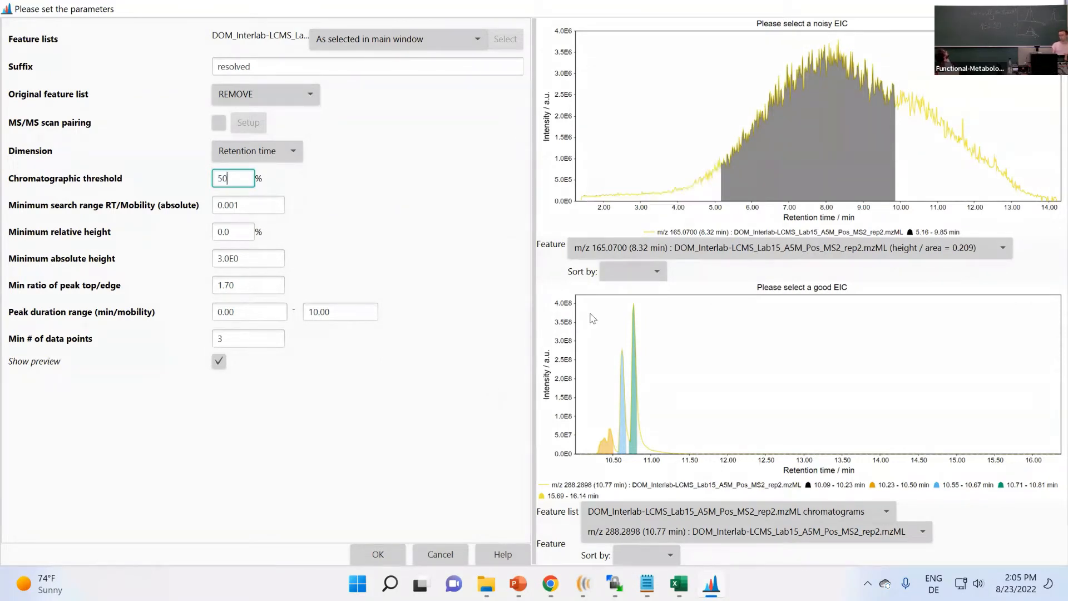
# Try a chromatographic threshold of 98 % and inspect the resolved peaks in the good EIC
pyautogui.click(243, 203)
pyautogui.click(242, 177)
pyautogui.press('BackSpace')
pyautogui.write('85')
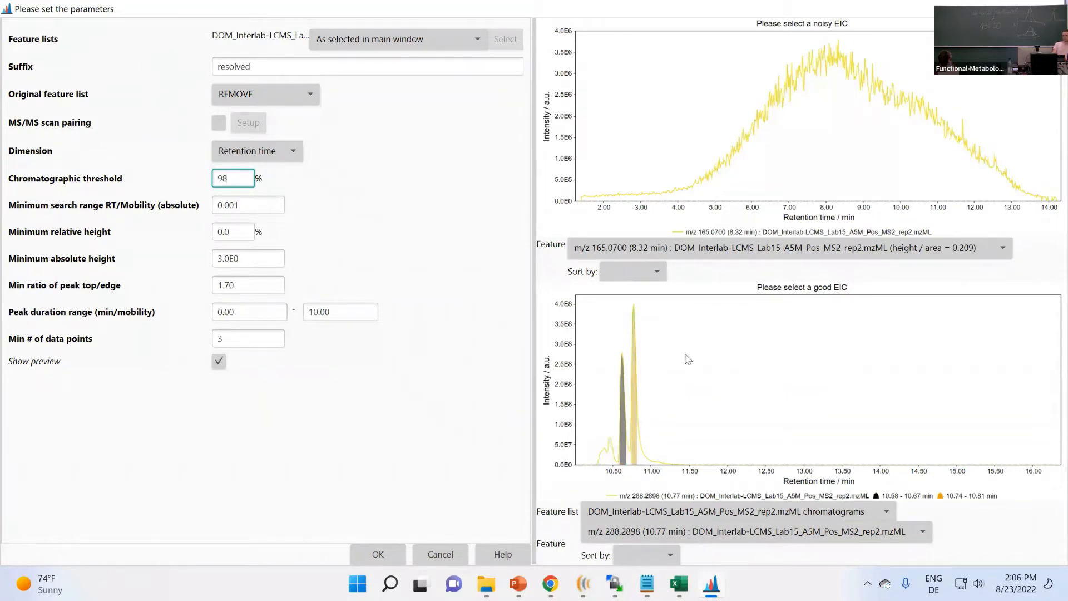
pyautogui.moveTo(612, 455); pyautogui.dragTo(667, 459)
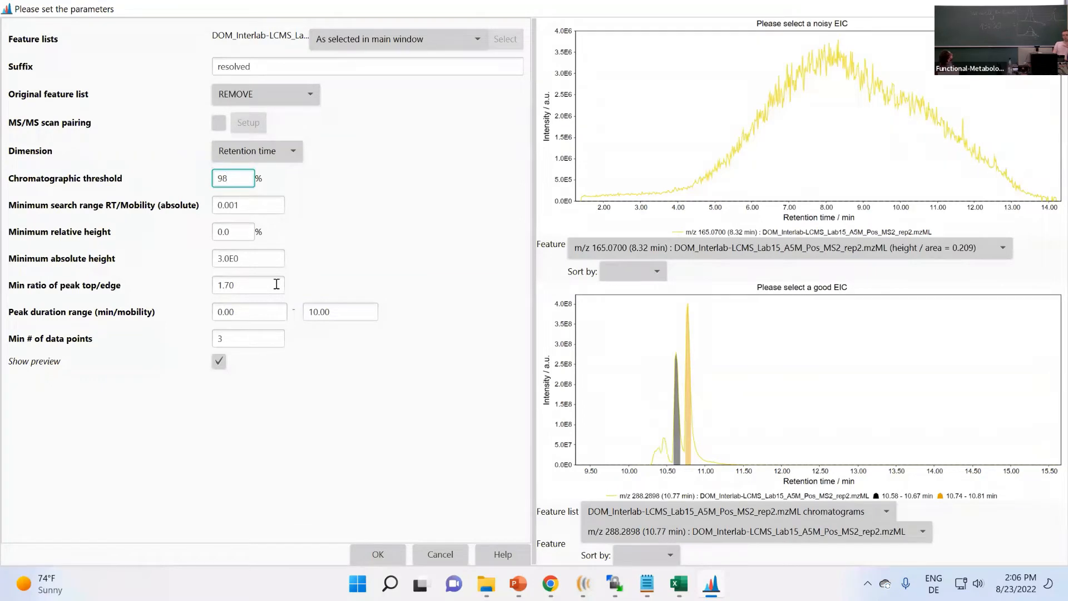
# Try chromatographic thresholds of 70 % and 60 % on the previewed EICs
pyautogui.doubleClick(251, 178)
pyautogui.press('BackSpace')
pyautogui.hotkey('ctrl', 'a')
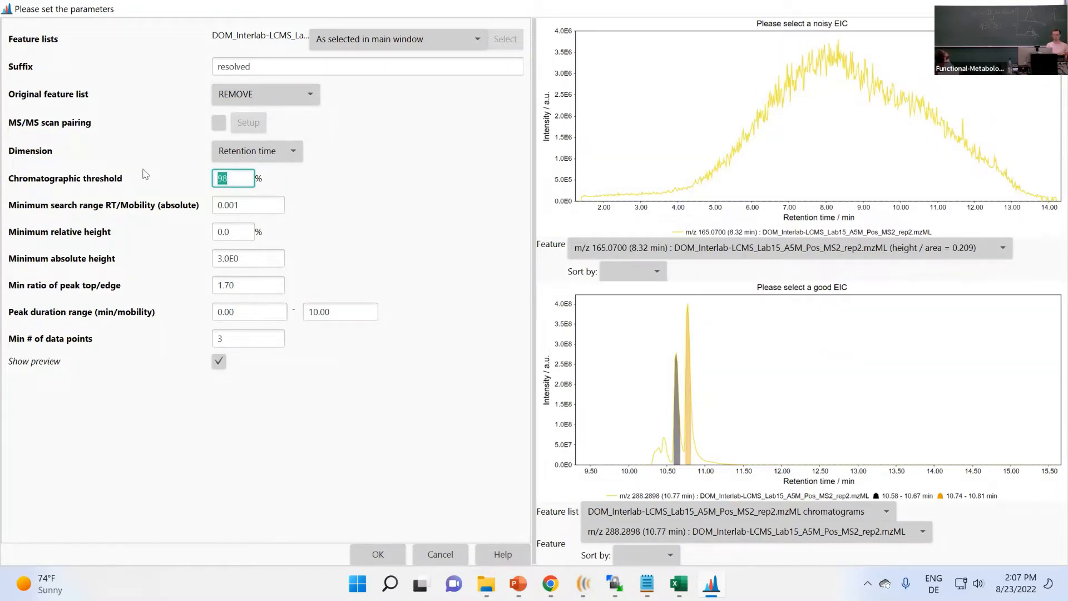
pyautogui.write('70')
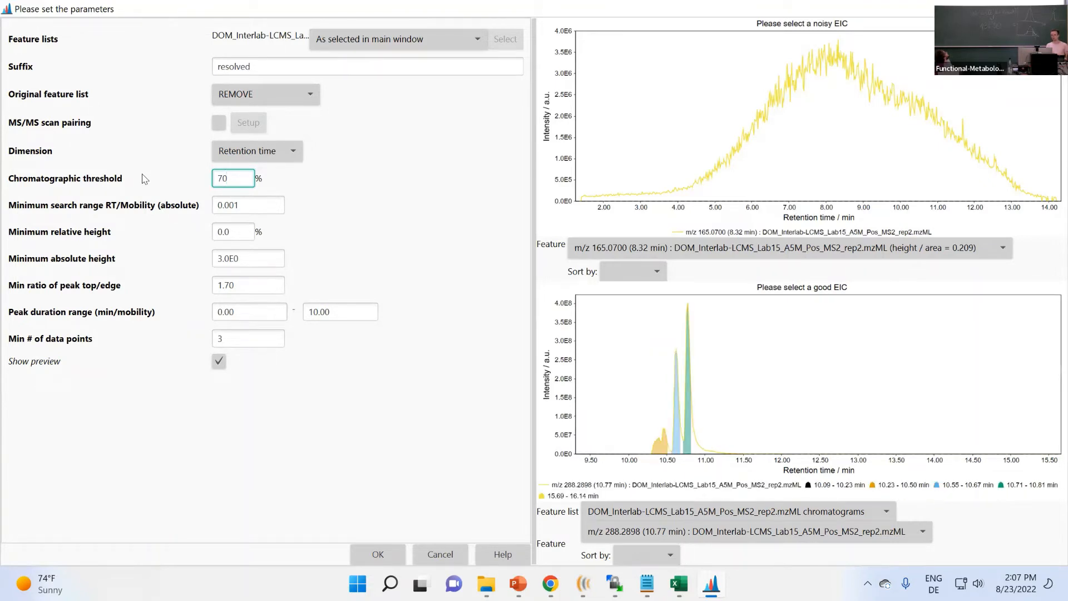
pyautogui.press('BackSpace')
pyautogui.press('BackSpace')
pyautogui.write('60')
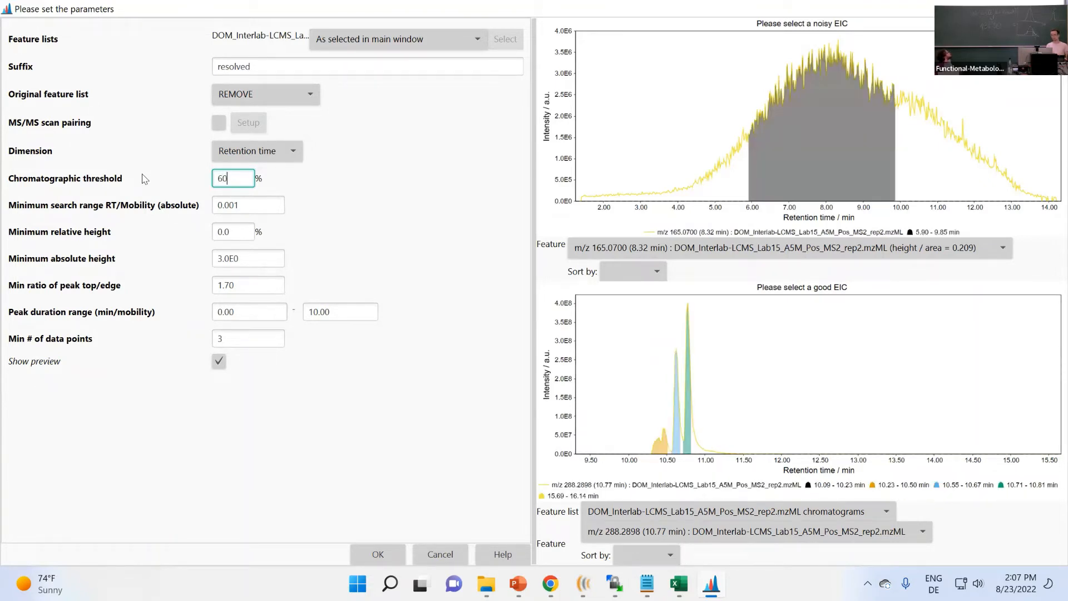
# Set the minimum ratio of peak top/edge to 1.2
pyautogui.doubleClick(255, 285)
pyautogui.write('1')
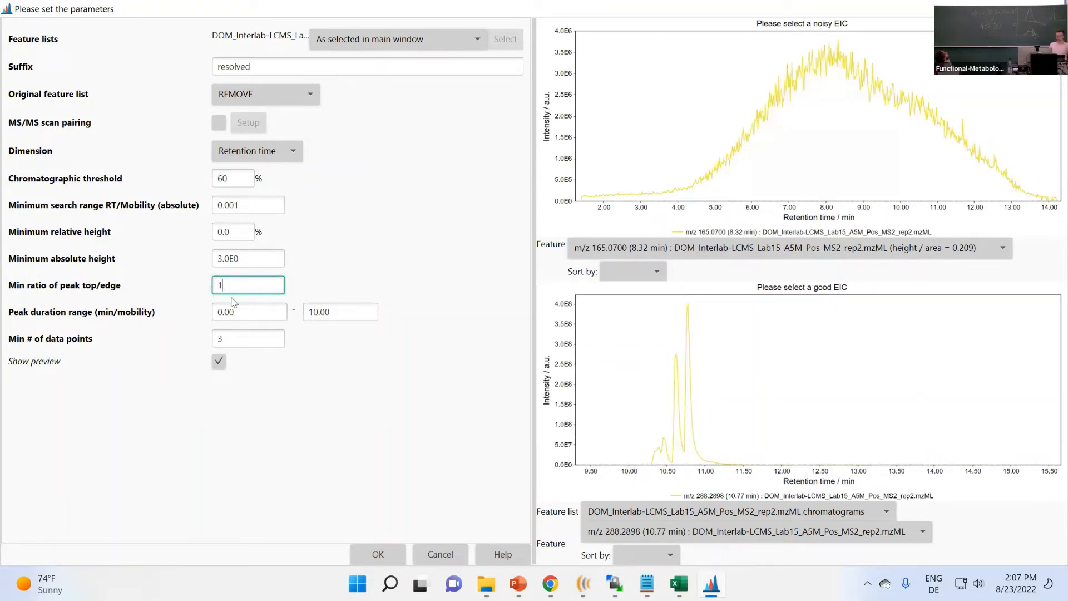
pyautogui.write('.2')
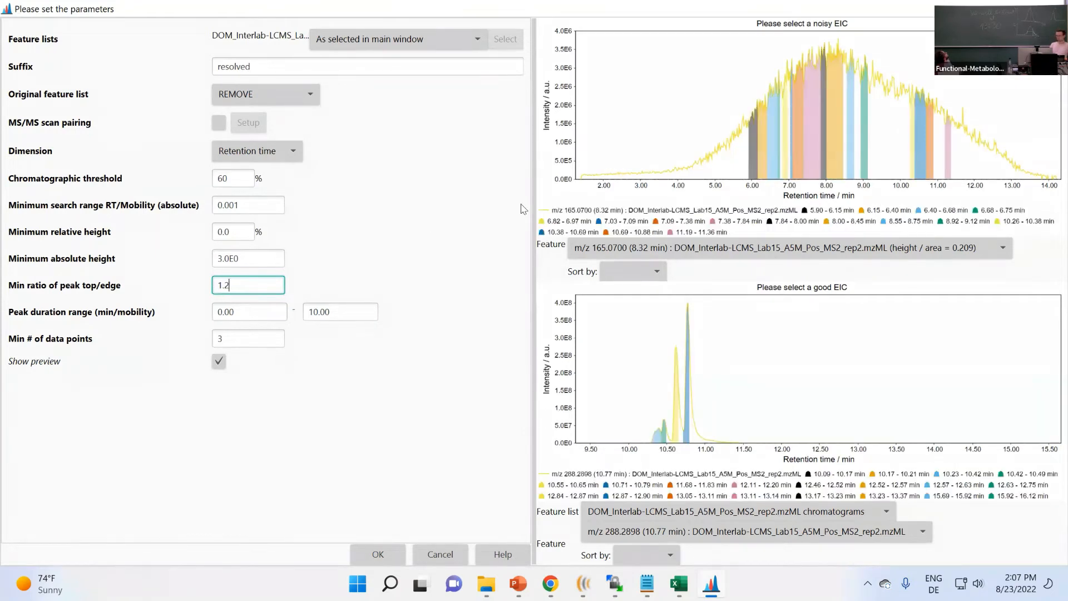
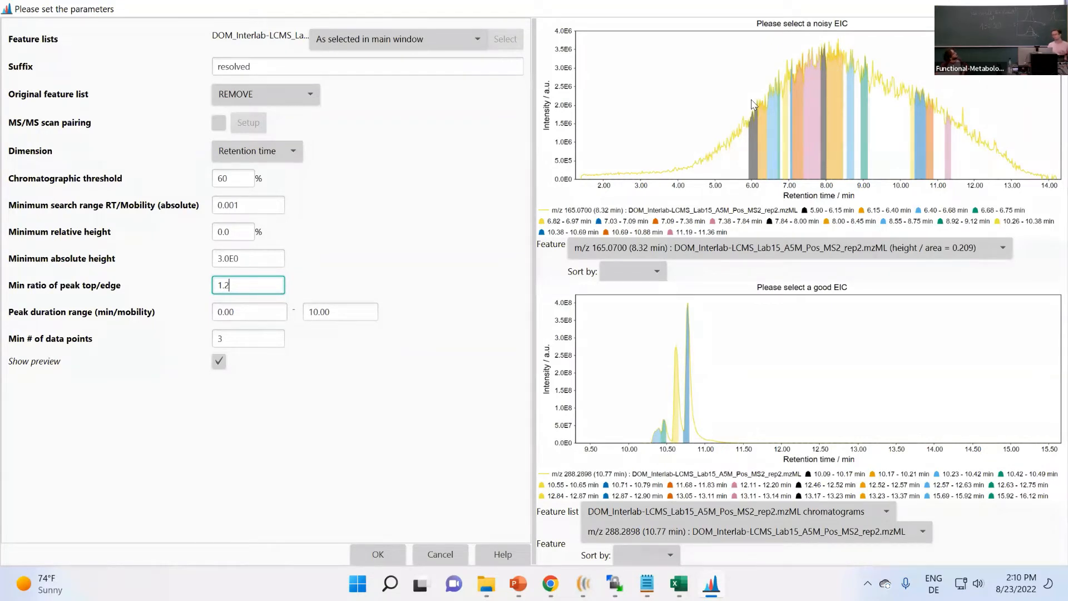
# Set the chromatographic threshold to 85 %
pyautogui.moveTo(225, 178); pyautogui.dragTo(196, 177)
pyautogui.write('85')
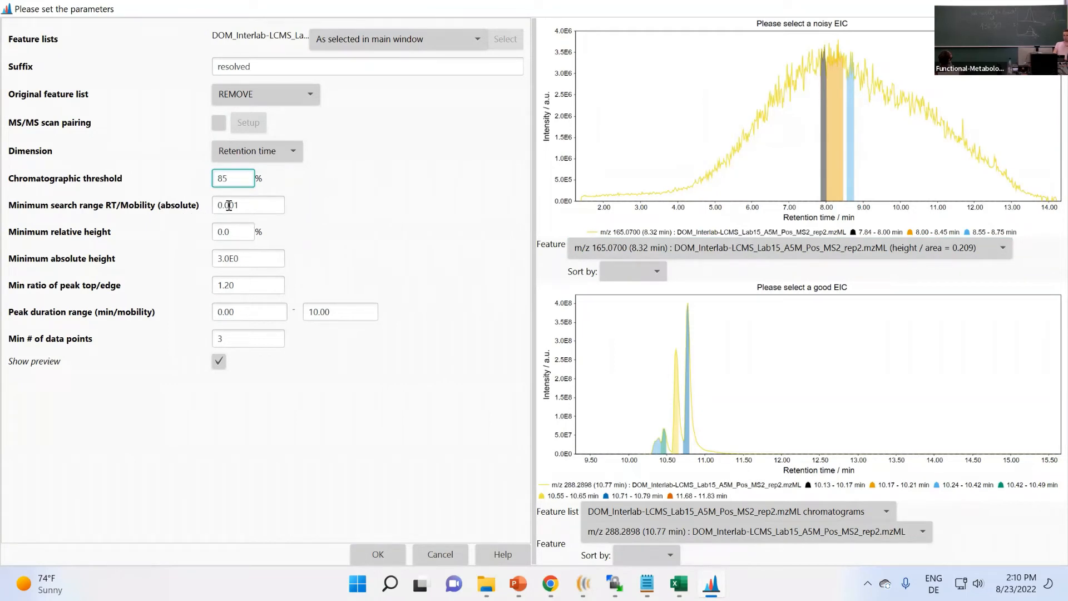
# Try a minimum RT/mobility search range of 0.05 and return it to 0.001
pyautogui.moveTo(228, 206); pyautogui.dragTo(254, 203)
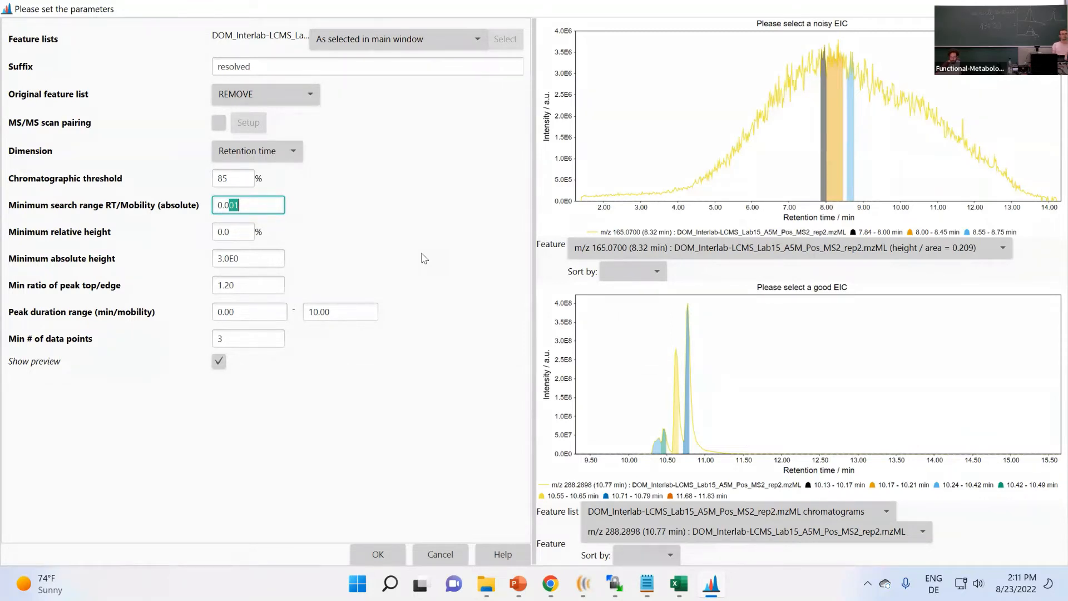
pyautogui.write('5')
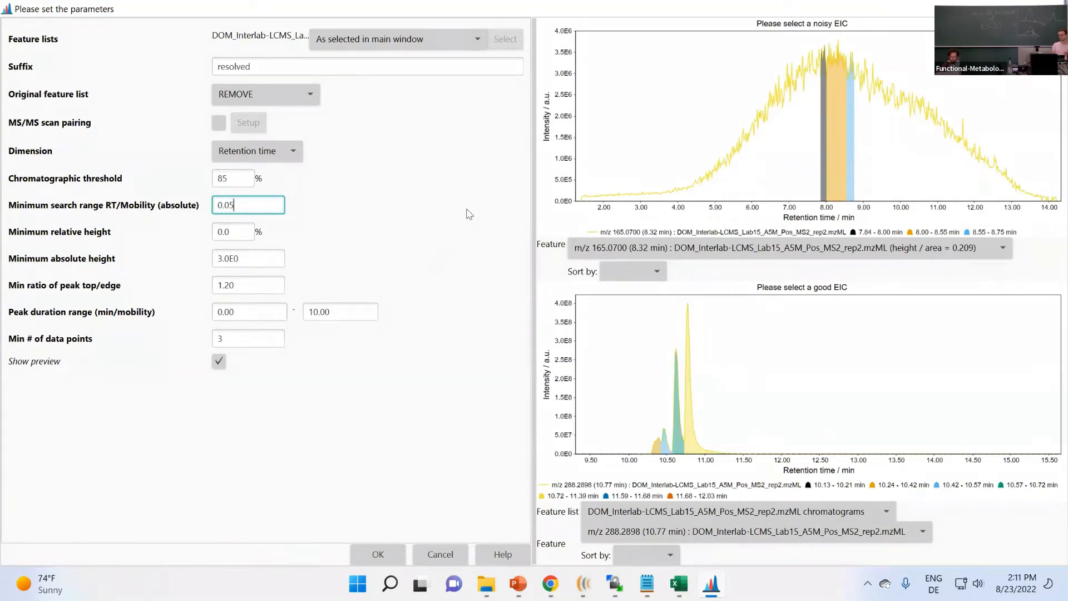
pyautogui.click(242, 231)
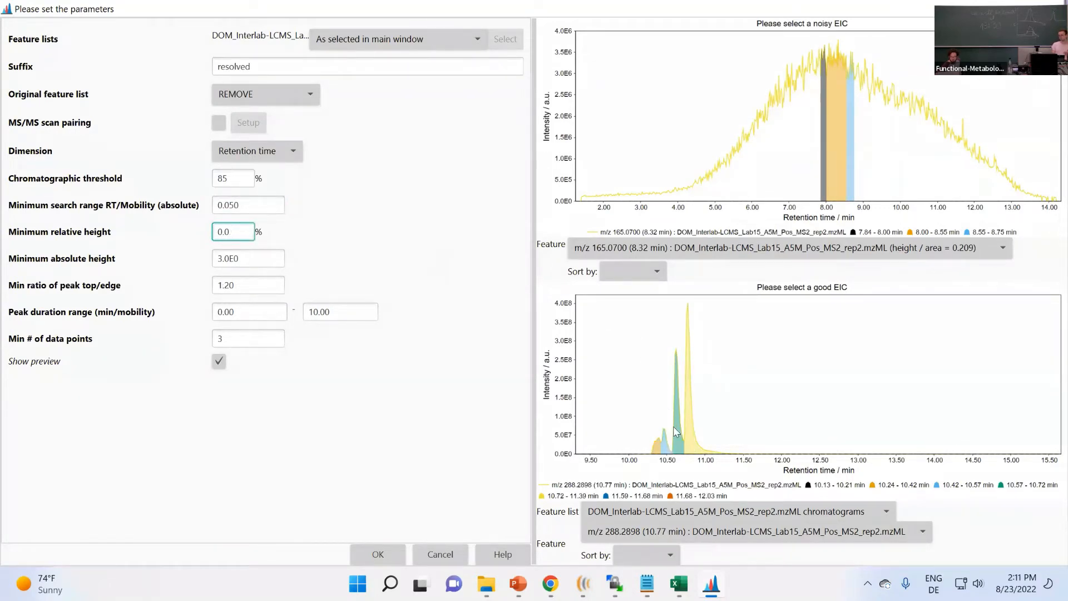
pyautogui.click(254, 206)
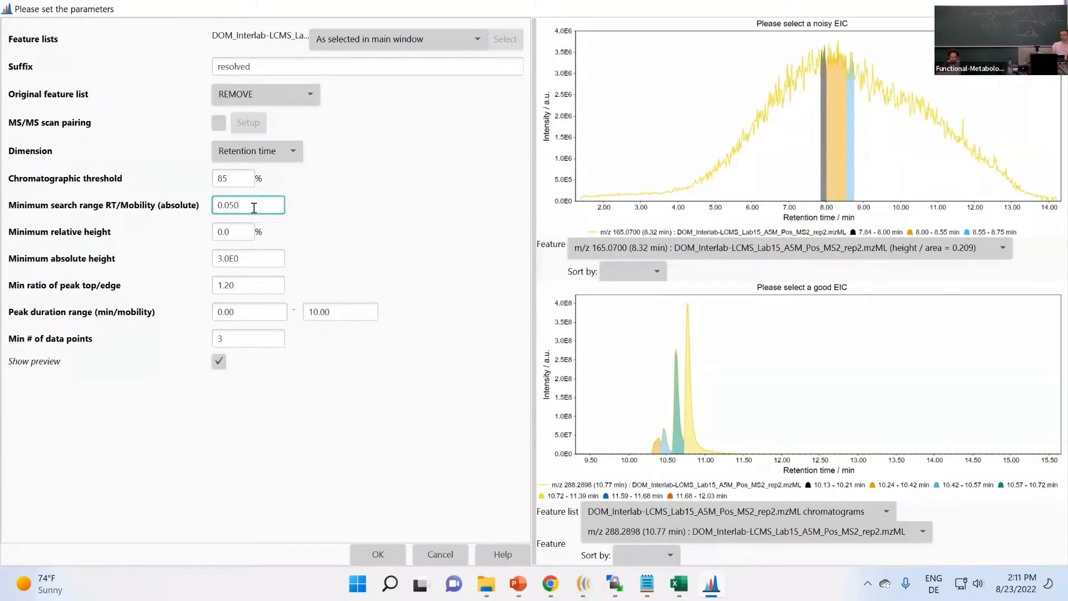
pyautogui.press('BackSpace')
pyautogui.press('BackSpace')
pyautogui.write('01')
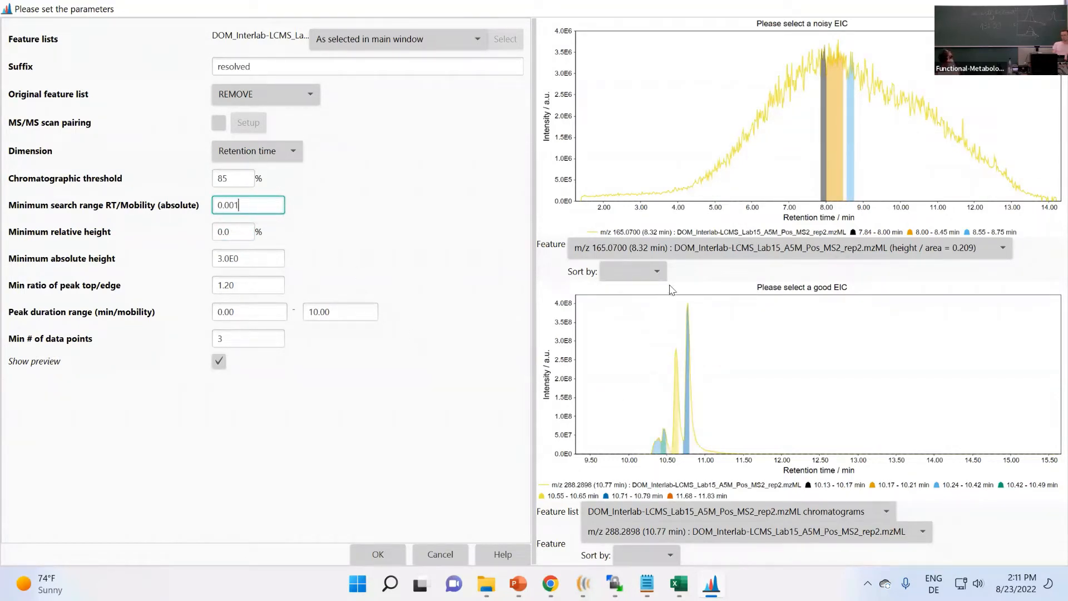
# Set the minimum RT/mobility search range to 0.05 and compare the resolved peaks in the good EIC around 10.30–11.15 min
pyautogui.moveTo(649, 305); pyautogui.dragTo(717, 527)
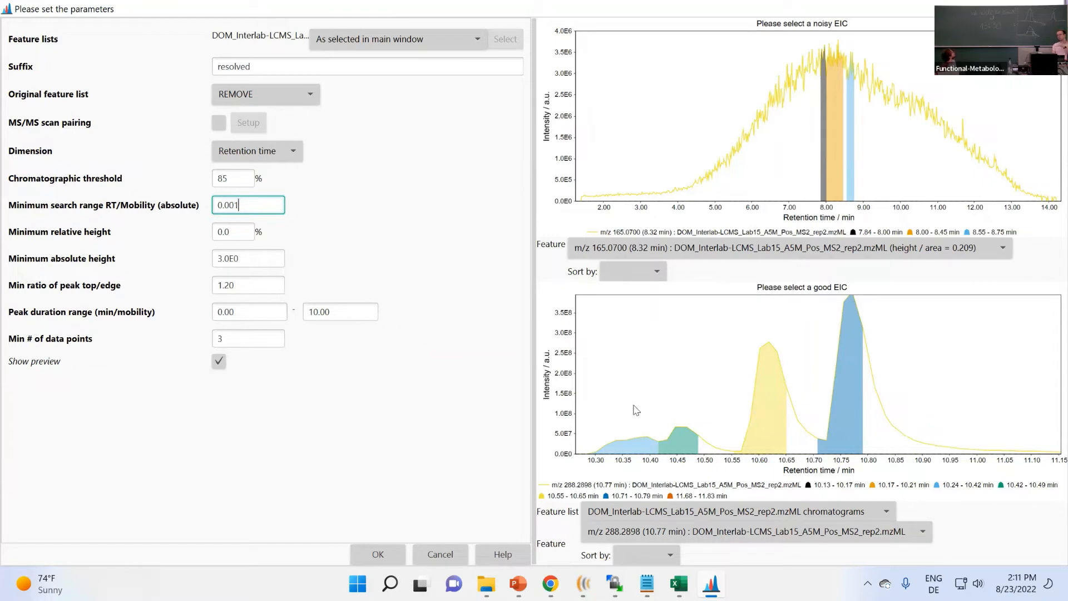
pyautogui.press('BackSpace')
pyautogui.press('BackSpace')
pyautogui.write('5')
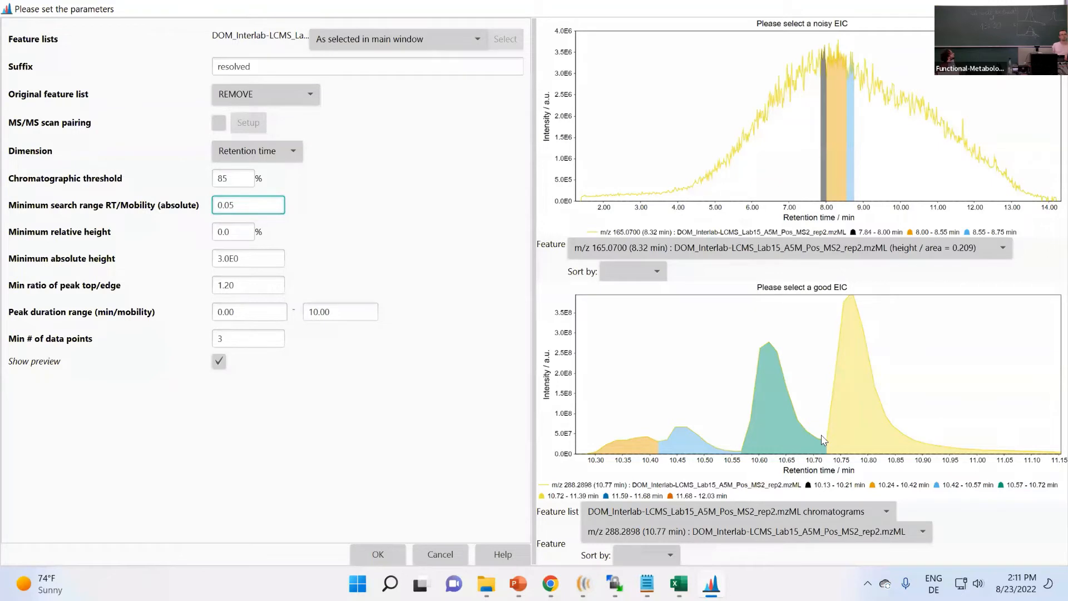
pyautogui.moveTo(1016, 346); pyautogui.dragTo(820, 381)
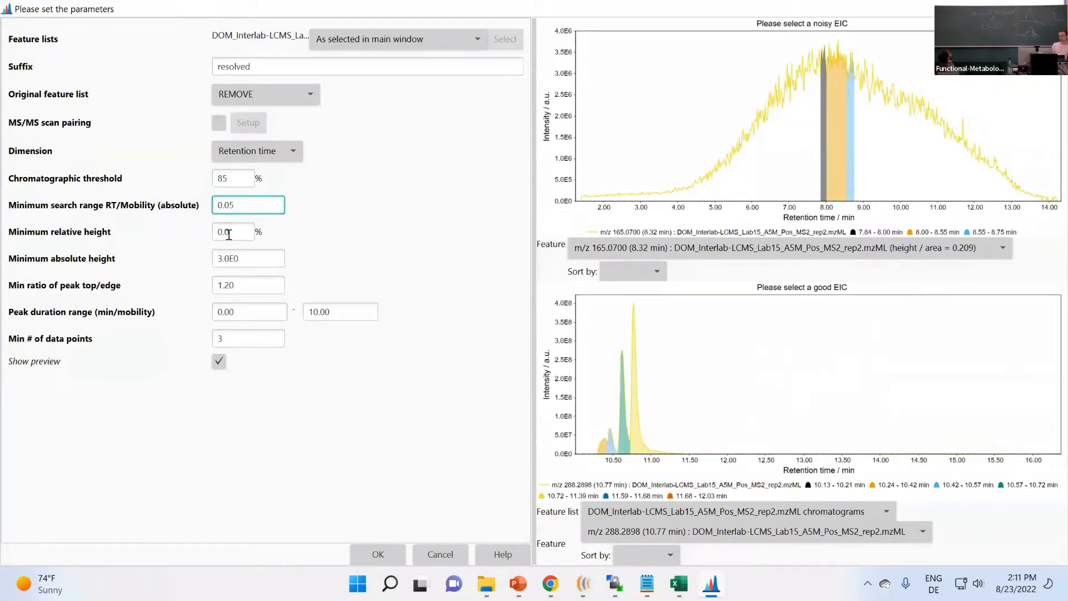
# Set the minimum absolute height to 5.0E5
pyautogui.press('Tab')
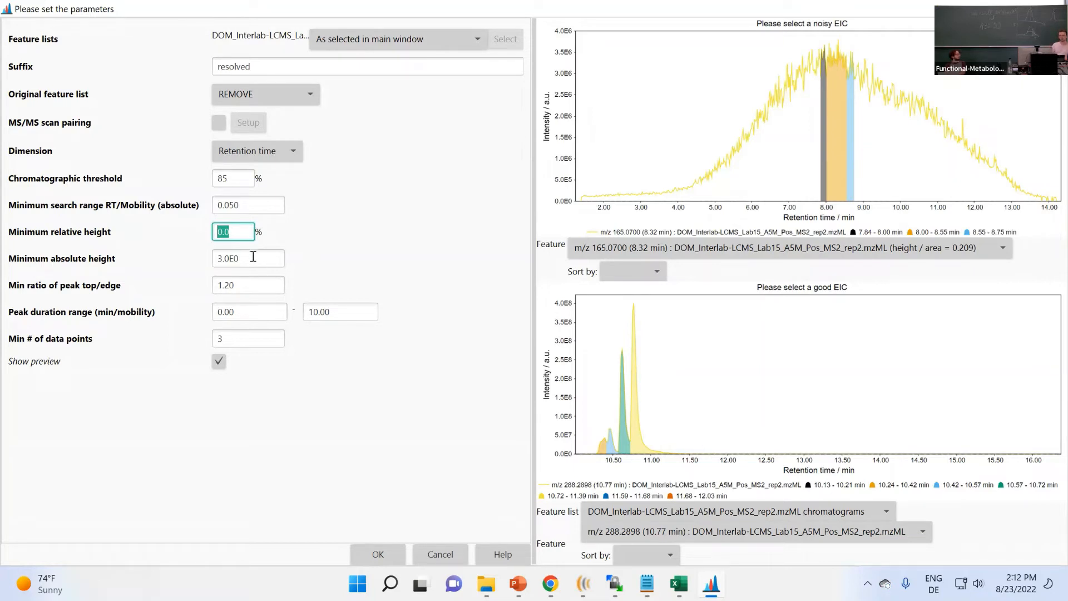
pyautogui.press('Tab')
pyautogui.write('50')
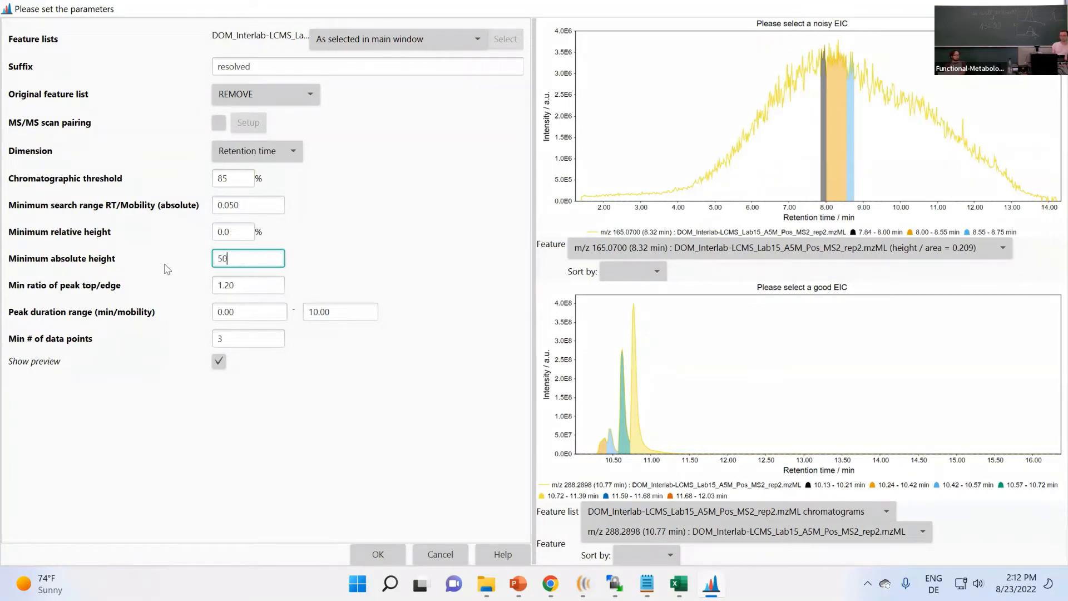
pyautogui.write('E5')
pyautogui.click(241, 284)
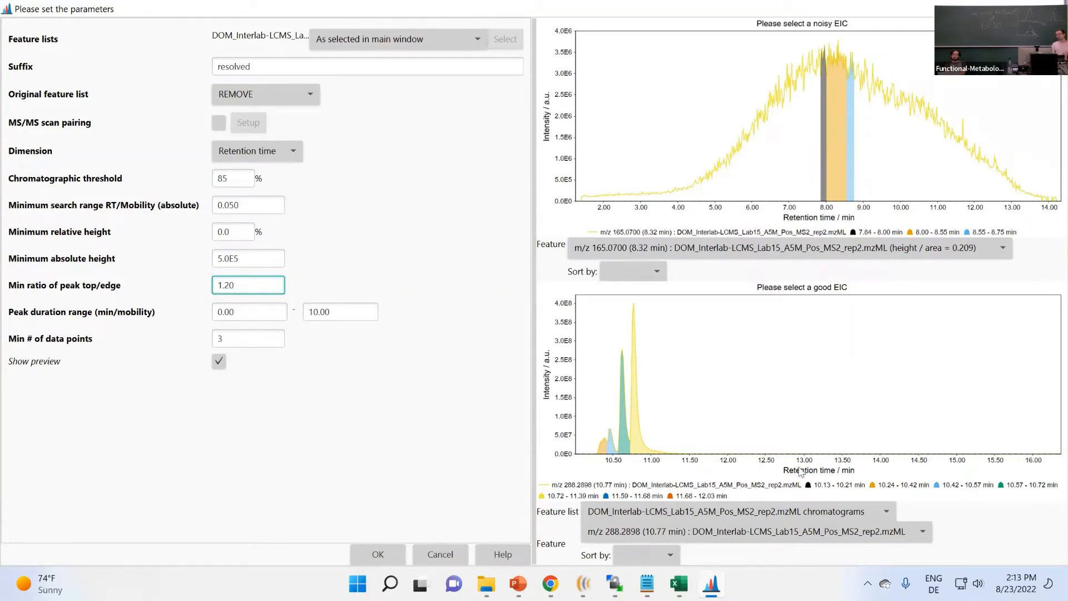
# Examine the tops and edges of the resolved peaks in the good EIC and the noisy EIC
pyautogui.moveTo(615, 461); pyautogui.dragTo(985, 445)
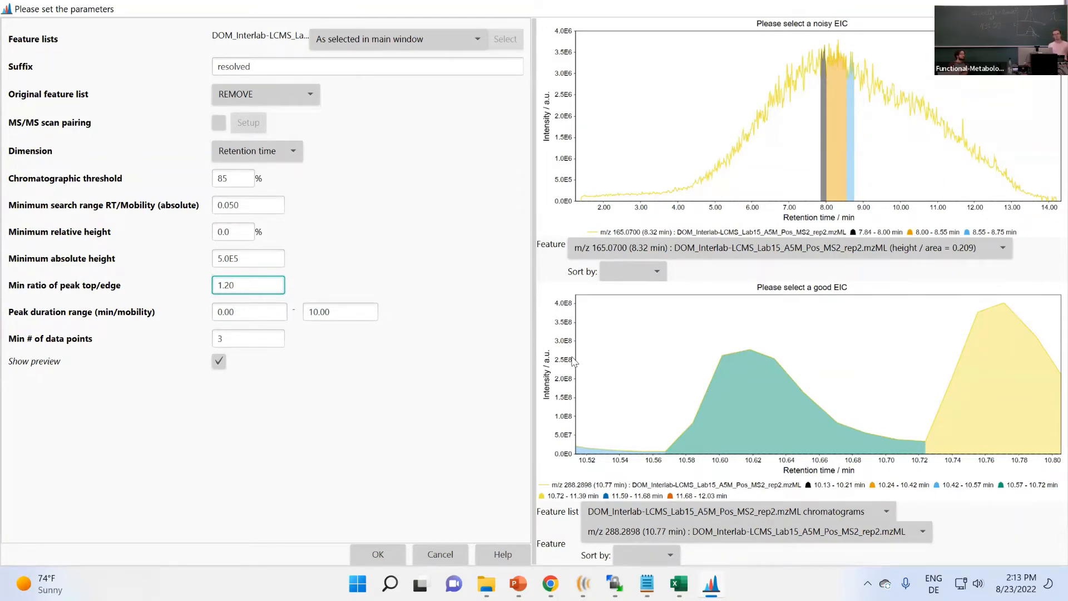
pyautogui.hotkey('ctrl', 'a')
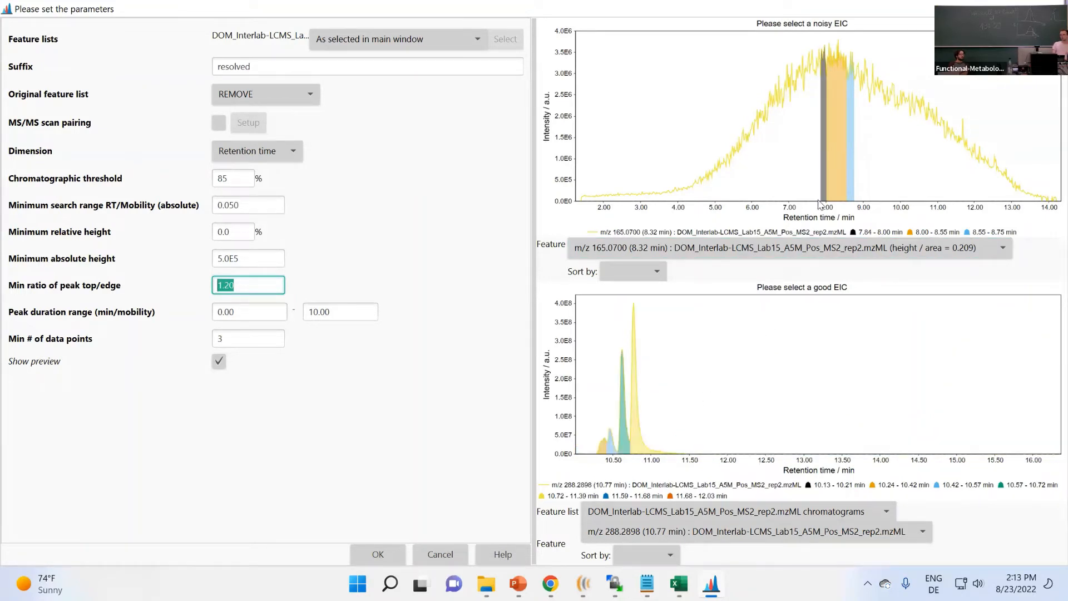
pyautogui.moveTo(794, 210); pyautogui.dragTo(734, 214)
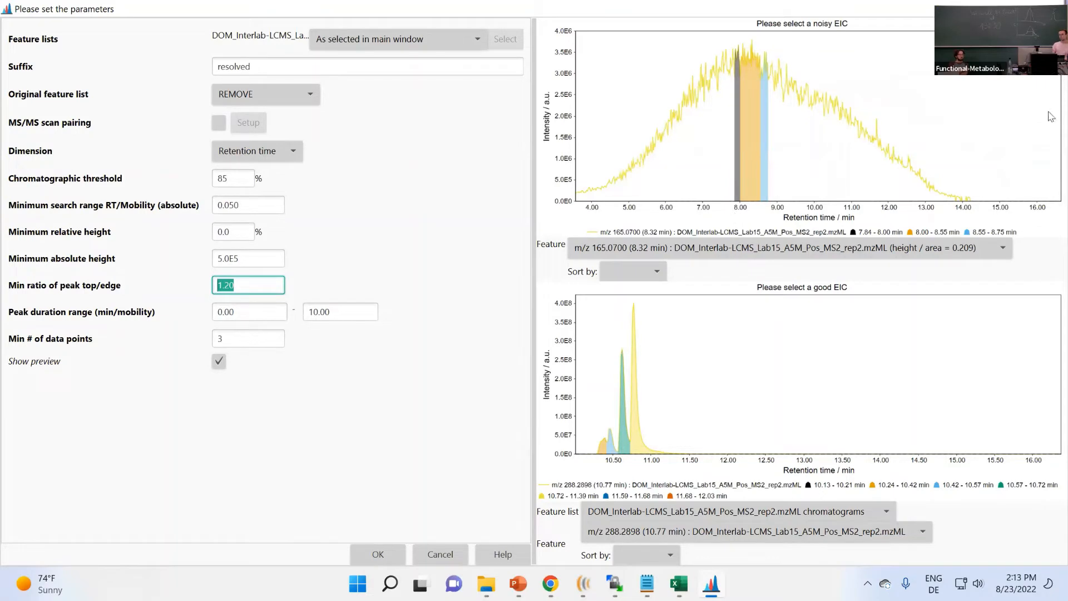
pyautogui.scroll(5, 732, 211)
pyautogui.moveTo(906, 219); pyautogui.dragTo(990, 217)
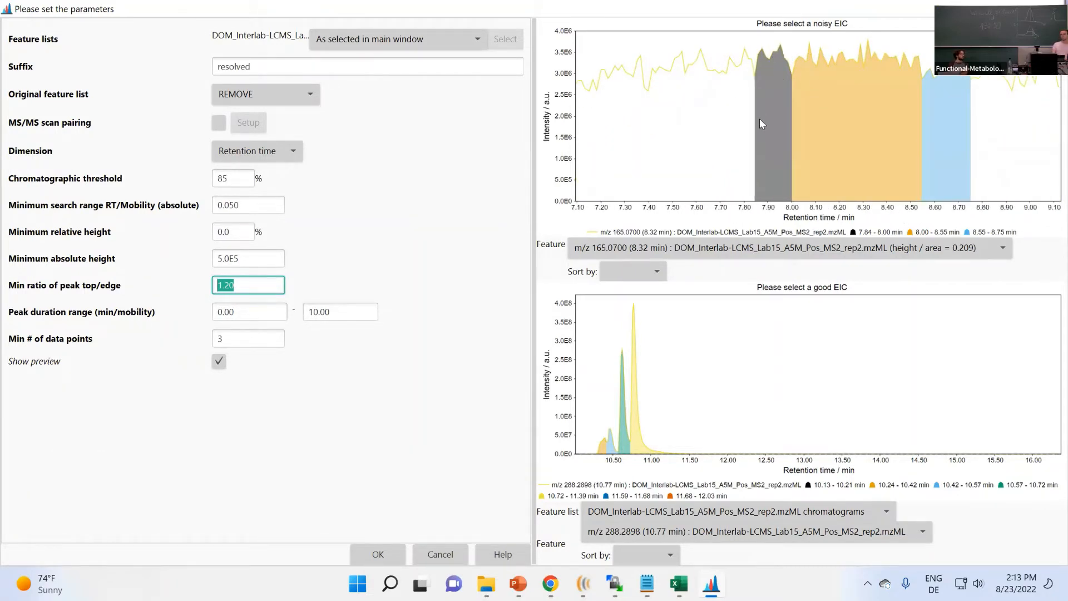
pyautogui.click(248, 287)
pyautogui.click(826, 67)
pyautogui.moveTo(820, 82); pyautogui.dragTo(692, 188)
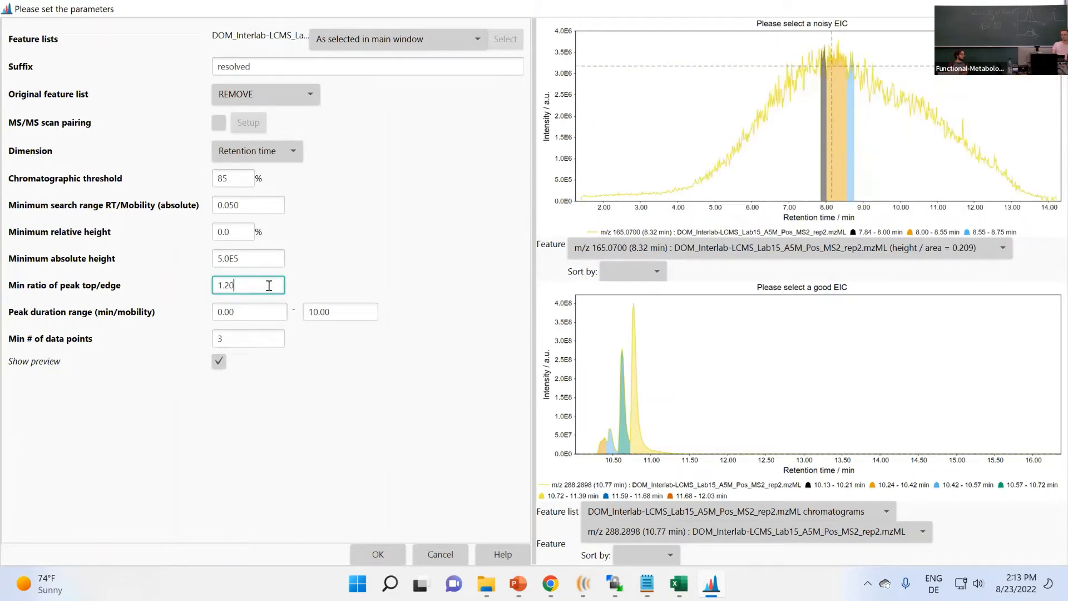
# Set the minimum ratio of peak top/edge to 2
pyautogui.moveTo(269, 285); pyautogui.dragTo(136, 285)
pyautogui.write('2')
pyautogui.click(234, 312)
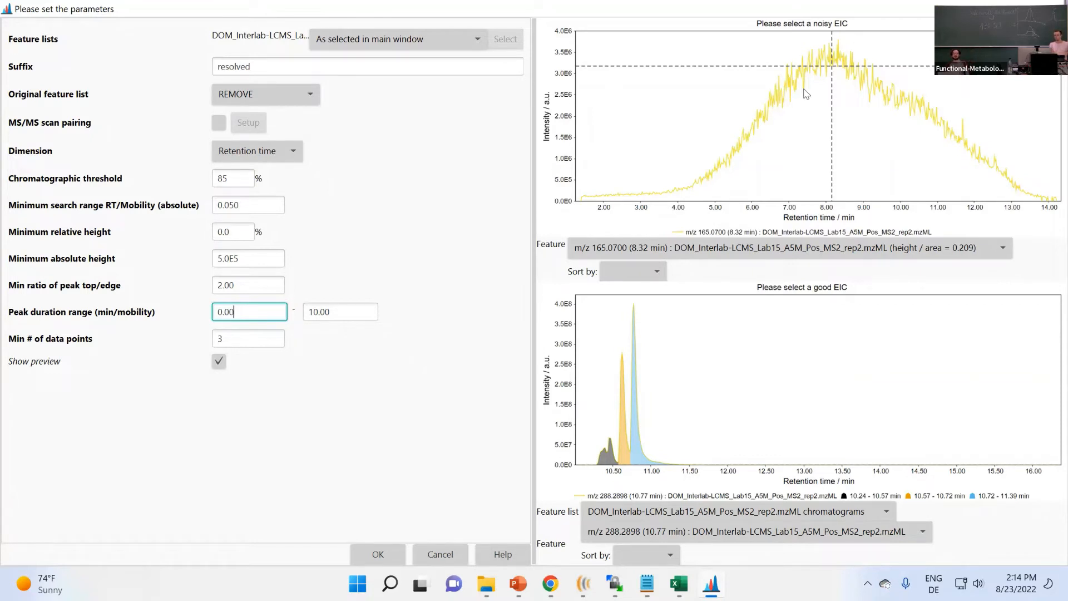
# Try a maximum peak duration of 1 min and return it to 10 min
pyautogui.press('Tab')
pyautogui.write('1')
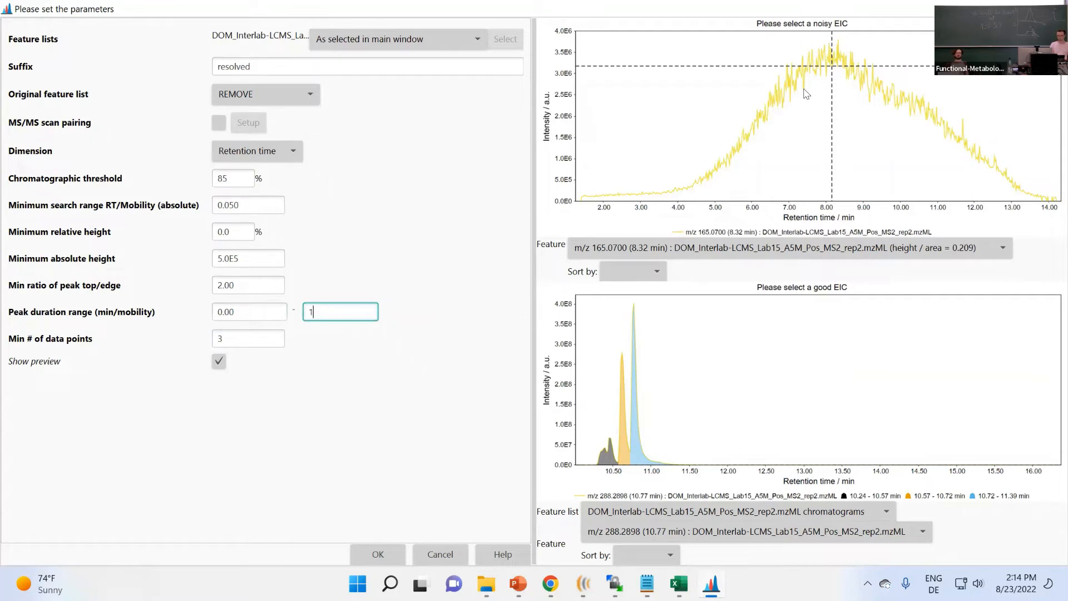
pyautogui.hotkey('shift', 'Tab')
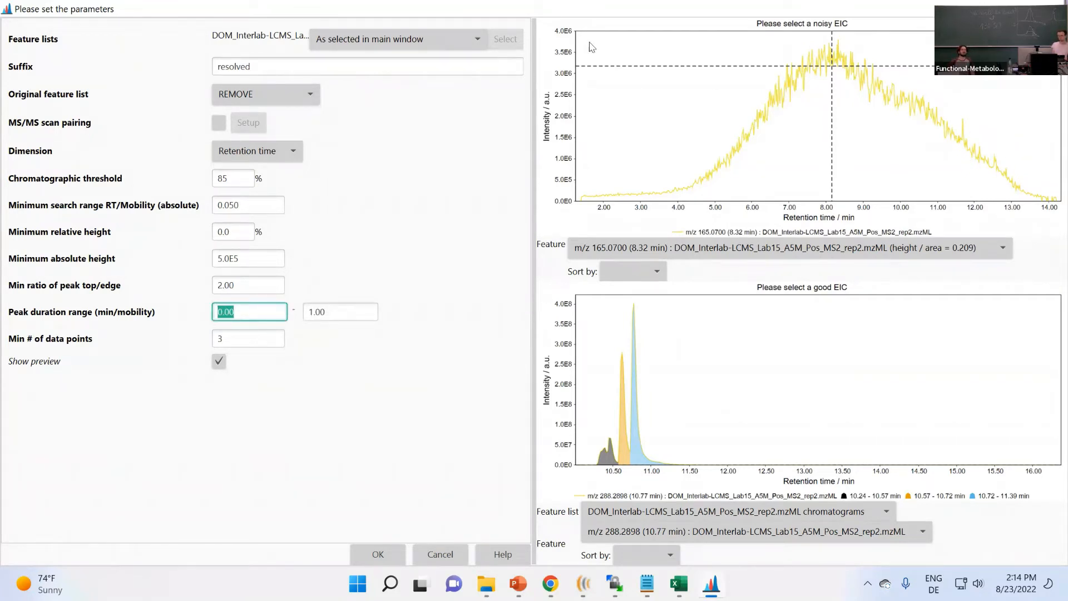
pyautogui.click(312, 312)
pyautogui.write('0')
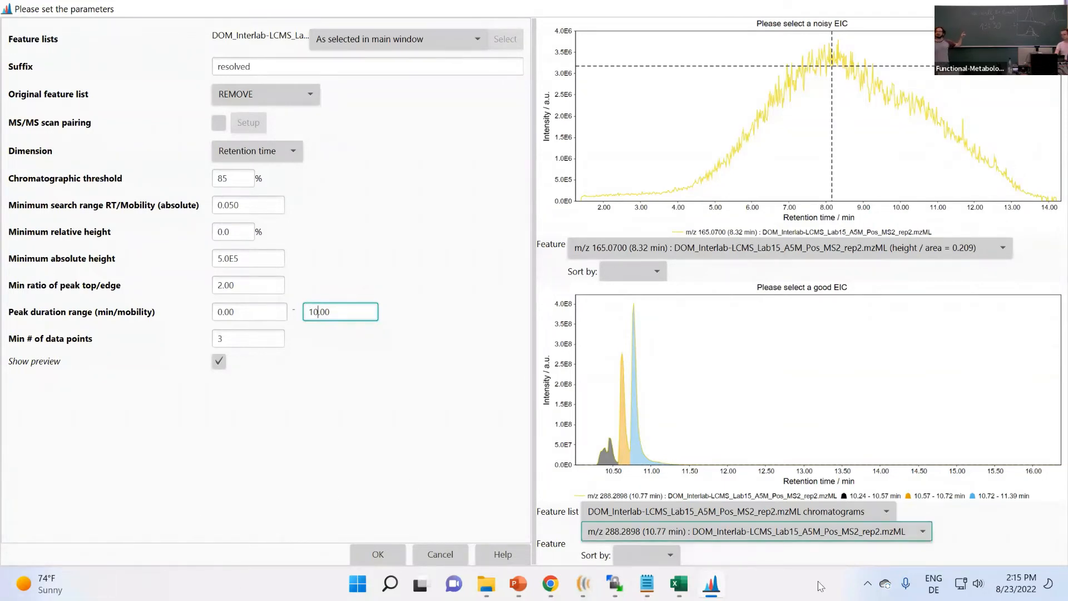
# Inspect the largest resolved peak of the m/z 288.2898 good EIC up close
pyautogui.moveTo(676, 480); pyautogui.dragTo(980, 511)
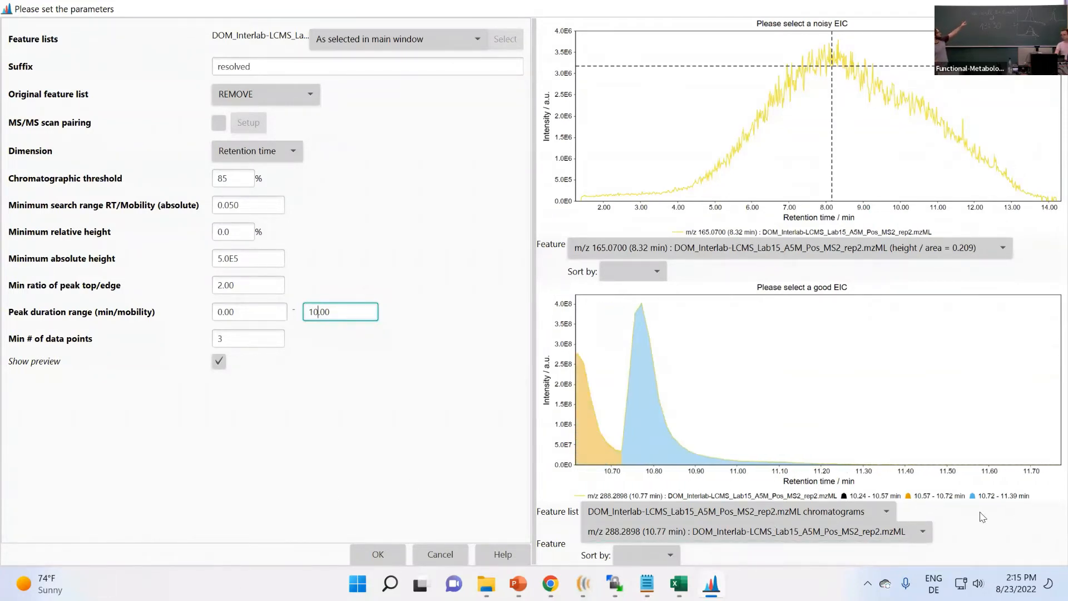
pyautogui.moveTo(638, 470); pyautogui.dragTo(717, 472)
pyautogui.scroll(8, 713, 472)
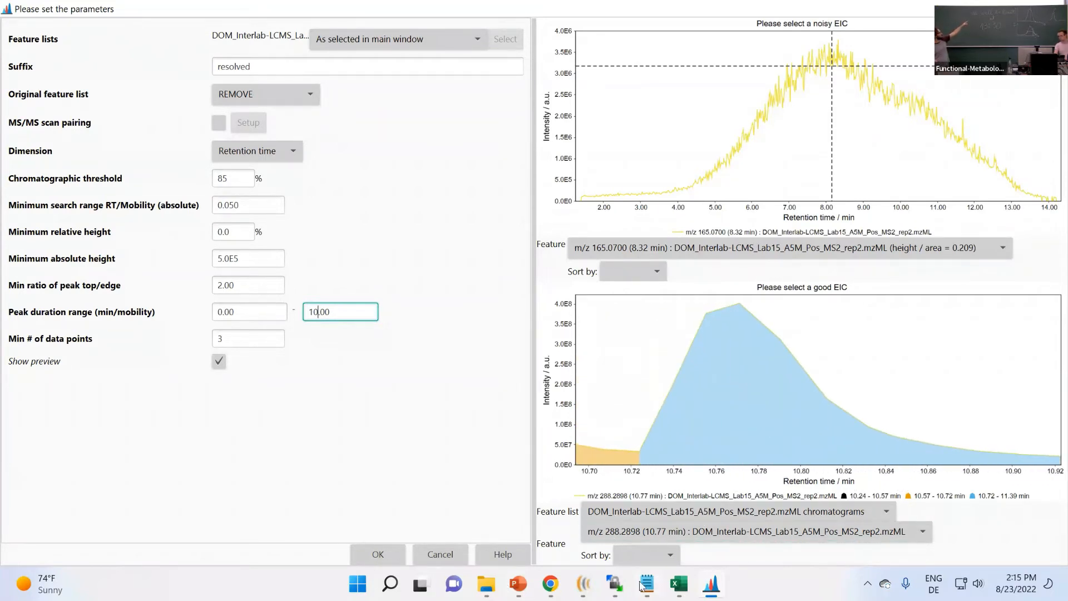
pyautogui.click(454, 469)
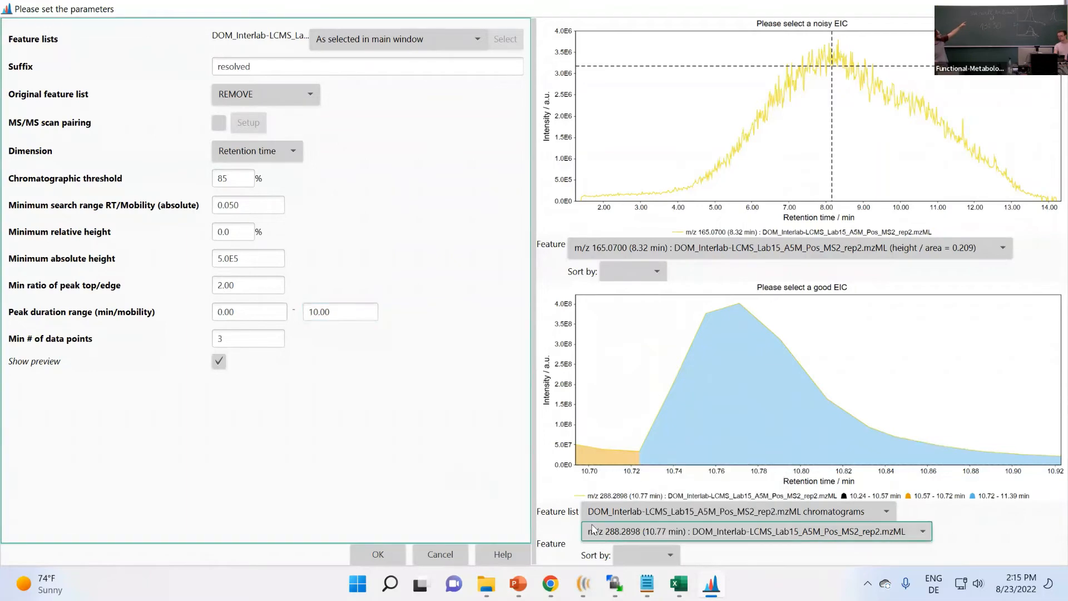
# Preview the resolver settings on the A5M rep3, A5M rep1, A45M rep1 and A45M rep3 chromatogram lists
pyautogui.click(654, 534)
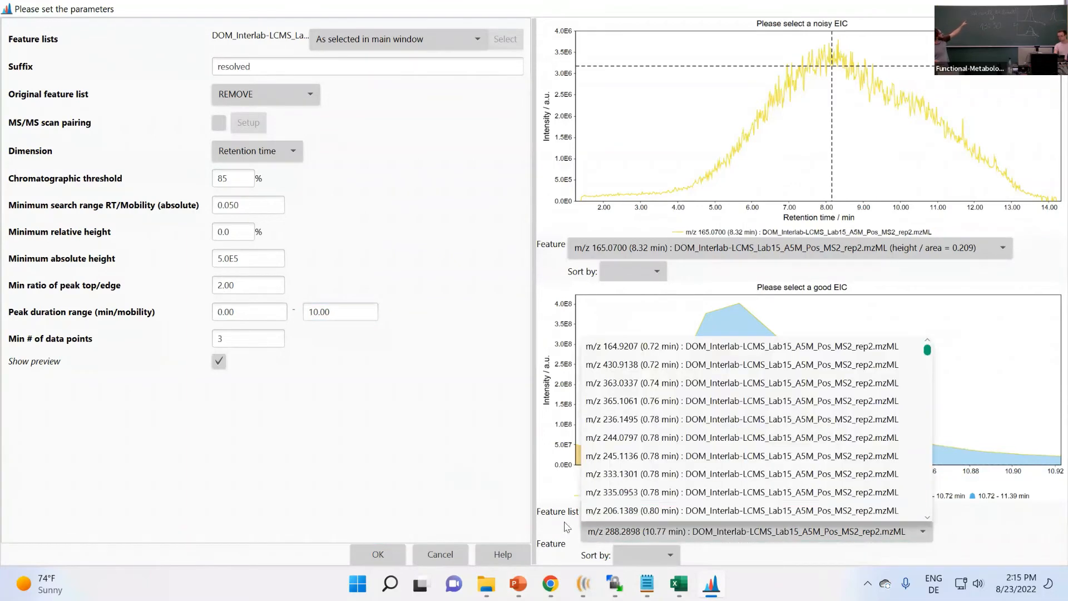
pyautogui.click(621, 516)
pyautogui.click(621, 516)
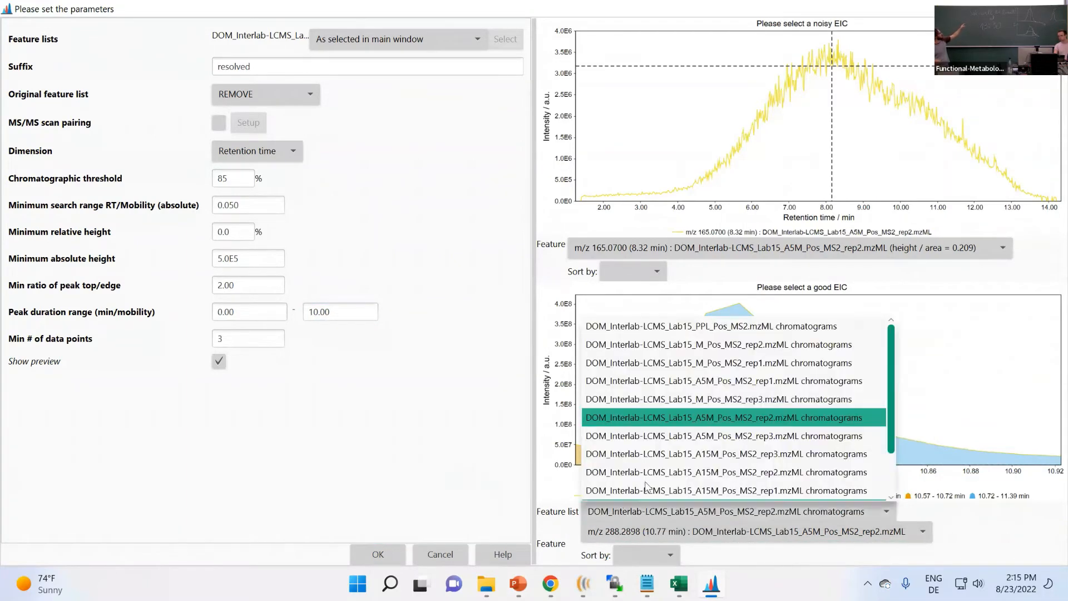
pyautogui.click(686, 439)
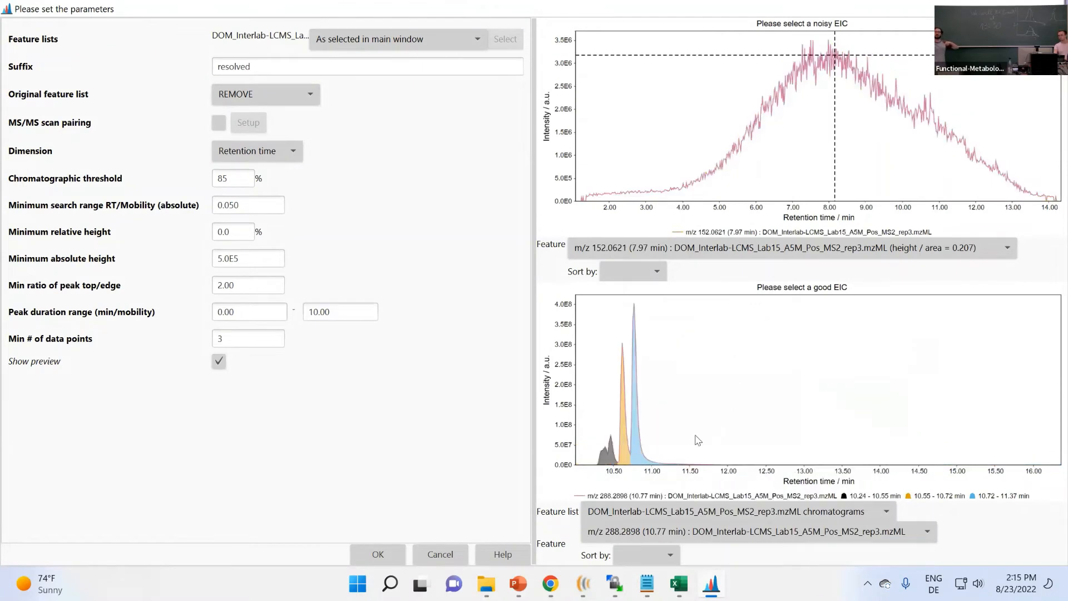
pyautogui.click(635, 516)
pyautogui.click(645, 381)
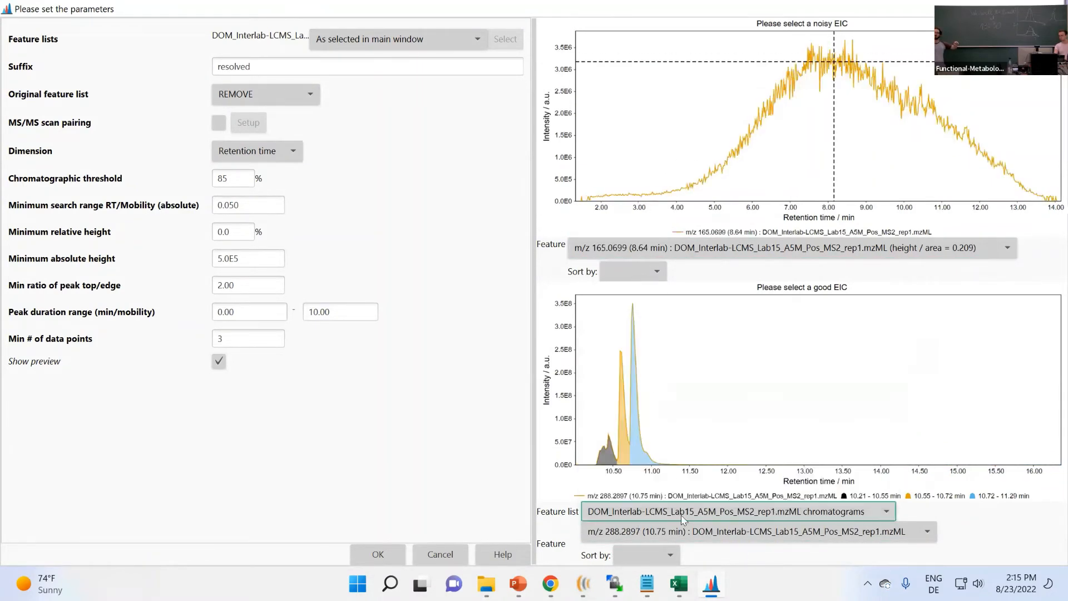
pyautogui.click(683, 519)
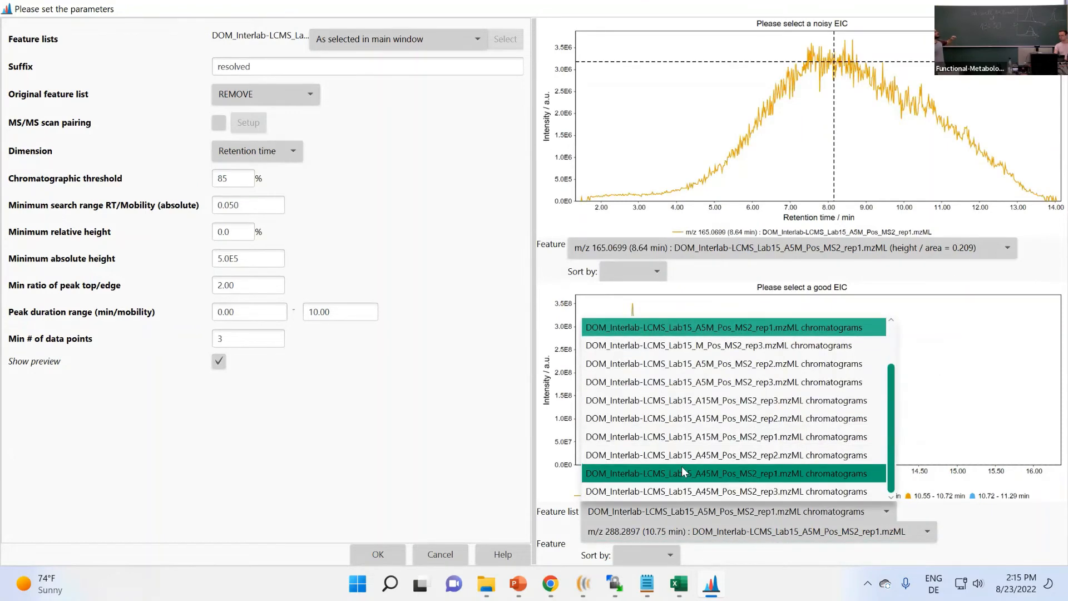
pyautogui.click(683, 466)
pyautogui.click(698, 512)
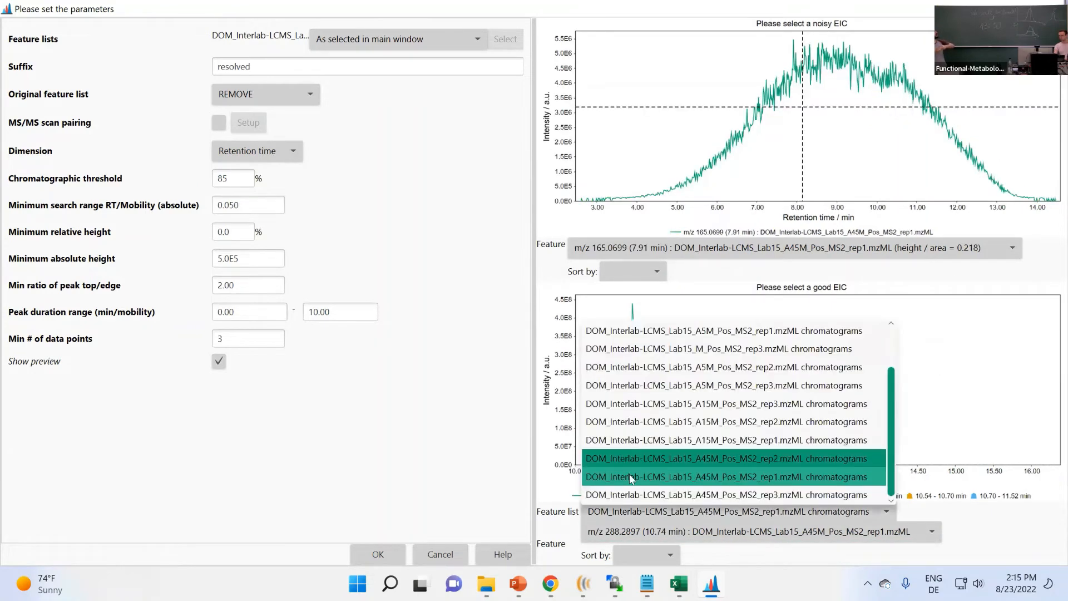
pyautogui.click(643, 491)
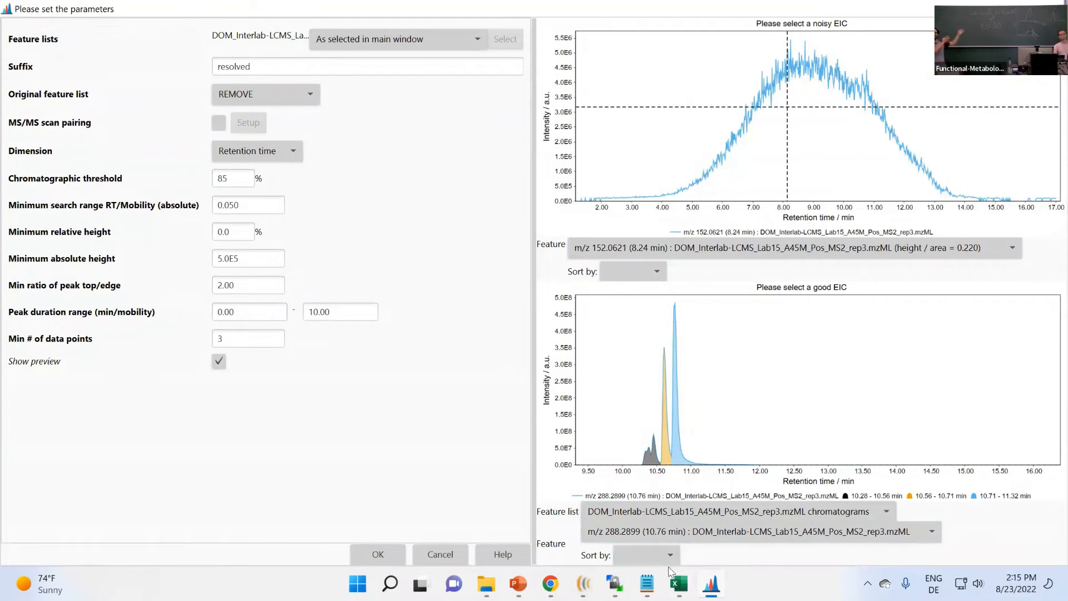
pyautogui.moveTo(678, 581)
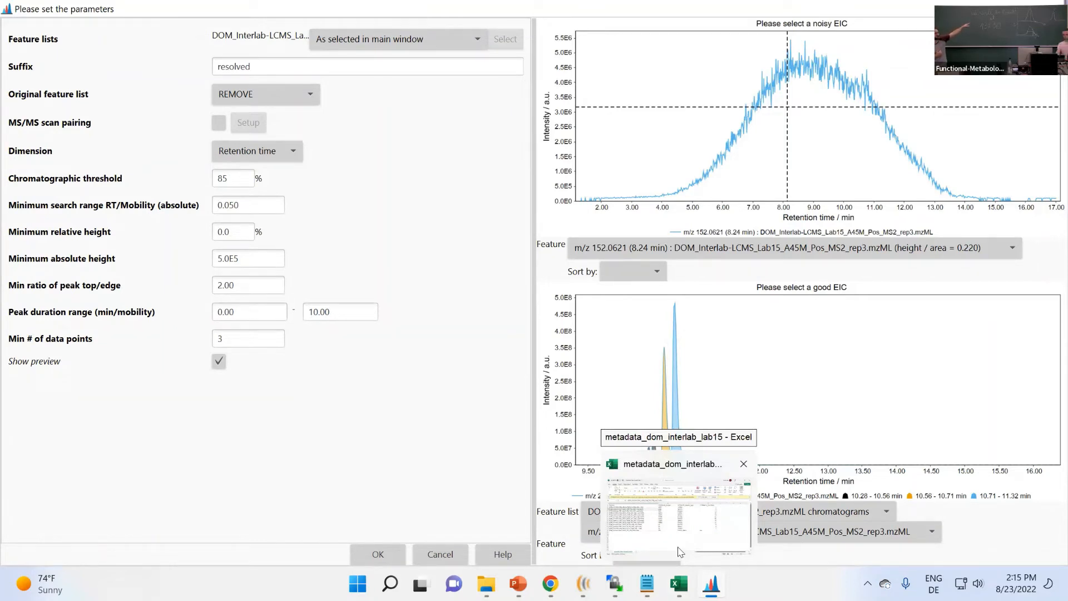
pyautogui.click(489, 402)
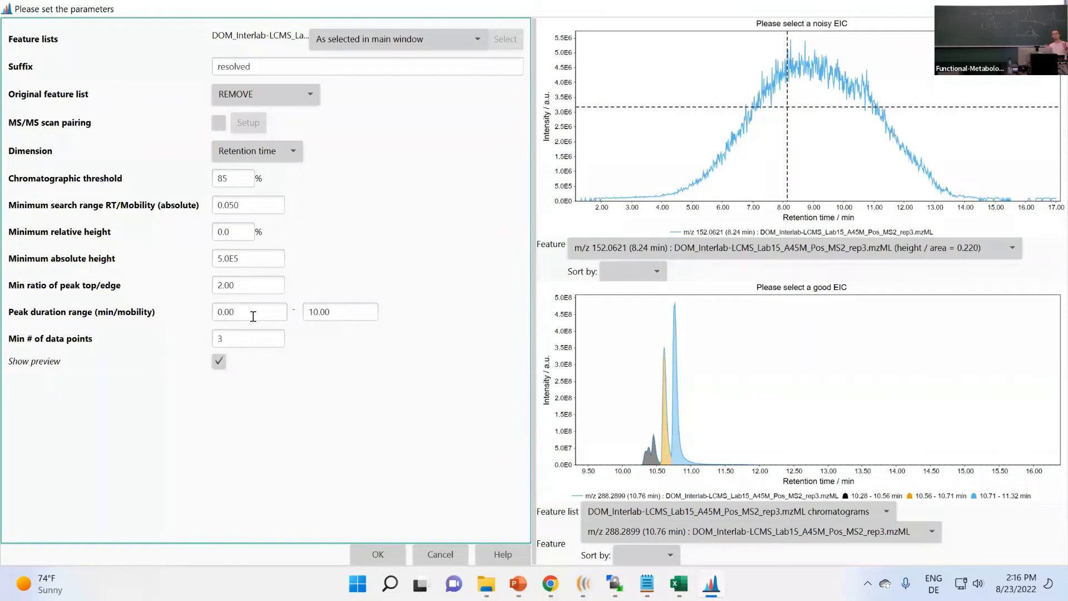
# Set the upper limit of the peak duration range to 1 min
pyautogui.moveTo(265, 312); pyautogui.dragTo(209, 315)
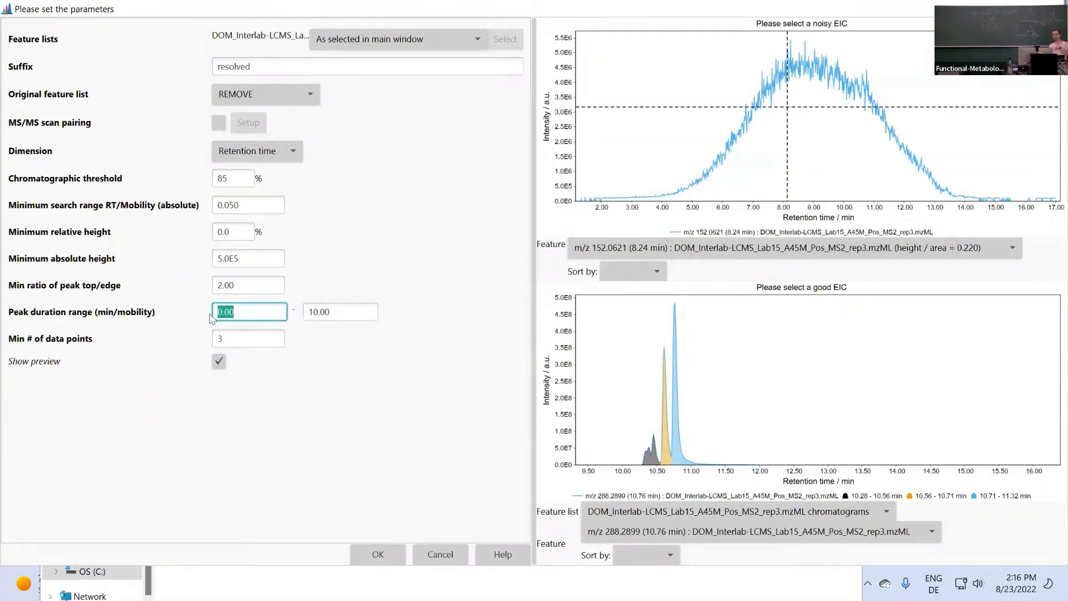
pyautogui.moveTo(349, 309); pyautogui.dragTo(300, 306)
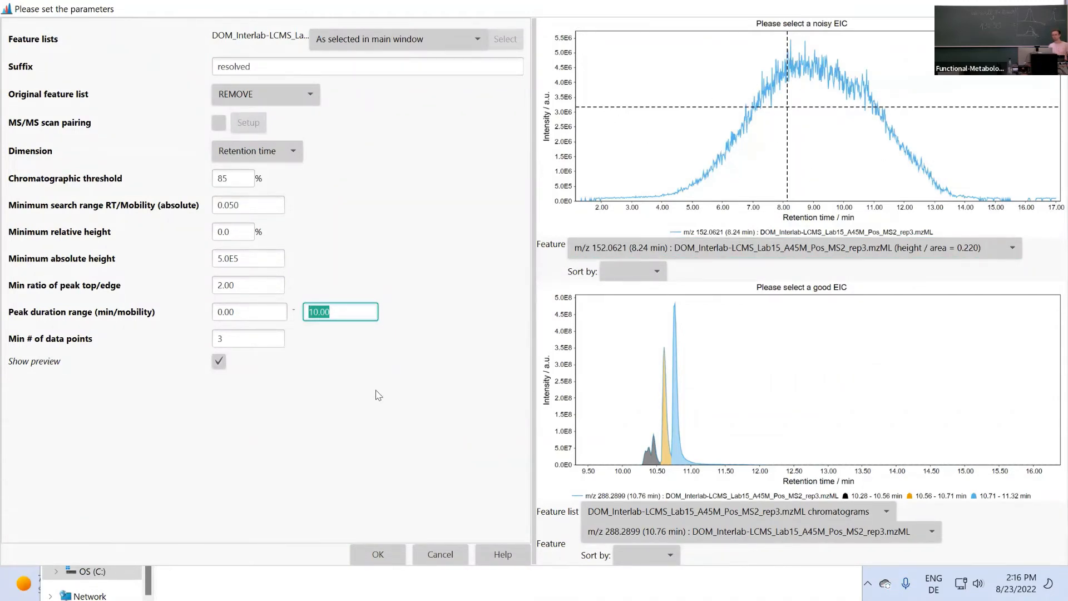
pyautogui.write('1')
pyautogui.click(262, 313)
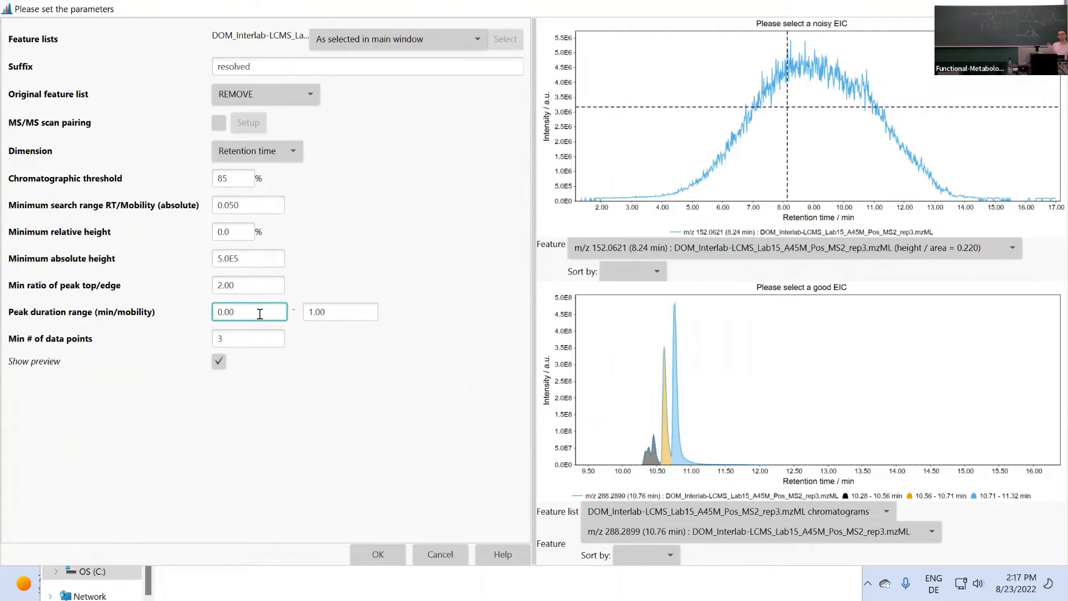
# Inspect the low-intensity baseline and tail of the m/z 288.2899 good EIC, then restore its full intensity range
pyautogui.moveTo(563, 441); pyautogui.dragTo(565, 320)
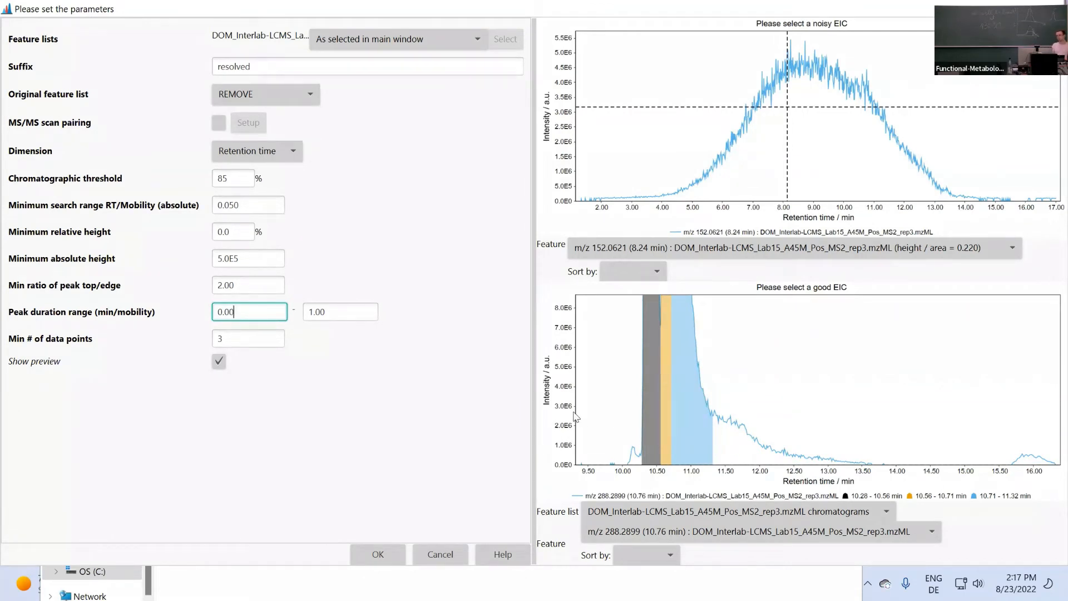
pyautogui.moveTo(570, 400); pyautogui.dragTo(588, 354)
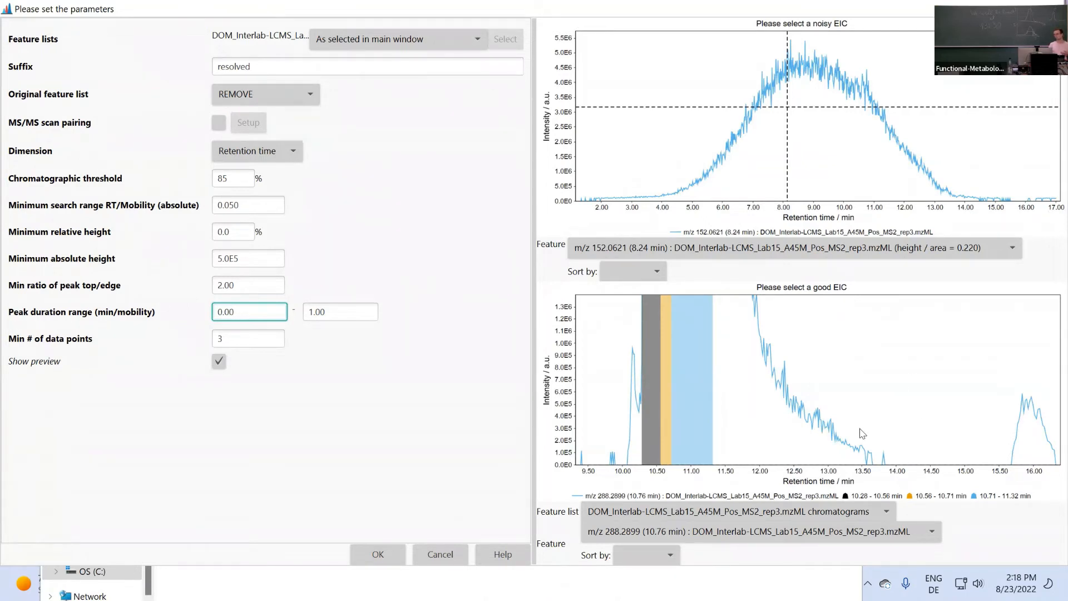
pyautogui.moveTo(893, 352); pyautogui.dragTo(736, 416)
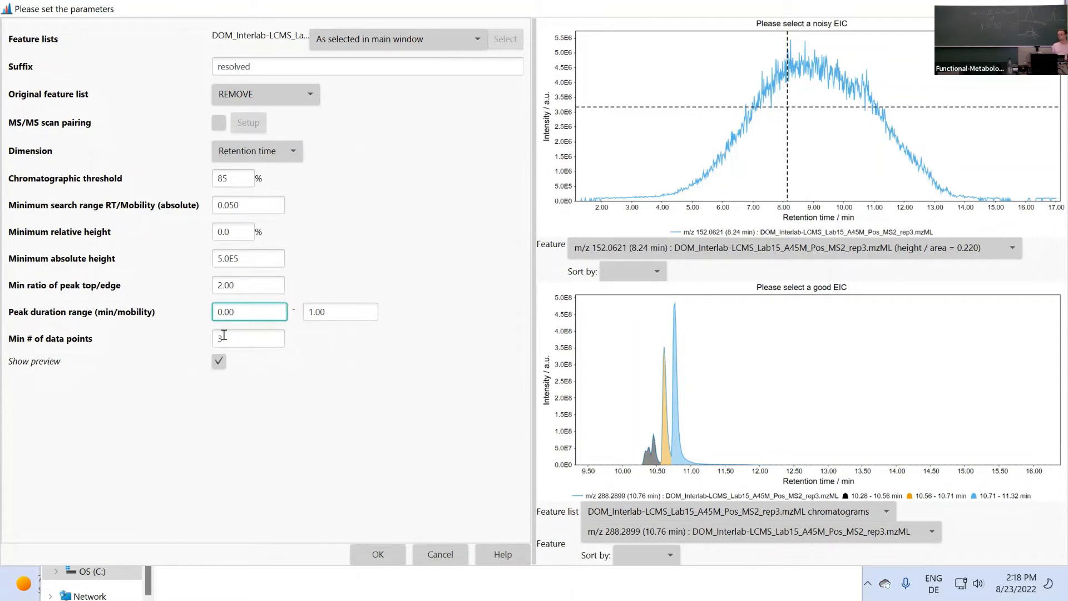
# Set the minimum number of data points to 5 and apply the resolver to all feature lists
pyautogui.doubleClick(223, 336)
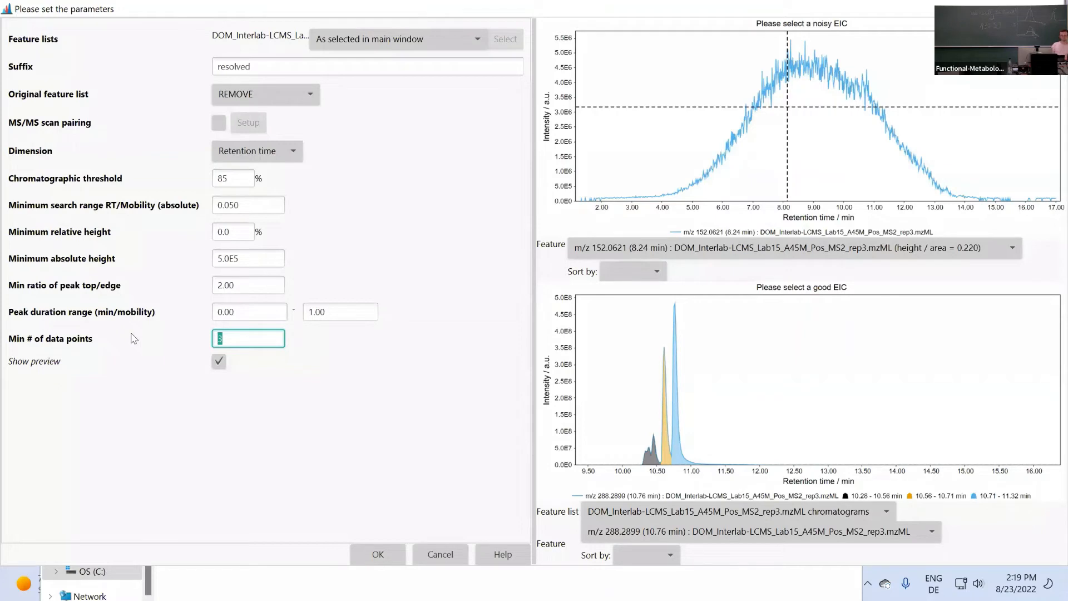
pyautogui.write('5')
pyautogui.click(337, 43)
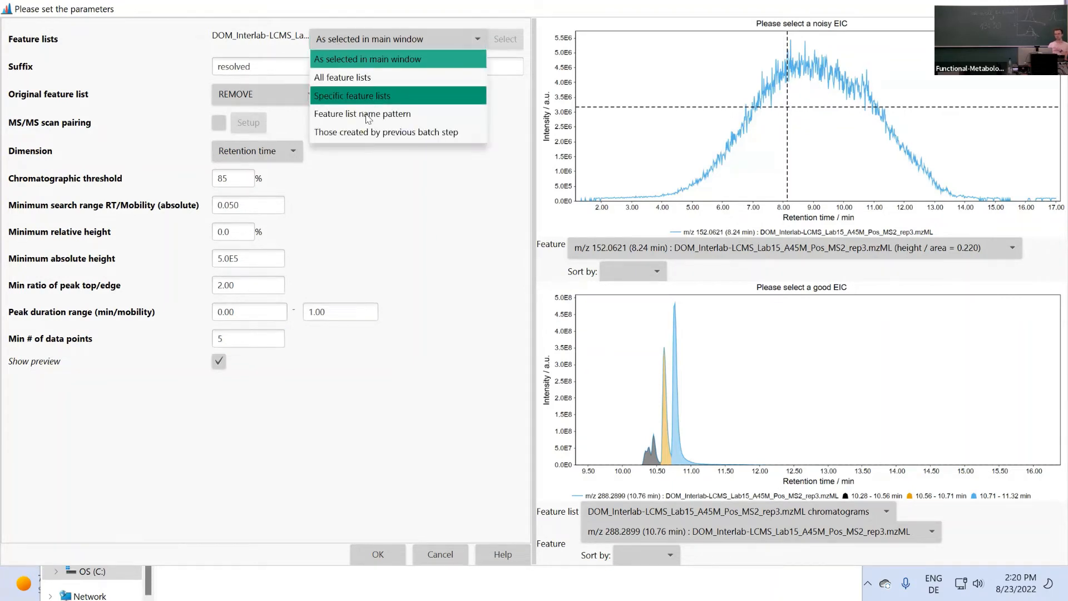
pyautogui.press('Up')
pyautogui.press('Return')
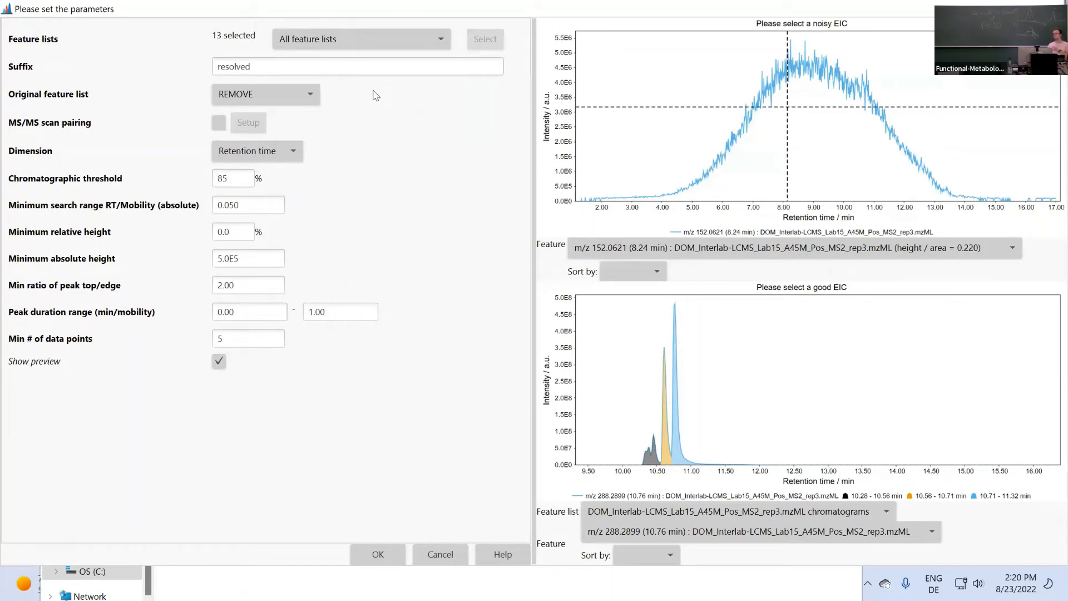
# Set the original feature list handling to KEEP and run the resolver
pyautogui.click(303, 92)
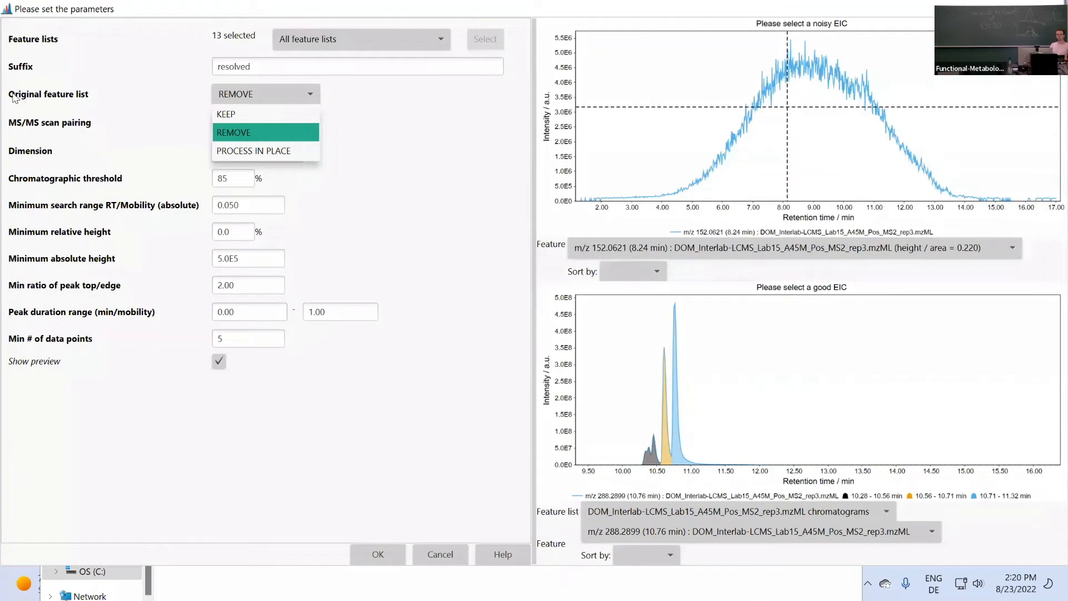
pyautogui.moveTo(21, 98)
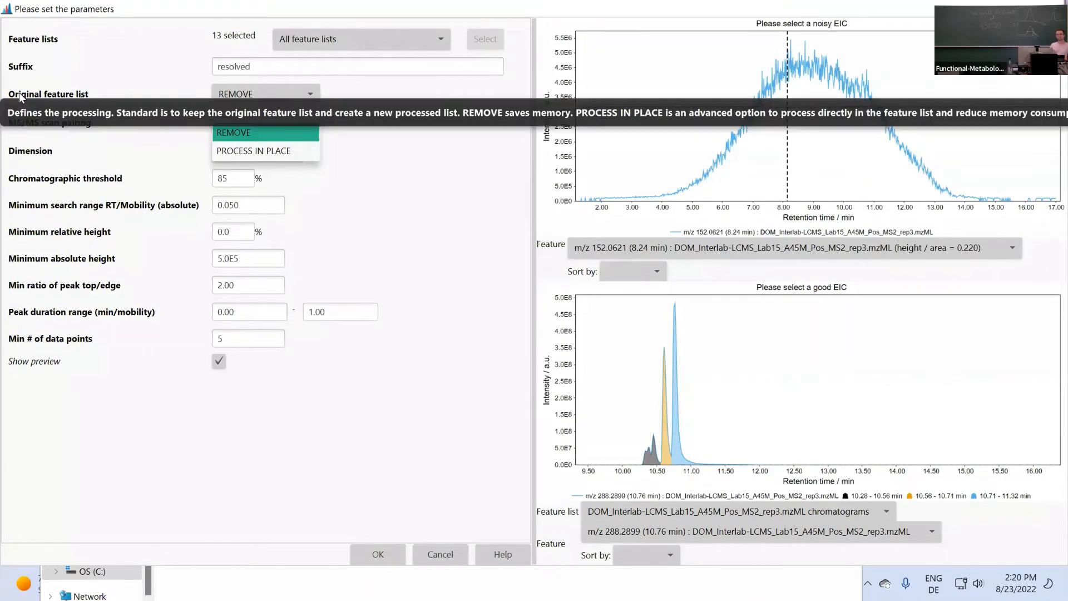
pyautogui.click(441, 129)
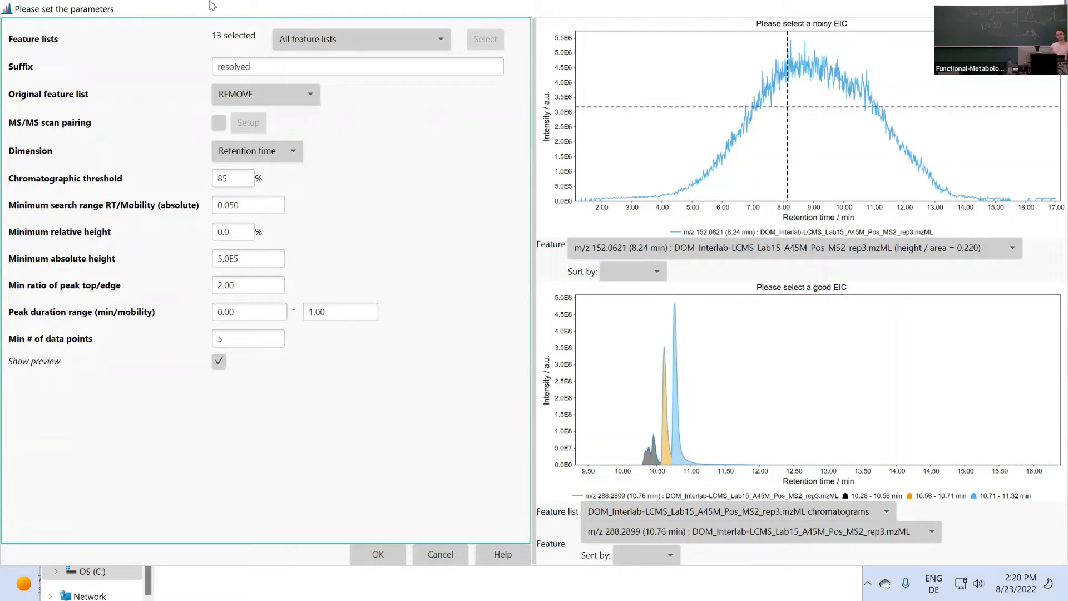
pyautogui.moveTo(239, 9); pyautogui.dragTo(478, 30)
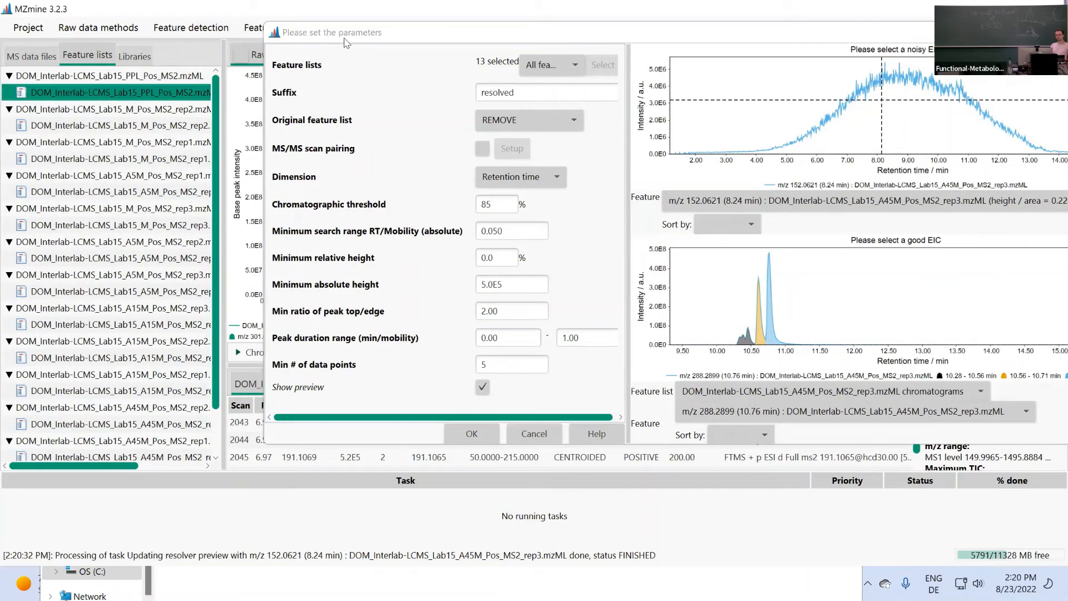
pyautogui.moveTo(344, 38); pyautogui.dragTo(109, 74)
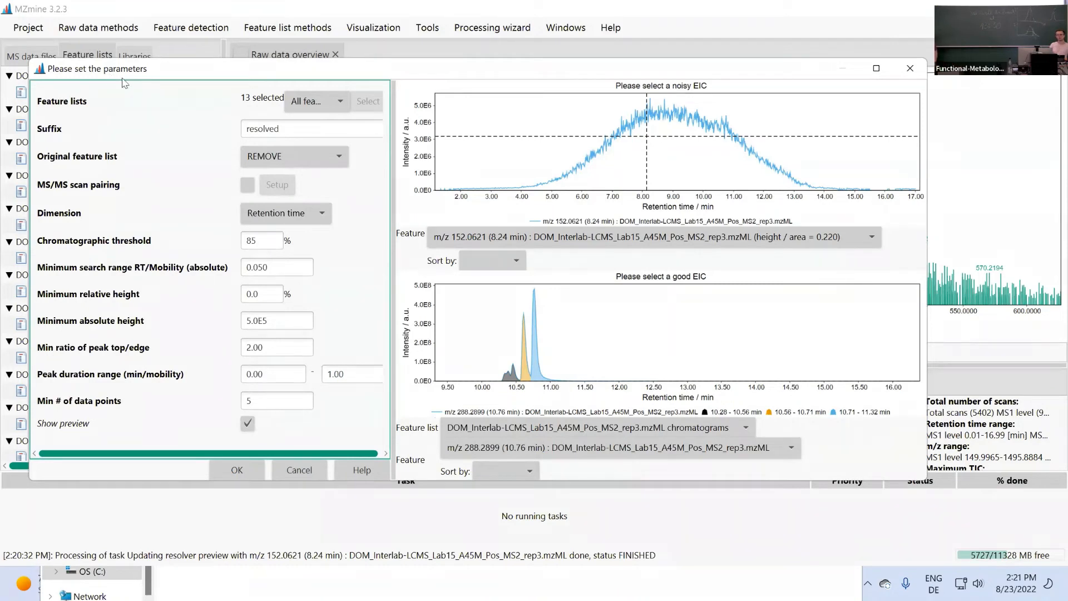
pyautogui.click(261, 158)
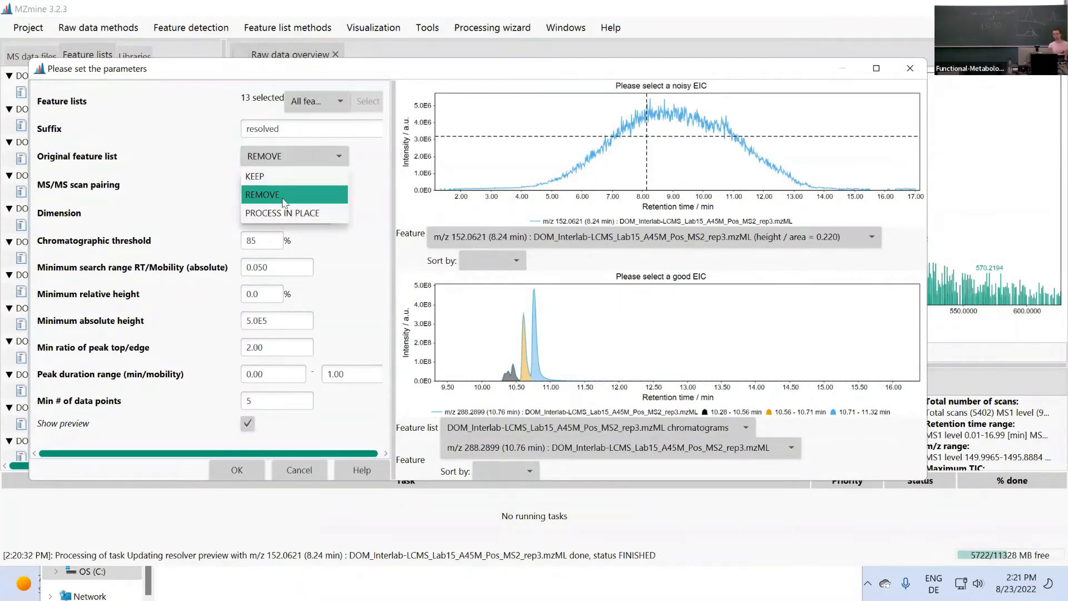
pyautogui.click(286, 176)
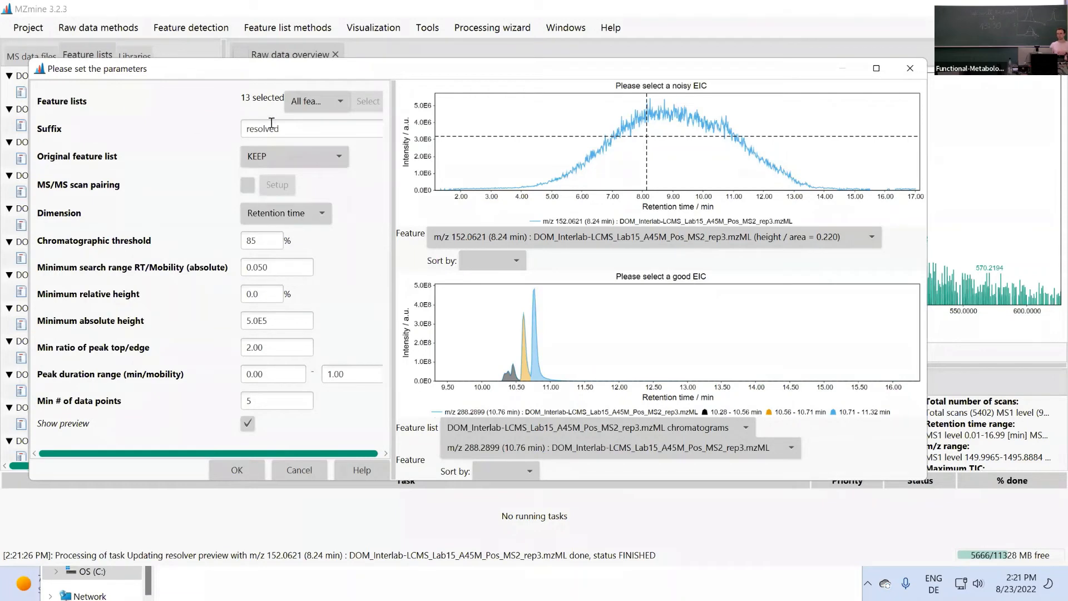
pyautogui.click(244, 469)
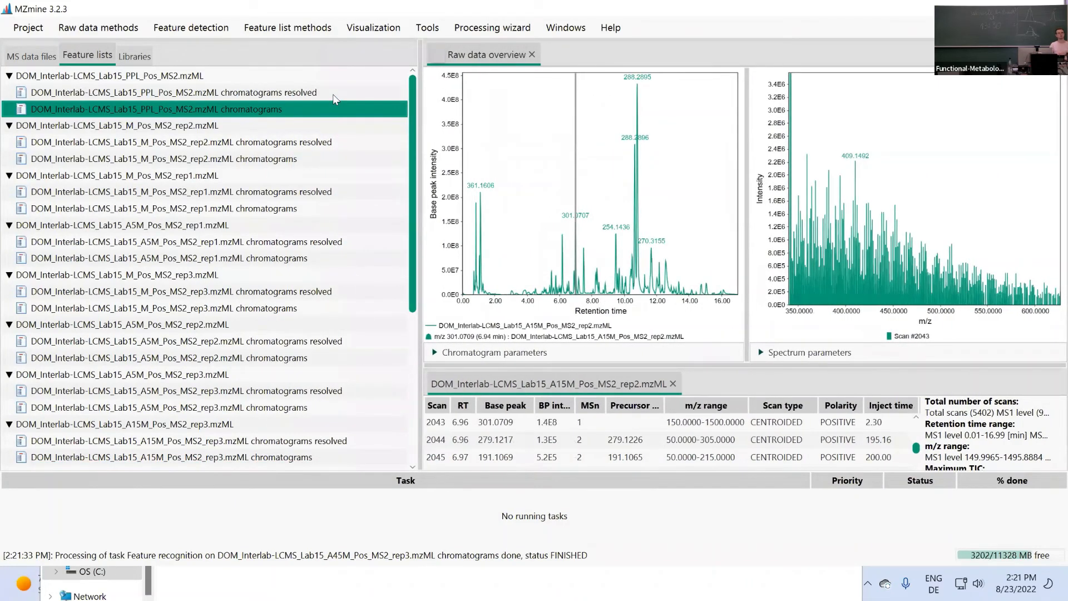
# Select the resolved PPL chromatogram list and narrow the feature list area to enlarge the workspace
pyautogui.click(308, 97)
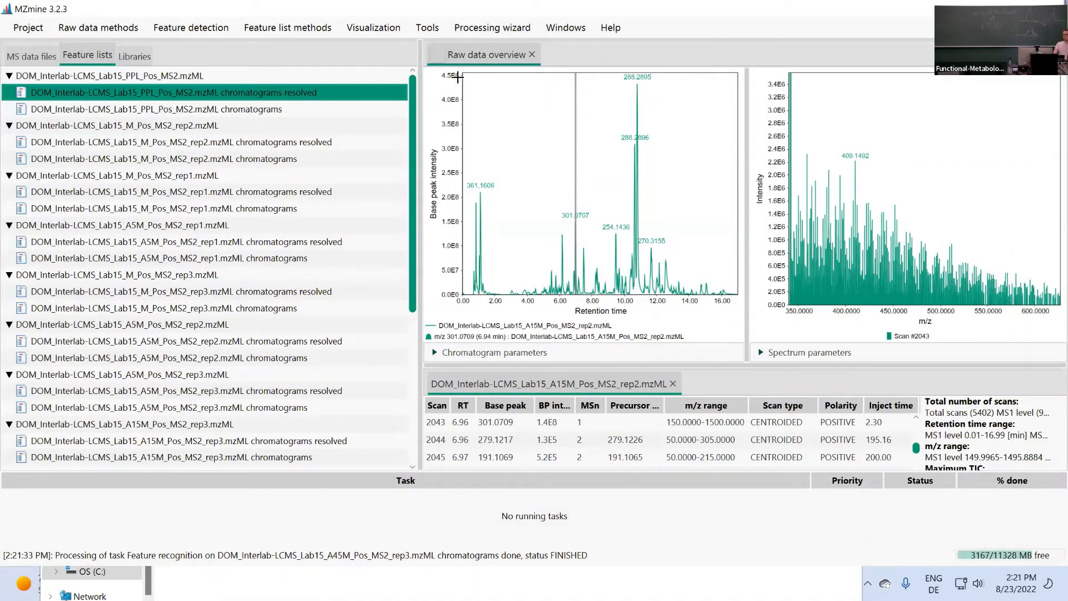
pyautogui.moveTo(420, 91); pyautogui.dragTo(273, 97)
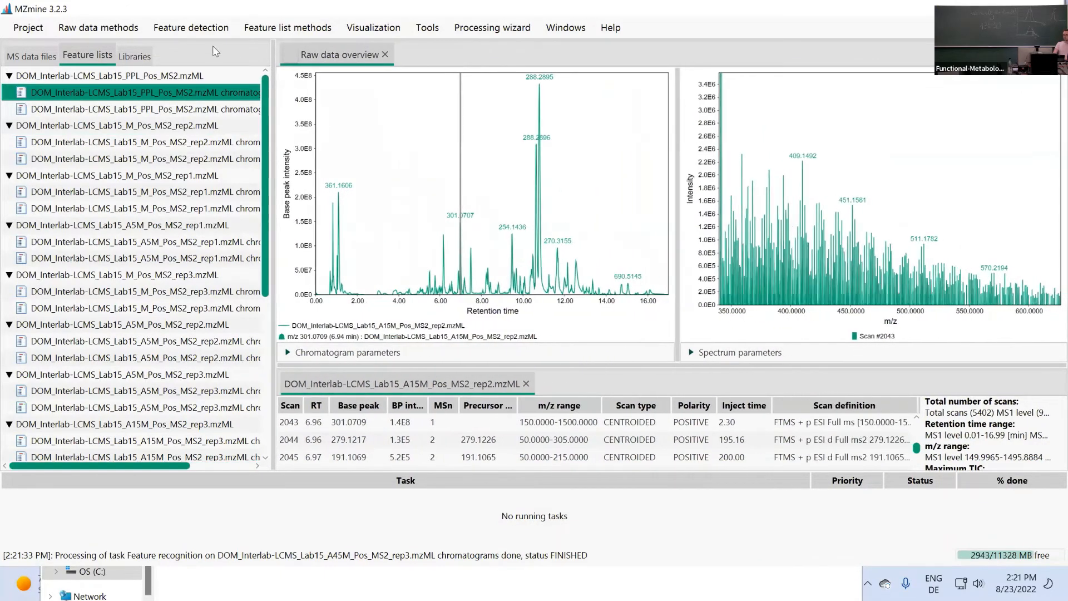
pyautogui.click(209, 29)
pyautogui.moveTo(148, 61)
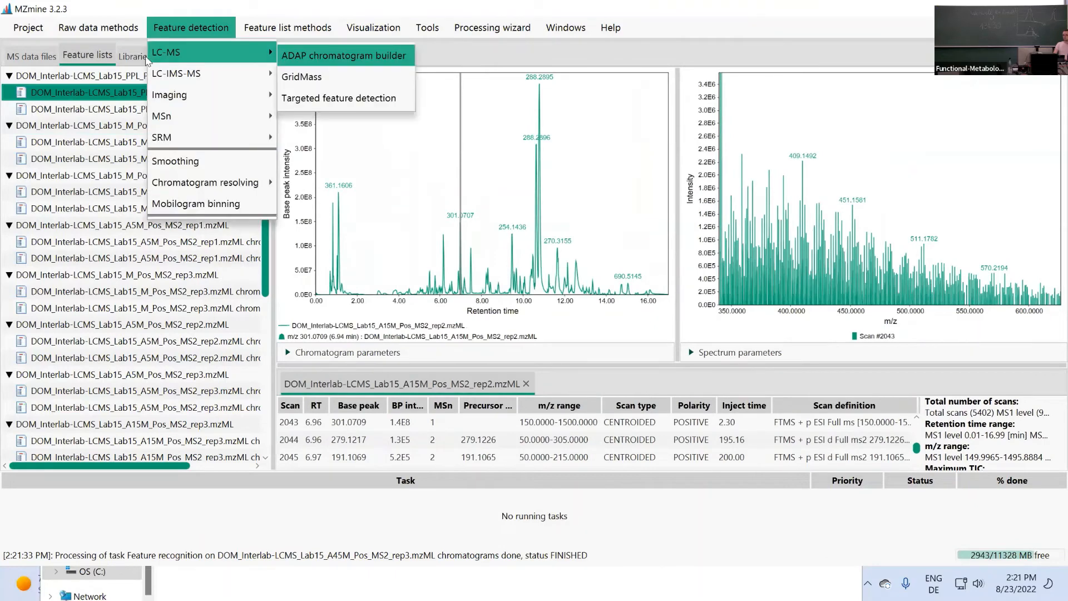
pyautogui.click(102, 92)
pyautogui.click(191, 27)
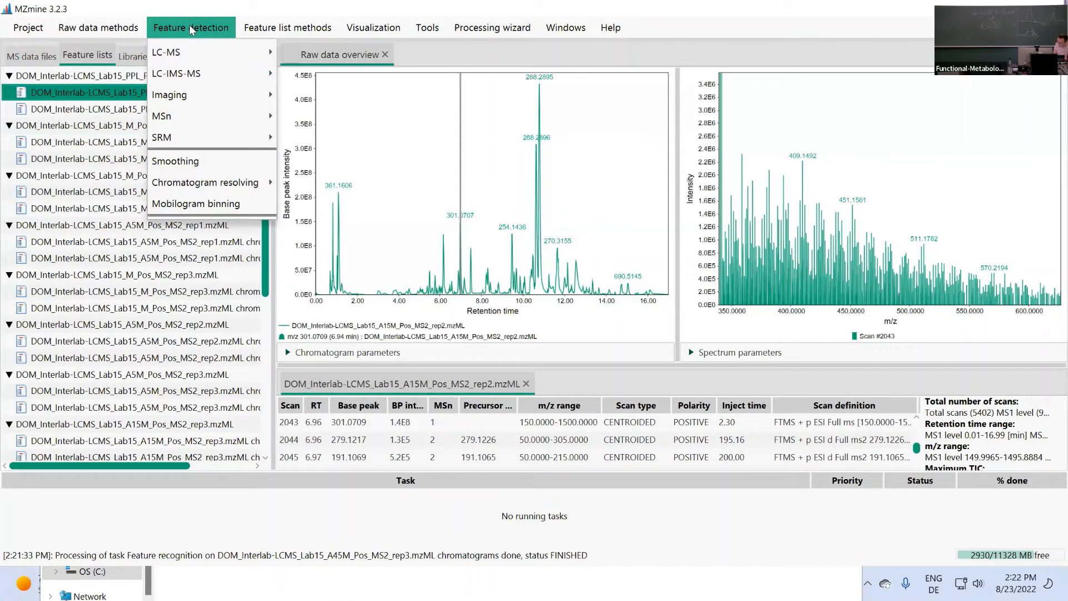
pyautogui.moveTo(98, 27)
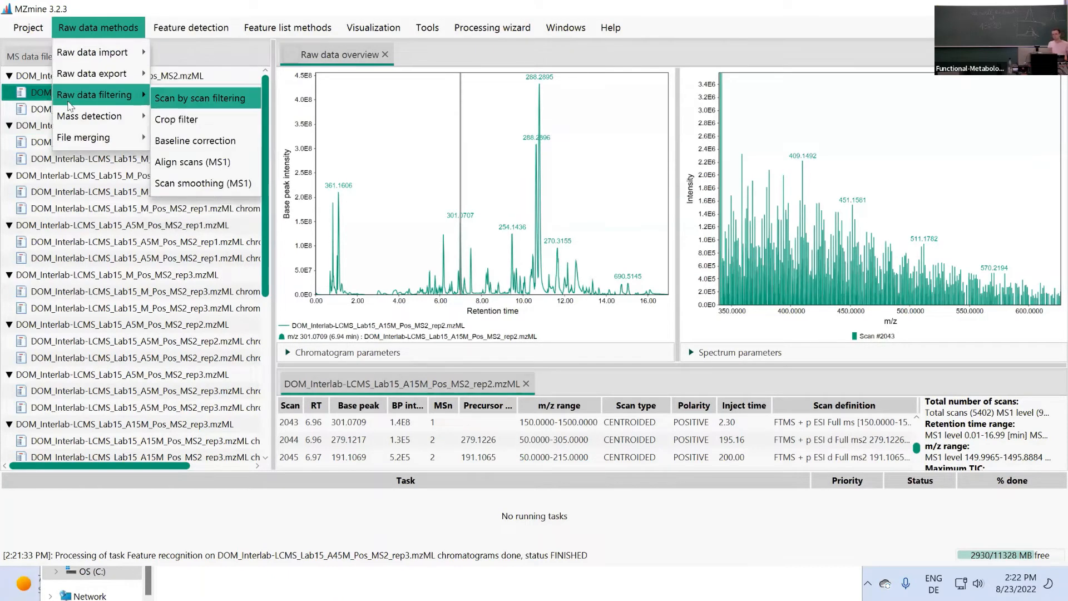
# Open the resolved PPL feature list as a table and sort it by descending height
pyautogui.click(43, 100)
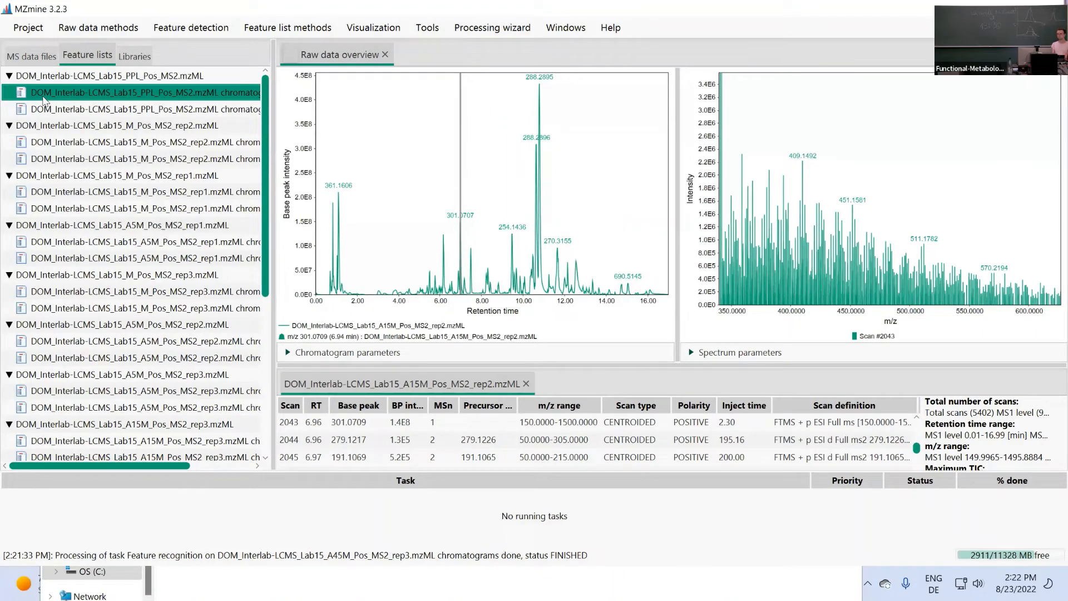
pyautogui.doubleClick(43, 96)
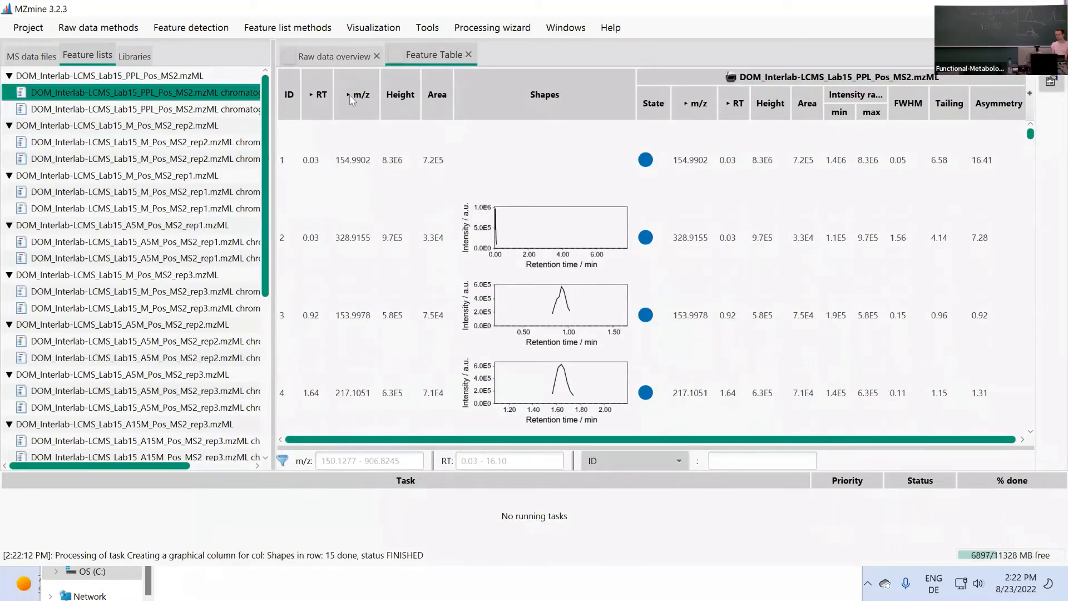
pyautogui.click(390, 96)
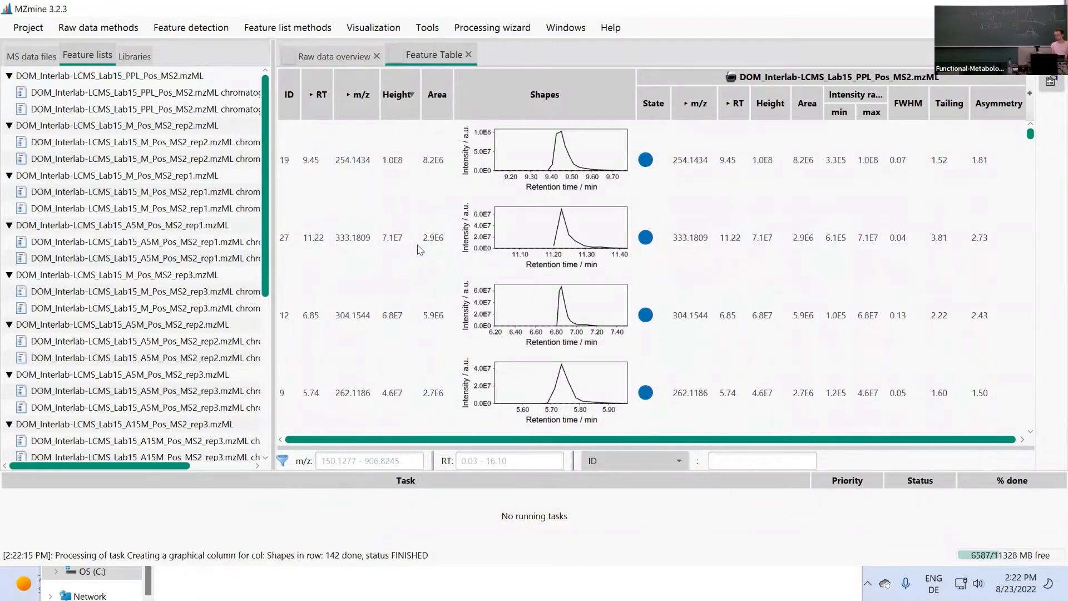
# Filter the feature table to the m/z range 254-256
pyautogui.click(340, 462)
pyautogui.write('25')
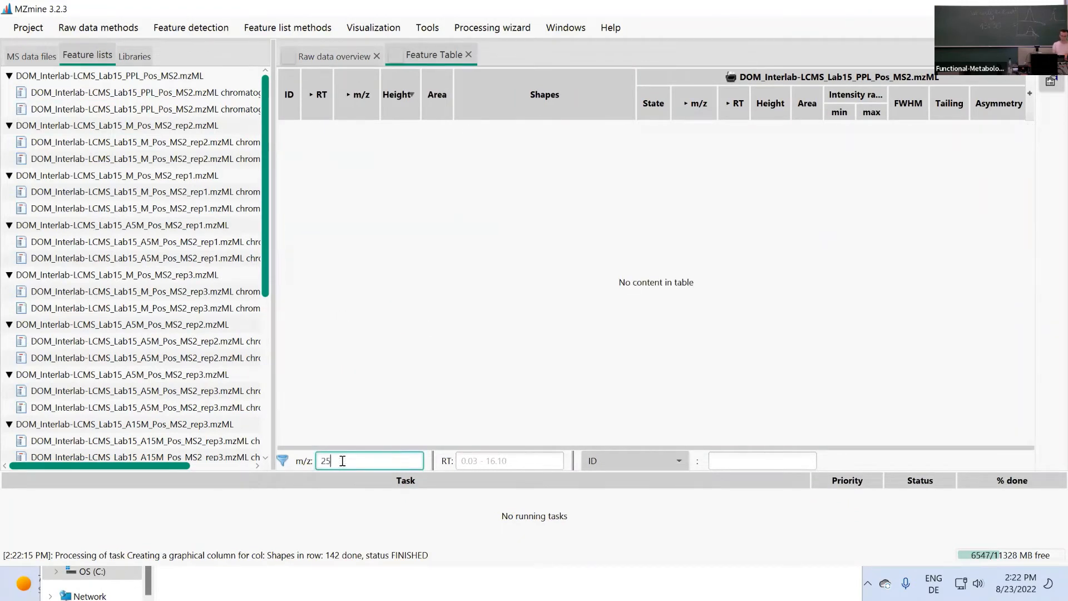
pyautogui.write('4-256')
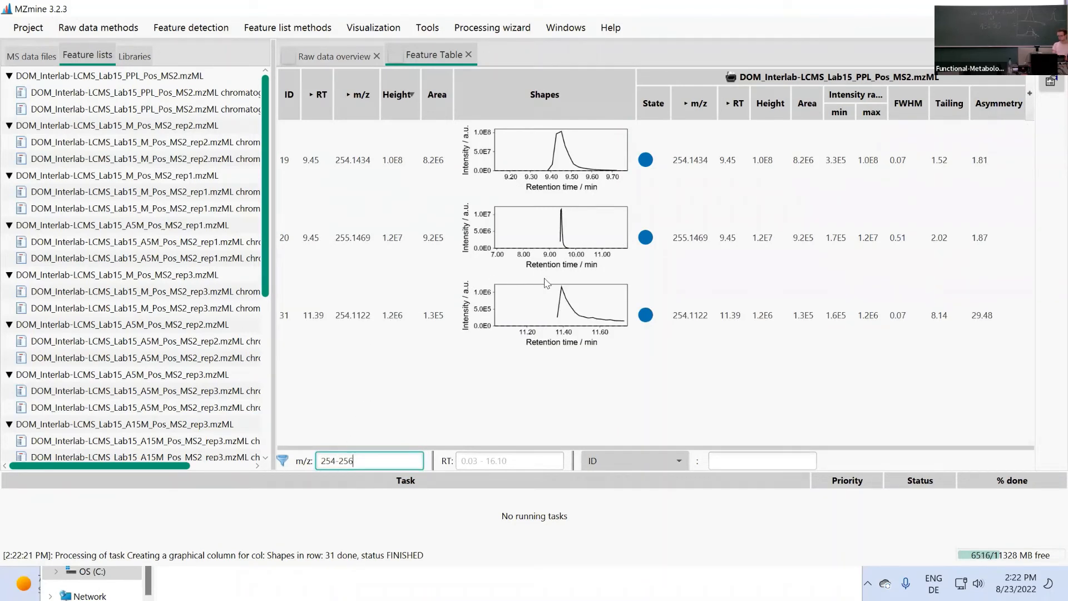
# Compare the peak shapes, m/z values and retention times of the m/z 254.1434 and 255.1469 features
pyautogui.click(559, 259)
pyautogui.scroll(5, 577, 257)
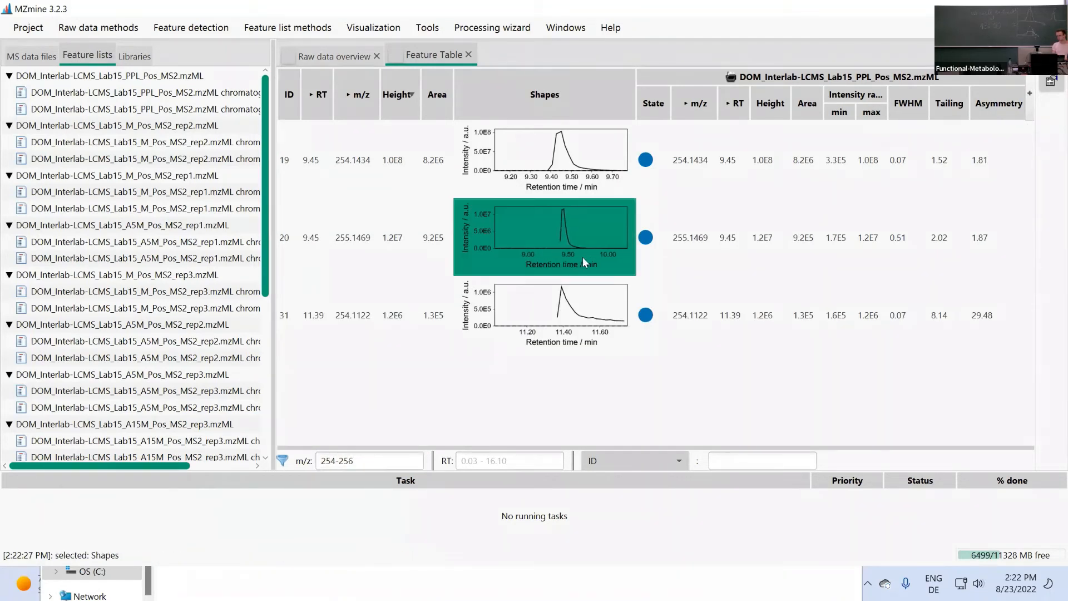
pyautogui.click(692, 243)
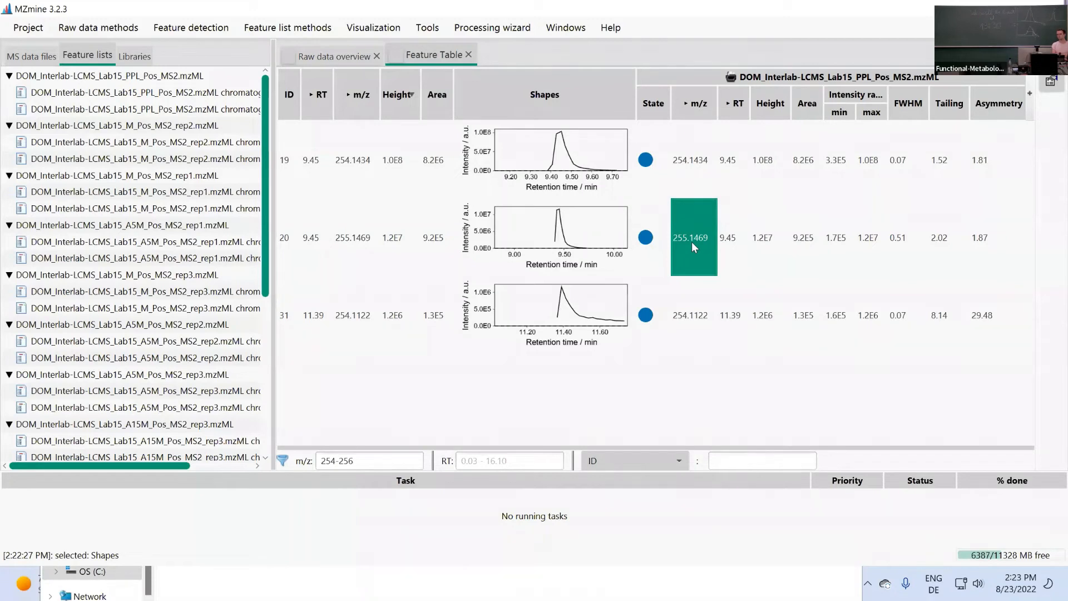
pyautogui.click(579, 254)
pyautogui.moveTo(579, 253); pyautogui.dragTo(598, 252)
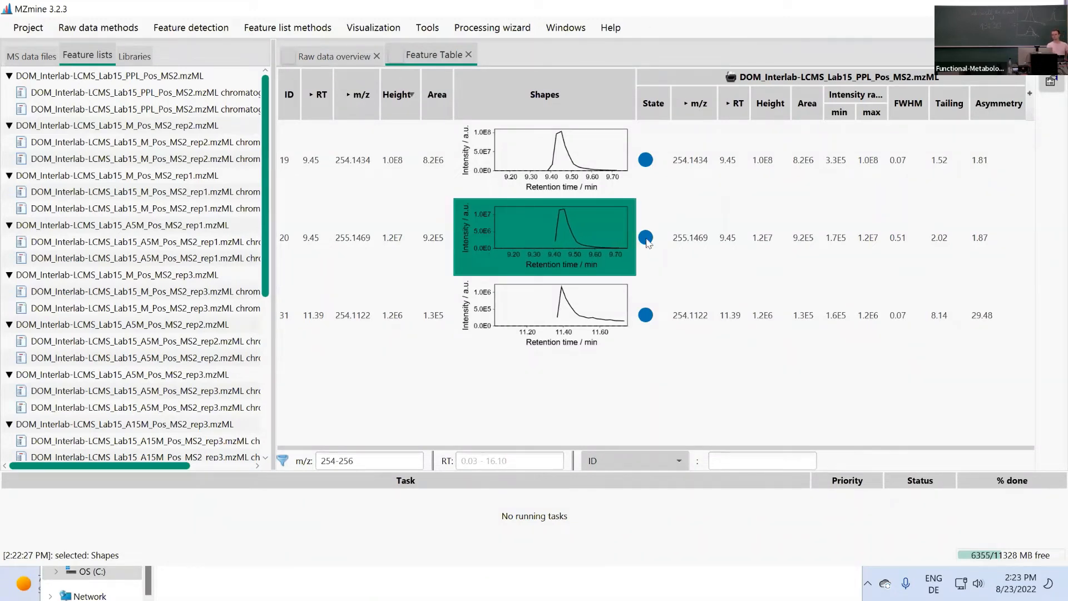
pyautogui.click(647, 237)
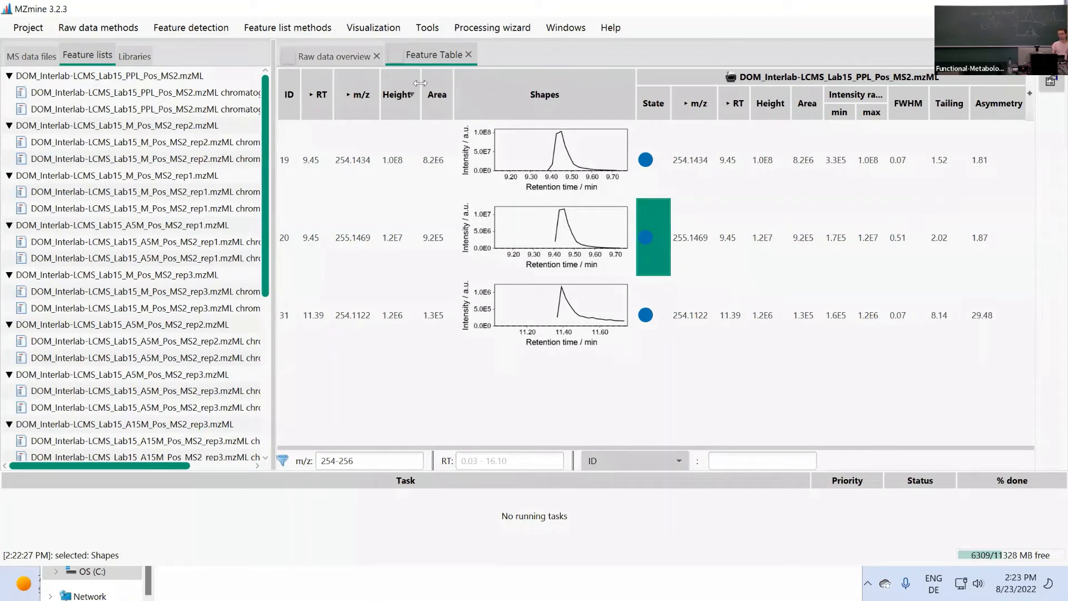
pyautogui.click(351, 162)
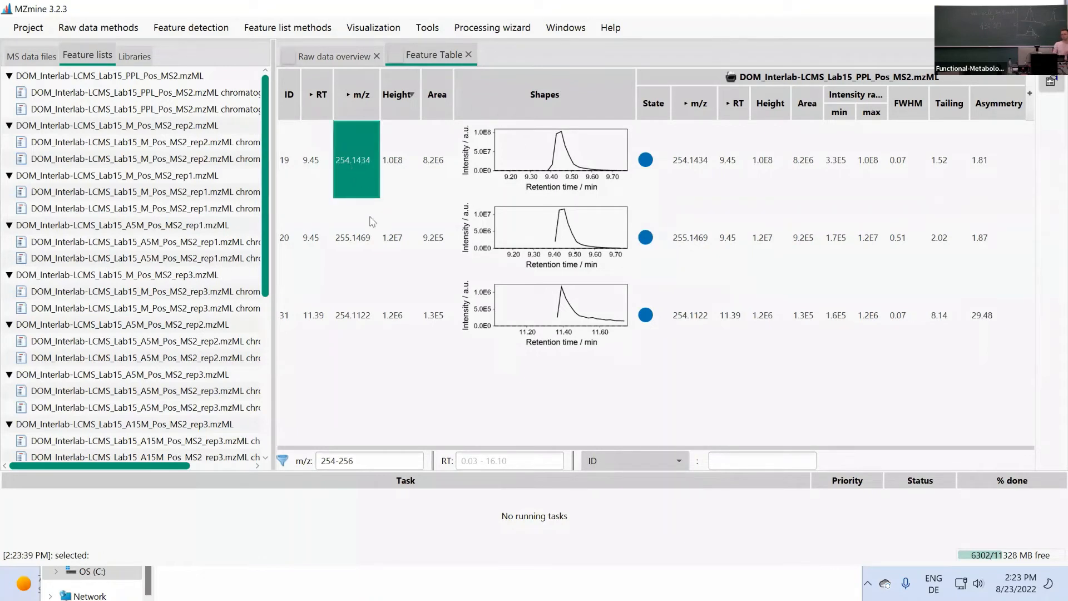
pyautogui.click(360, 233)
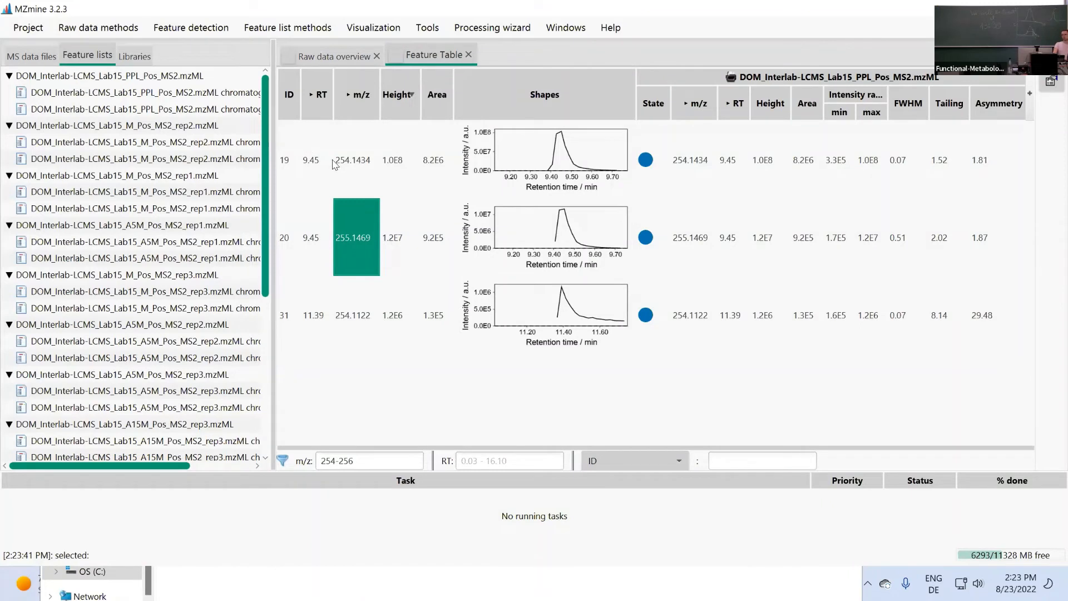
pyautogui.moveTo(310, 148); pyautogui.dragTo(316, 226)
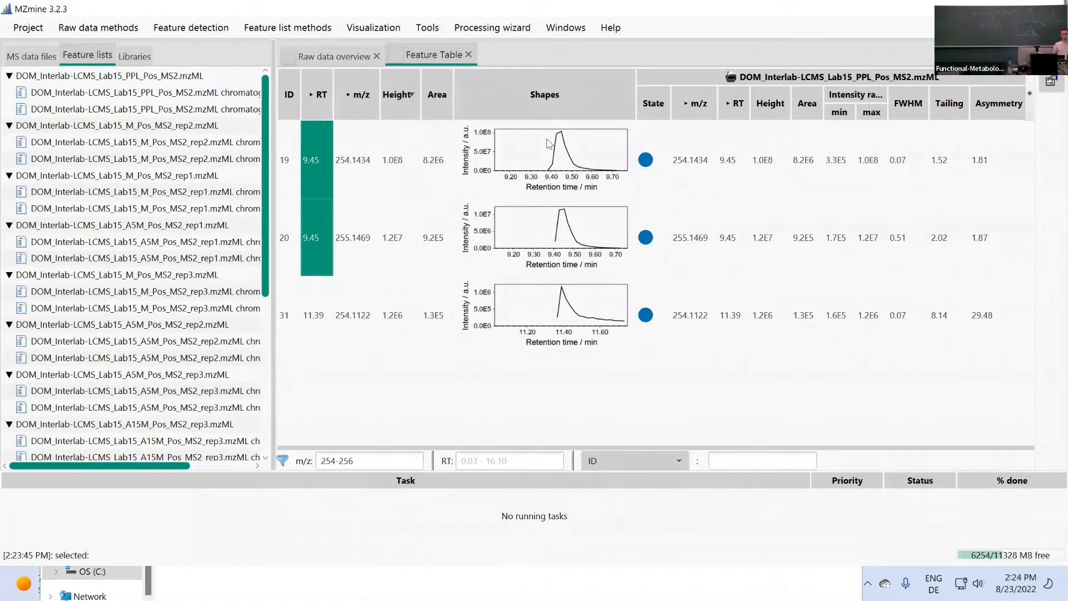
pyautogui.click(191, 94)
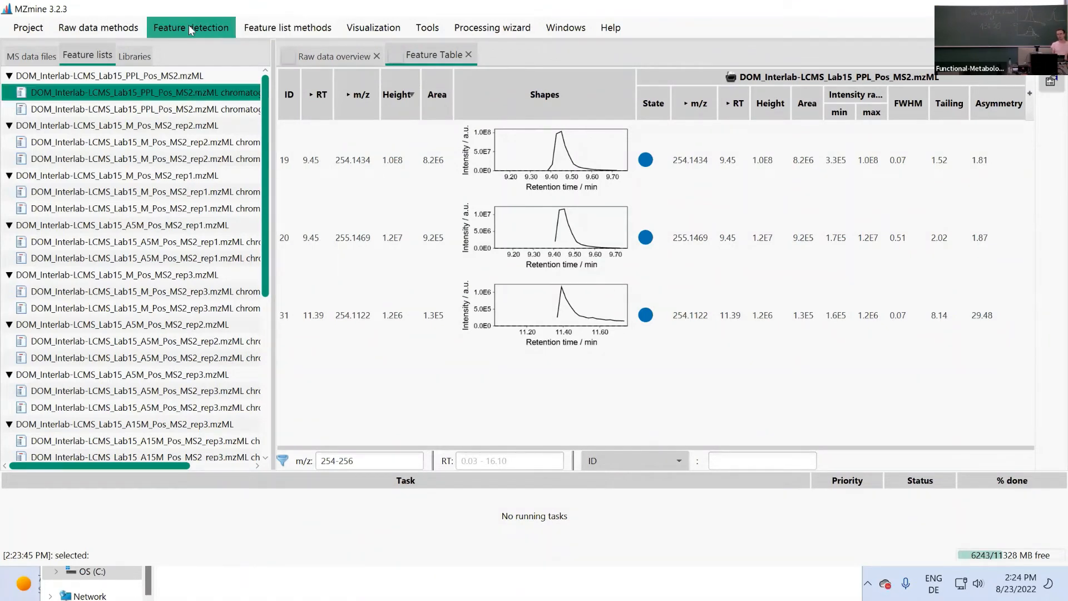
pyautogui.click(272, 27)
pyautogui.moveTo(270, 41)
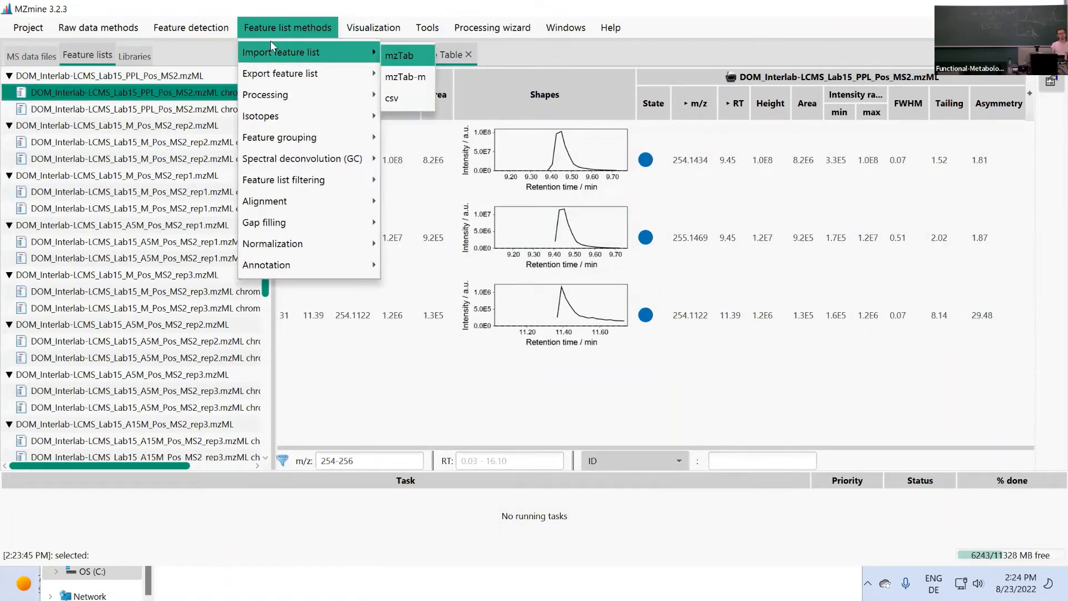
pyautogui.moveTo(334, 116)
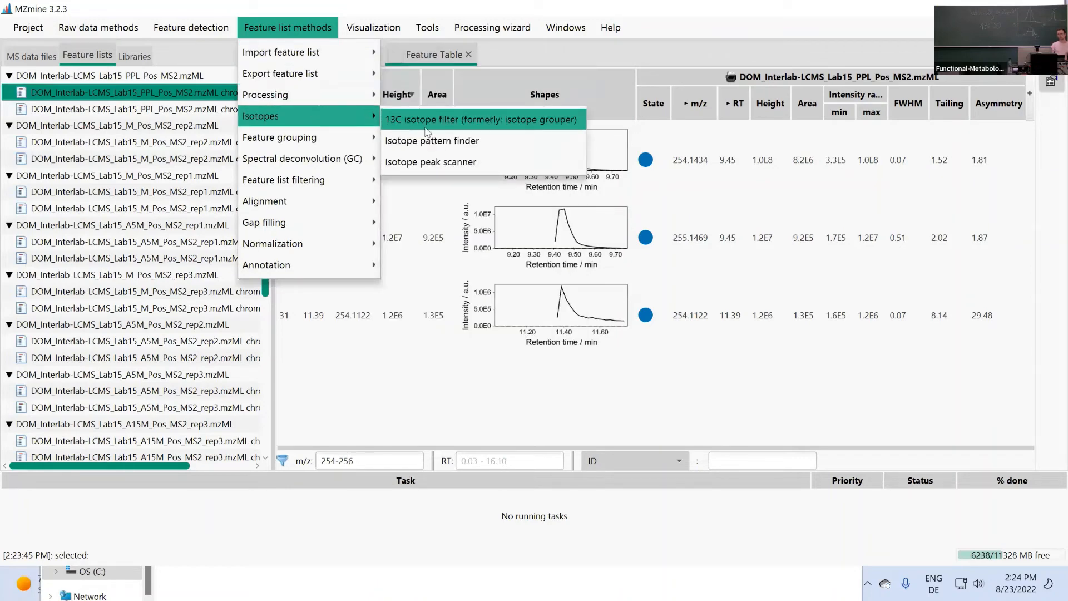
pyautogui.click(523, 129)
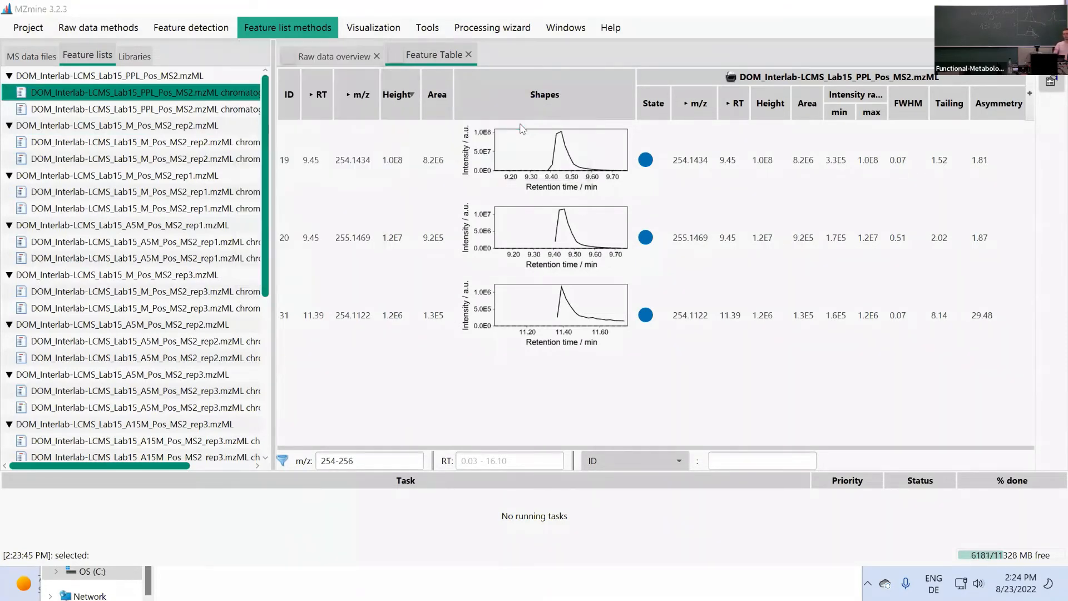
pyautogui.moveTo(433, 100); pyautogui.dragTo(443, 98)
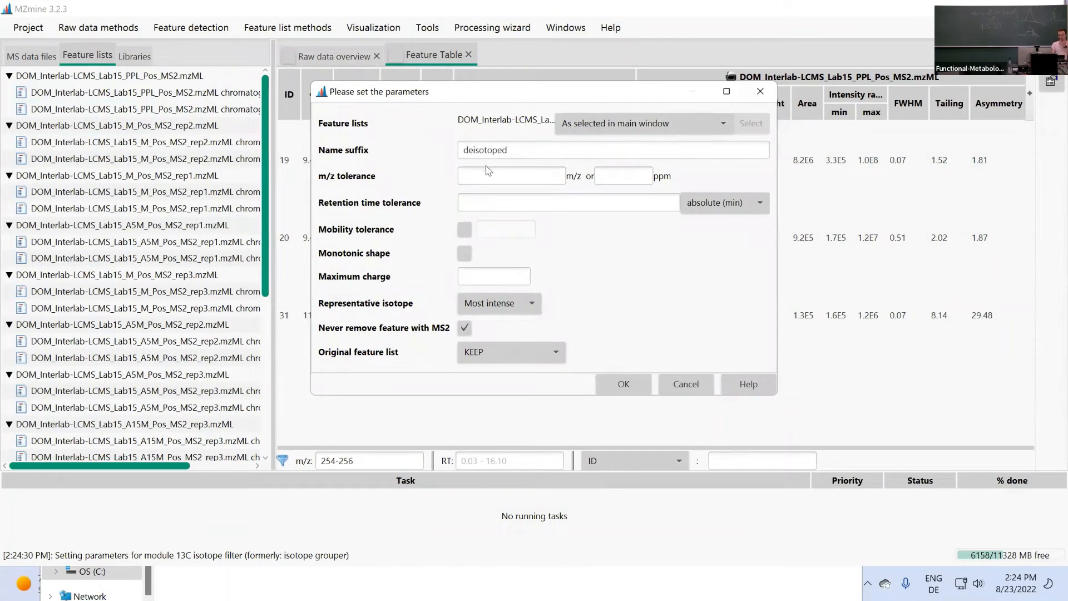
pyautogui.click(469, 175)
pyautogui.click(472, 205)
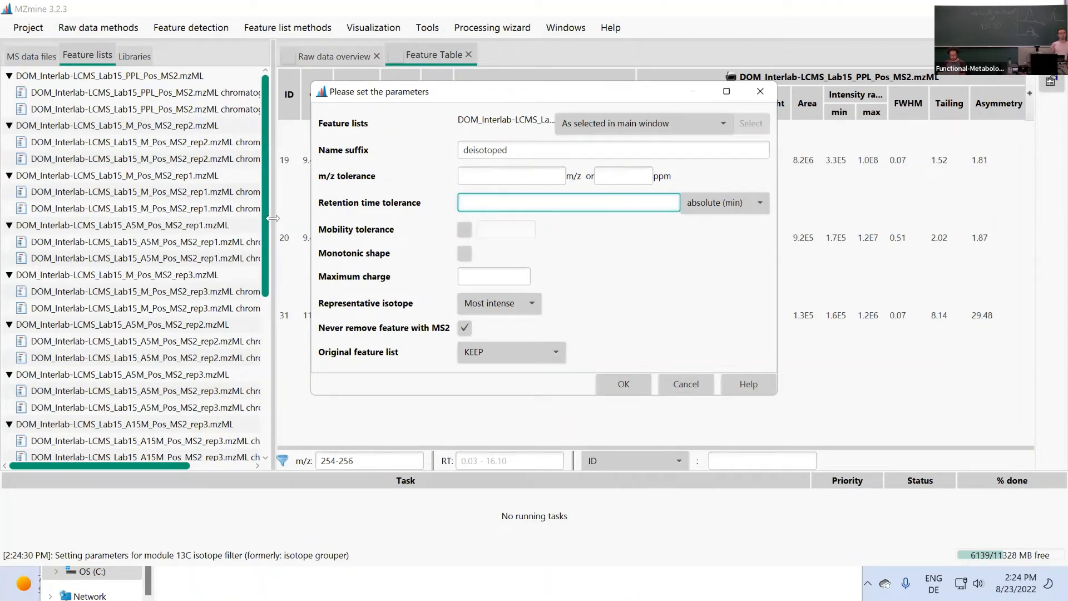
# Widen the feature list area enough to show the full list names and move the filter dialog clear of it
pyautogui.moveTo(273, 218); pyautogui.dragTo(361, 218)
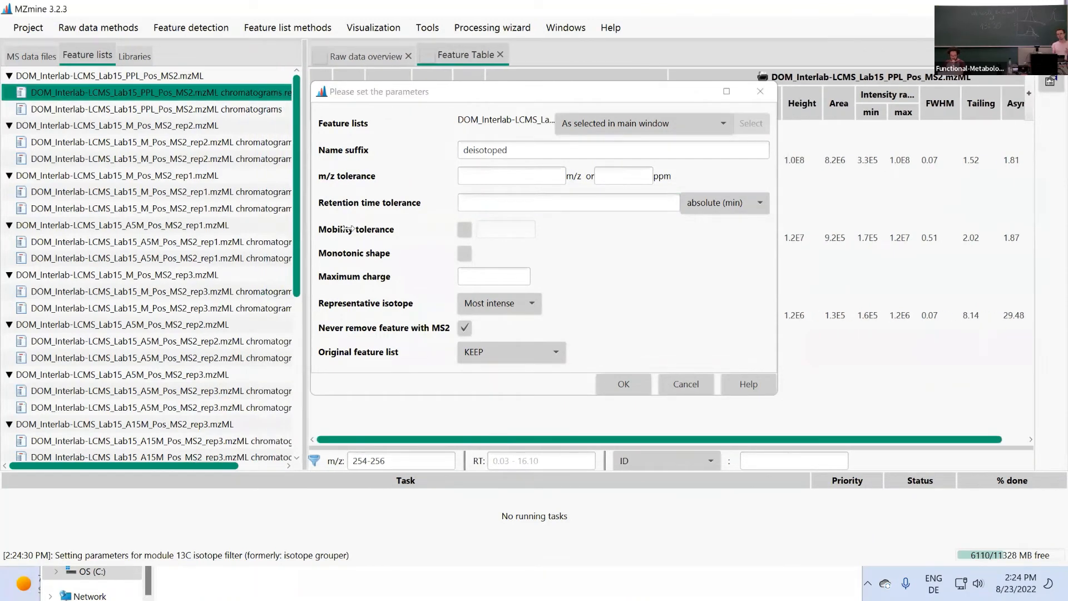
pyautogui.click(453, 98)
pyautogui.moveTo(453, 99); pyautogui.dragTo(523, 103)
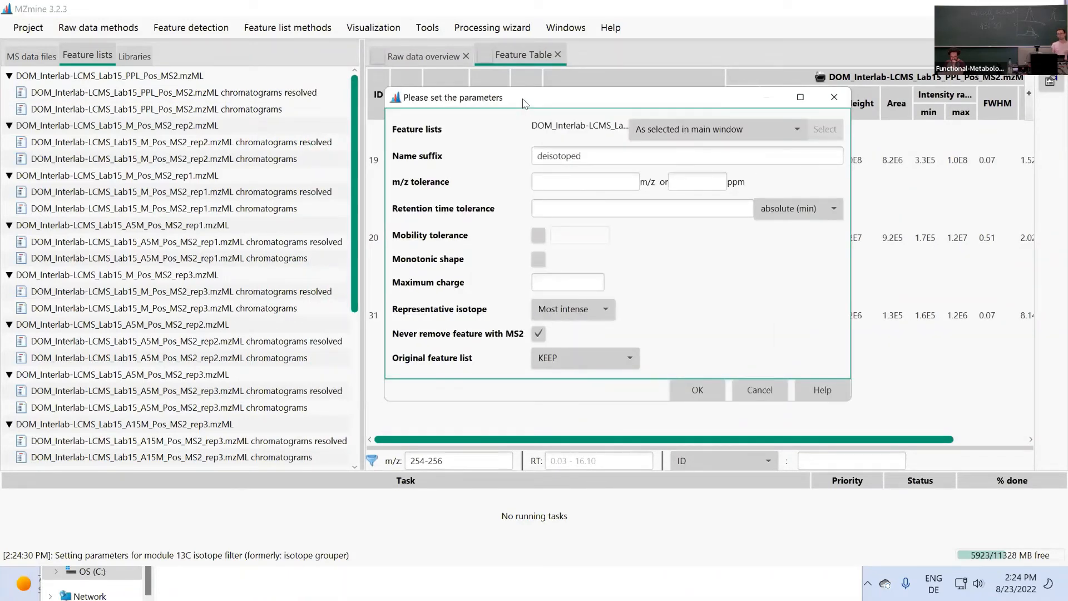
pyautogui.click(660, 131)
pyautogui.click(677, 162)
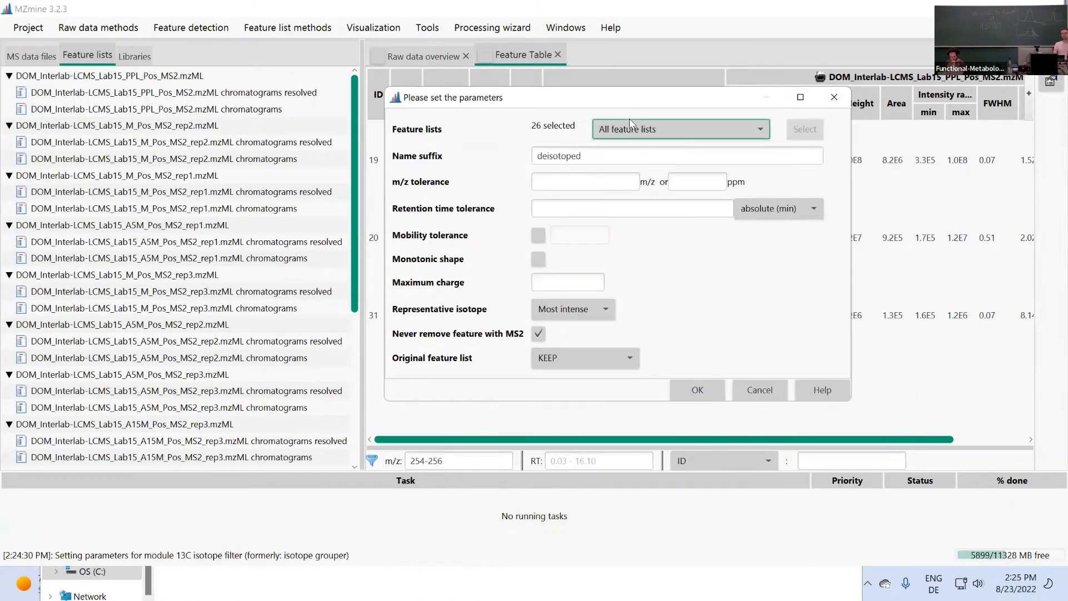
pyautogui.click(669, 132)
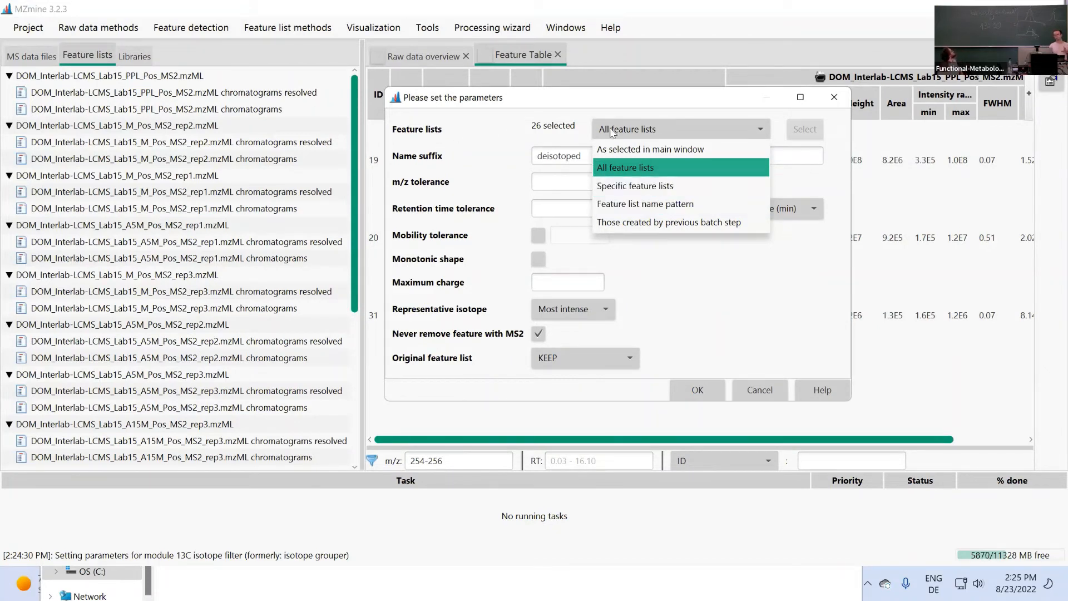
pyautogui.click(645, 209)
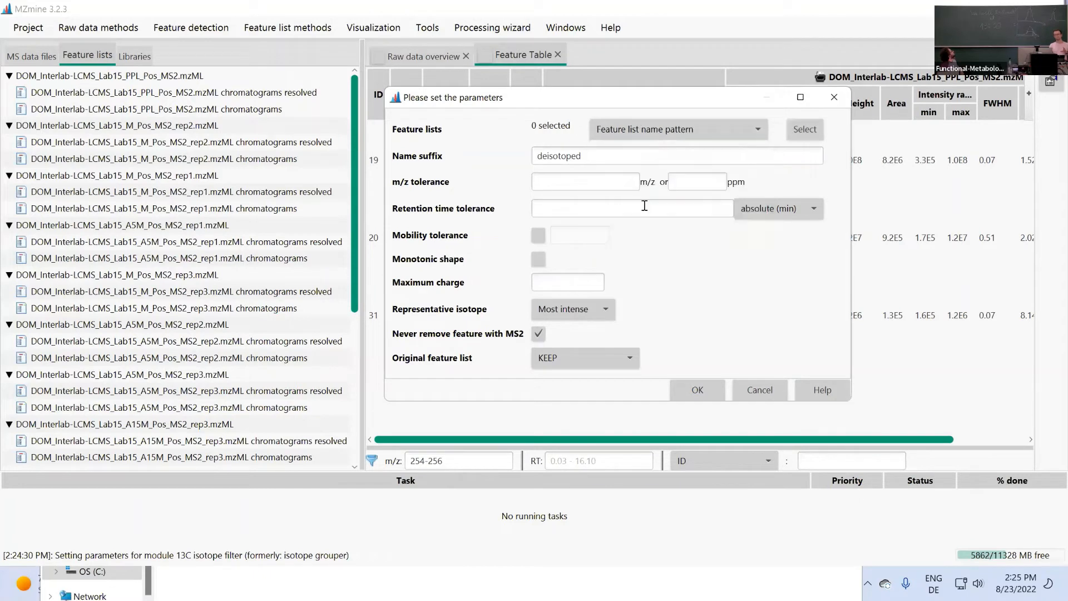
pyautogui.click(804, 130)
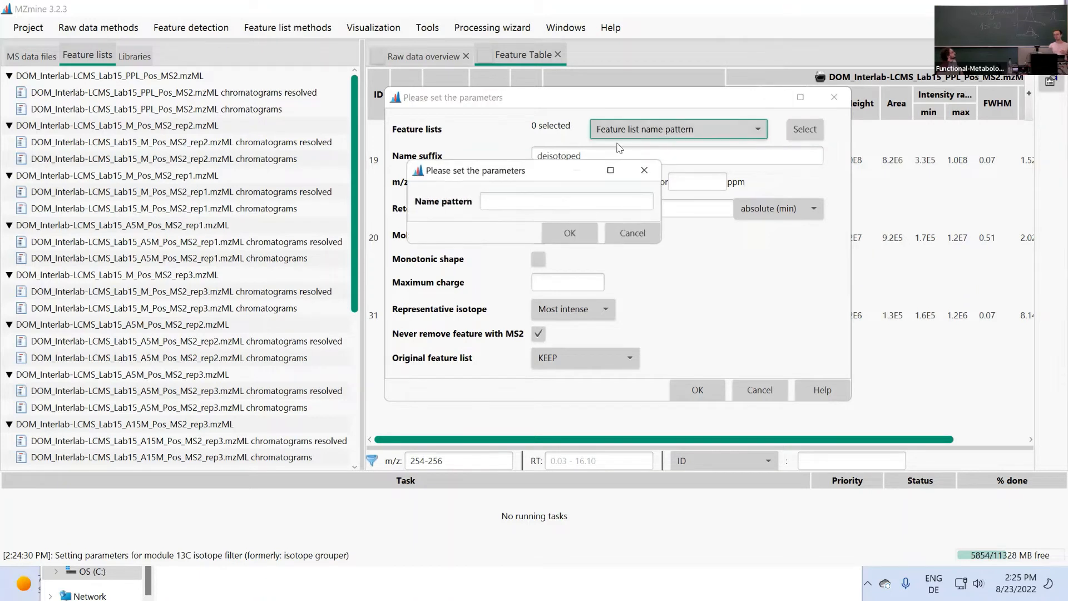
pyautogui.click(538, 201)
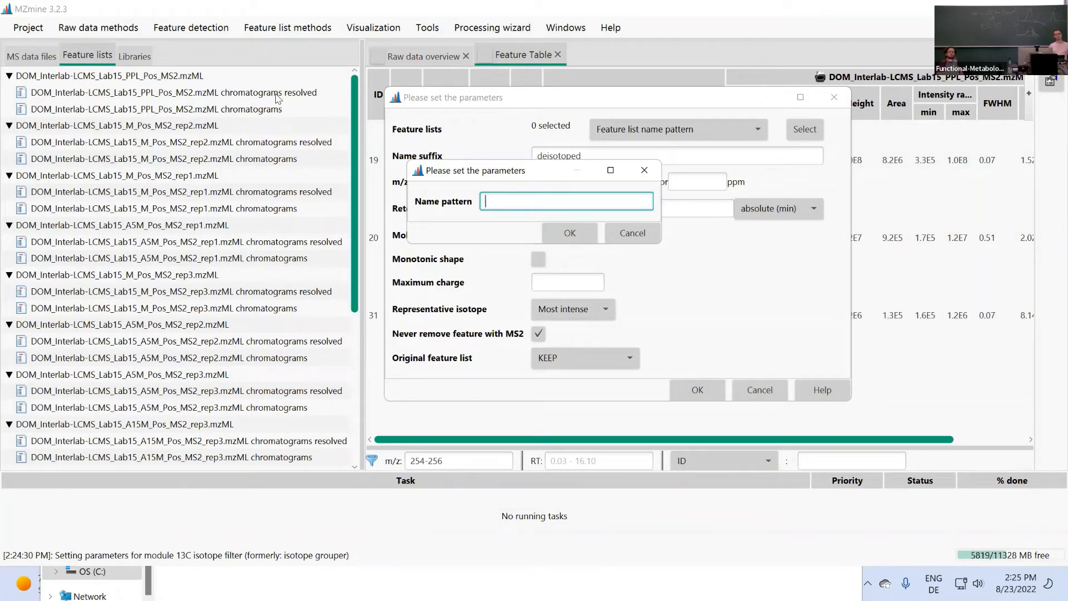
pyautogui.write('resolved')
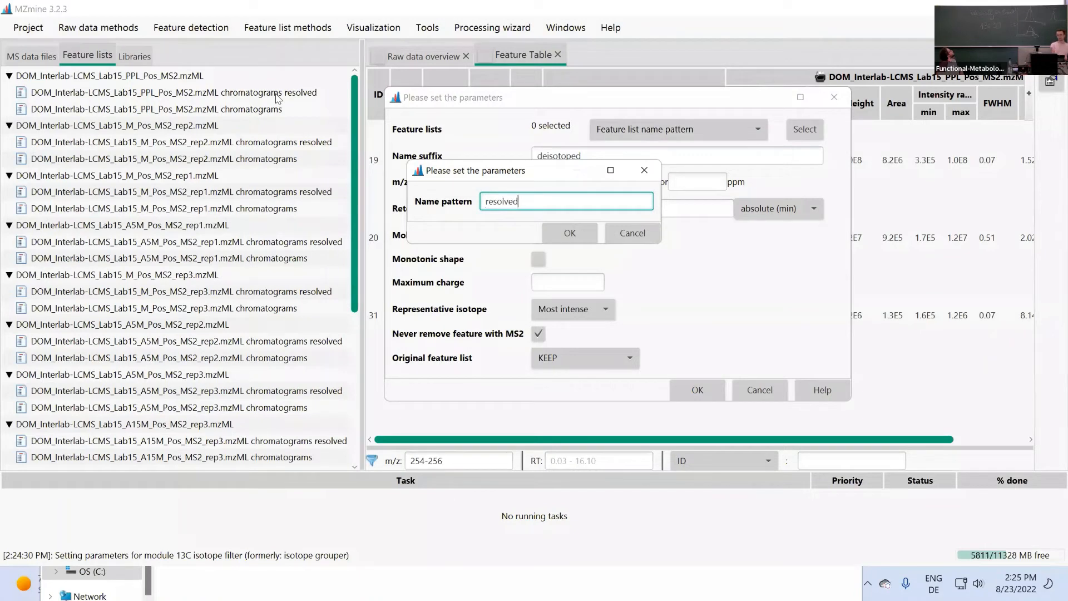
pyautogui.press('Home')
pyautogui.write('*')
pyautogui.click(567, 236)
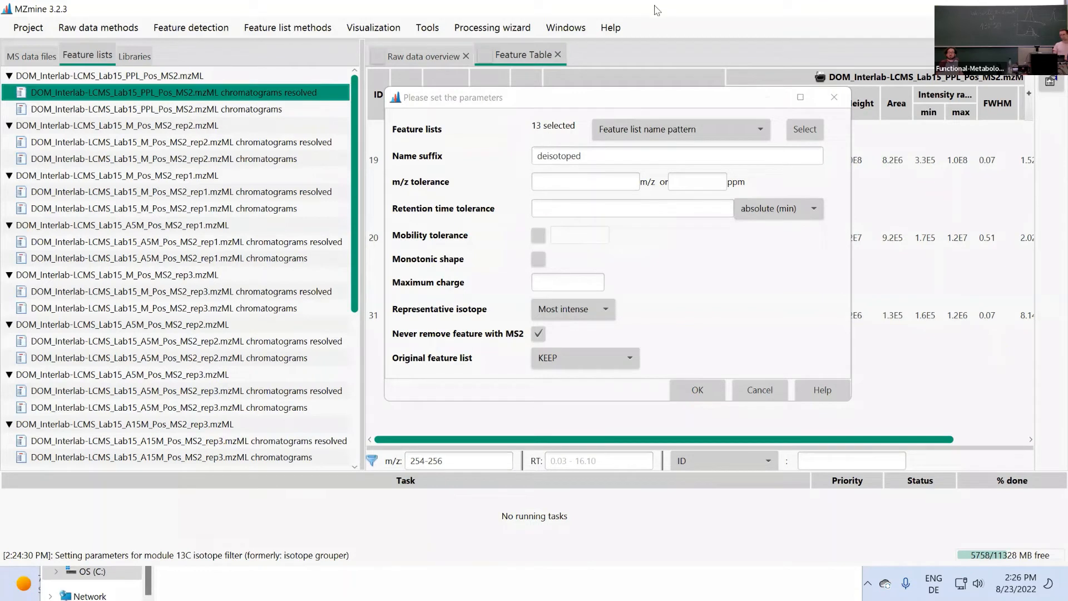
pyautogui.click(558, 183)
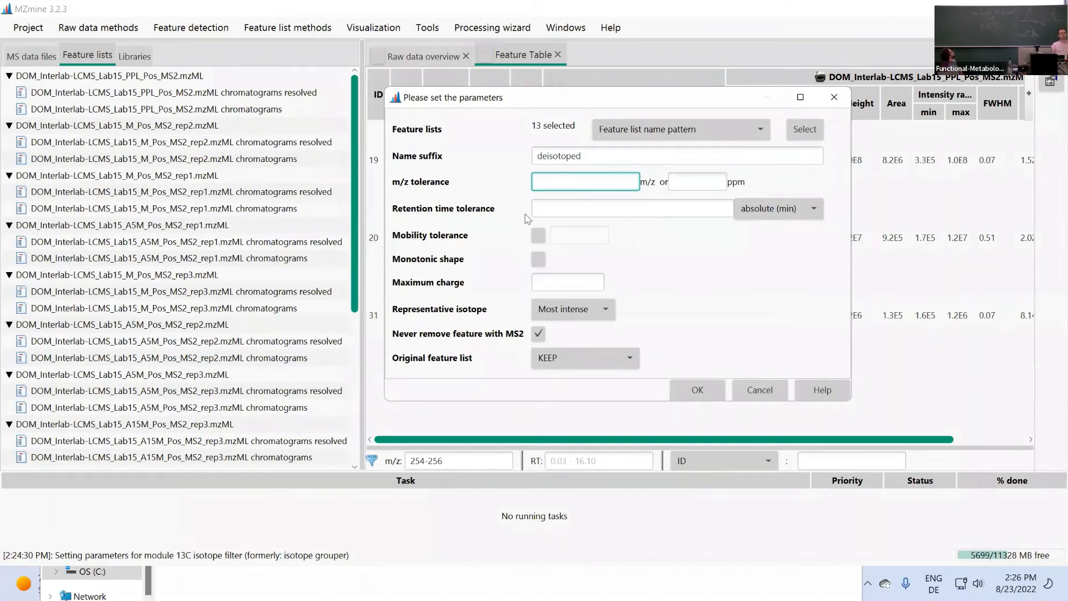
pyautogui.click(834, 98)
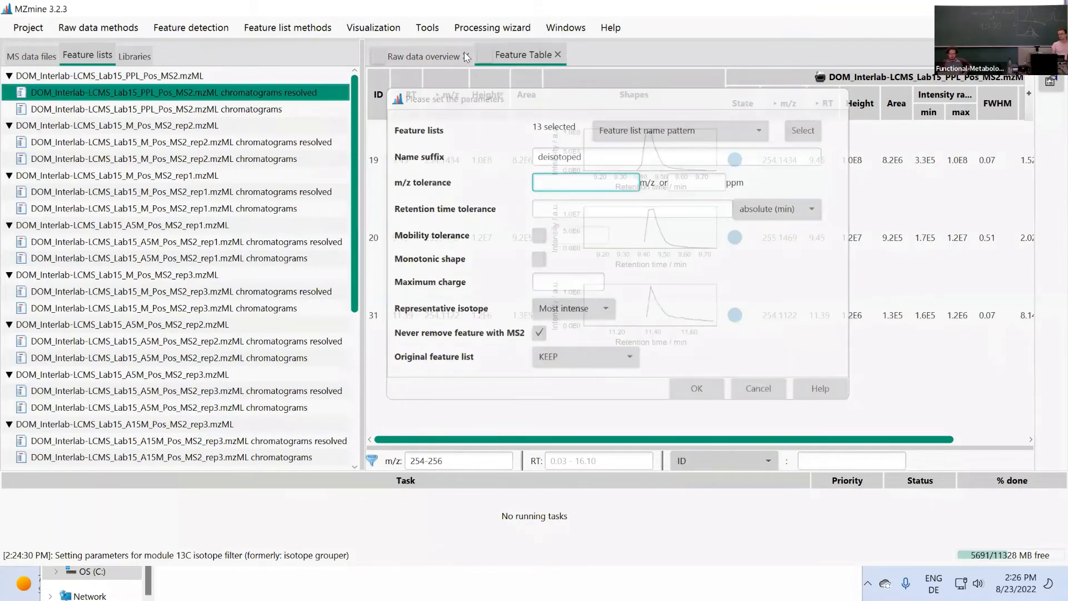
# Start the 13C isotope filter and choose its feature lists by the name pattern "*resolved"
pyautogui.click(268, 25)
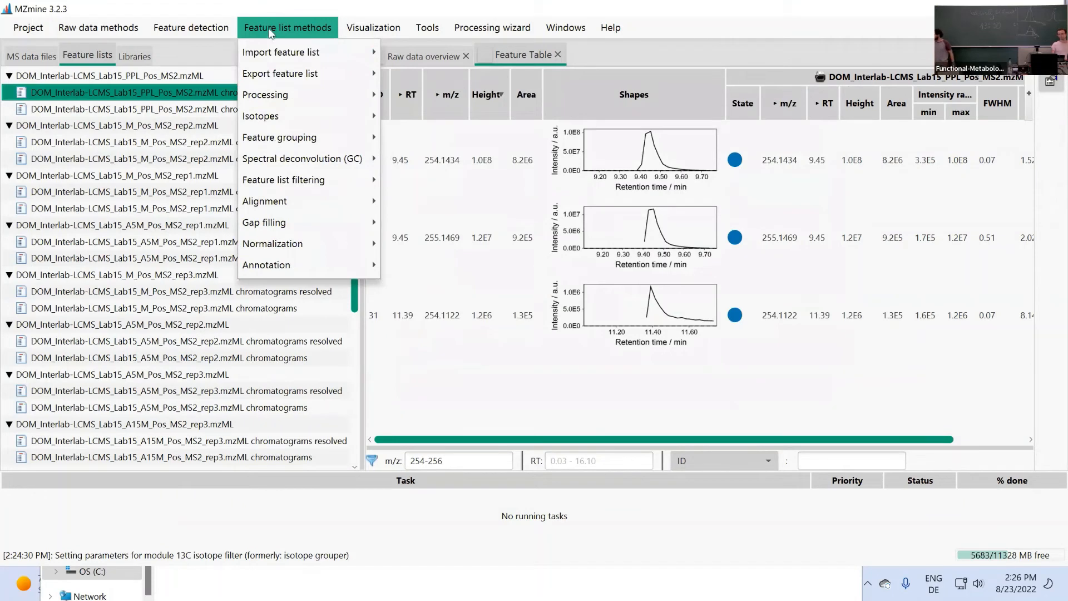
pyautogui.moveTo(275, 118)
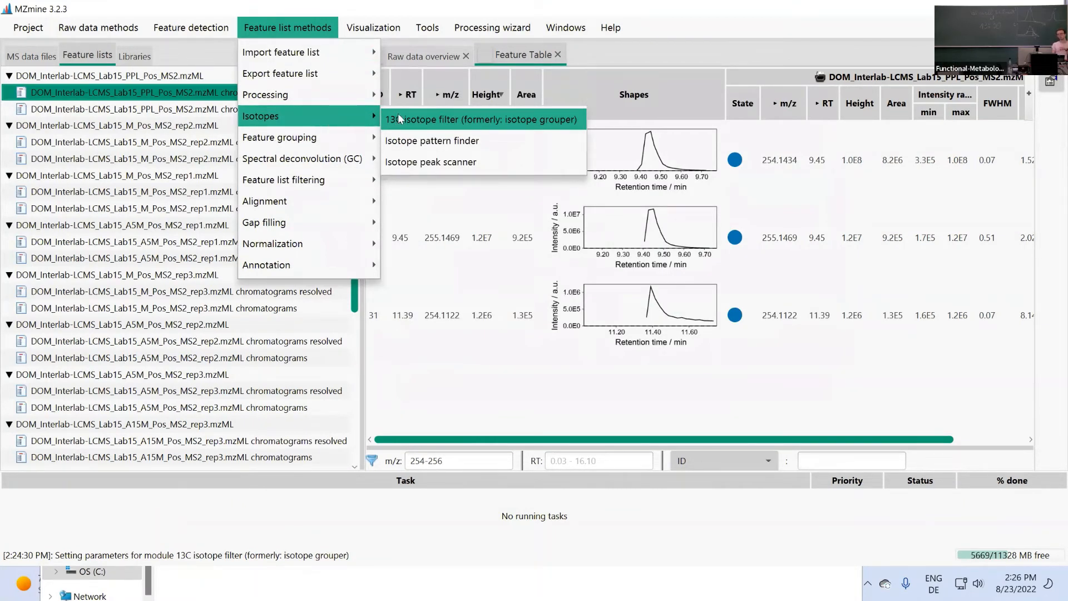
pyautogui.click(477, 120)
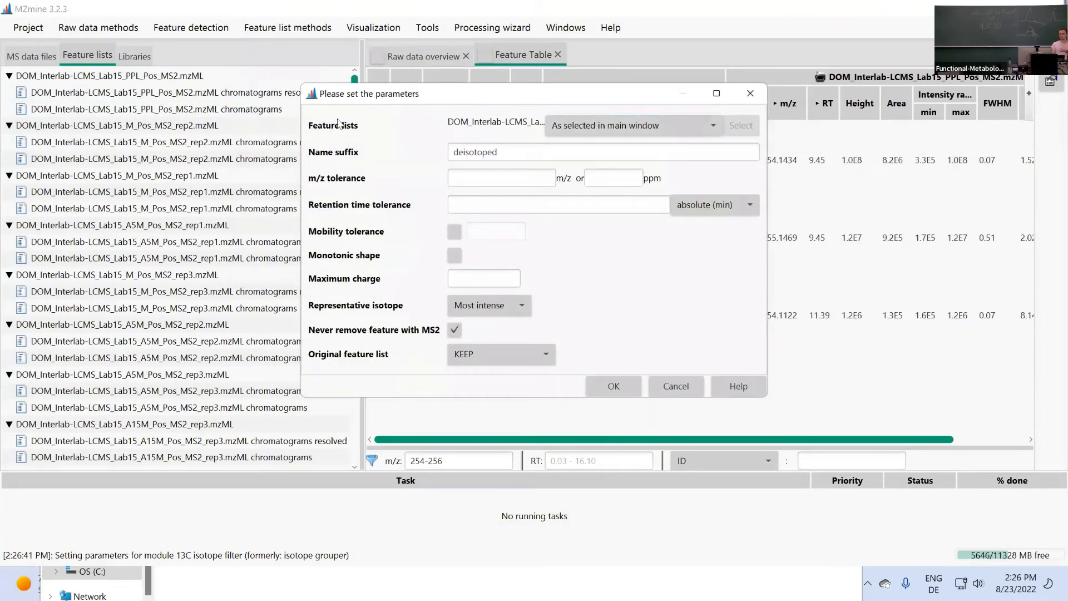
pyautogui.click(629, 125)
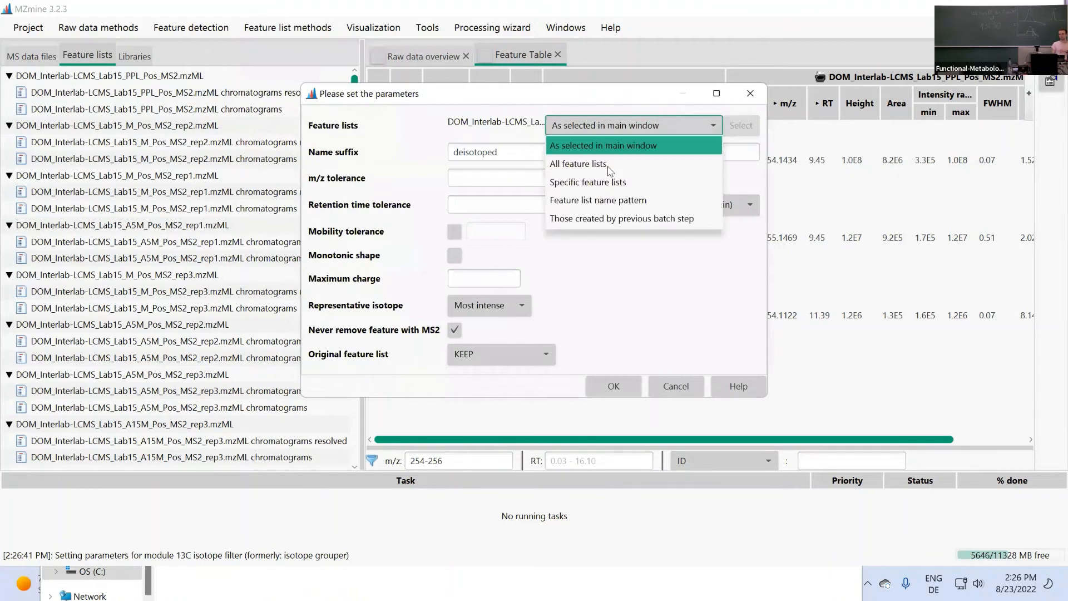
pyautogui.click(625, 200)
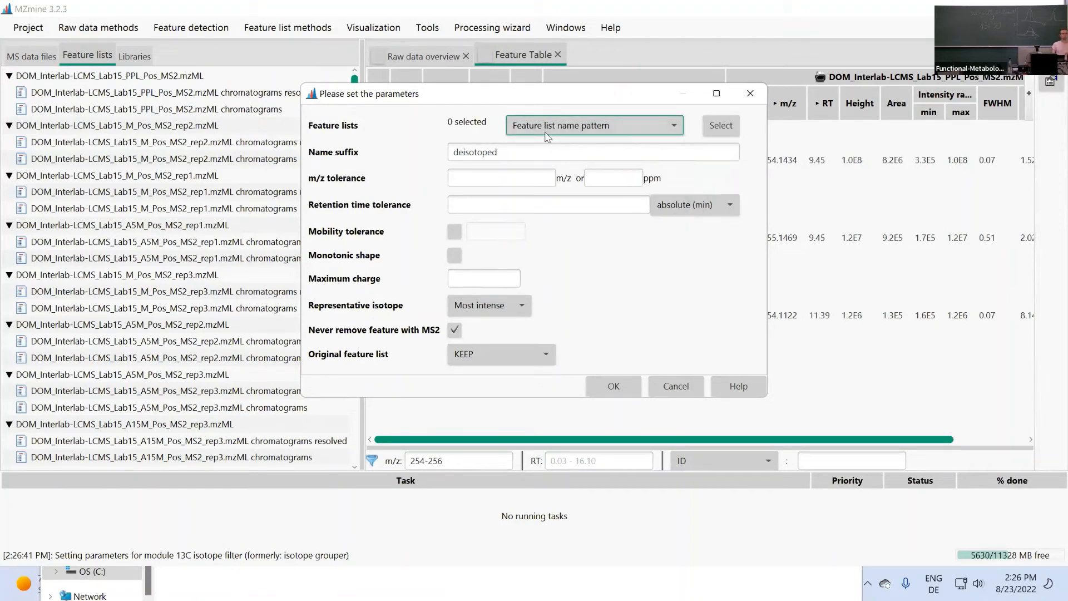
pyautogui.click(712, 128)
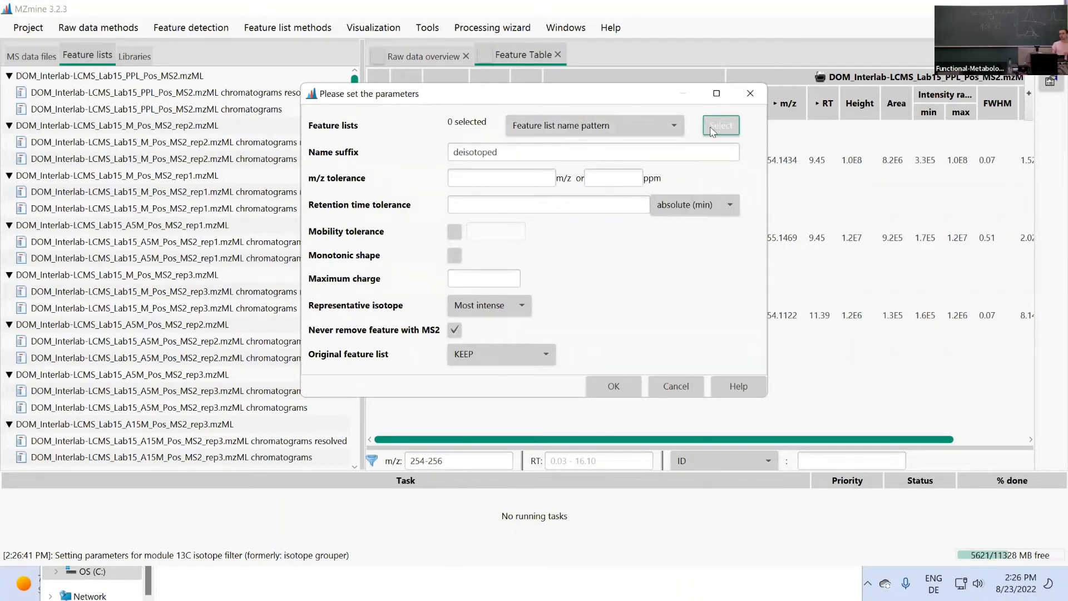
pyautogui.click(504, 200)
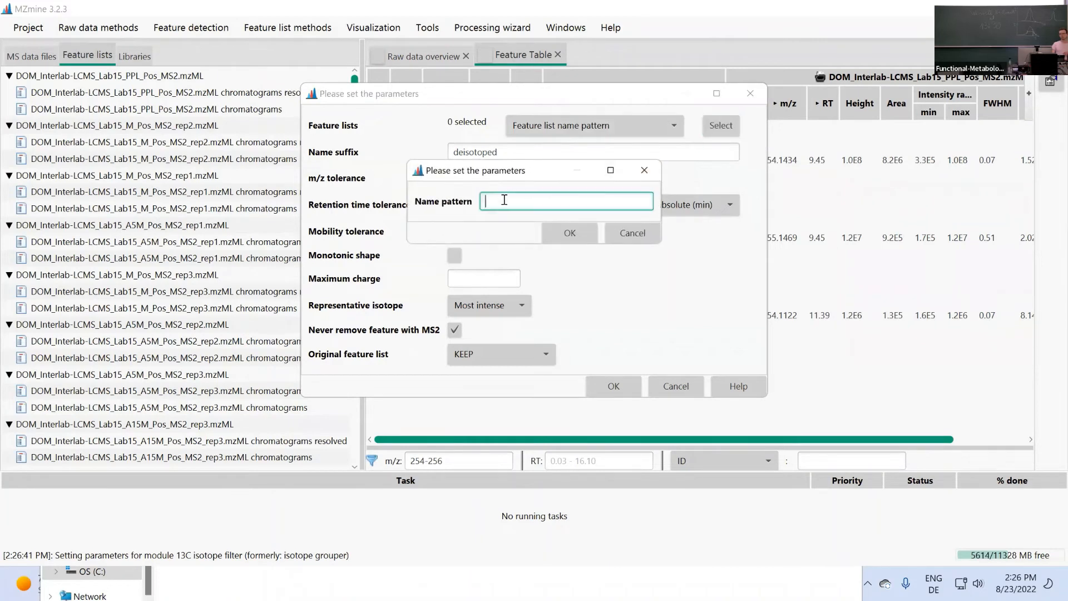
pyautogui.write('resolved')
pyautogui.press('Home')
pyautogui.write('*')
pyautogui.click(573, 233)
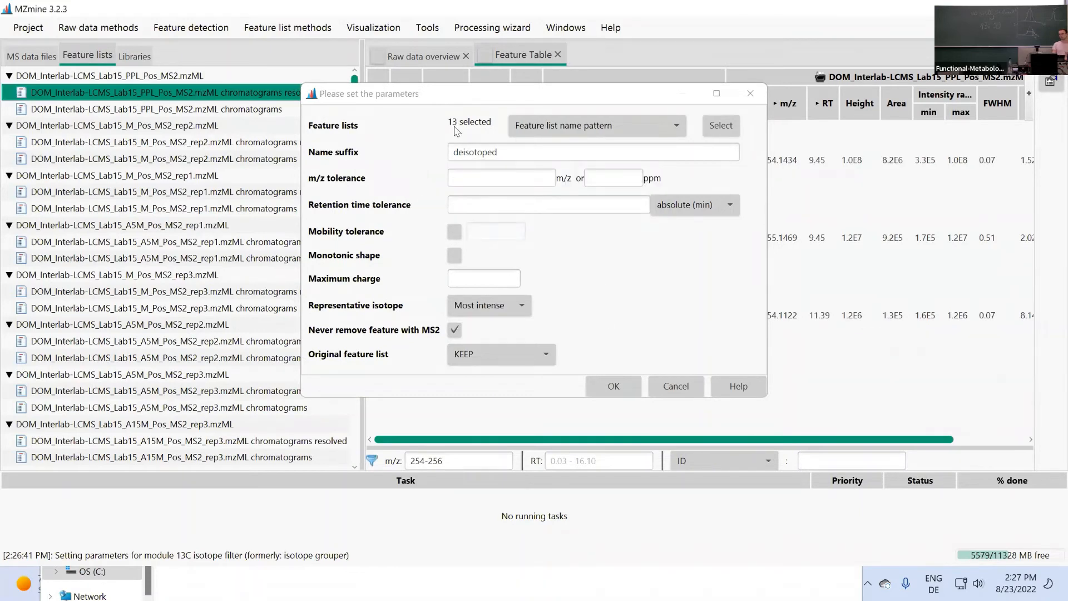
# Set the isotope filter's m/z tolerance to 0.001 m/z or 3 ppm and its absolute retention time tolerance to 0.02 min
pyautogui.click(473, 181)
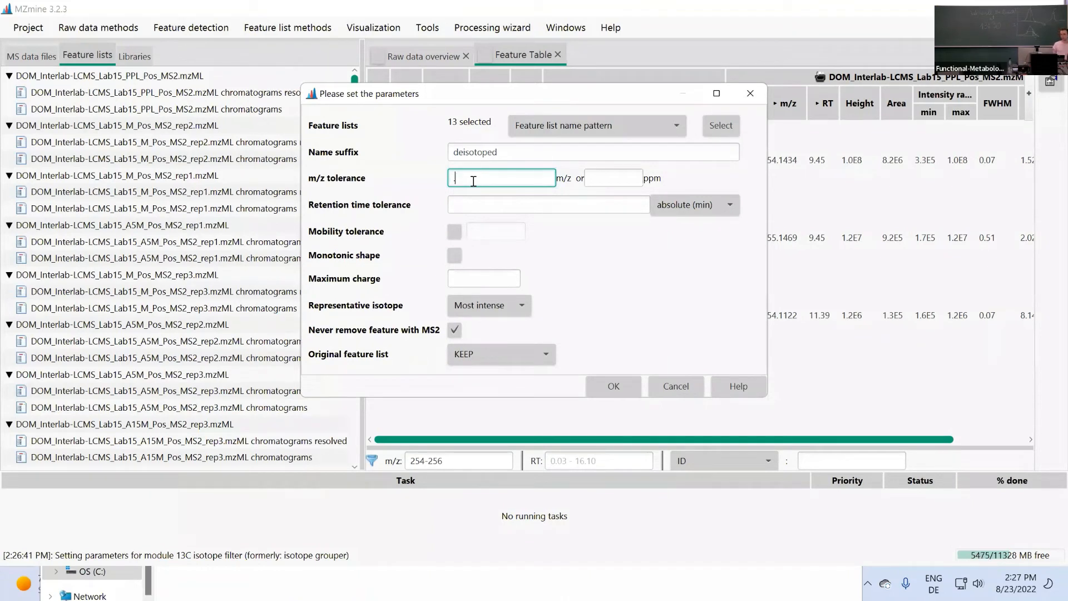
pyautogui.write('.001')
pyautogui.press('Tab')
pyautogui.write('3')
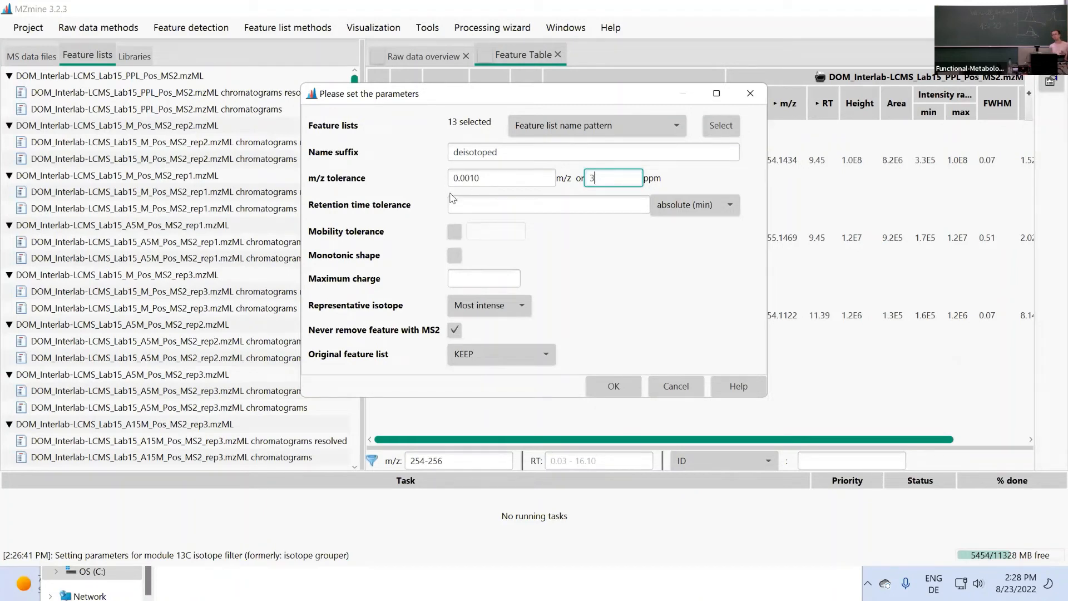
pyautogui.click(459, 203)
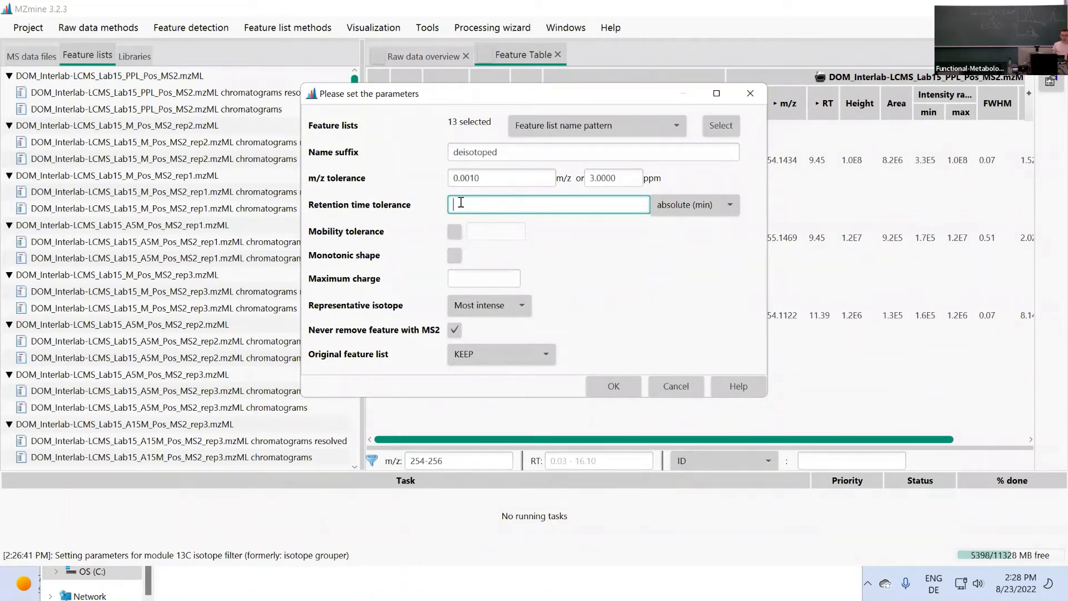
pyautogui.write('0.02')
# Enable Monotonic shape, set the maximum charge to 2 and run the isotope filter
pyautogui.click(462, 284)
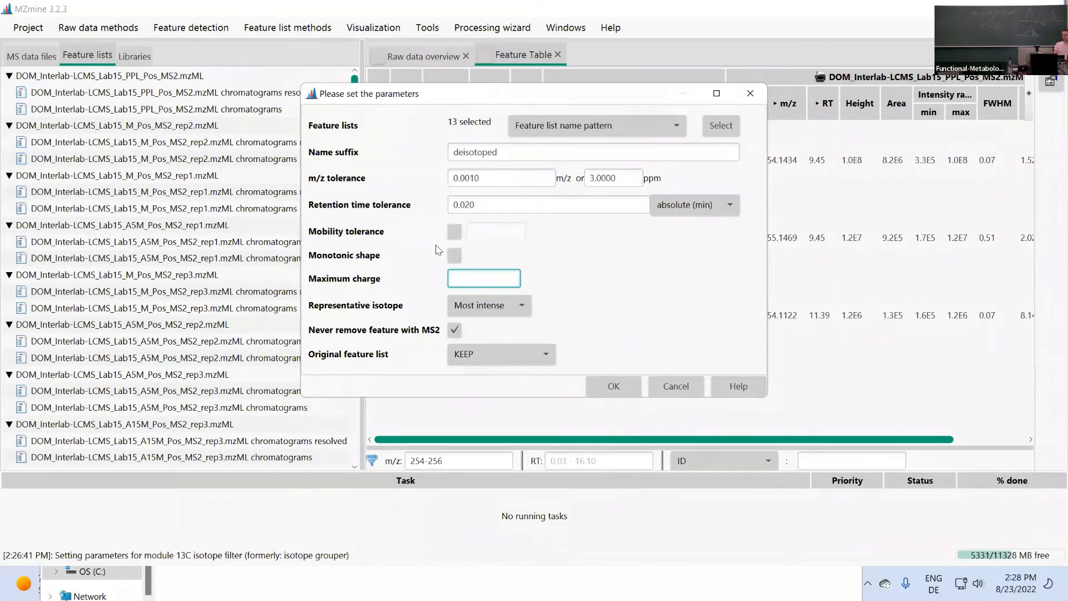
pyautogui.click(457, 259)
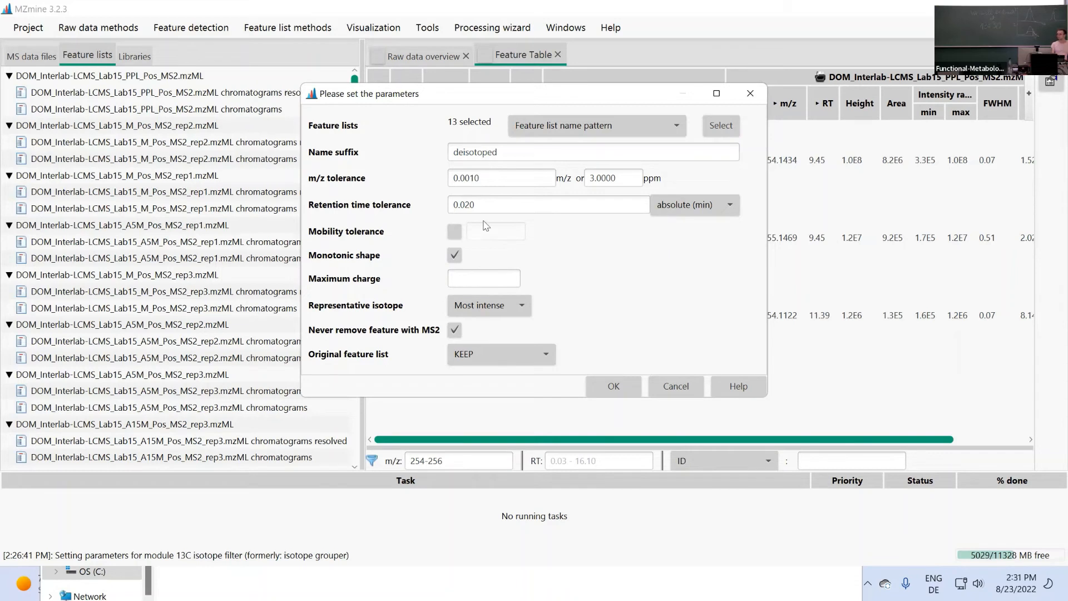
pyautogui.click(482, 280)
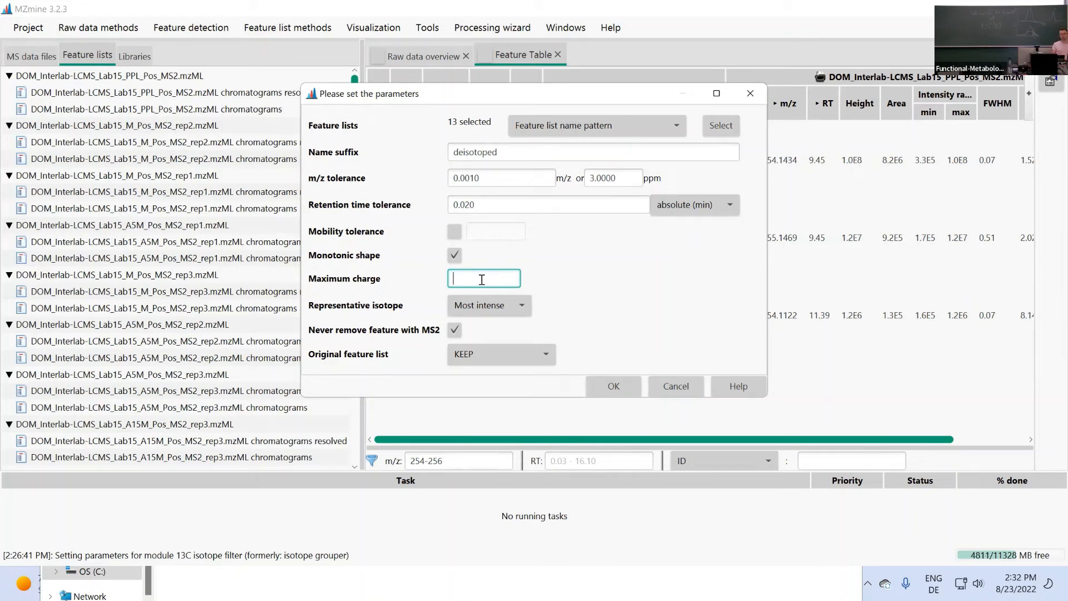
pyautogui.write('2')
pyautogui.moveTo(371, 336)
pyautogui.click(613, 388)
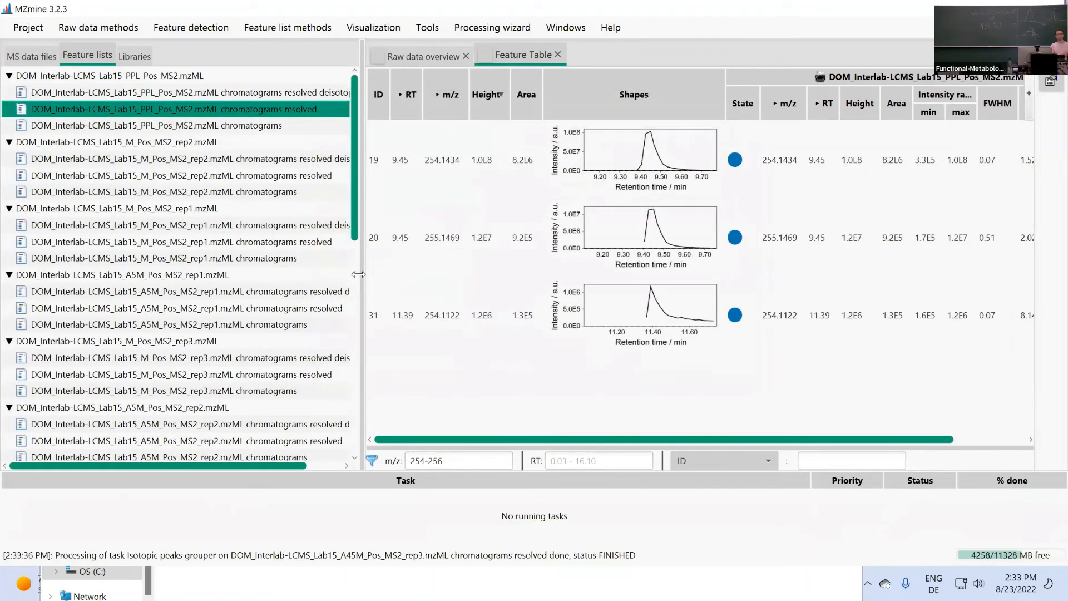
# Widen the feature list area to show the full deisotoped list names and close the feature table
pyautogui.moveTo(362, 289); pyautogui.dragTo(411, 301)
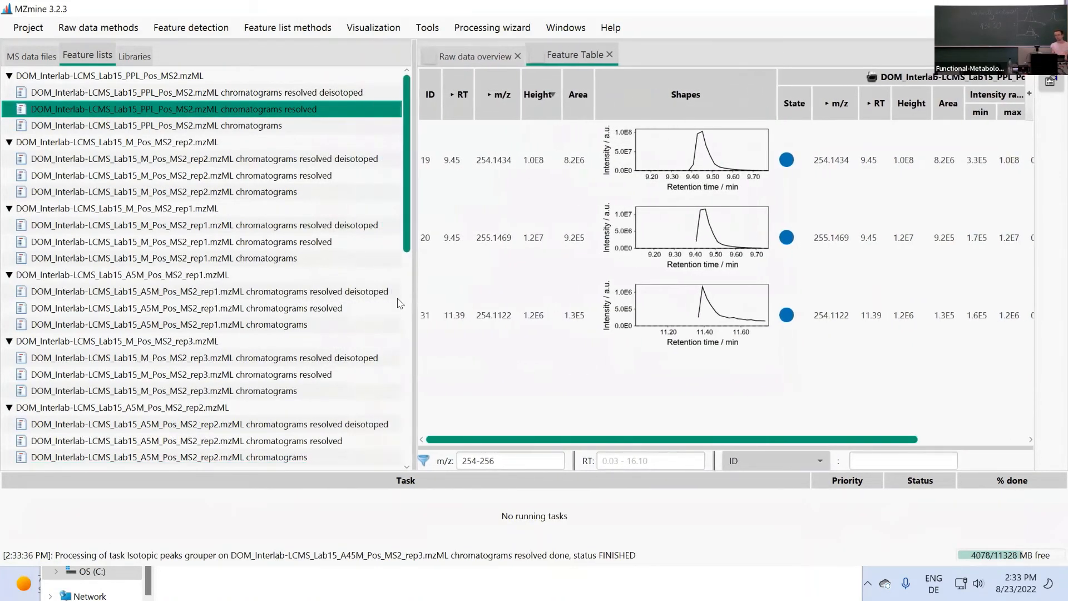
pyautogui.click(301, 93)
pyautogui.keyDown('ctrl'); pyautogui.click(352, 160); pyautogui.keyUp('ctrl')
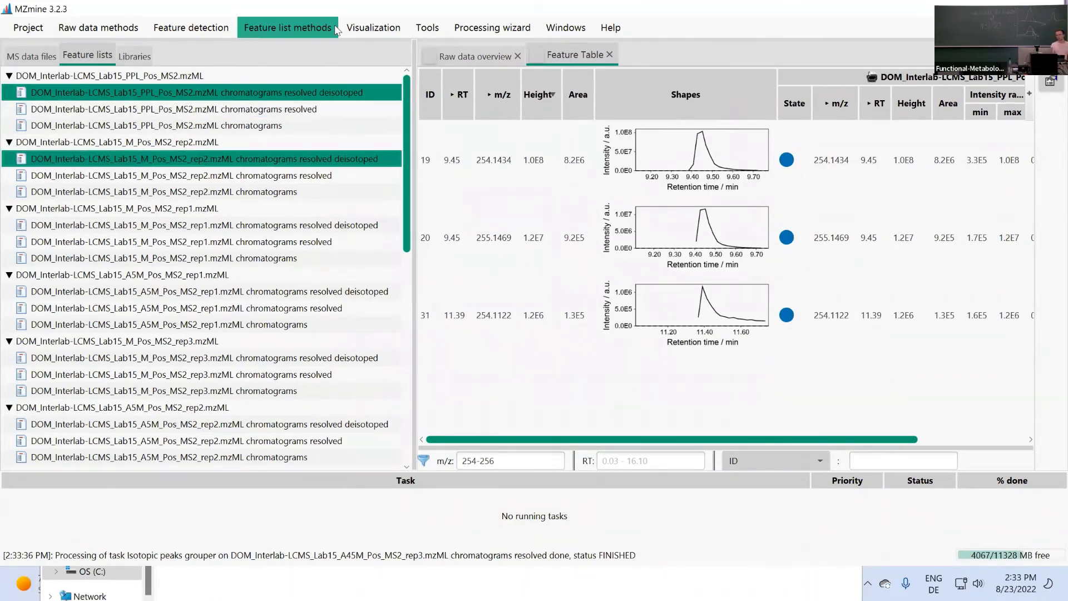
pyautogui.click(287, 28)
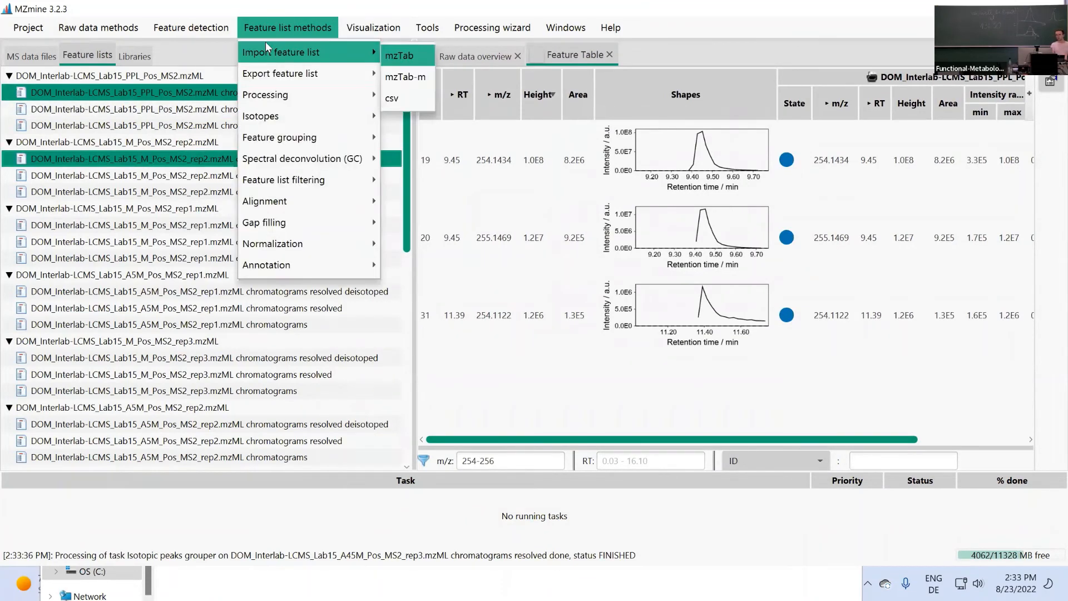
pyautogui.click(613, 52)
pyautogui.click(609, 54)
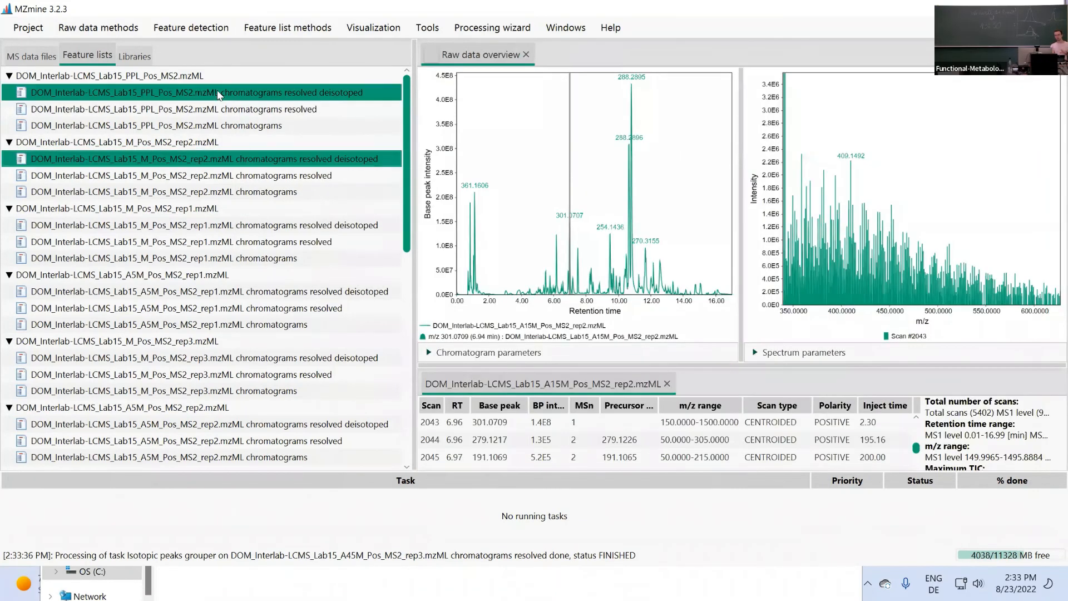
# Start the isotope pattern finder for the PPL deisotoped list, adding Cl and Br to its chemical elements and removing S
pyautogui.click(219, 92)
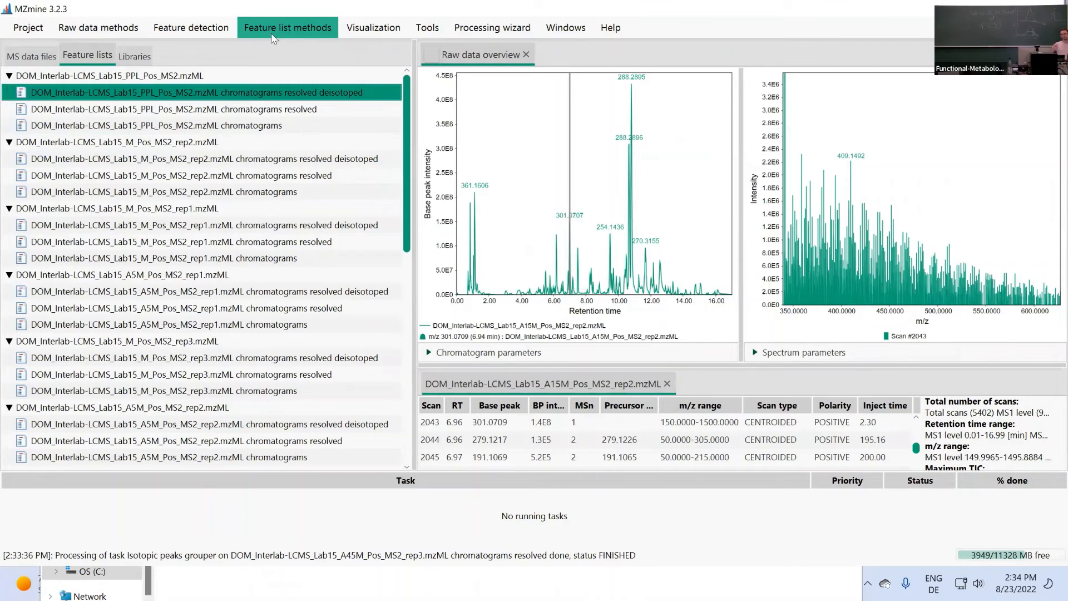
pyautogui.click(309, 27)
pyautogui.moveTo(284, 127)
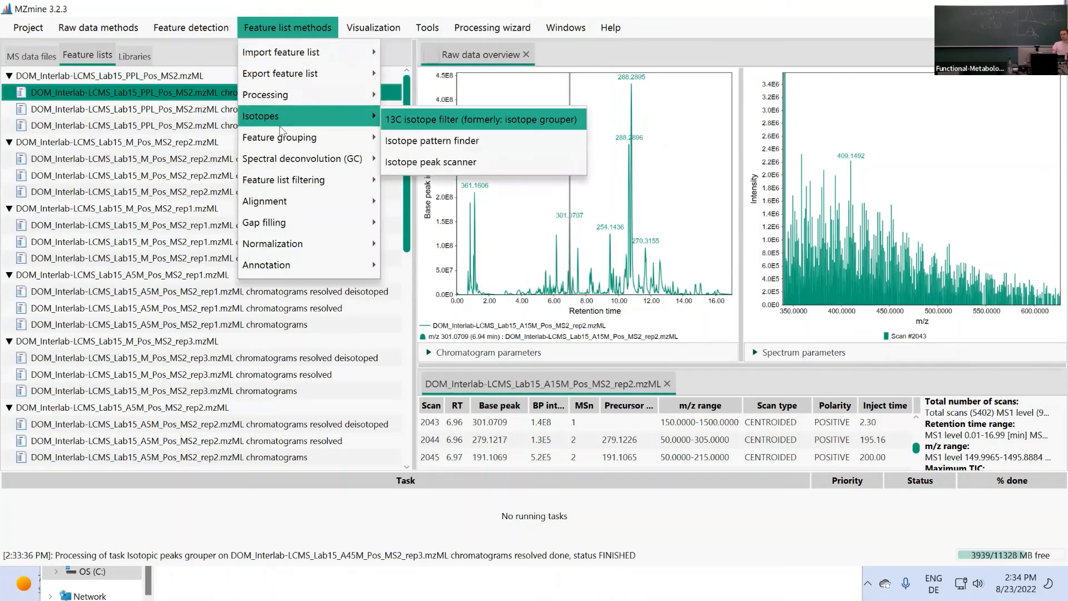
pyautogui.click(506, 144)
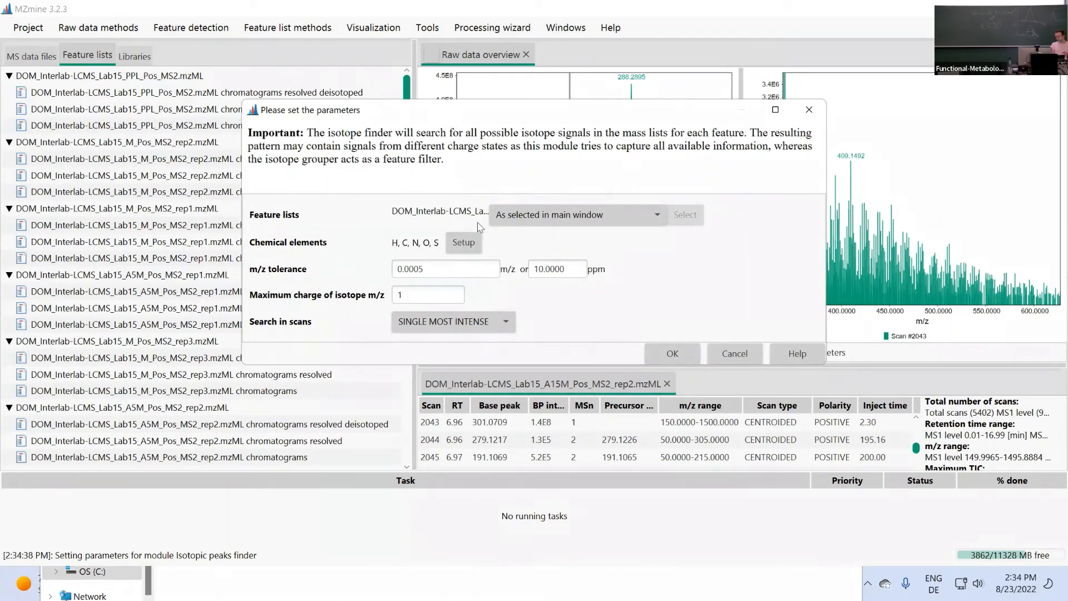
pyautogui.click(451, 241)
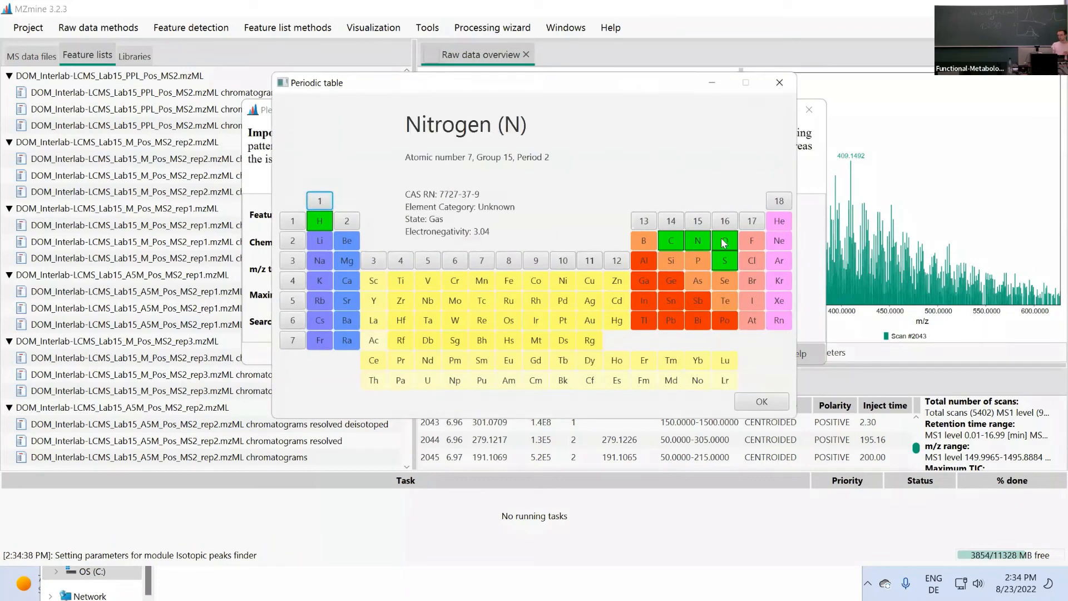
pyautogui.click(752, 262)
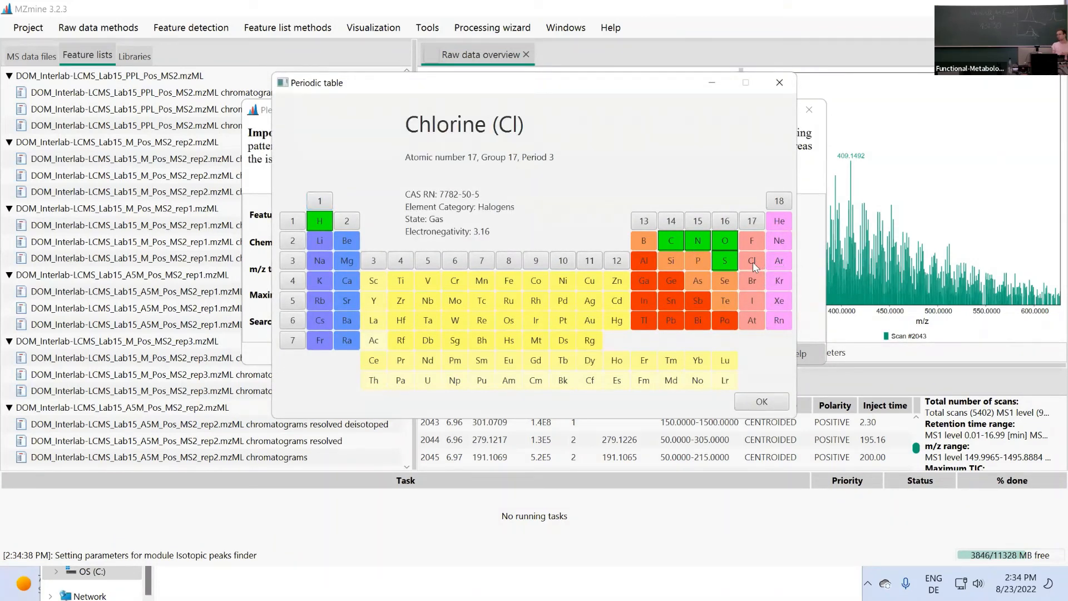
pyautogui.click(751, 281)
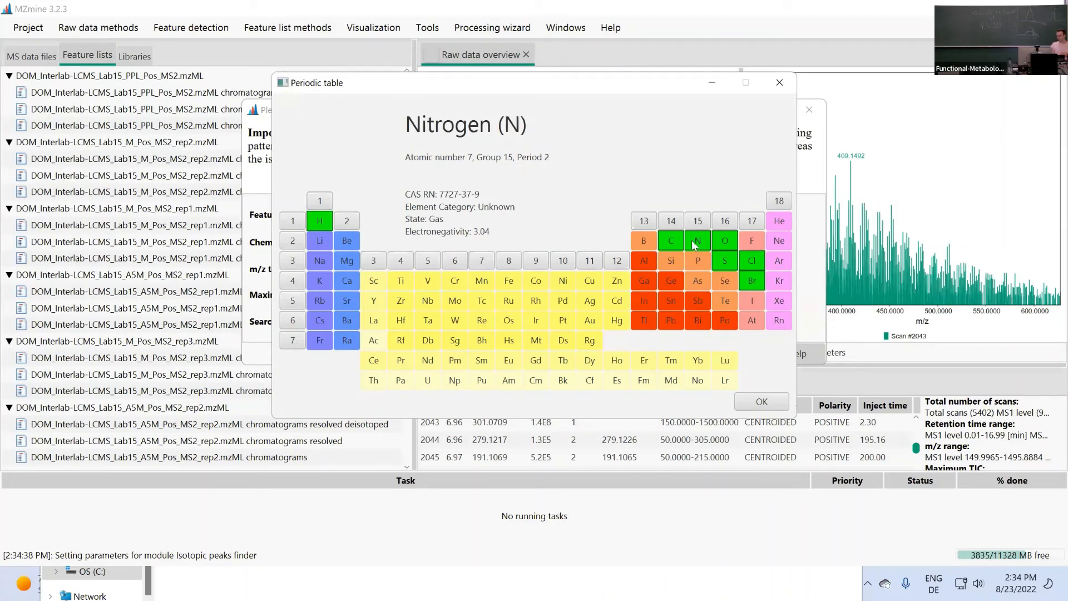
pyautogui.click(722, 262)
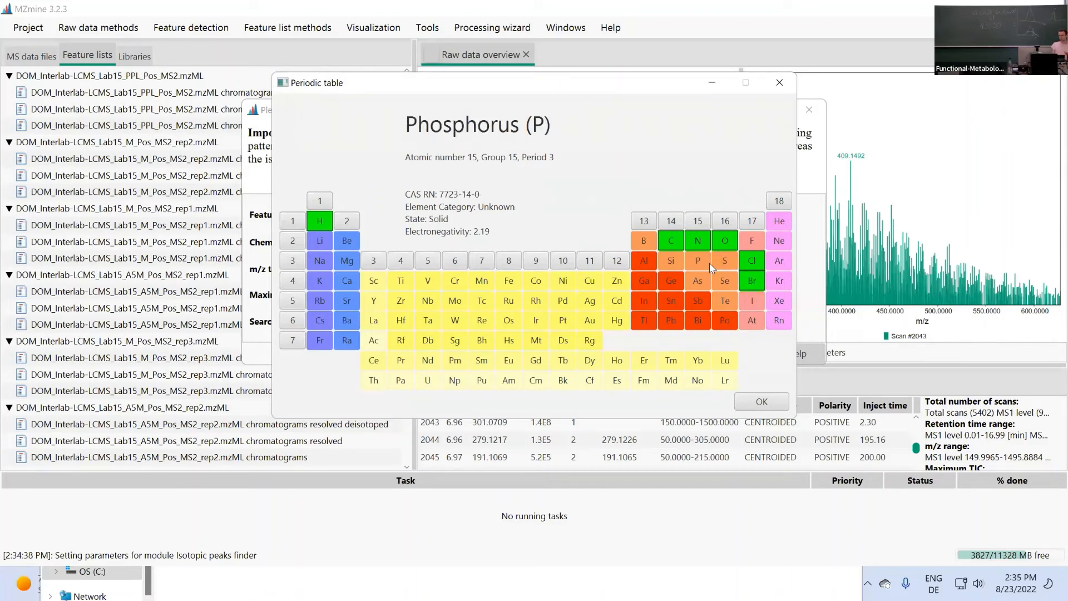
pyautogui.click(775, 408)
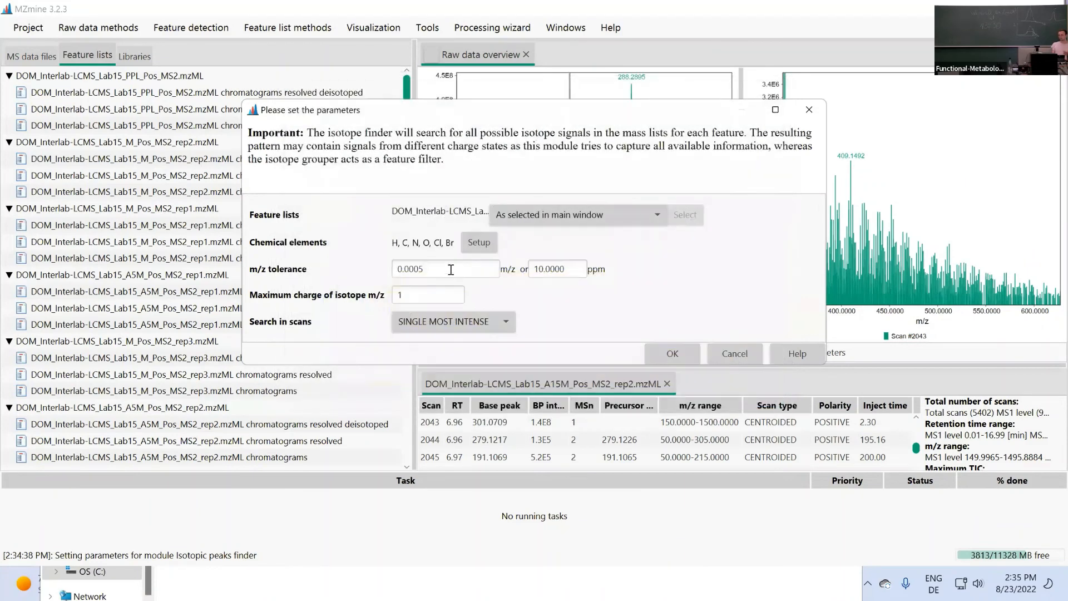
# Set the isotope finder's m/z tolerance to 0.0001 m/z or 5 ppm and the maximum charge of isotope m/z to 2
pyautogui.click(423, 269)
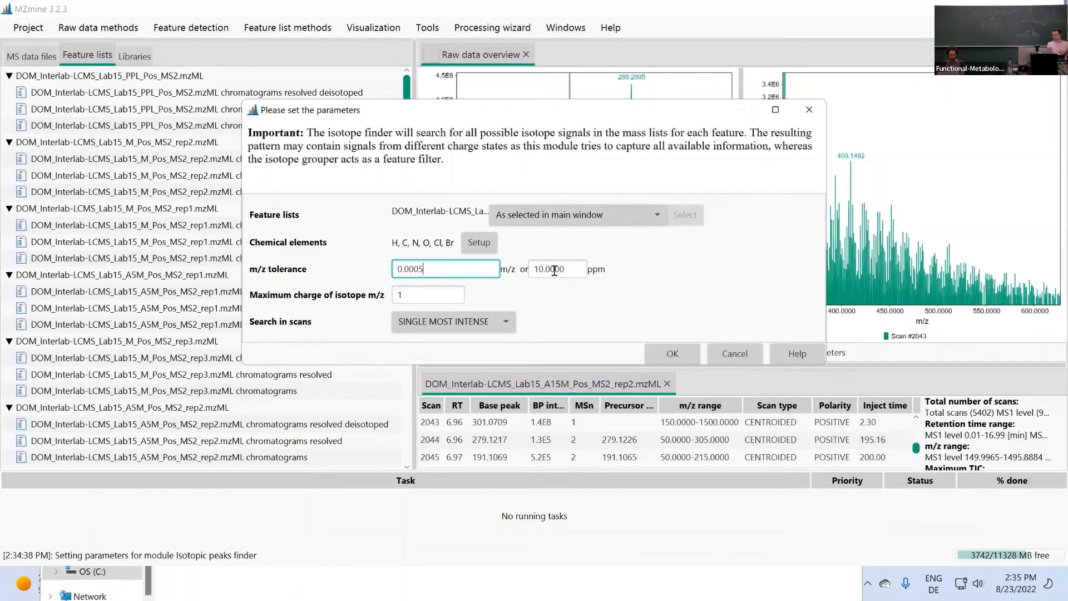
pyautogui.moveTo(564, 270); pyautogui.dragTo(533, 270)
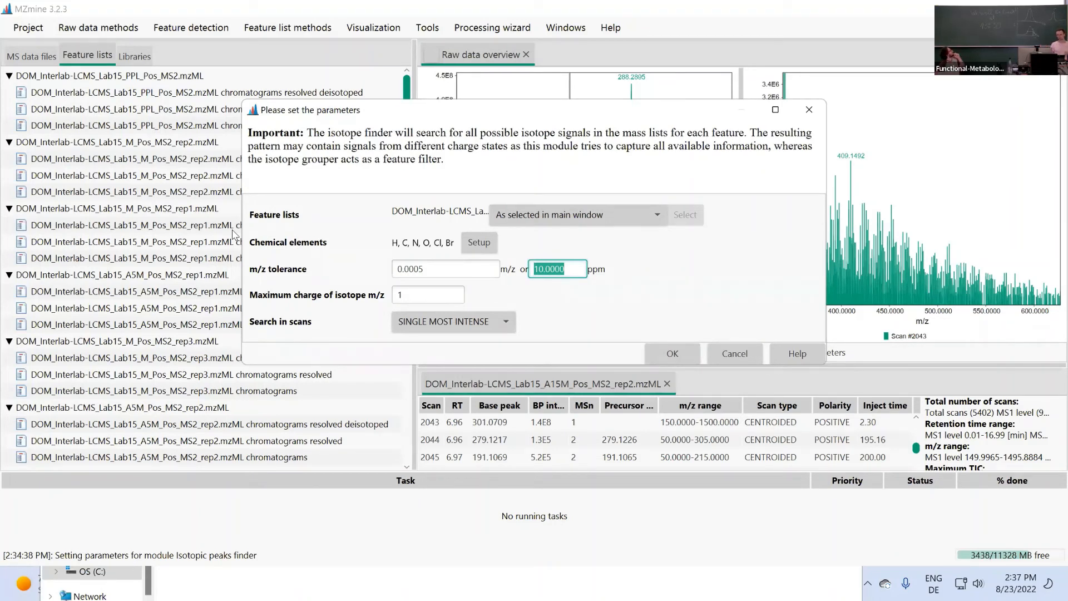
pyautogui.write('5')
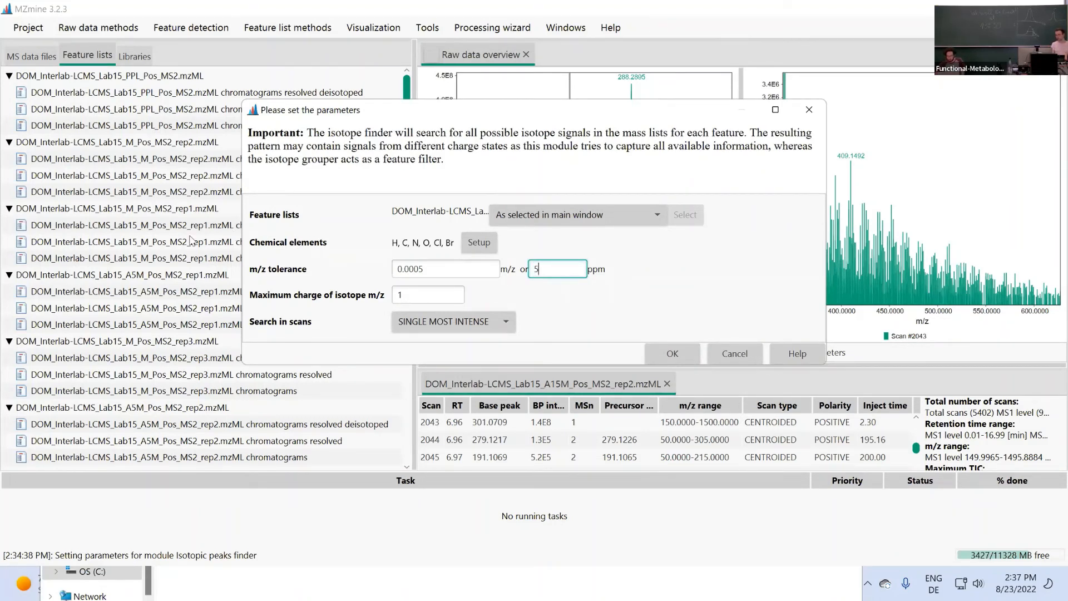
pyautogui.click(428, 270)
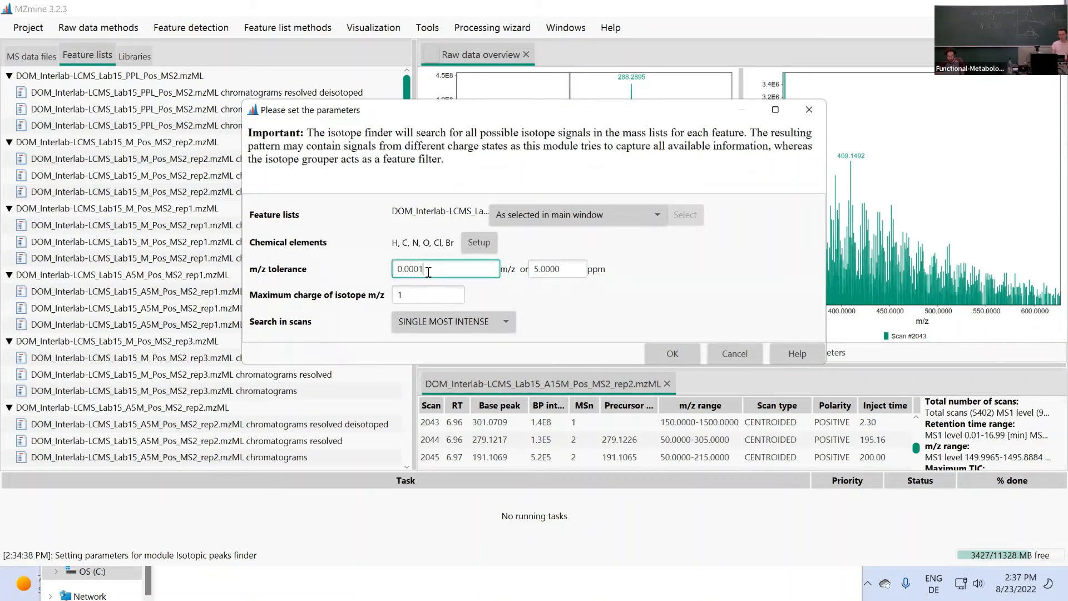
pyautogui.moveTo(413, 298); pyautogui.dragTo(211, 276)
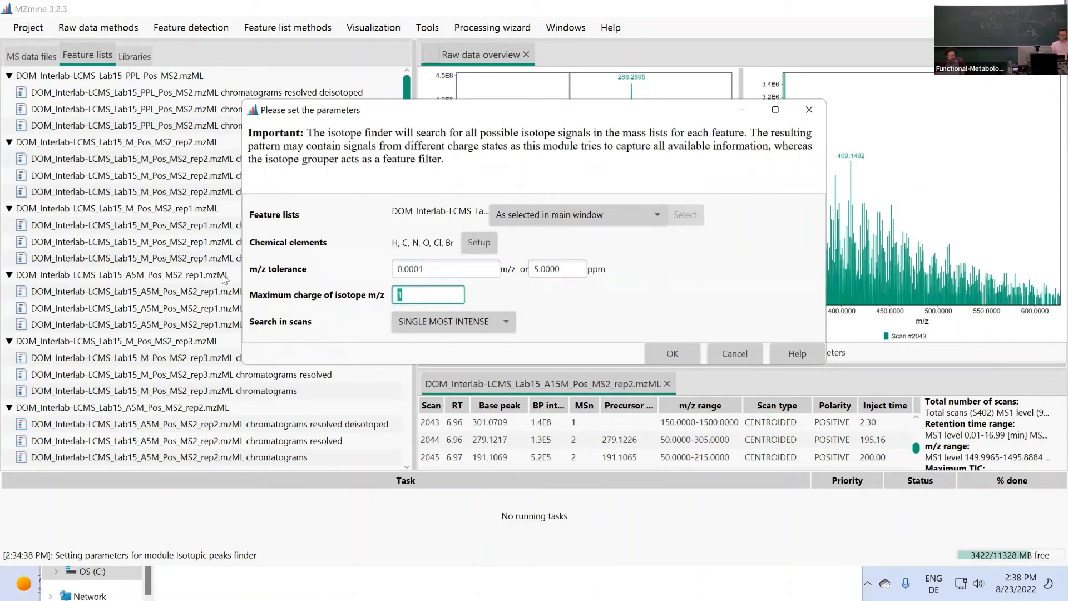
pyautogui.write('2')
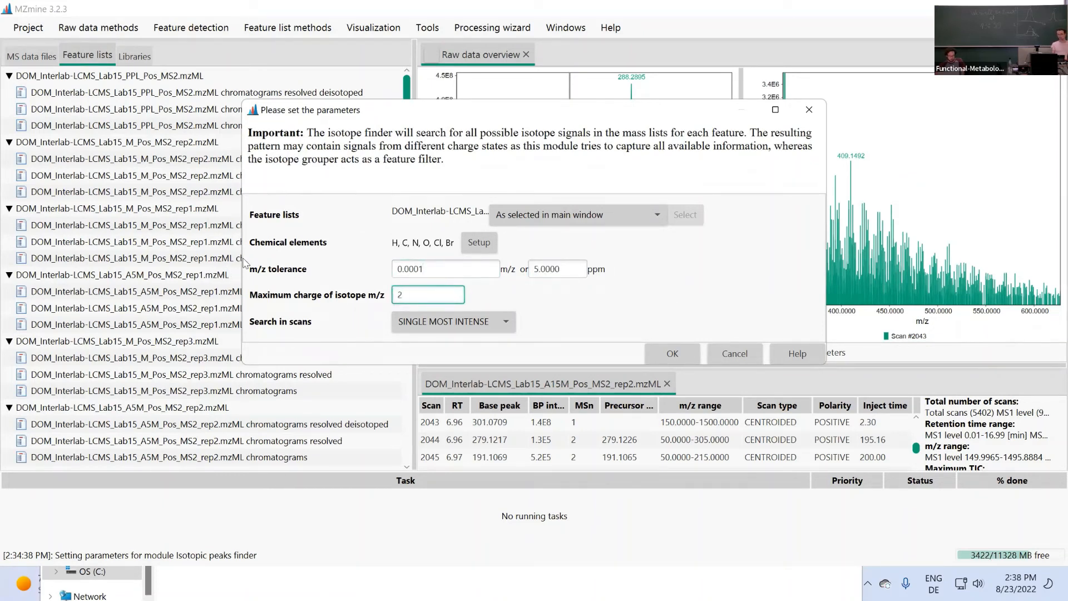
# Choose the isotope finder's feature lists by the name pattern "*deisotoped" and run it
pyautogui.click(544, 214)
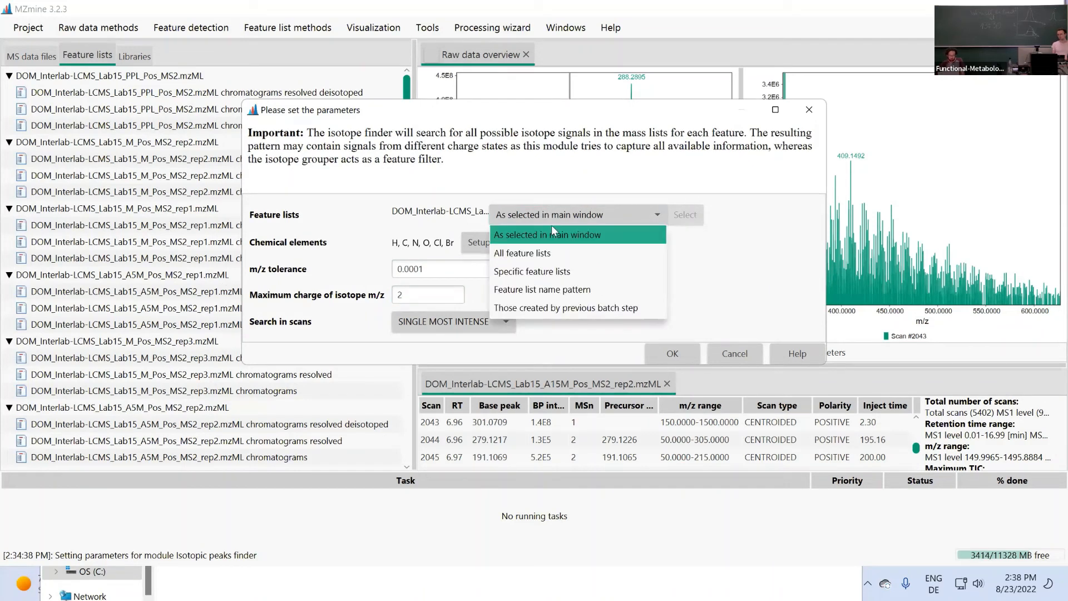
pyautogui.click(545, 289)
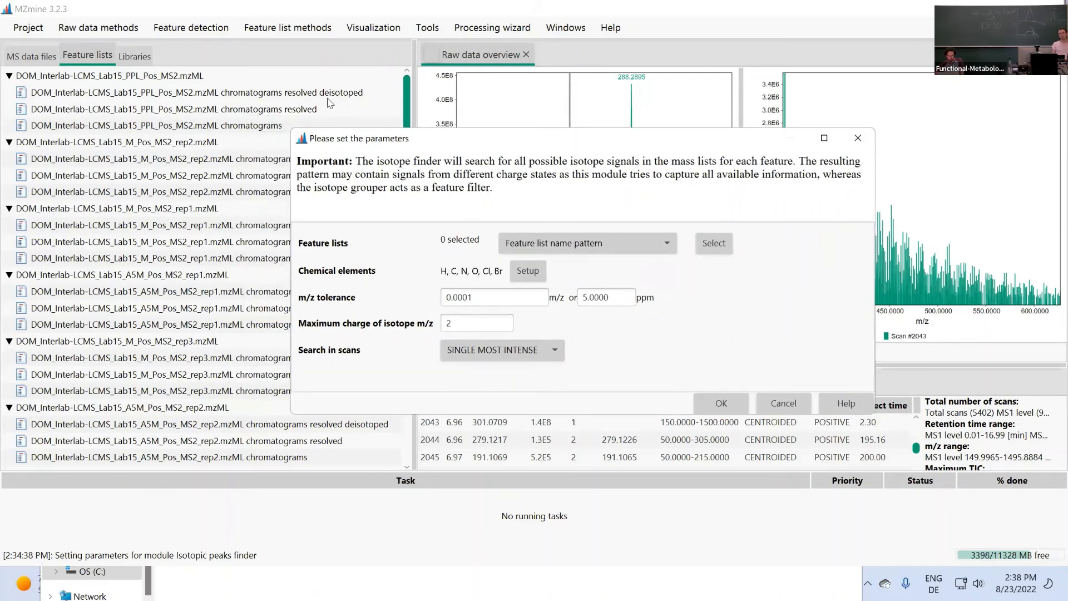
pyautogui.click(729, 250)
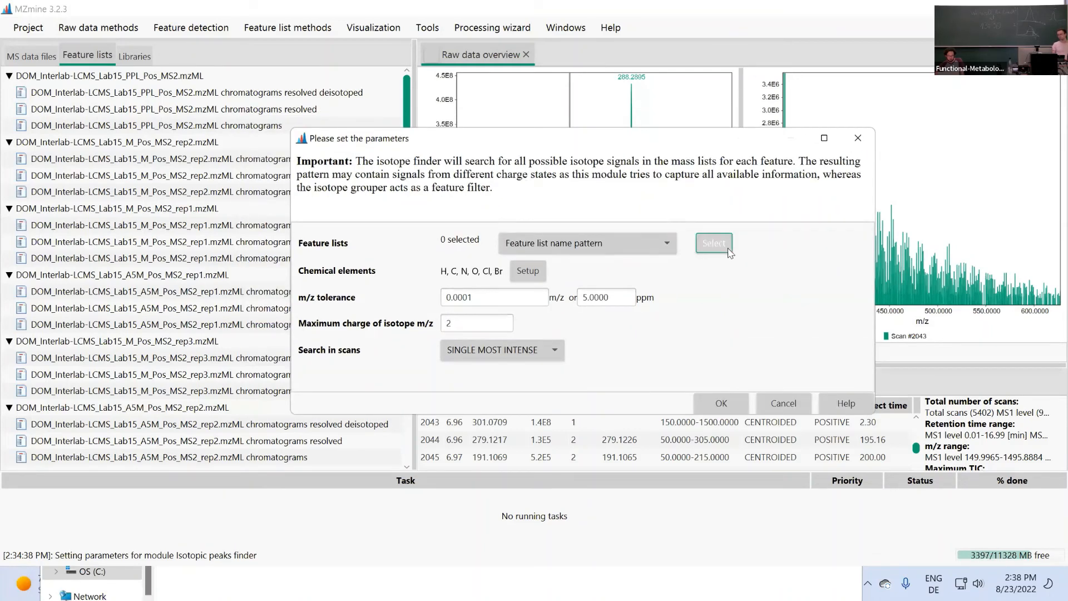
pyautogui.click(574, 205)
pyautogui.write('*')
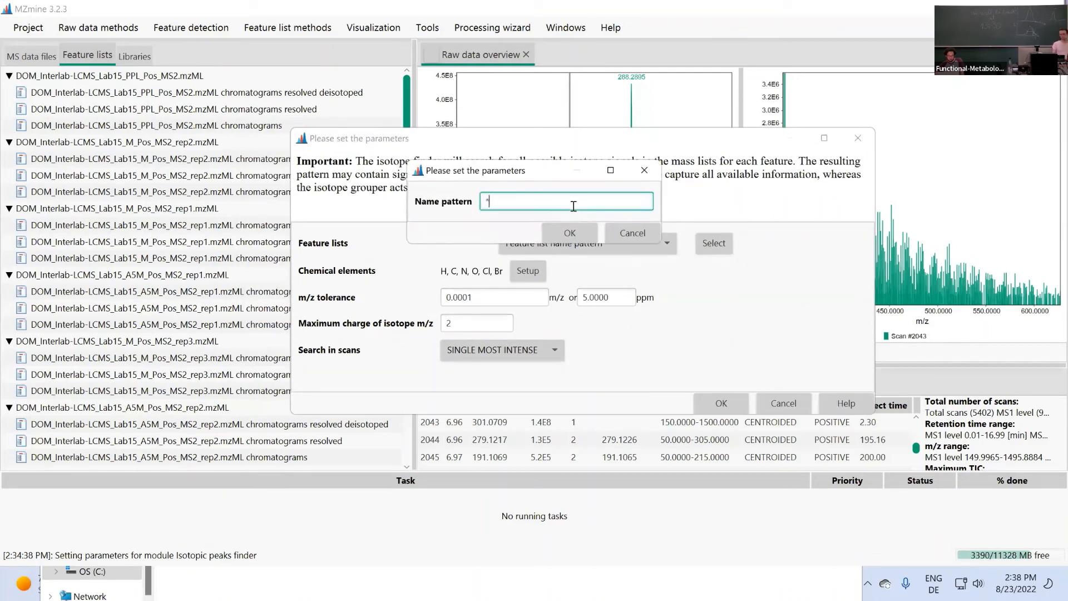
pyautogui.write('deisotoped')
pyautogui.click(570, 232)
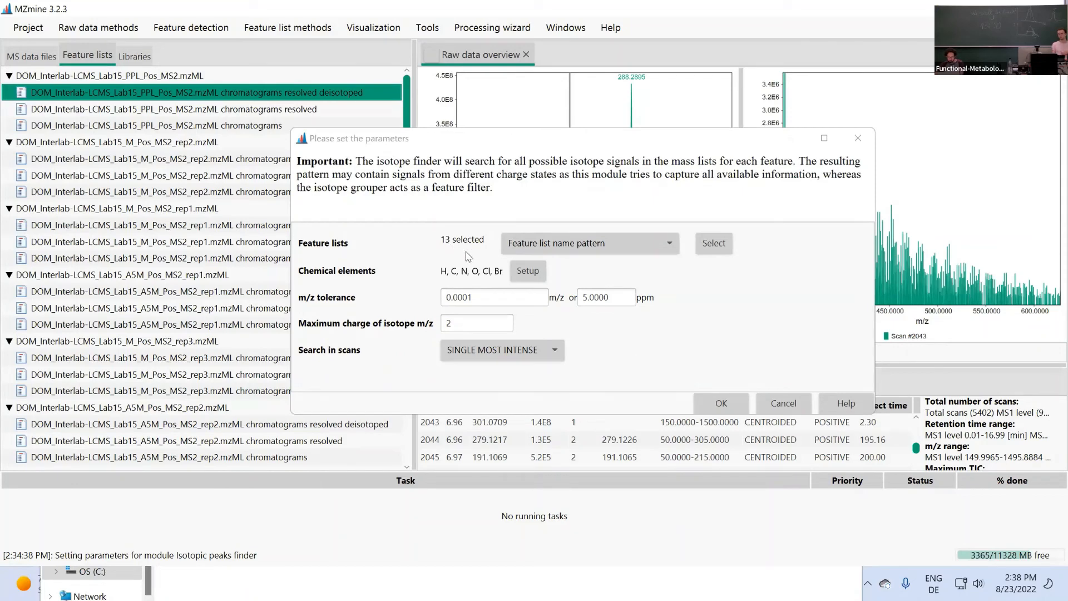
pyautogui.click(718, 404)
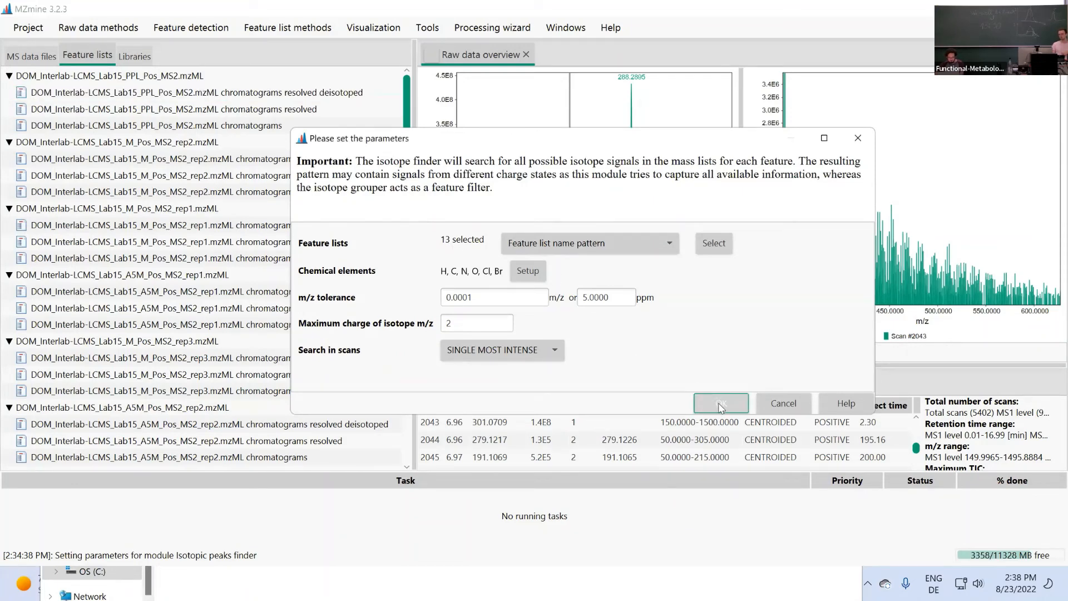
pyautogui.click(719, 403)
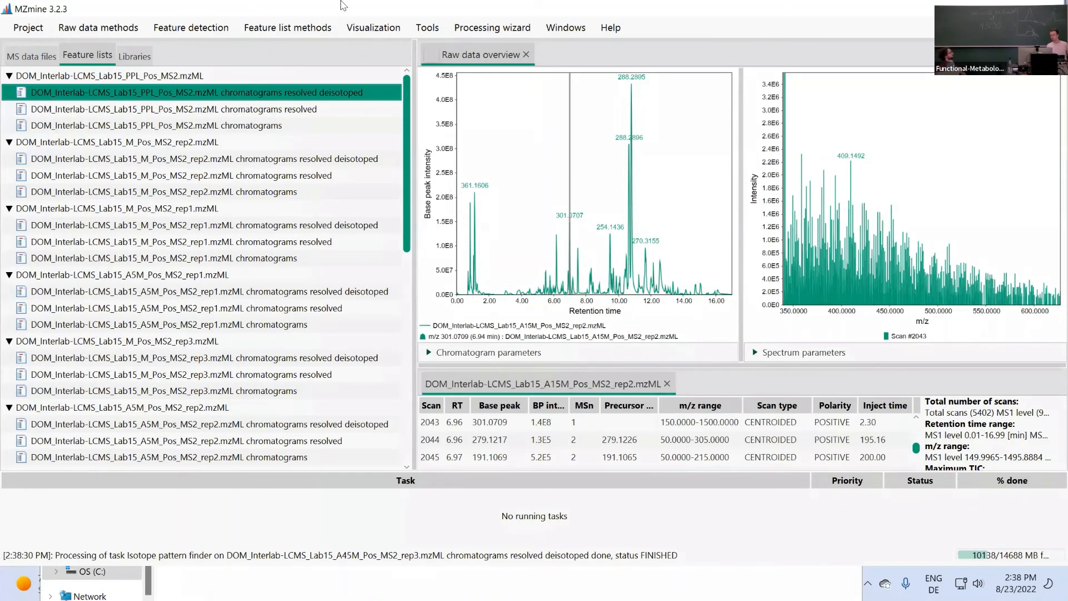
# Run the isotope pattern finder again on the deisotoped lists with the m/z tolerance set to 0.001 m/z
pyautogui.click(180, 31)
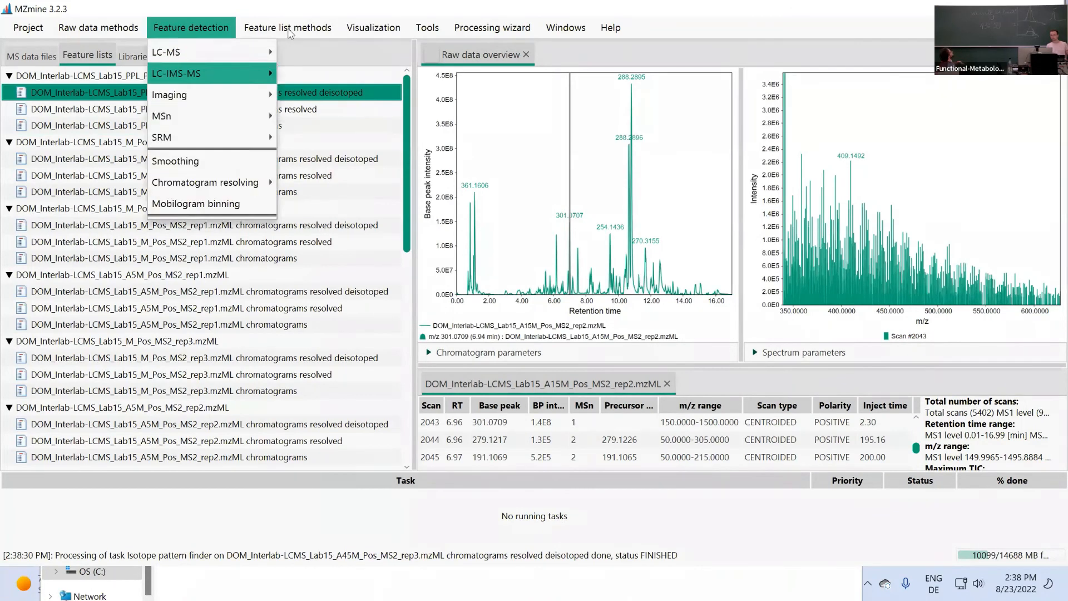
pyautogui.moveTo(289, 30)
pyautogui.moveTo(262, 115)
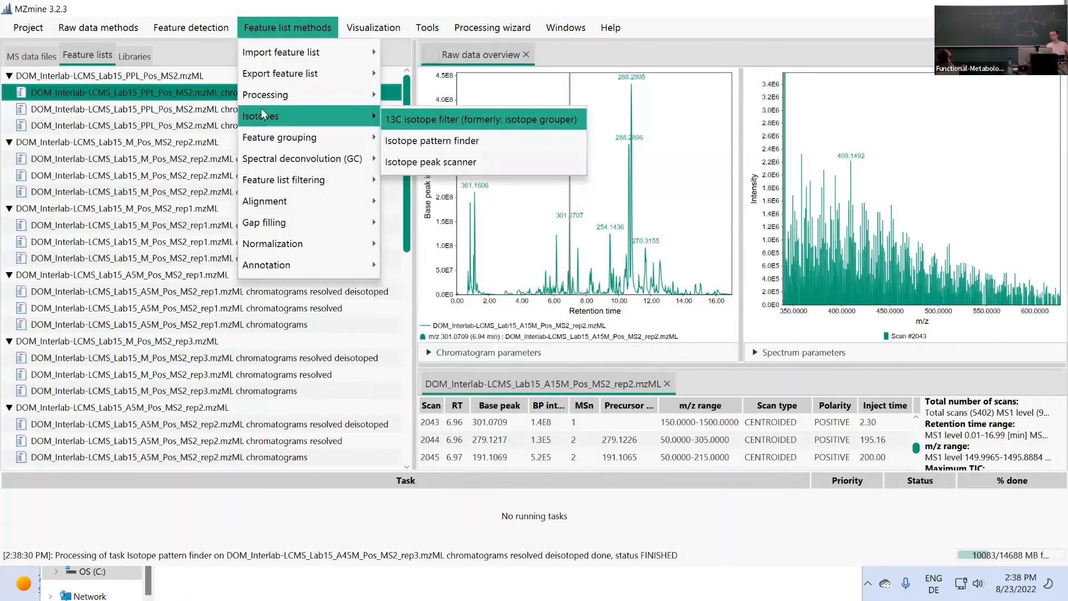
pyautogui.click(462, 146)
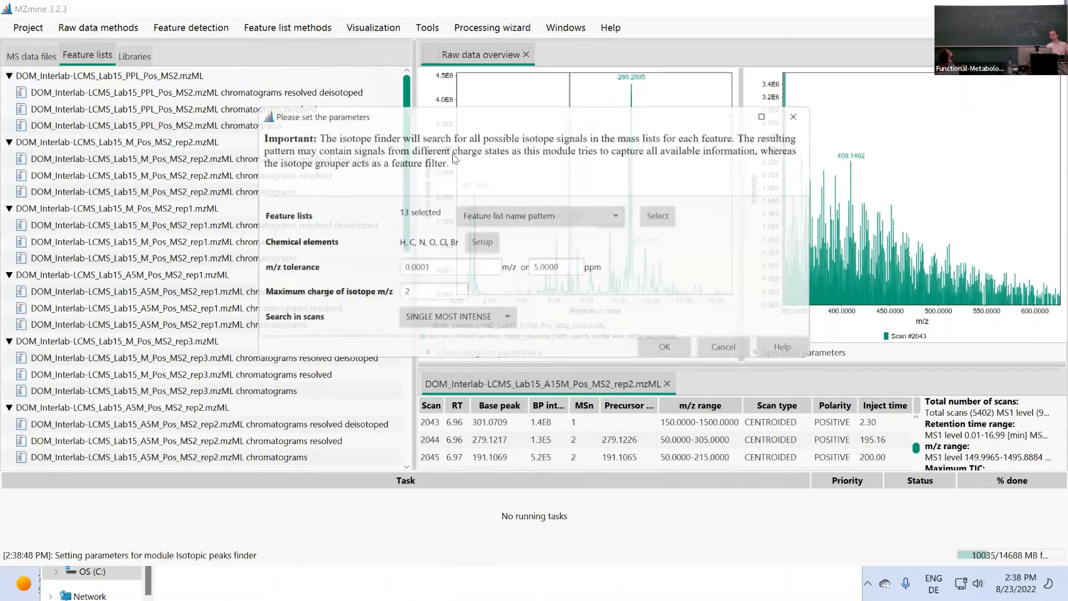
pyautogui.click(423, 270)
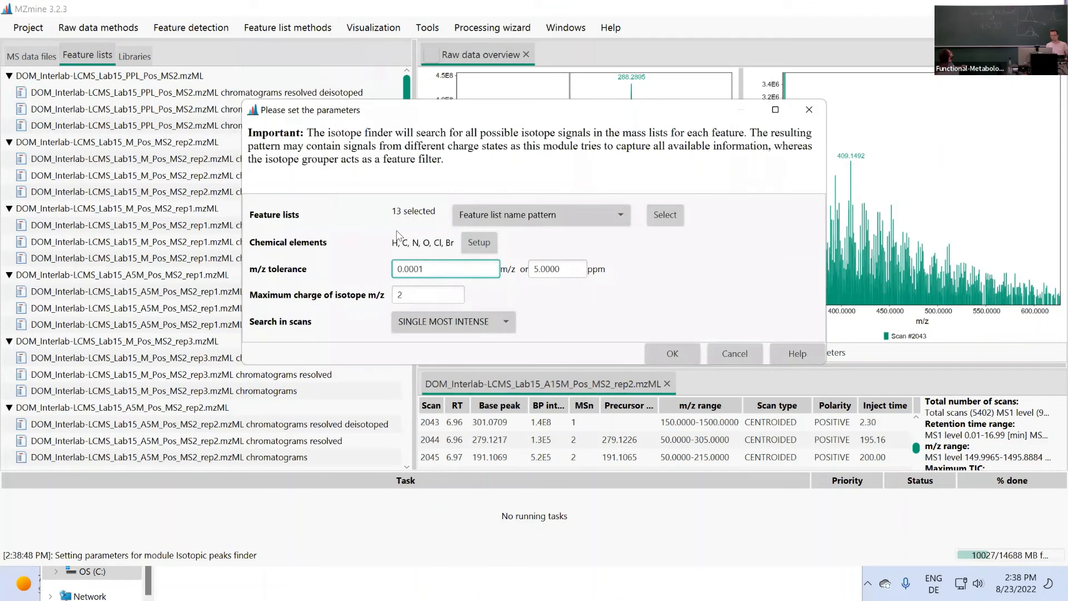
pyautogui.press('Left')
pyautogui.press('BackSpace')
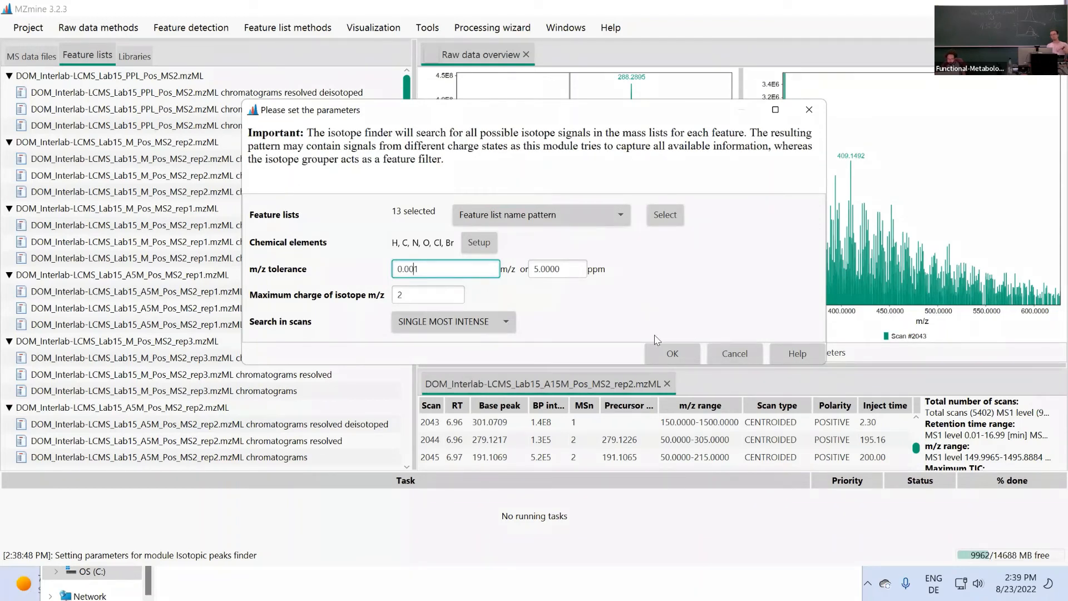
pyautogui.click(669, 355)
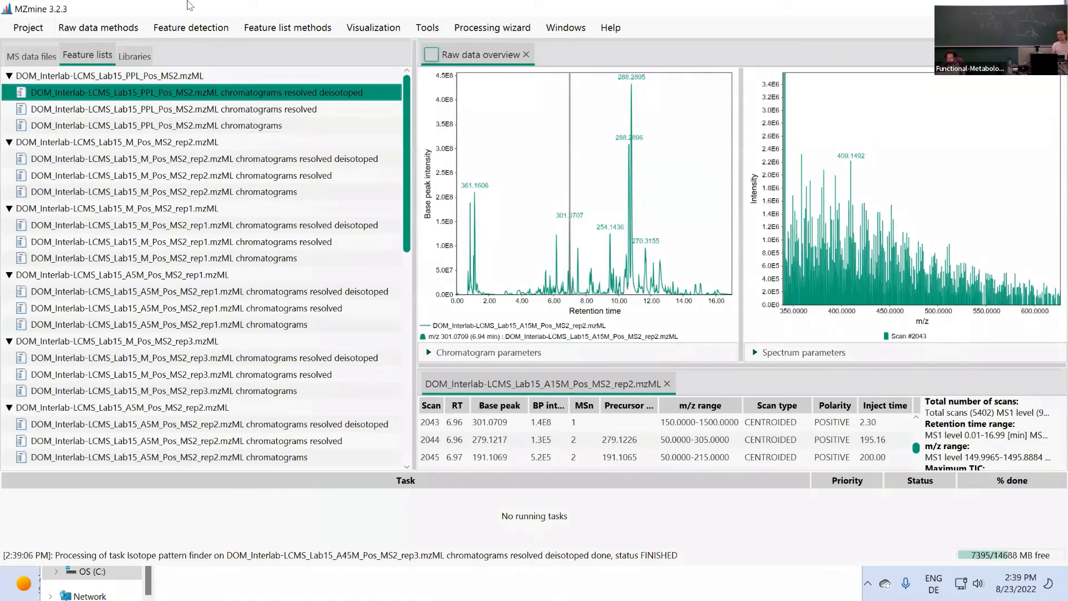
# Reopen the 13C isotope filter parameters and review the name pattern that chooses its feature lists, keeping both dialogs in view
pyautogui.click(288, 27)
pyautogui.moveTo(350, 126)
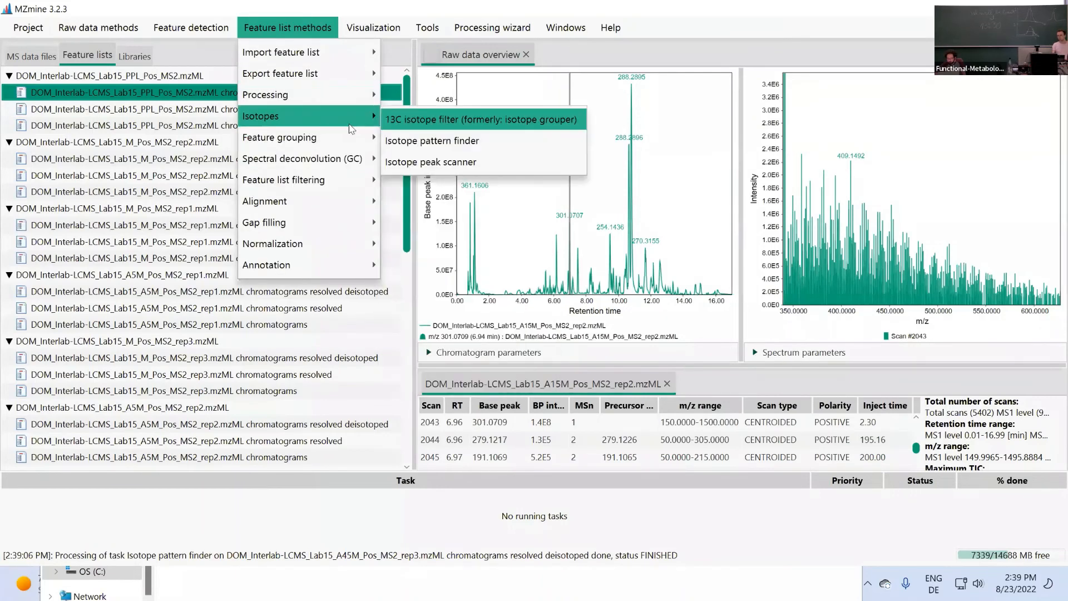
pyautogui.click(436, 124)
pyautogui.click(726, 122)
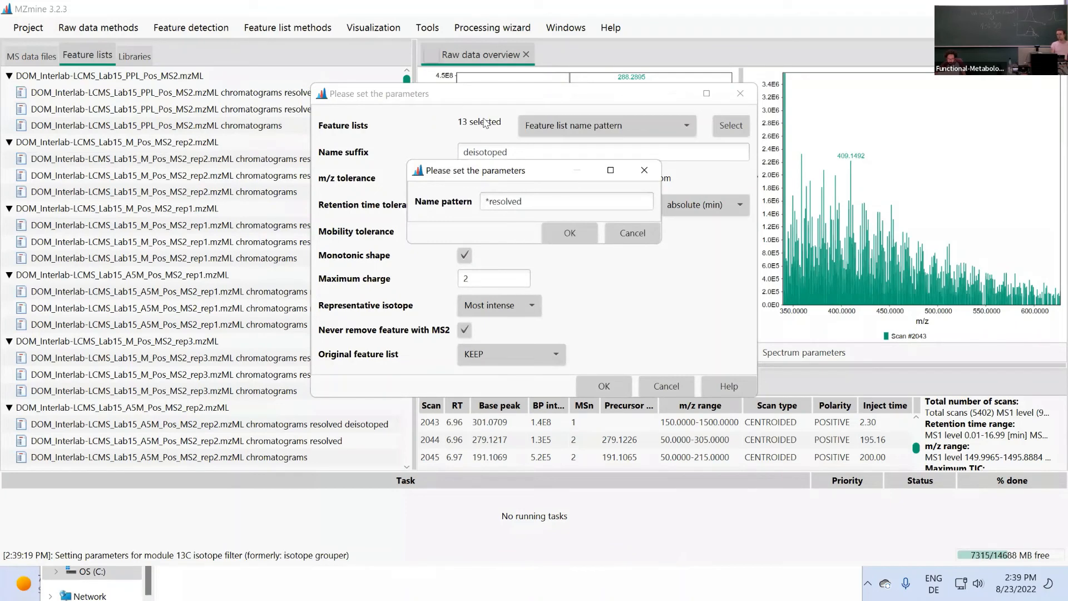
pyautogui.press('Return')
pyautogui.moveTo(467, 94); pyautogui.dragTo(621, 107)
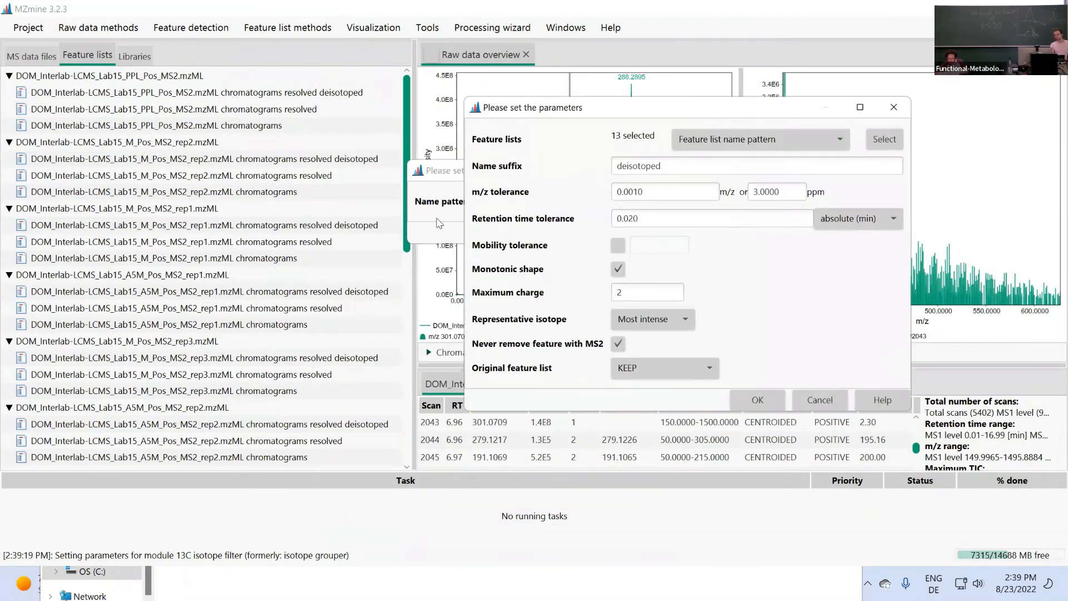
pyautogui.click(442, 223)
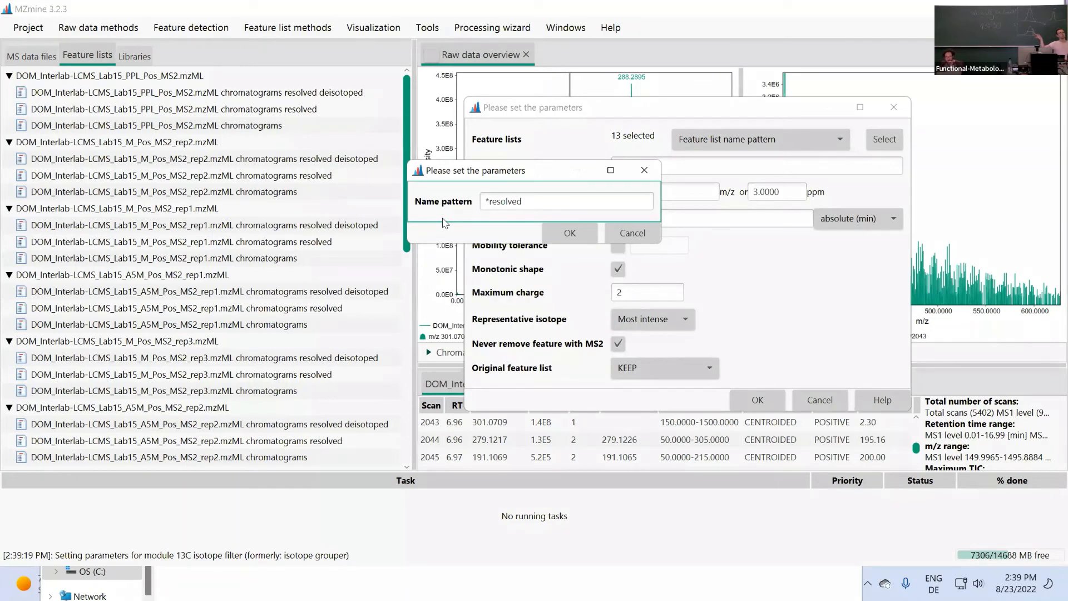
# Compare the PPL file's chromatograms, resolved and deisotoped list names with the name pattern, then close the isotope filter parameters without running it
pyautogui.click(217, 130)
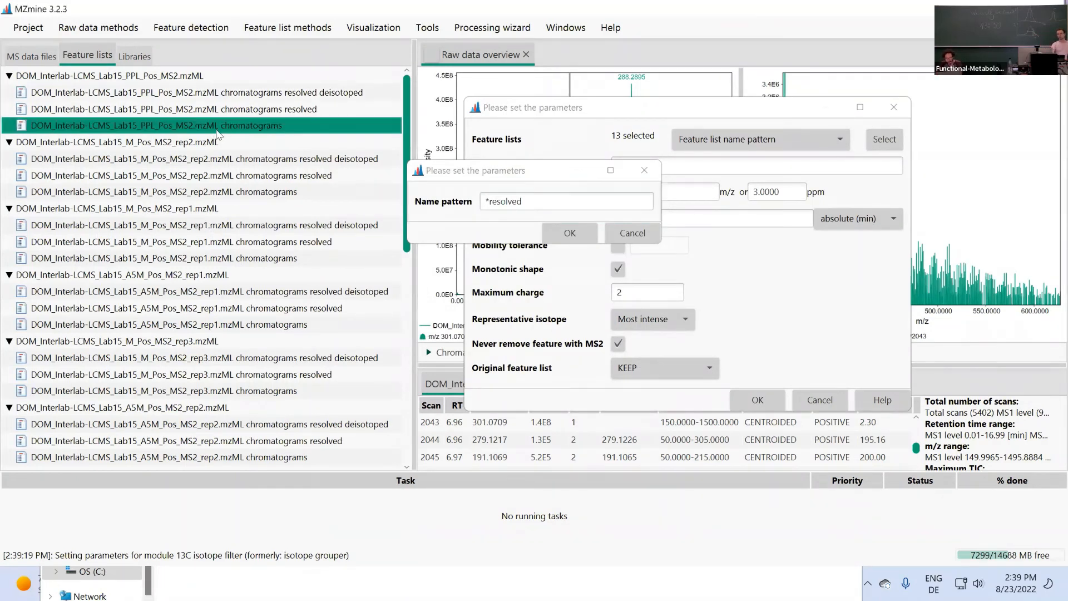
pyautogui.click(254, 111)
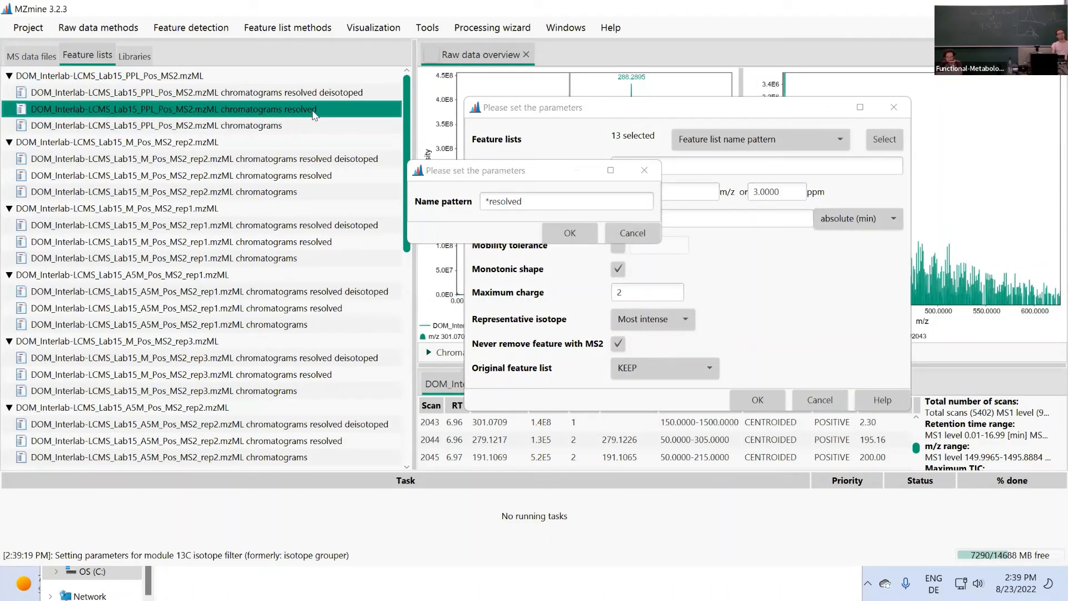
pyautogui.click(283, 94)
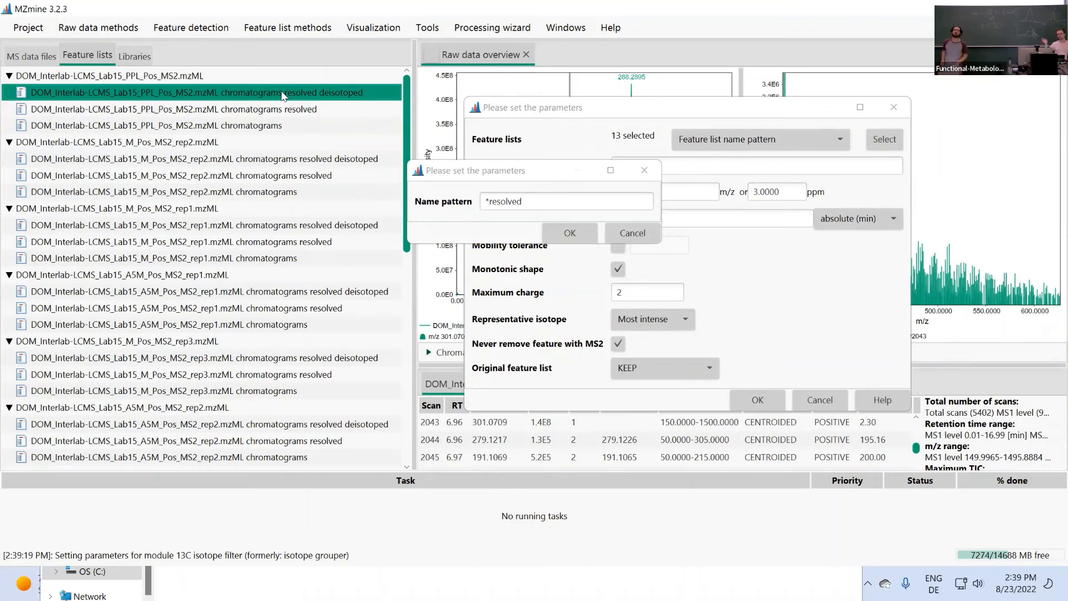
pyautogui.click(644, 170)
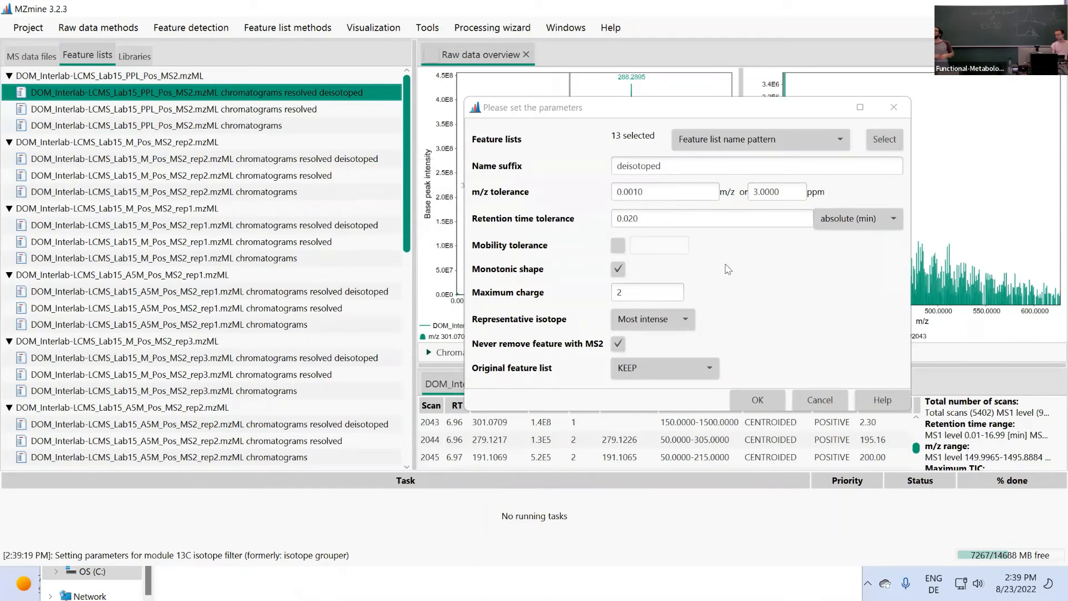
pyautogui.click(820, 400)
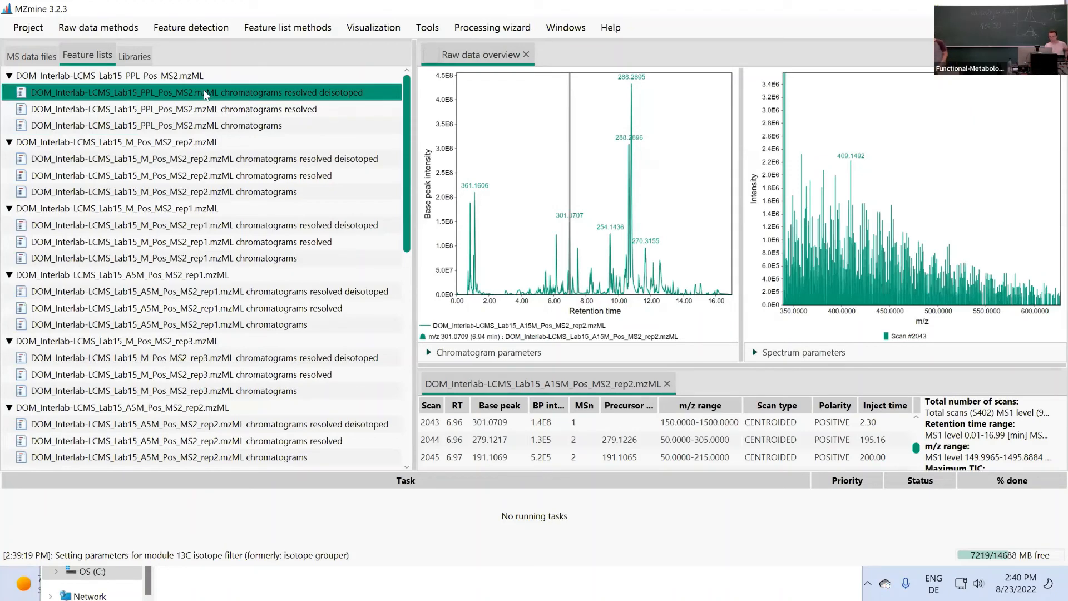
# Start the Join aligner and set its m/z tolerance to 0.001 m/z or 5 ppm
pyautogui.click(297, 29)
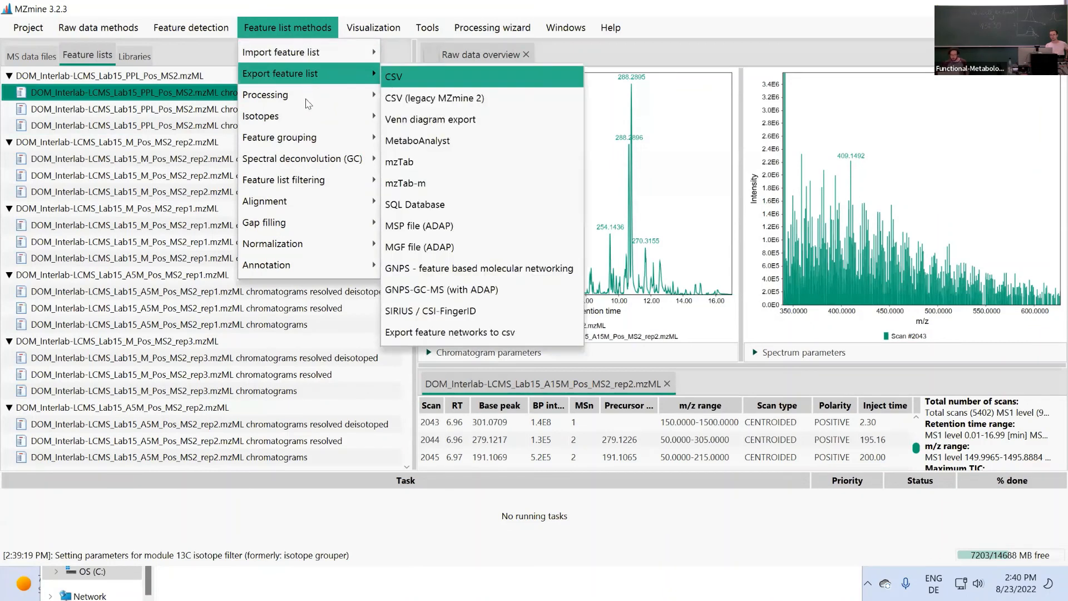
pyautogui.moveTo(310, 110)
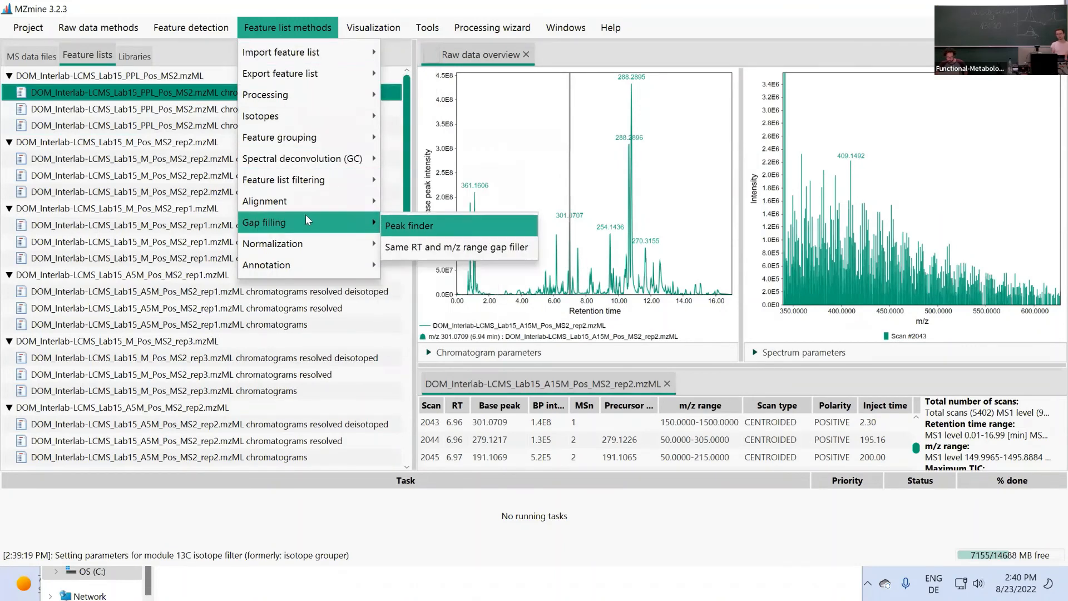
pyautogui.moveTo(306, 200)
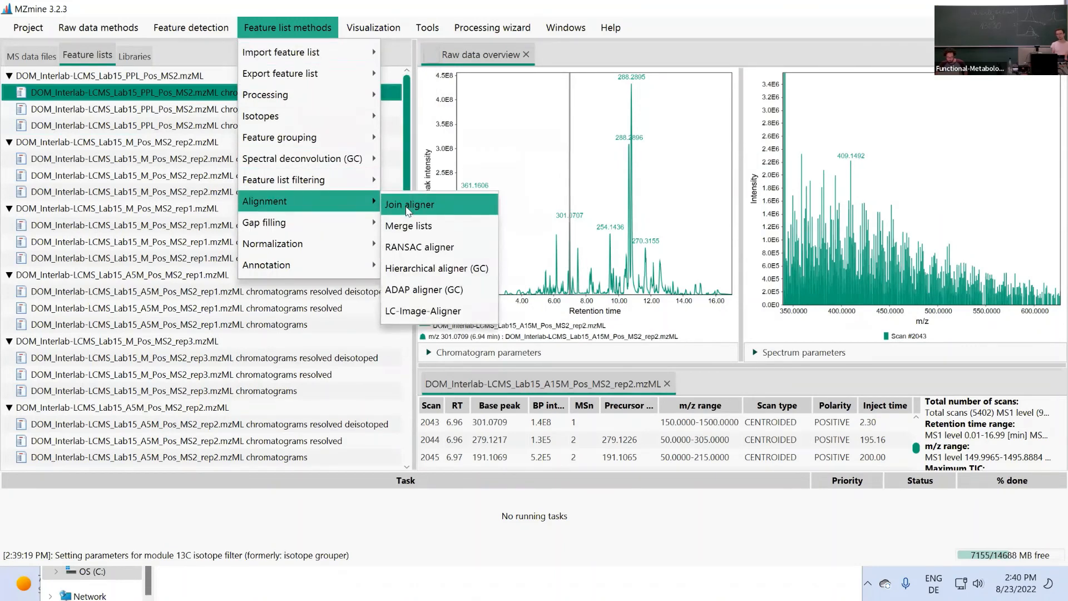
pyautogui.click(450, 206)
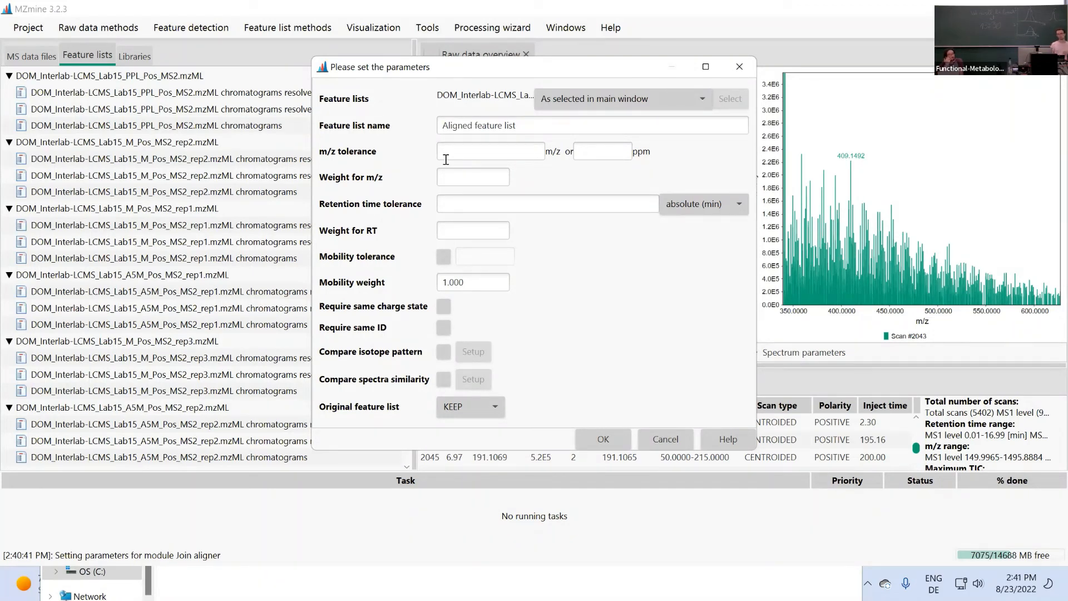
pyautogui.click(446, 159)
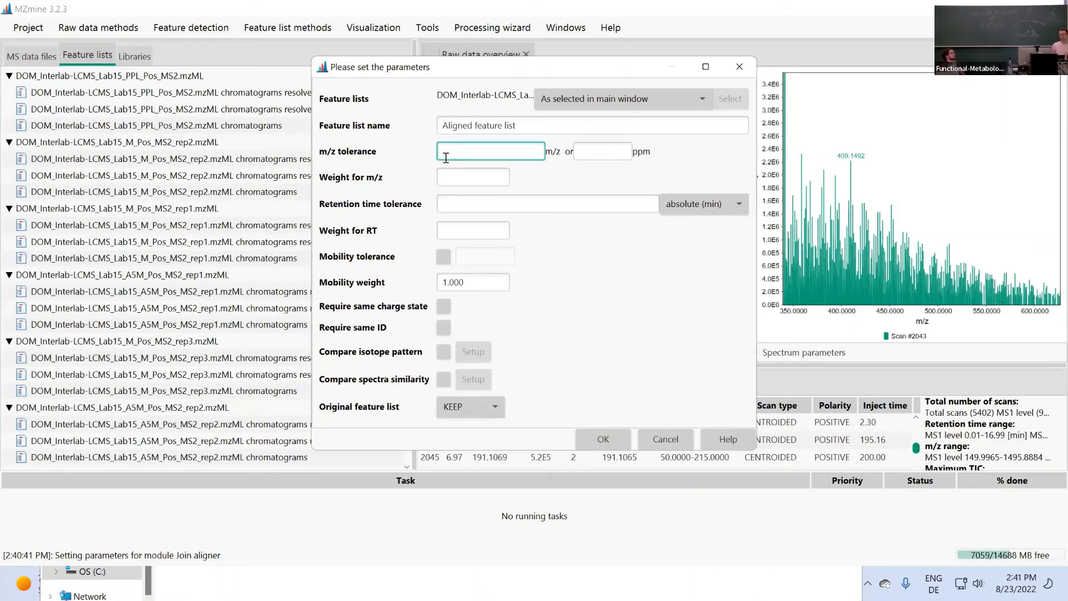
pyautogui.write('0.001')
pyautogui.click(596, 150)
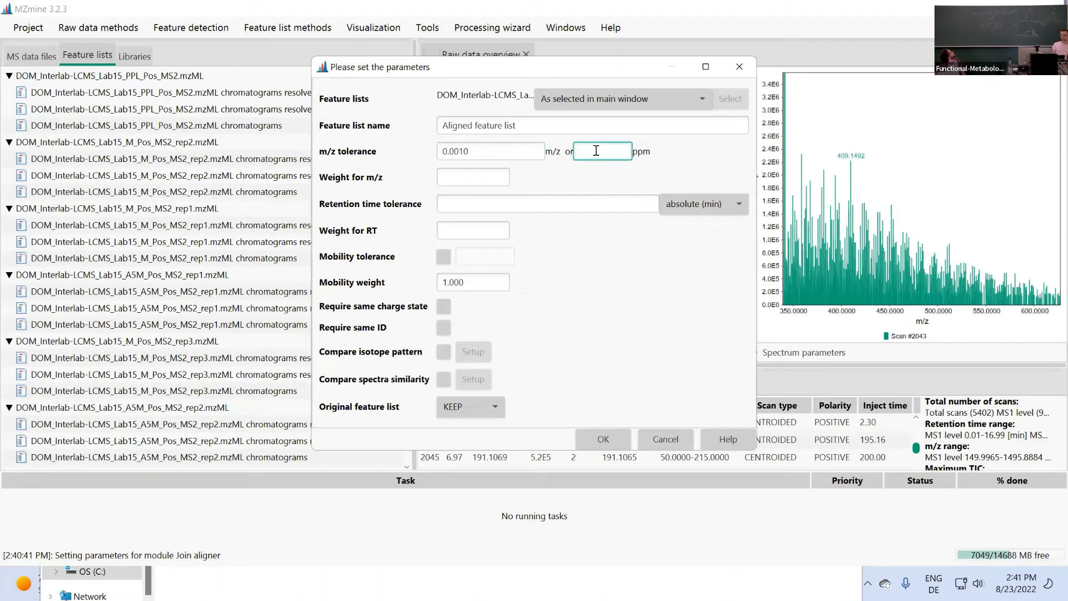
pyautogui.write('5')
# Show the M_Pos_MS2_rep1 raw file in the raw data overview, linked to the file selection, with the aligner dialog out of the way
pyautogui.click(459, 204)
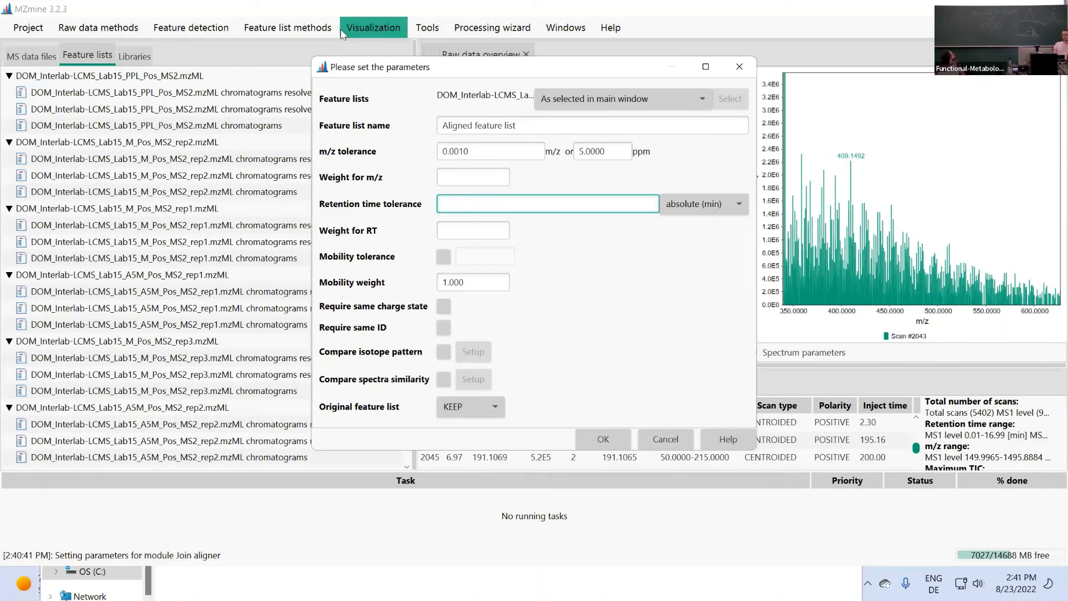
pyautogui.click(2, 30)
pyautogui.click(13, 58)
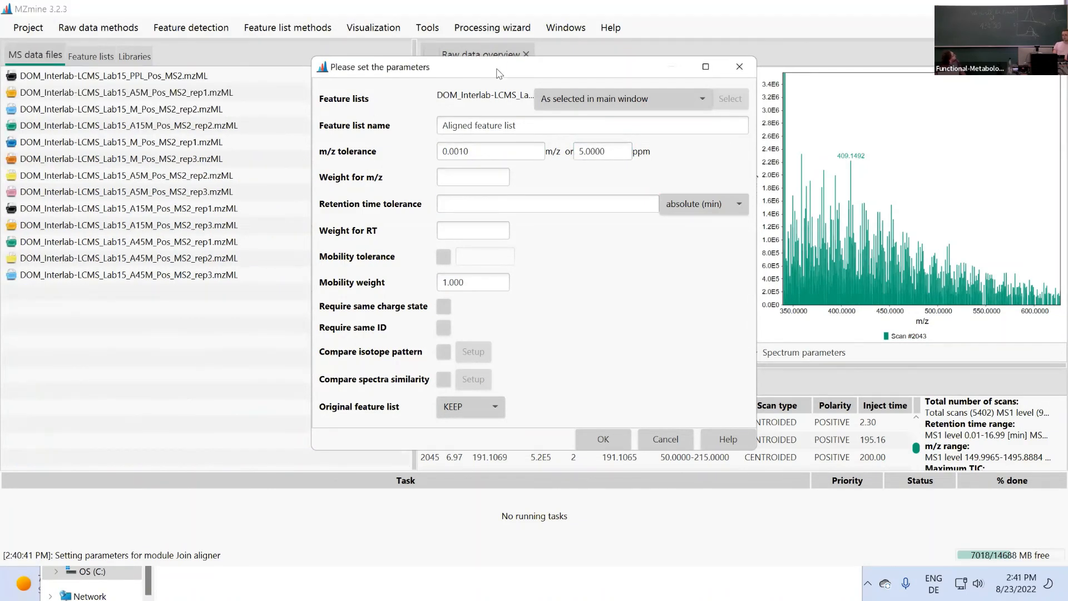
pyautogui.moveTo(498, 65); pyautogui.dragTo(793, 214)
pyautogui.click(153, 143)
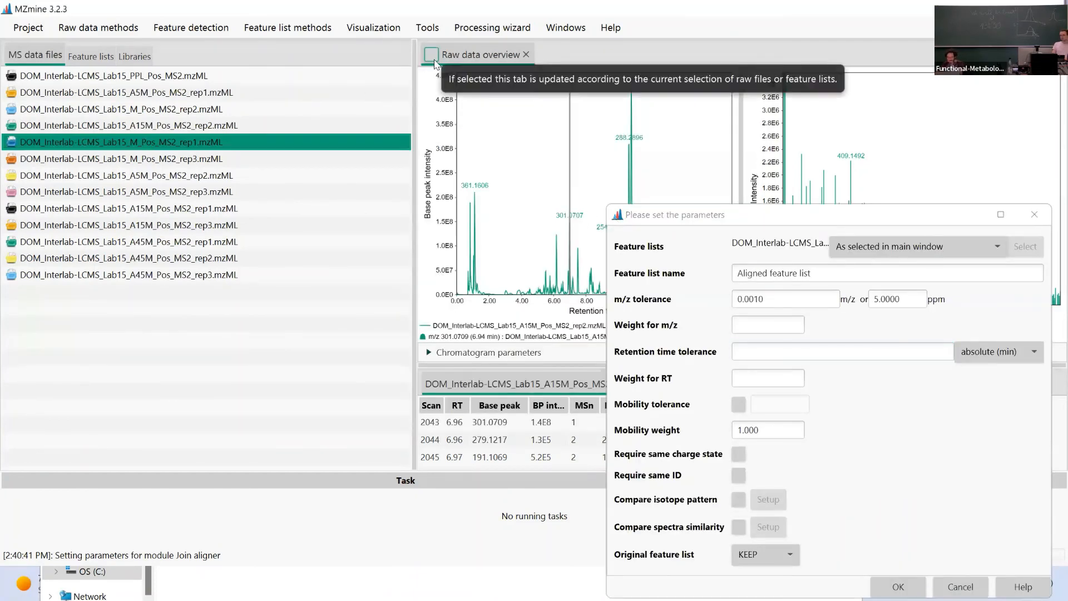
pyautogui.moveTo(308, 138); pyautogui.dragTo(254, 139)
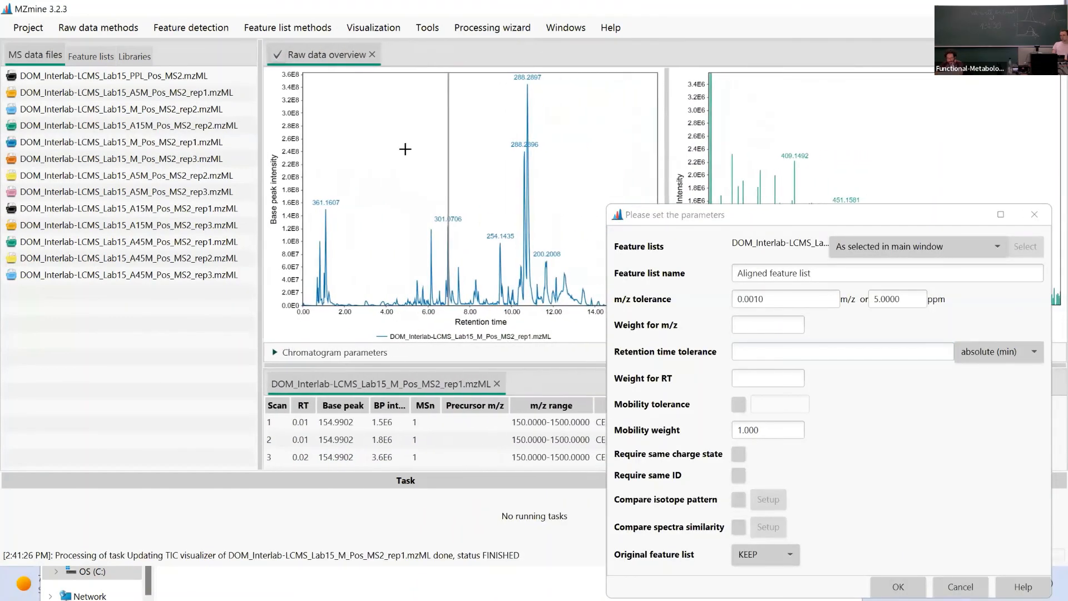
pyautogui.click(955, 217)
pyautogui.moveTo(780, 219); pyautogui.dragTo(681, 474)
# Overlay the chromatograms of the three A5M replicates and examine the retention time shift of the m/z 566.4282 peak
pyautogui.click(135, 181)
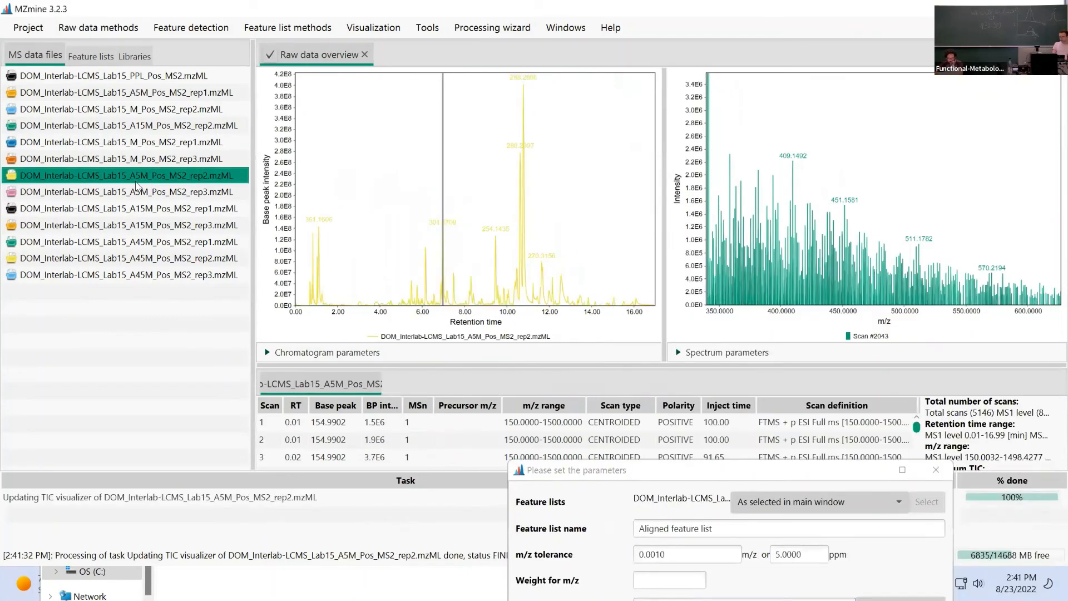
pyautogui.keyDown('ctrl'); pyautogui.click(162, 195); pyautogui.keyUp('ctrl')
pyautogui.keyDown('ctrl'); pyautogui.click(146, 92); pyautogui.keyUp('ctrl')
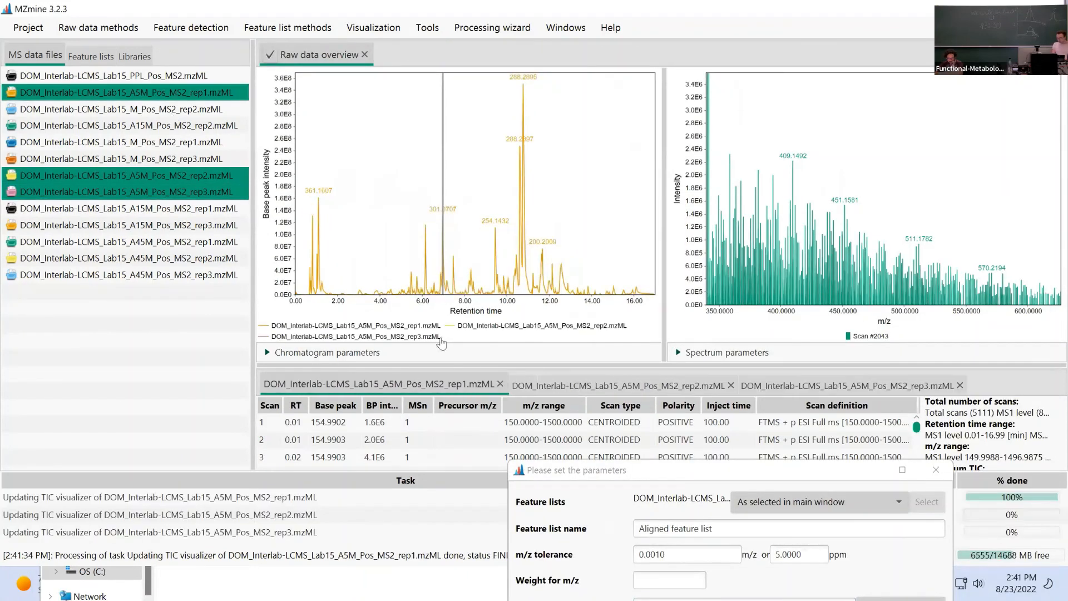
pyautogui.moveTo(406, 225); pyautogui.dragTo(483, 293)
pyautogui.moveTo(392, 188); pyautogui.dragTo(497, 295)
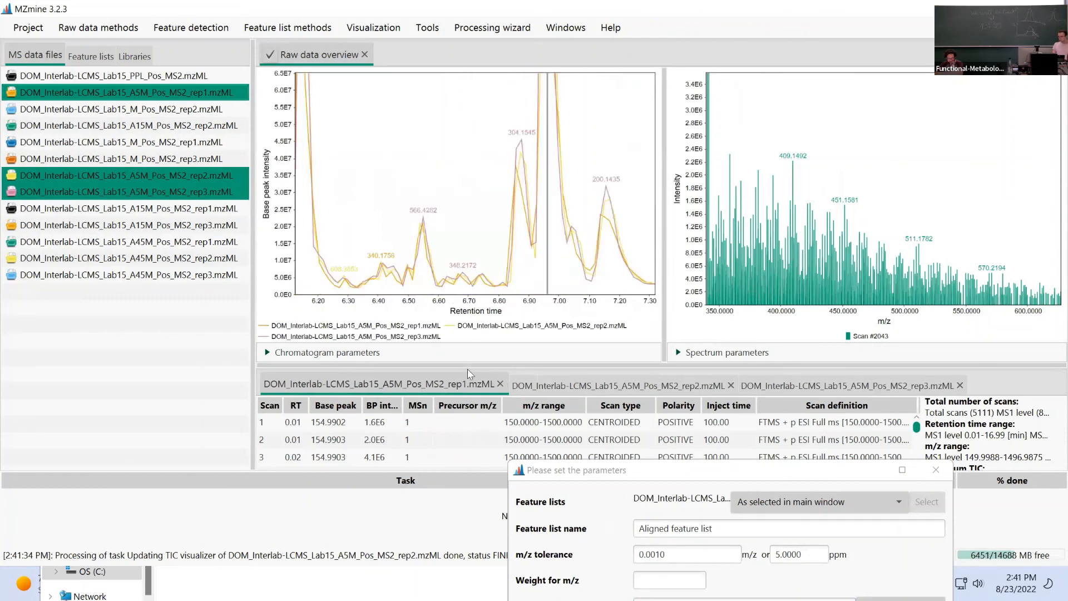
pyautogui.scroll(10, 456, 308)
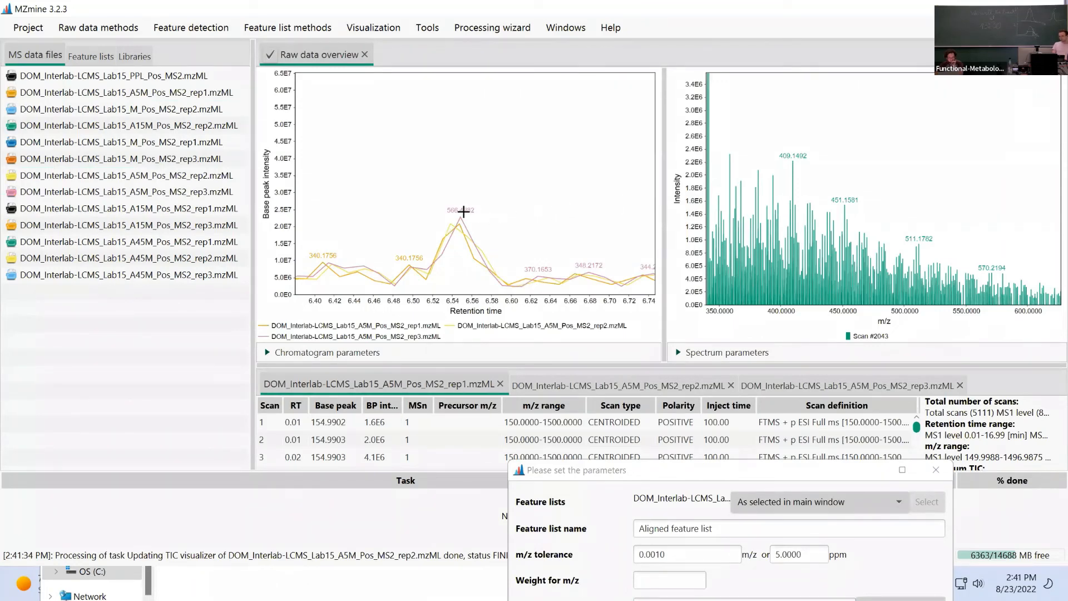
pyautogui.click(464, 212)
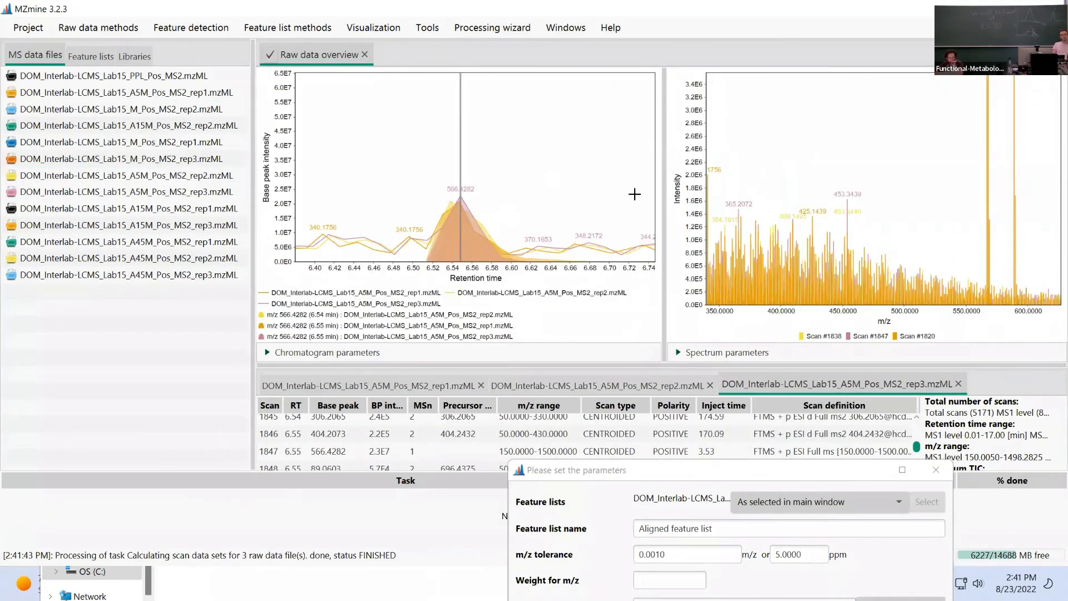
pyautogui.moveTo(609, 194); pyautogui.dragTo(611, 95)
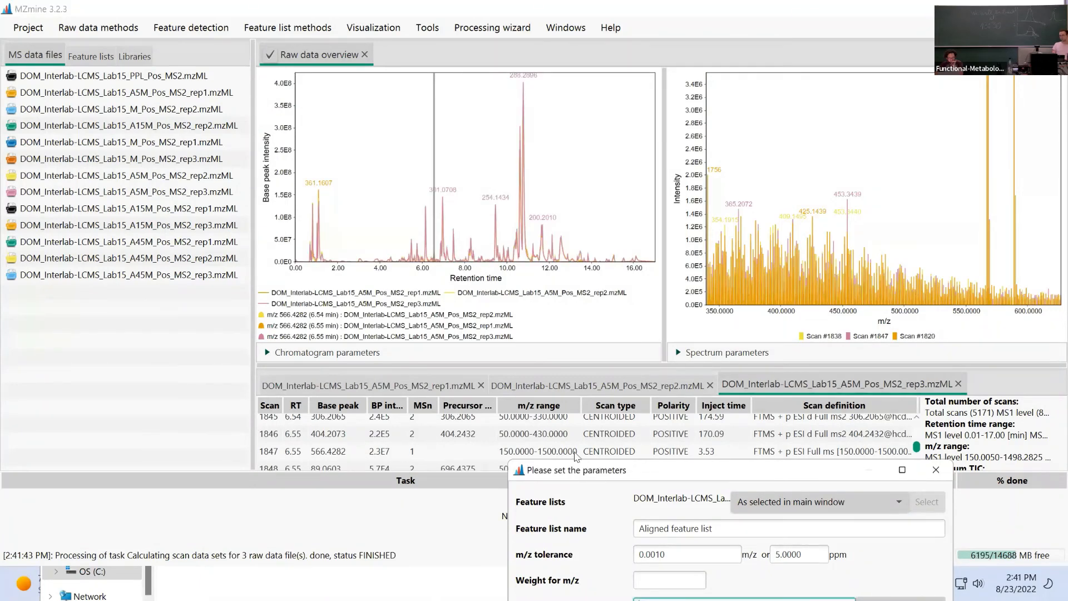
# Set the aligner's absolute retention time tolerance to 0.06 min, the m/z weight to 3 and the RT weight to 1
pyautogui.moveTo(582, 477); pyautogui.dragTo(476, 115)
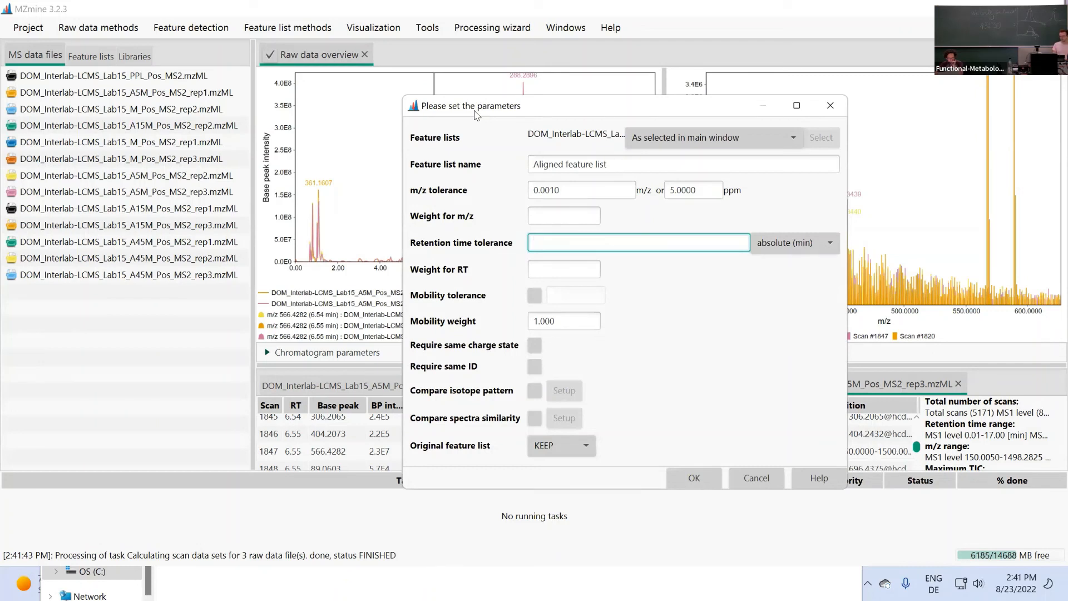
pyautogui.write('0.06')
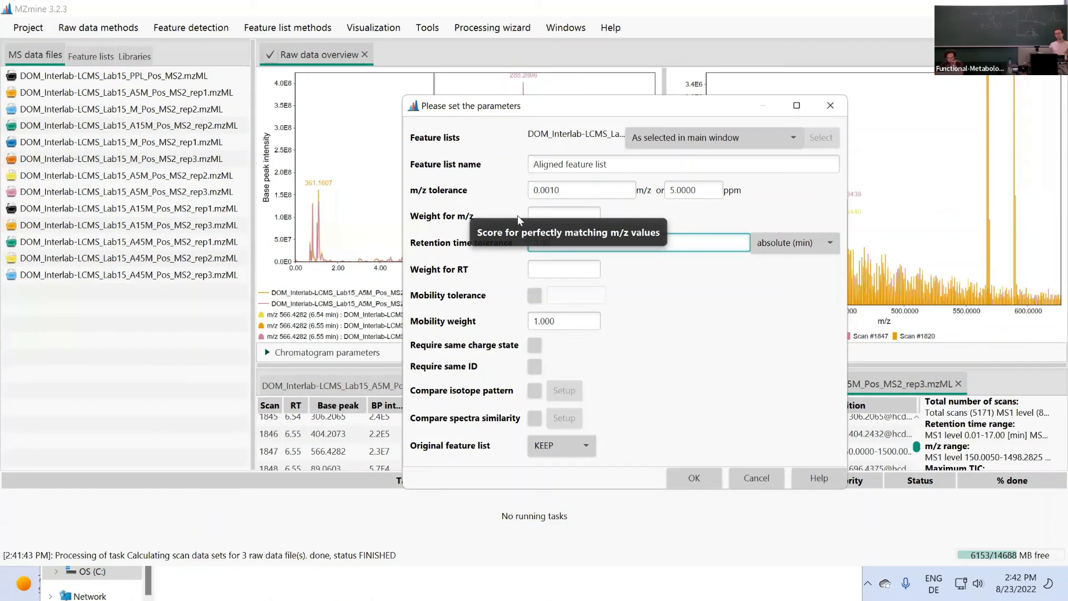
pyautogui.click(540, 216)
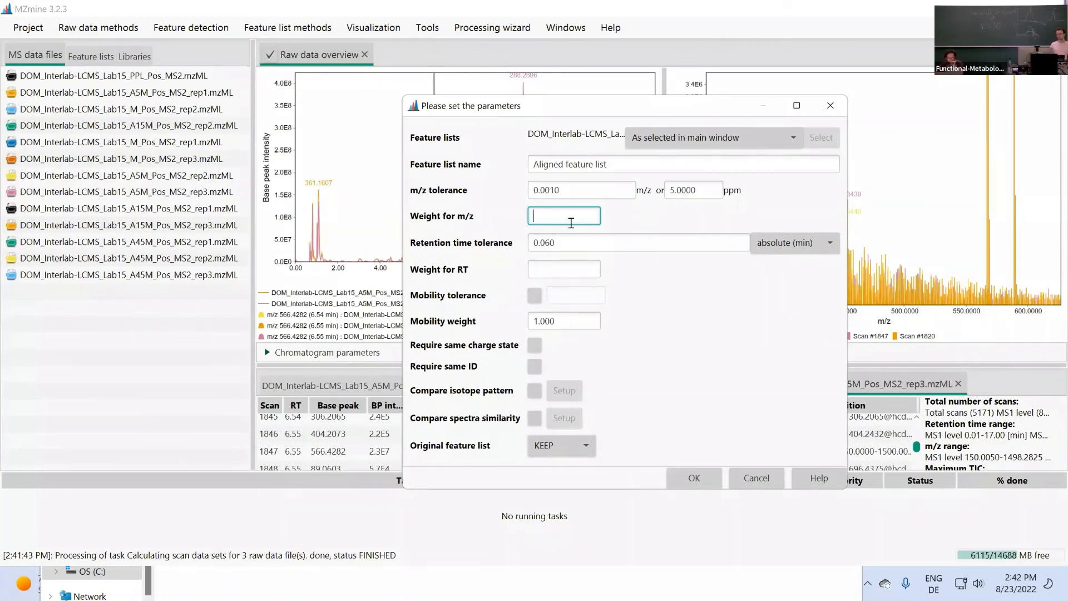
pyautogui.write('3')
pyautogui.click(567, 269)
pyautogui.write('1')
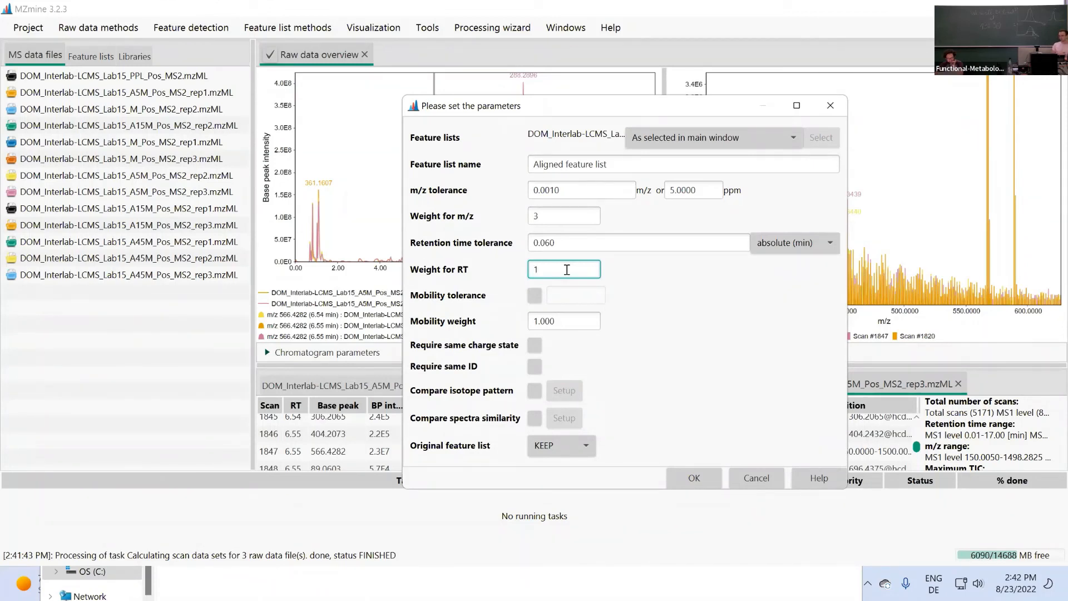
pyautogui.click(573, 323)
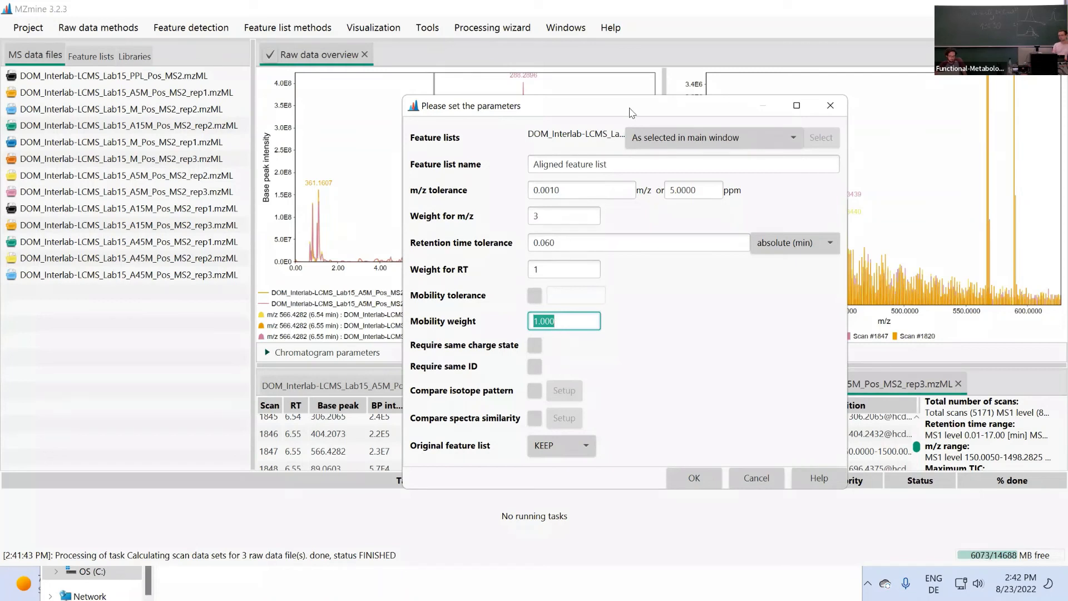
pyautogui.moveTo(630, 102); pyautogui.dragTo(613, 76)
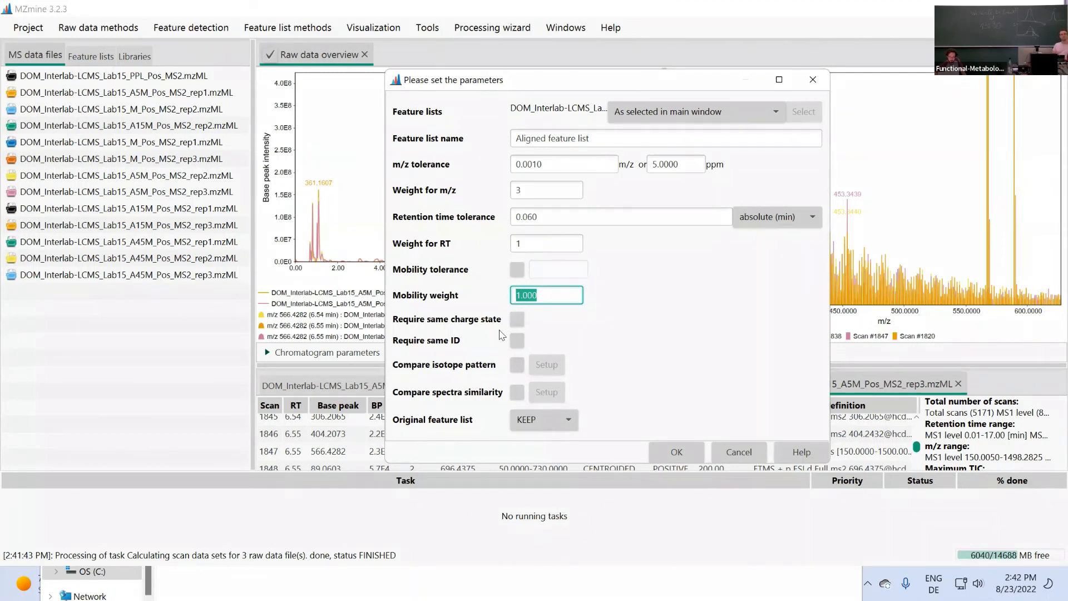
# Choose the aligner's feature lists by the name pattern "*deisotoped" and run the alignment
pyautogui.click(713, 109)
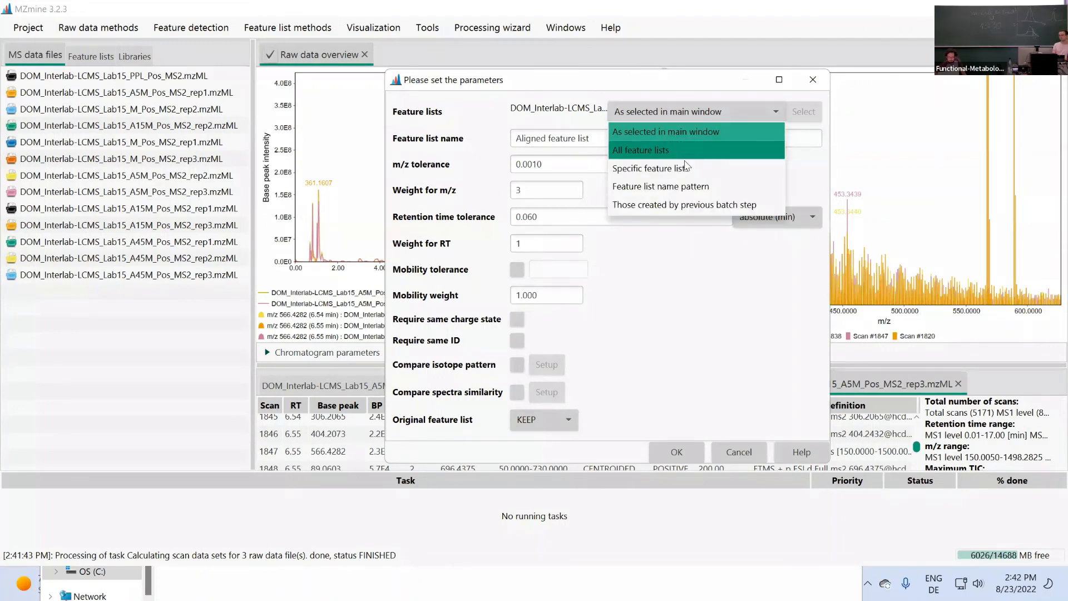
pyautogui.click(670, 186)
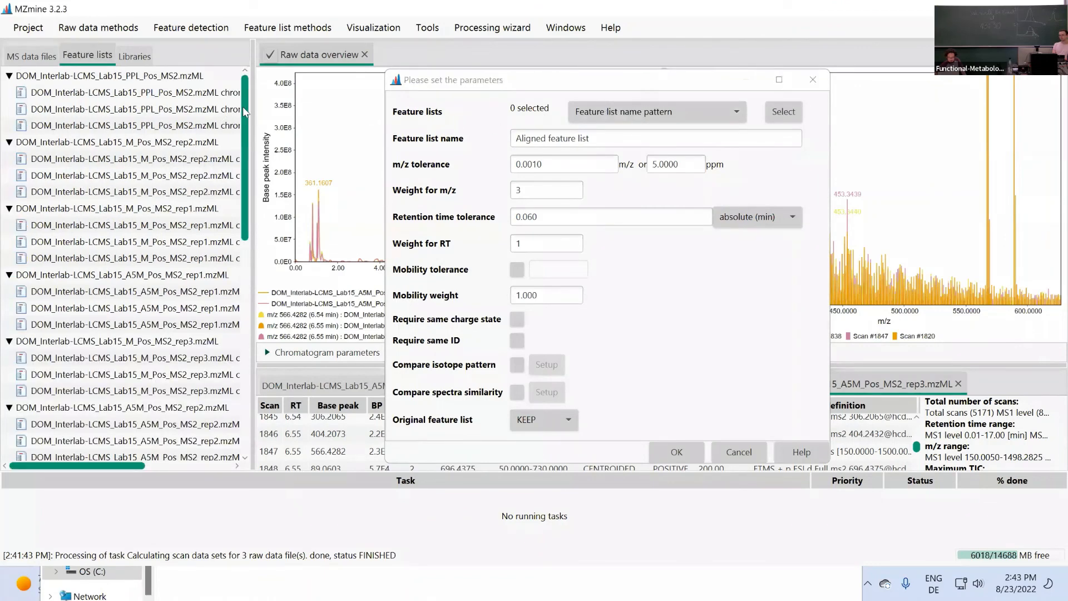
pyautogui.moveTo(253, 147); pyautogui.dragTo(315, 147)
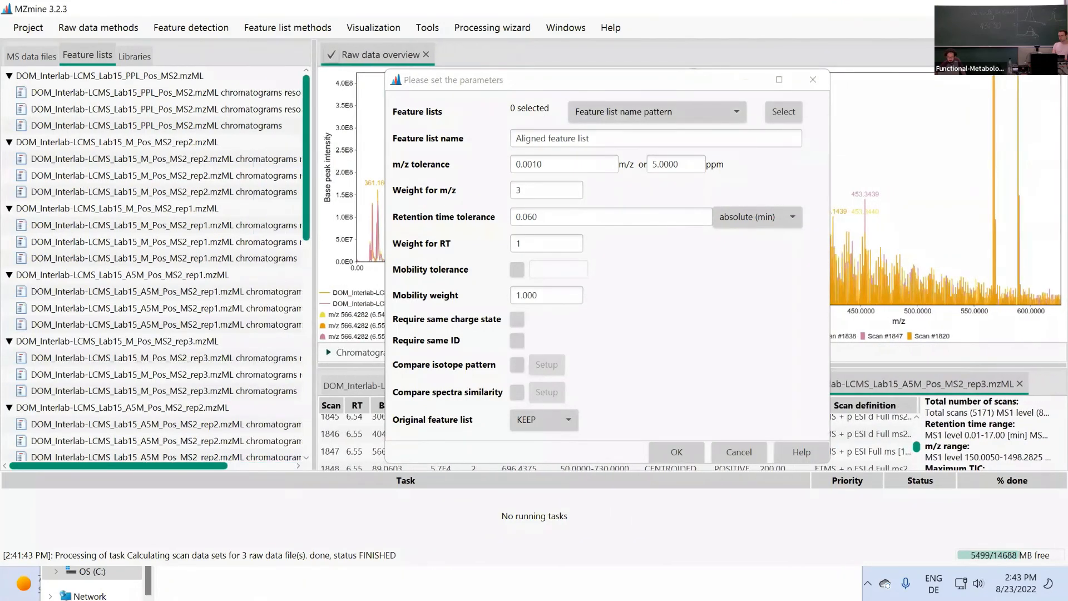
pyautogui.click(783, 111)
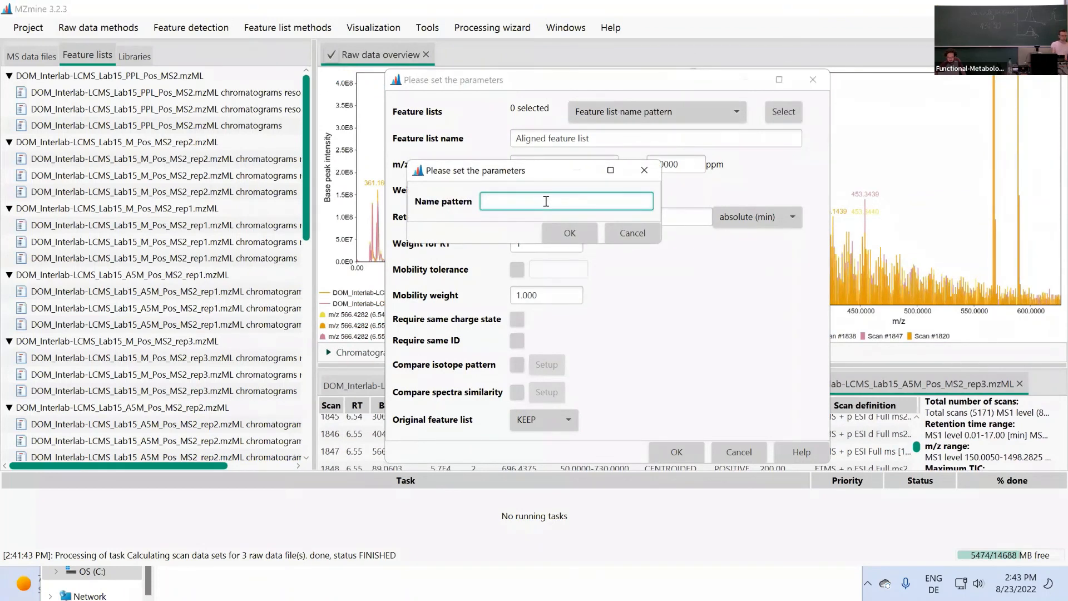
pyautogui.write('*deisotoped')
pyautogui.click(568, 232)
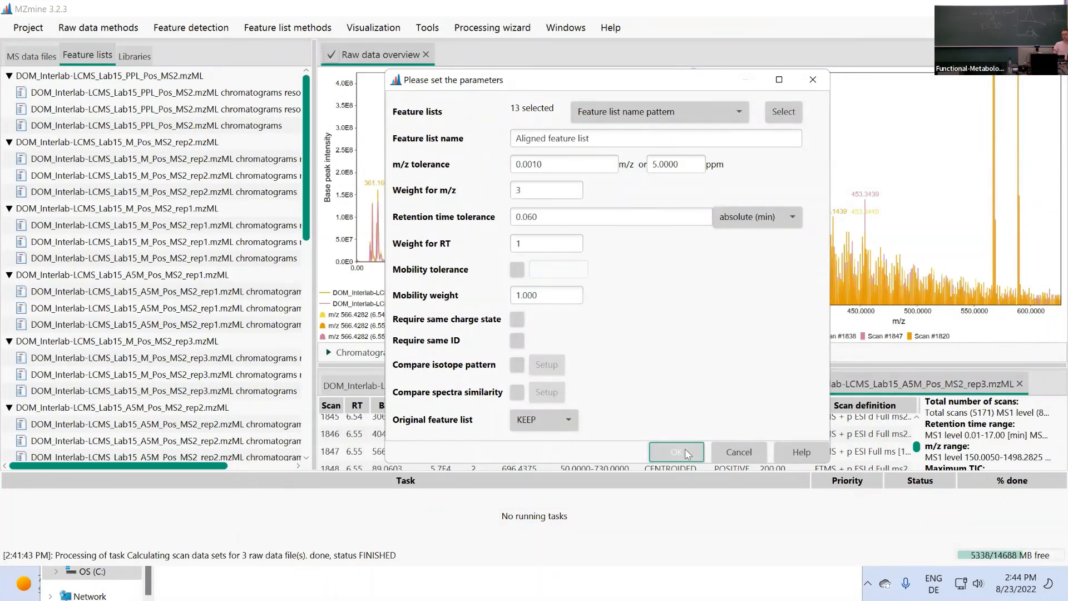
pyautogui.click(686, 448)
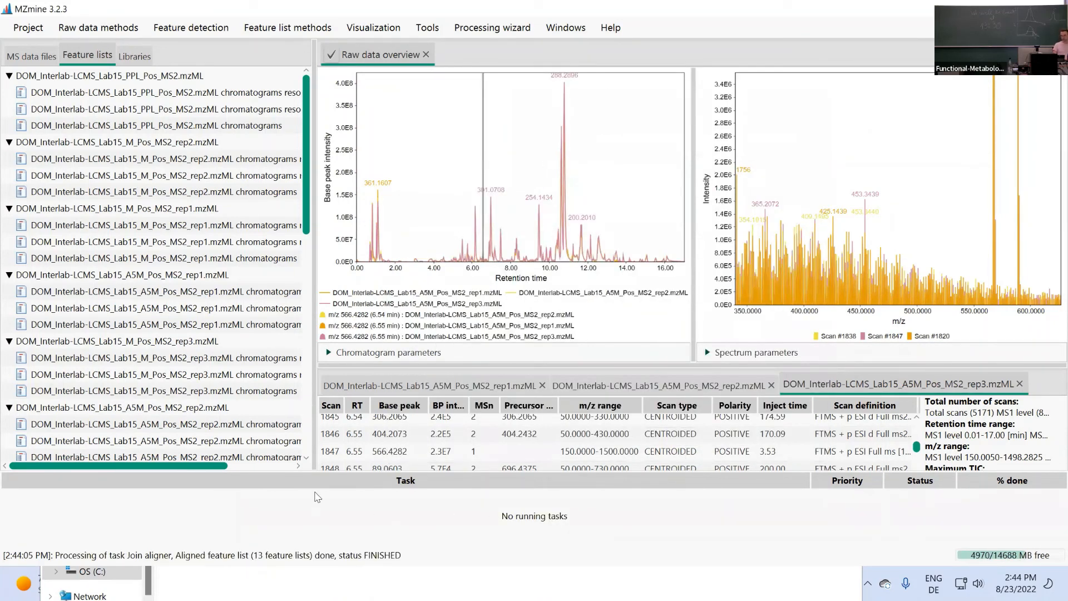
# Find and select the aligned feature list at the end of the feature lists
pyautogui.scroll(-3, 125, 162)
pyautogui.scroll(-8, 125, 161)
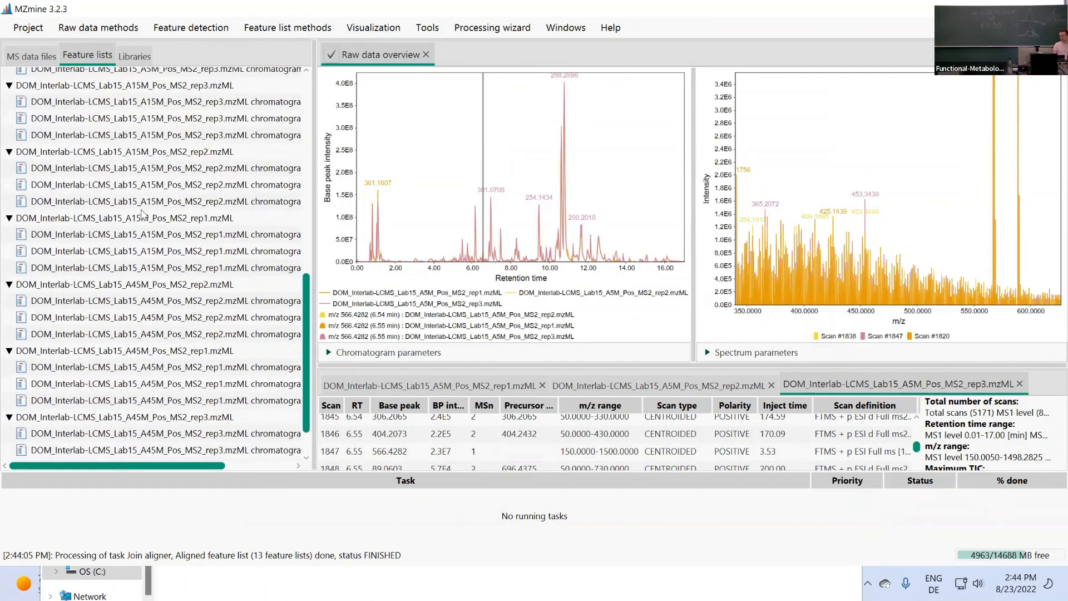
pyautogui.click(52, 453)
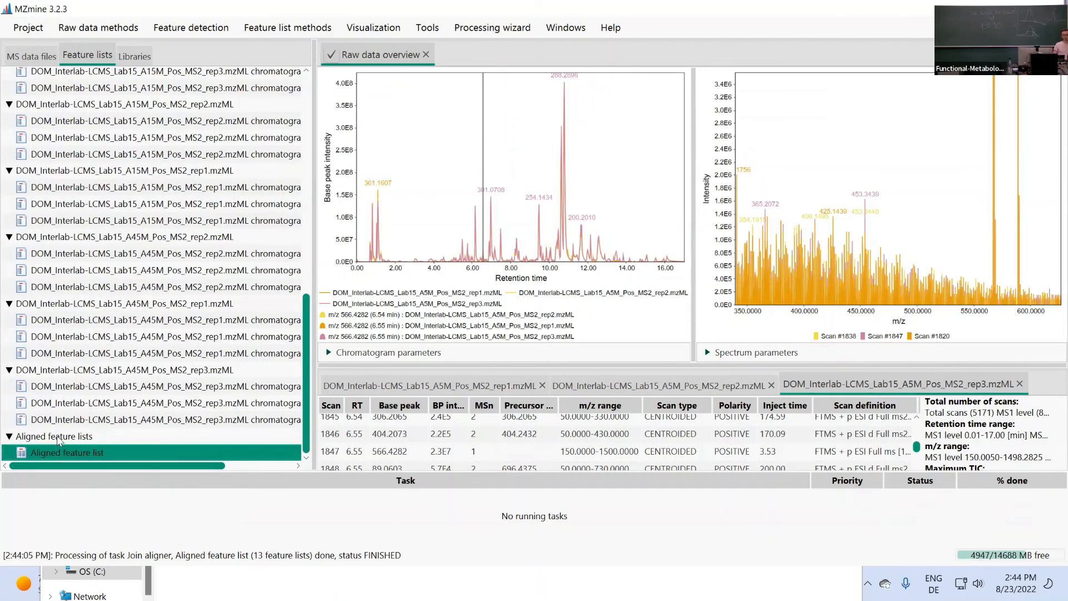
# Open the aligned feature list's table, give it more width, and sort the features by height in descending order
pyautogui.doubleClick(54, 453)
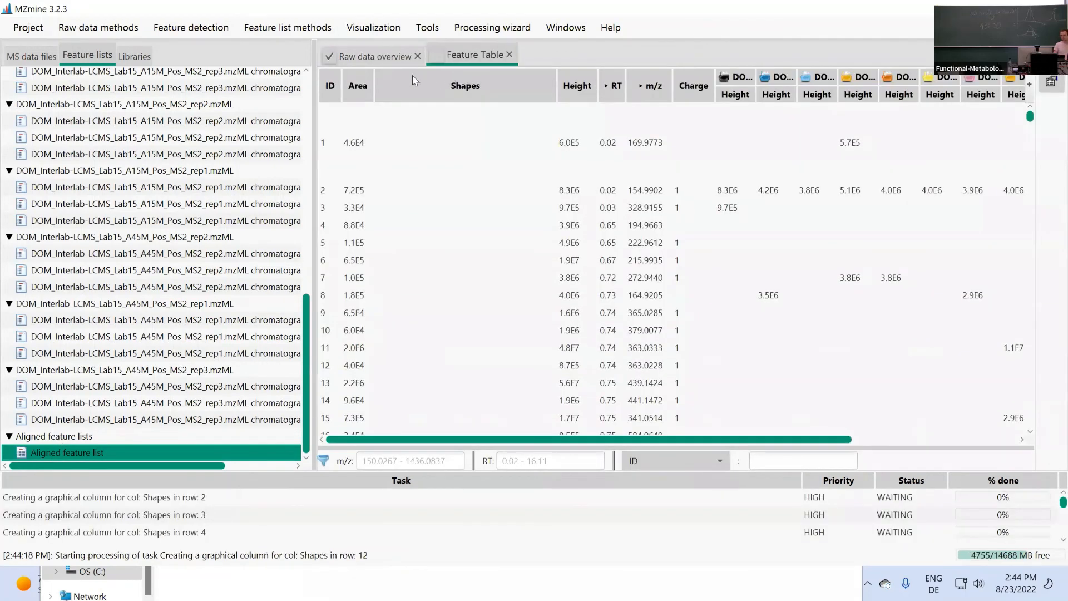
pyautogui.click(310, 121)
pyautogui.click(310, 122)
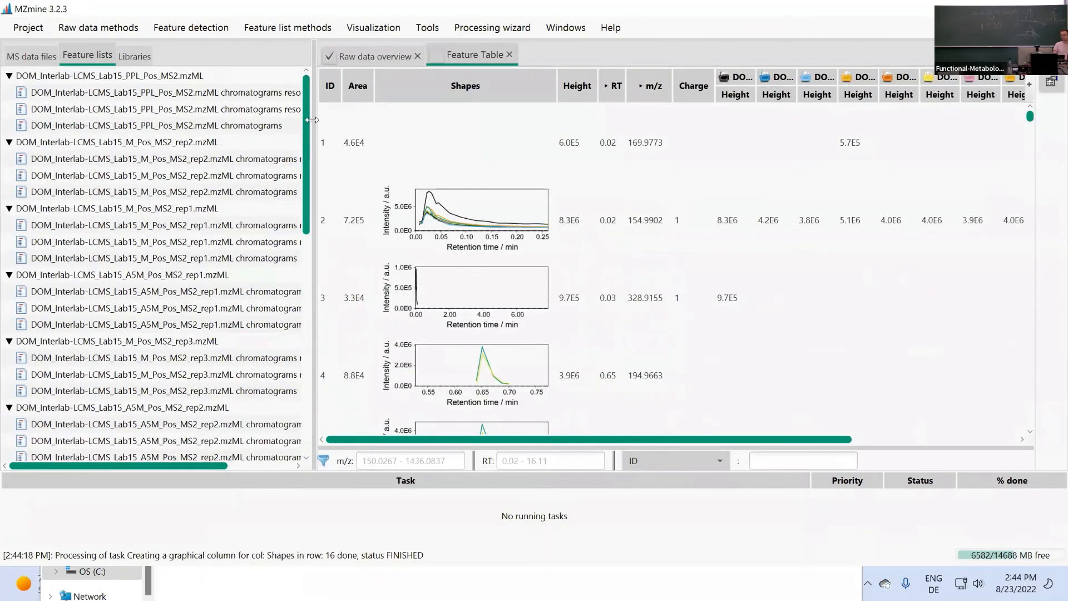
pyautogui.moveTo(312, 120); pyautogui.dragTo(177, 180)
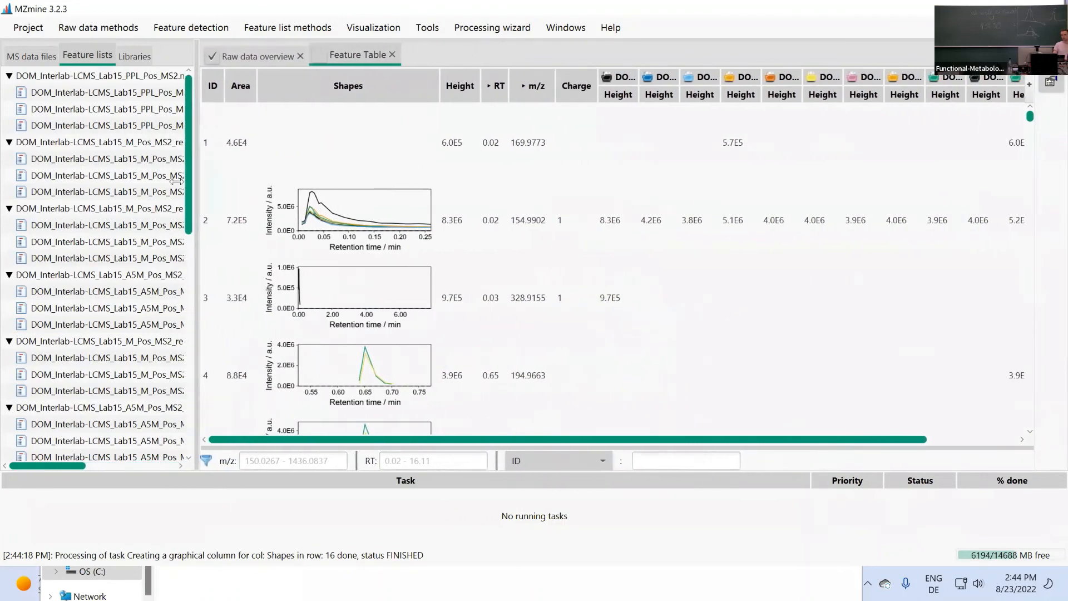
pyautogui.click(442, 86)
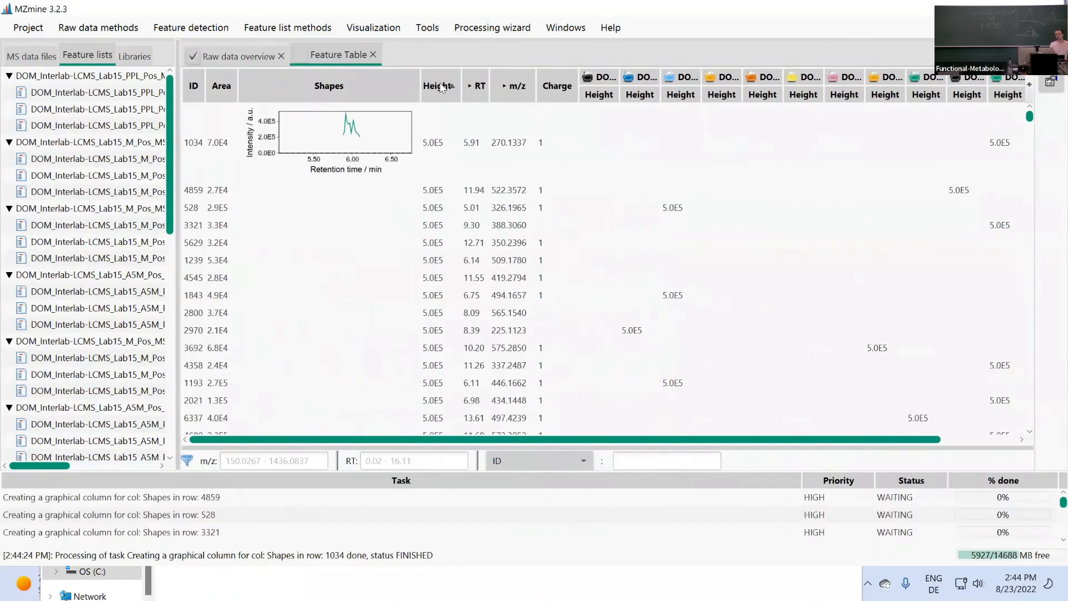
pyautogui.click(441, 87)
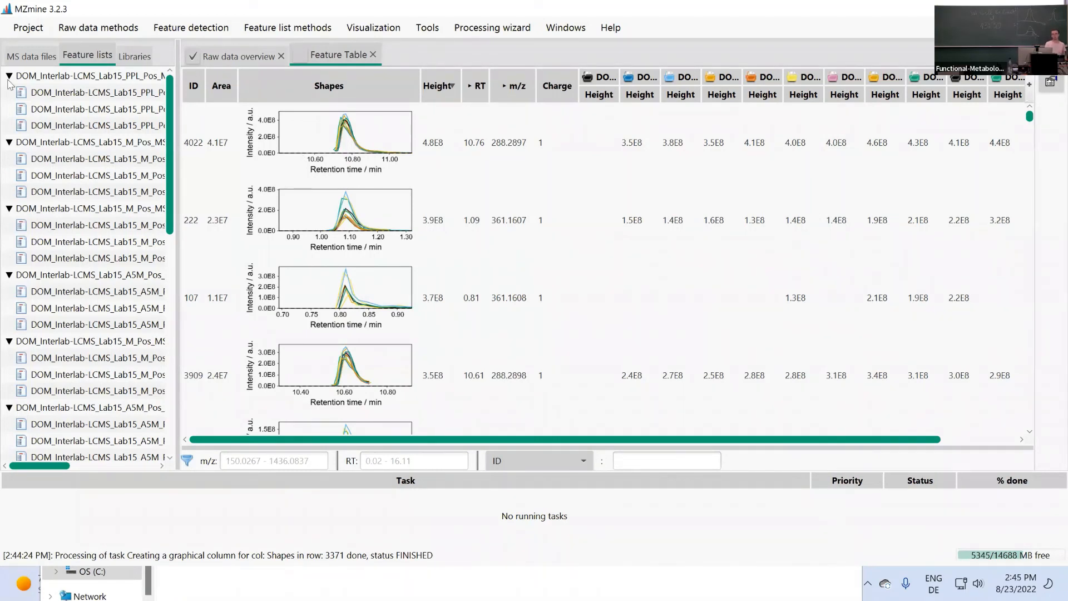
# Zoom the raw data chromatogram overlay to the m/z 453.3435 peak and compare its retention time and shape across the three A5M replicates
pyautogui.click(239, 58)
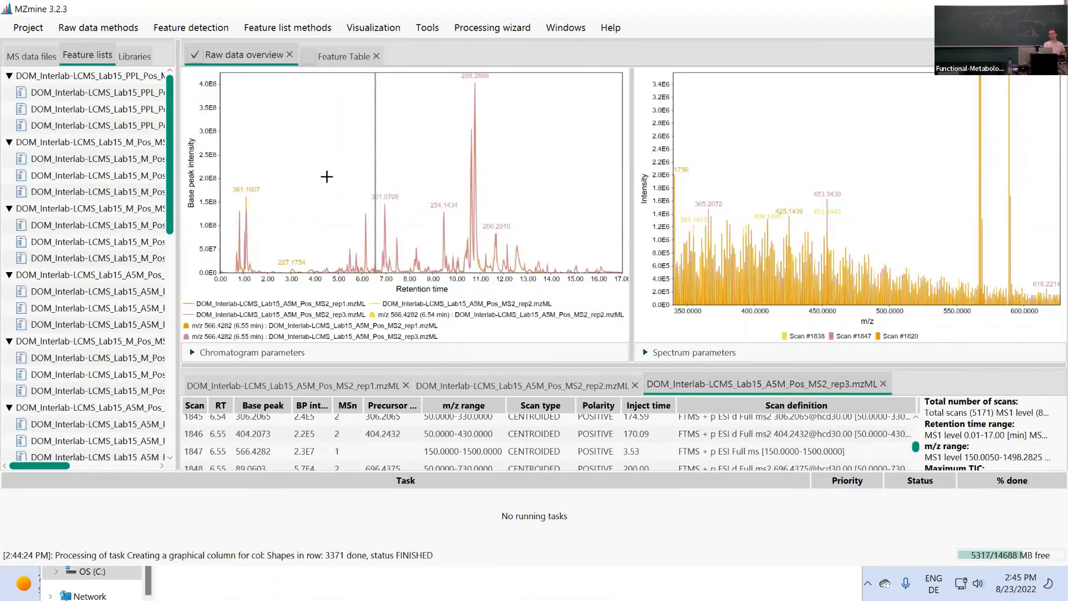
pyautogui.moveTo(320, 159); pyautogui.dragTo(425, 372)
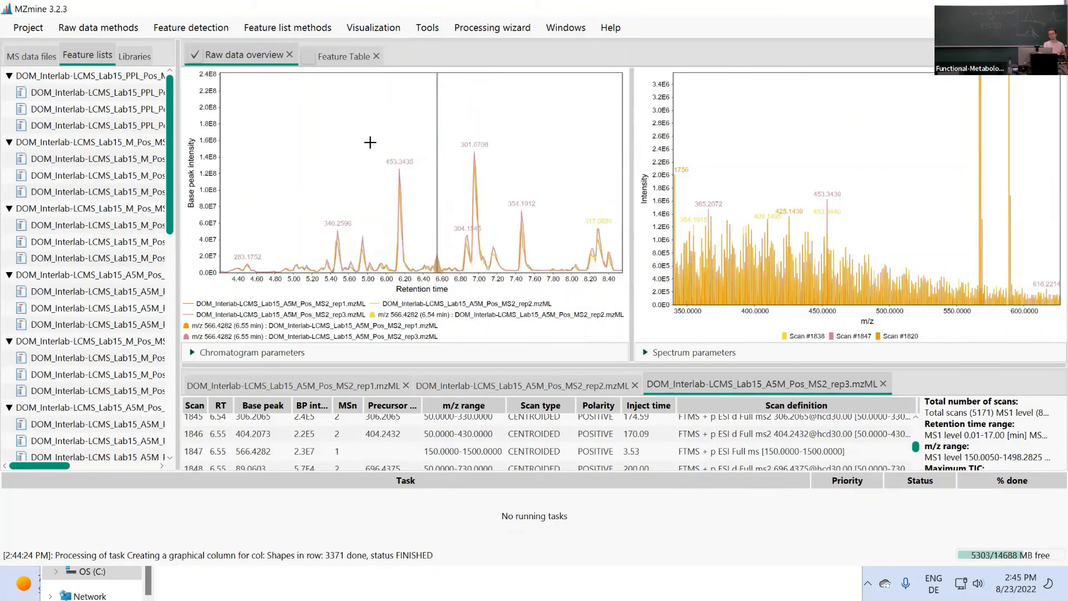
pyautogui.moveTo(370, 141); pyautogui.dragTo(458, 427)
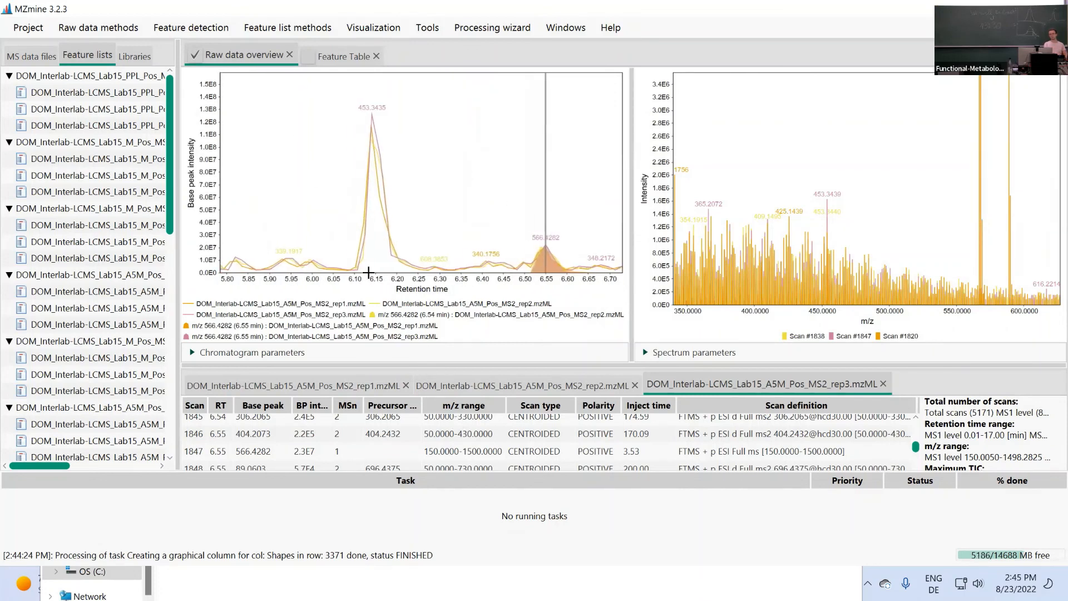
pyautogui.moveTo(379, 274); pyautogui.dragTo(436, 285)
pyautogui.scroll(5, 435, 285)
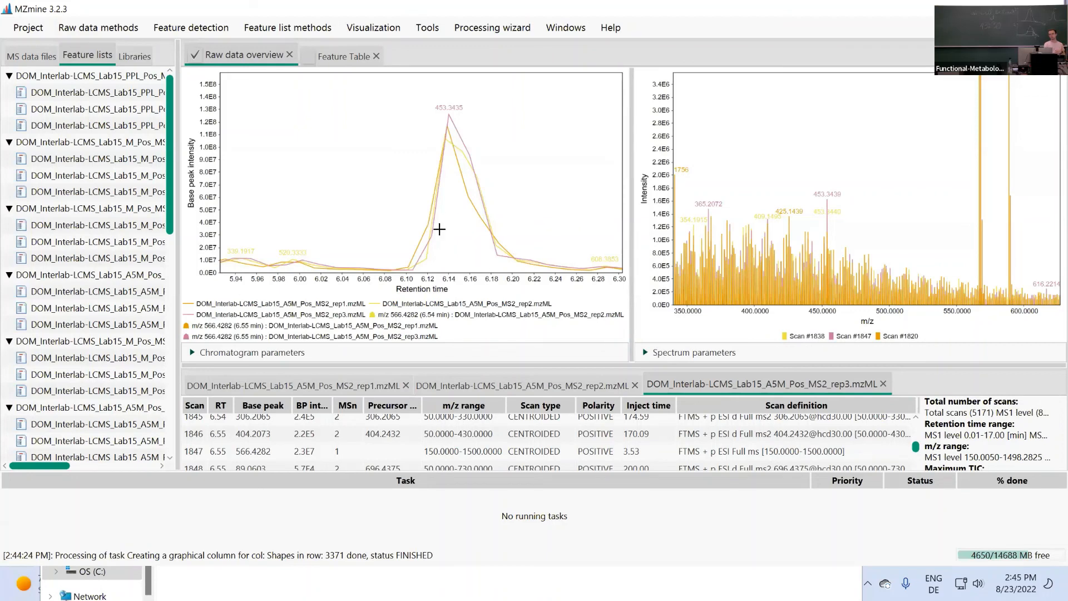
pyautogui.click(448, 113)
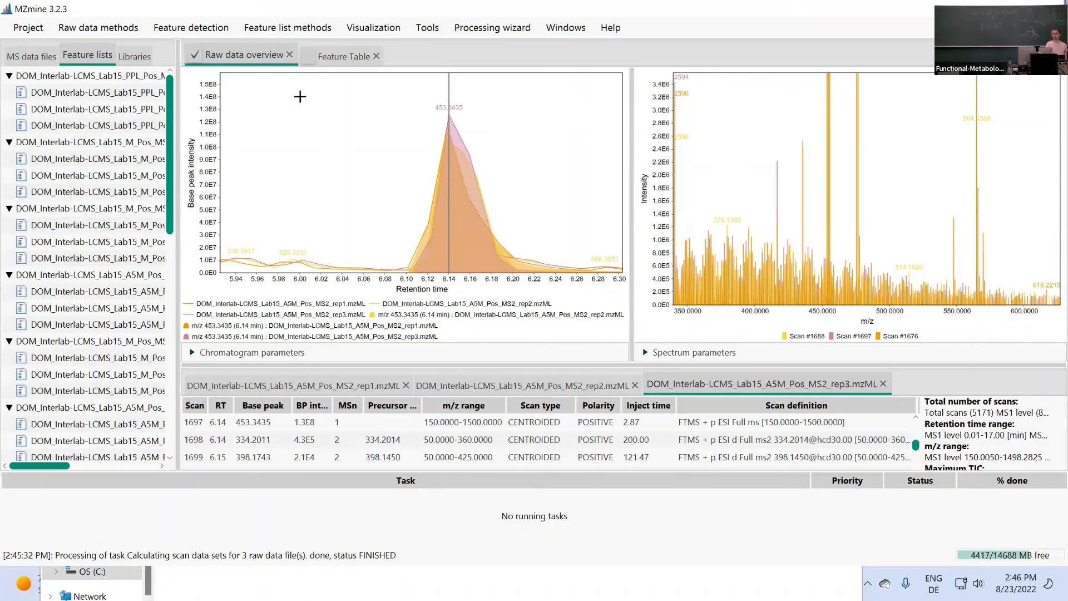
# Look through the available feature list alignment methods, including the RANSAC aligner, without starting one
pyautogui.click(278, 35)
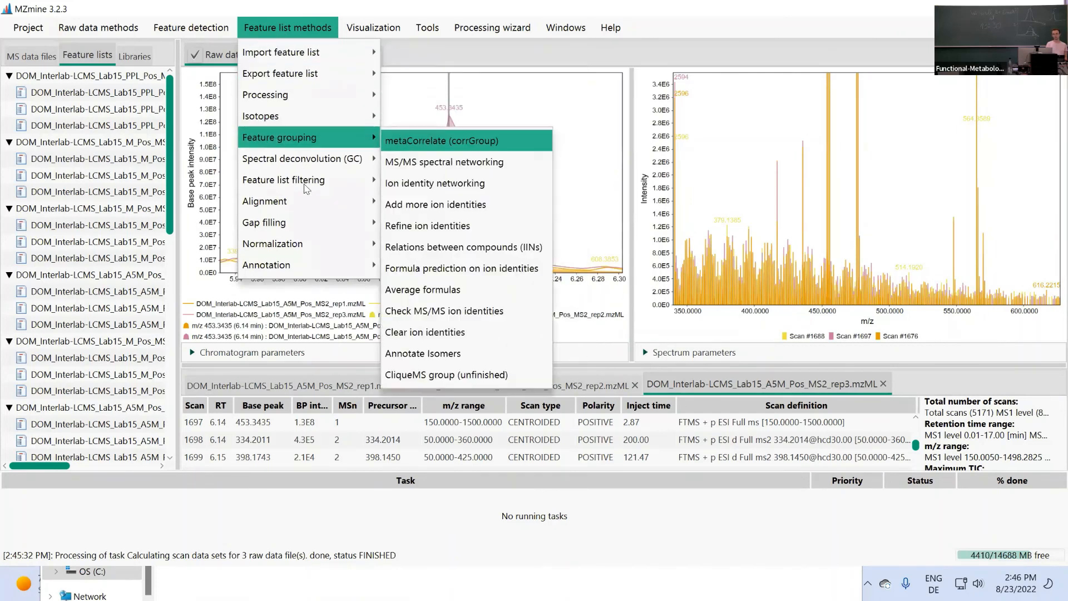
pyautogui.moveTo(302, 199)
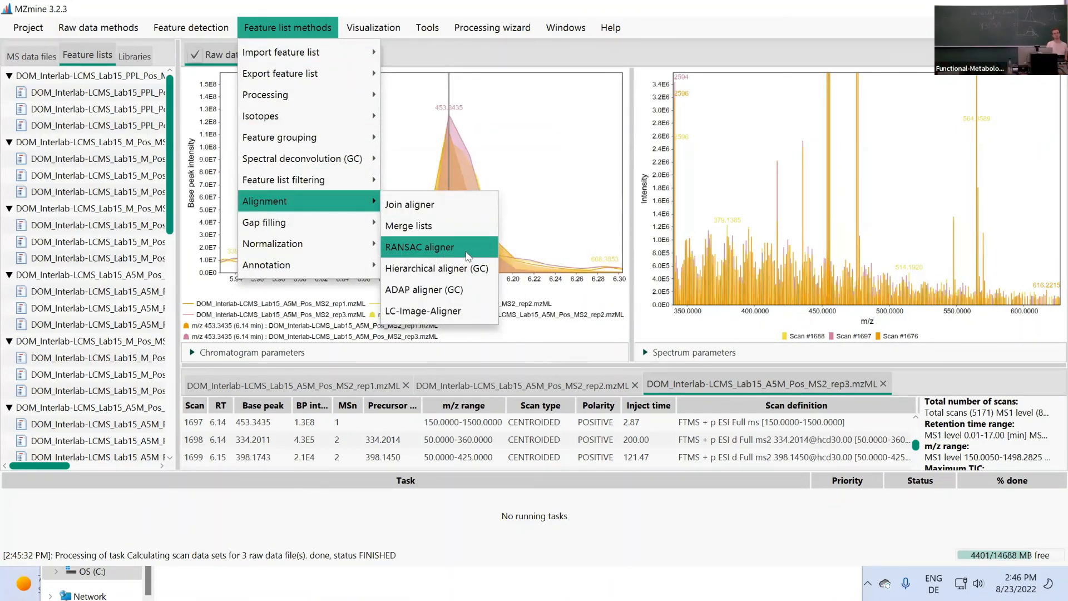
pyautogui.click(58, 93)
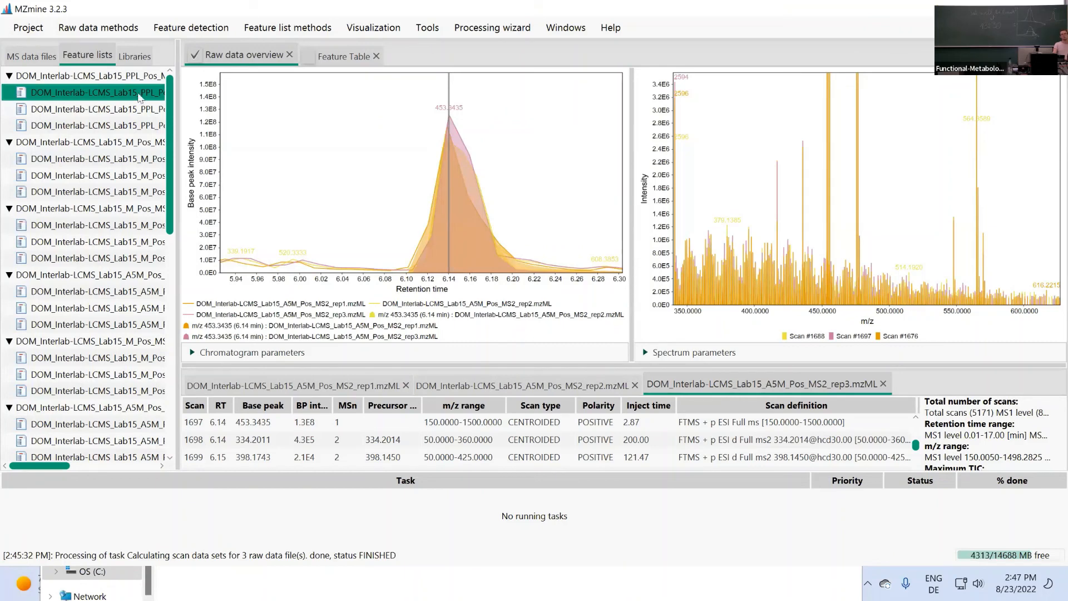
# Widen the feature list display to read the full names, and examine the resolved and original chromatogram lists of M rep2
pyautogui.moveTo(182, 151); pyautogui.dragTo(388, 152)
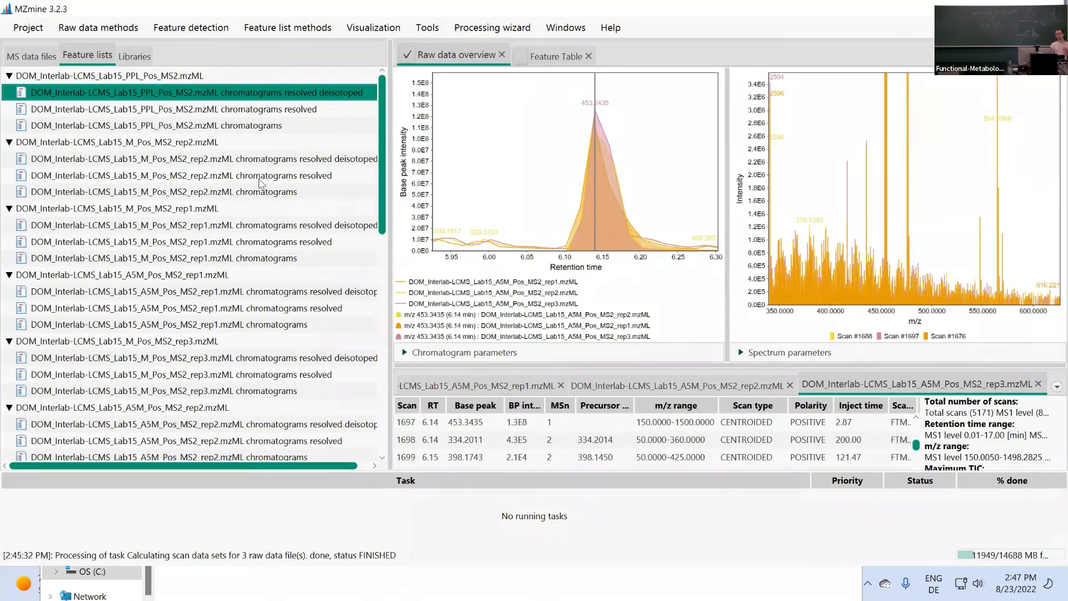
pyautogui.click(281, 175)
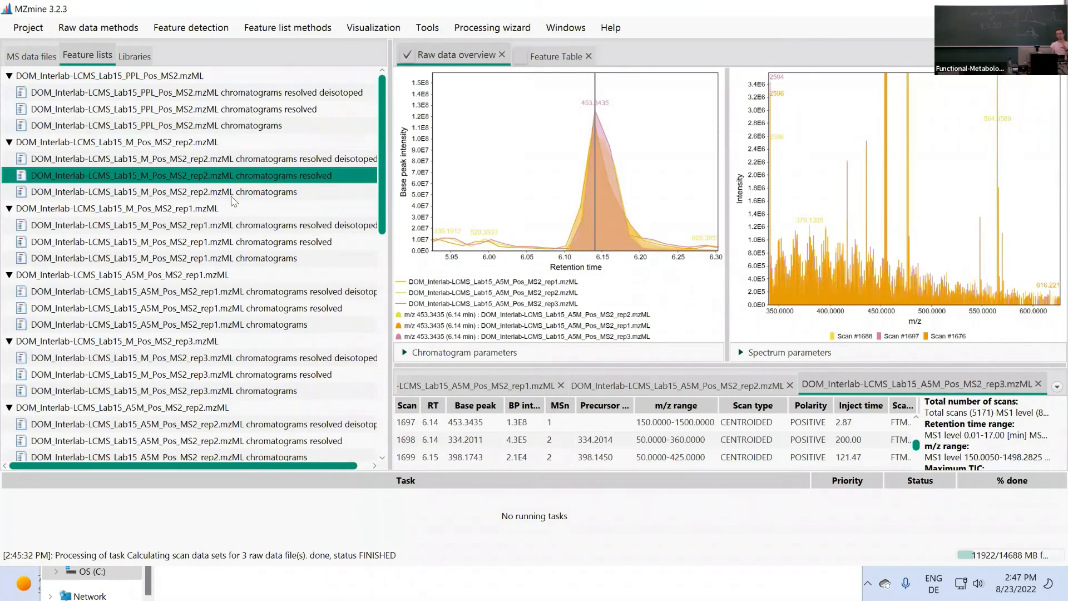
pyautogui.click(232, 196)
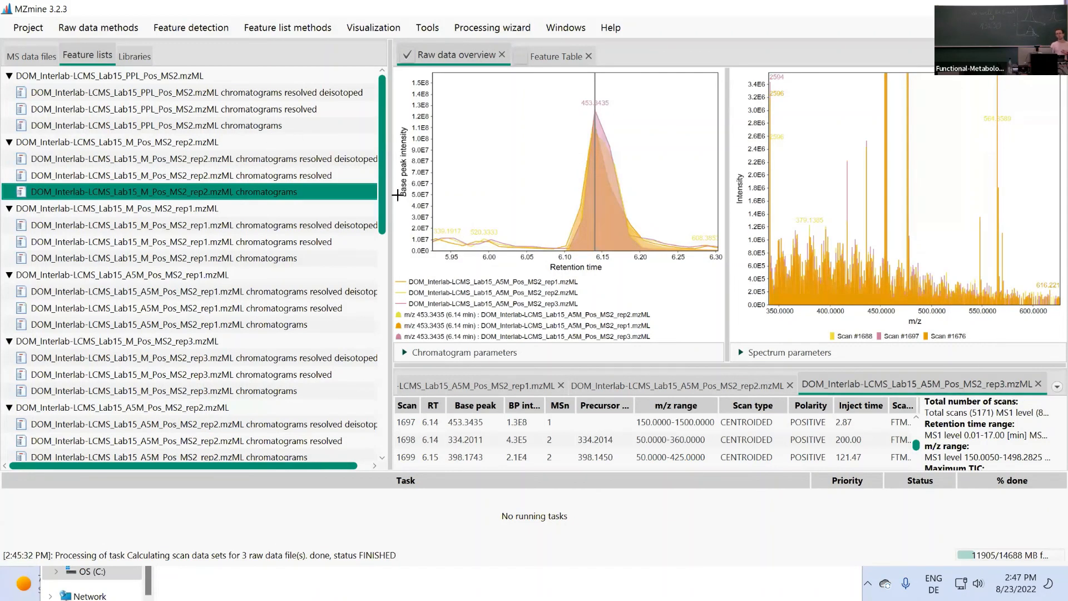
pyautogui.moveTo(373, 193); pyautogui.dragTo(325, 215)
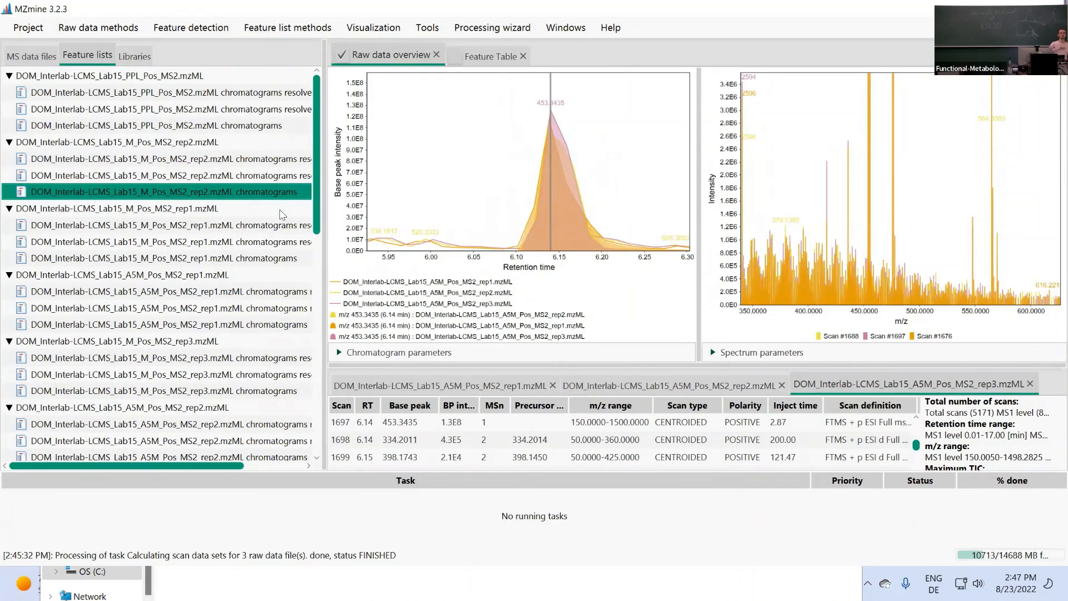